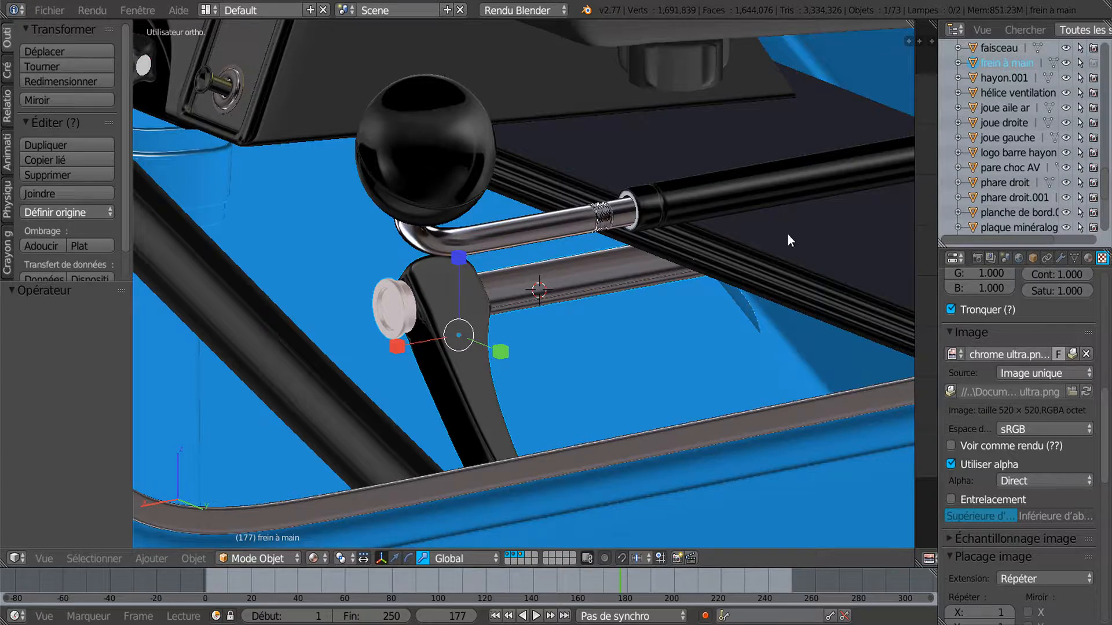
Examine the handbrake's placement in the car interior through the rear window, around the seats, steering wheel and dashboard
middle_drag(658, 276, 749, 270)
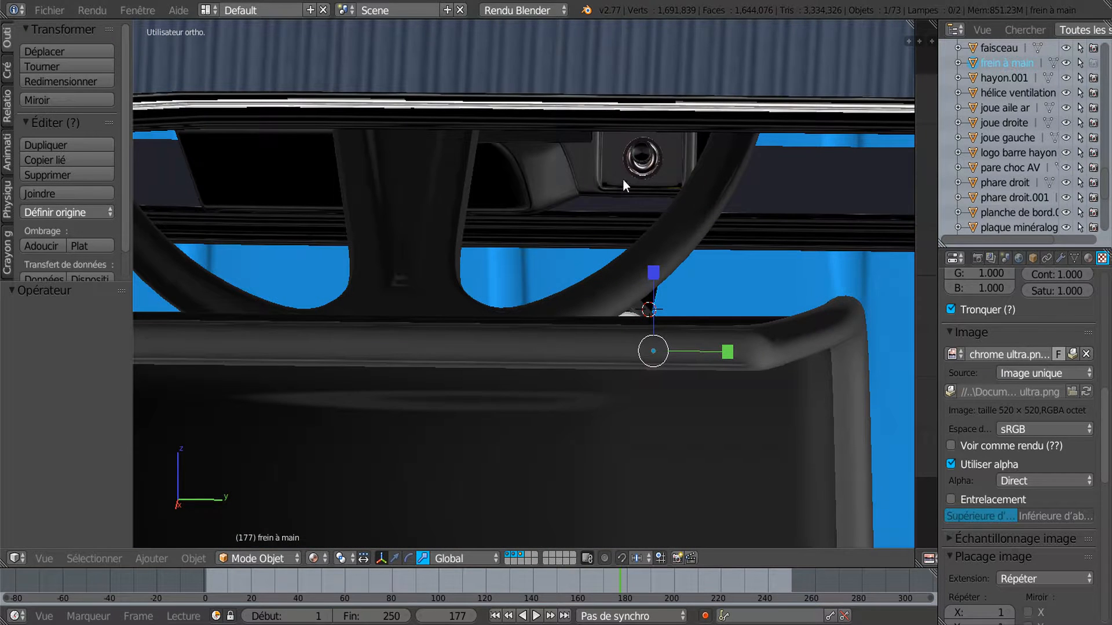
middle_drag(633, 204, 635, 214)
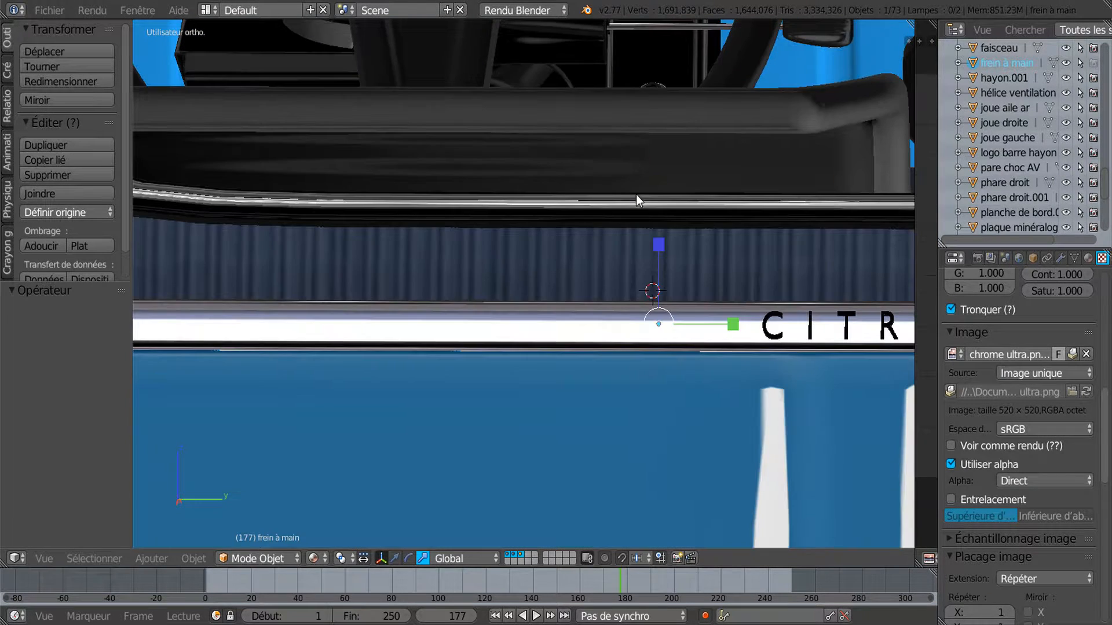
shift+middle_drag(670, 96, 661, 258)
scroll(666, 227, up, 2)
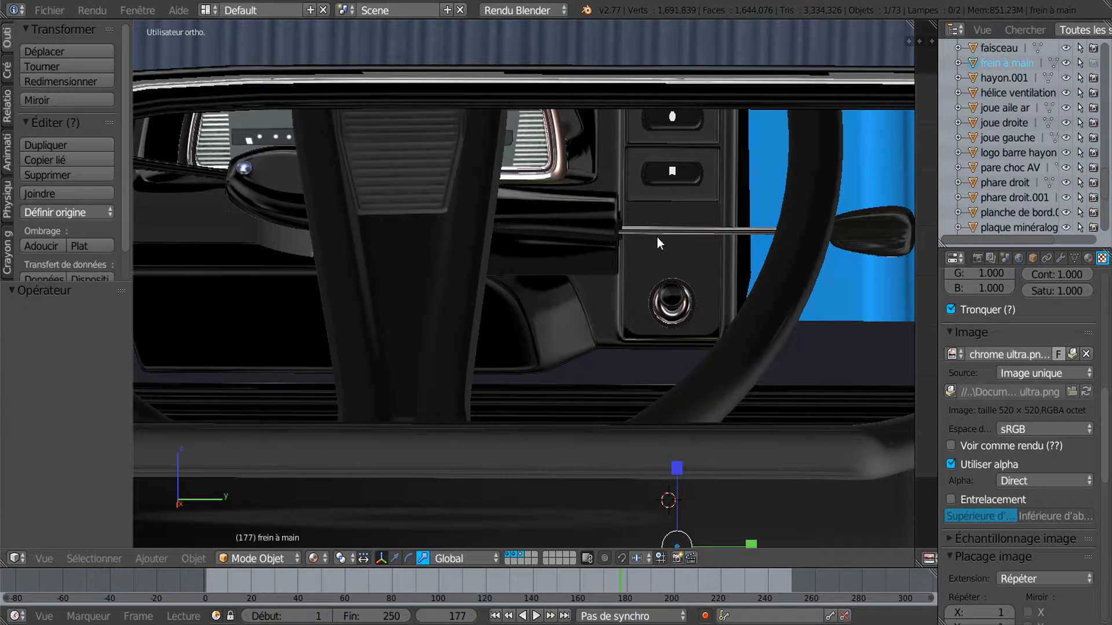
middle_drag(657, 237, 660, 248)
shift+middle_drag(664, 311, 664, 192)
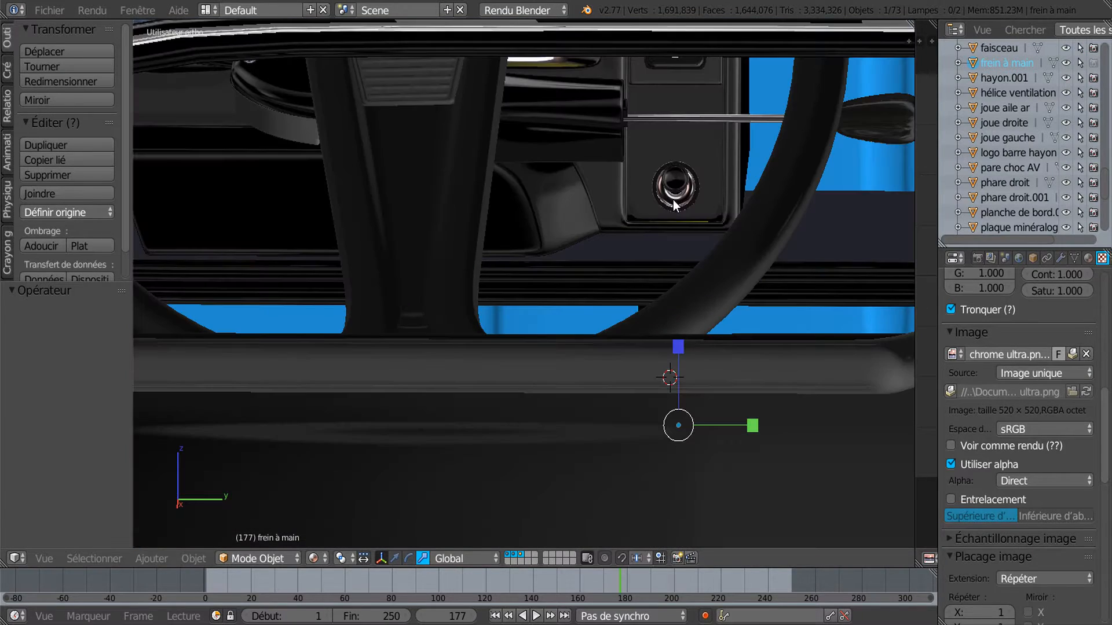
scroll(668, 220, down, 4)
scroll(664, 259, up, 8)
scroll(715, 202, up, 6)
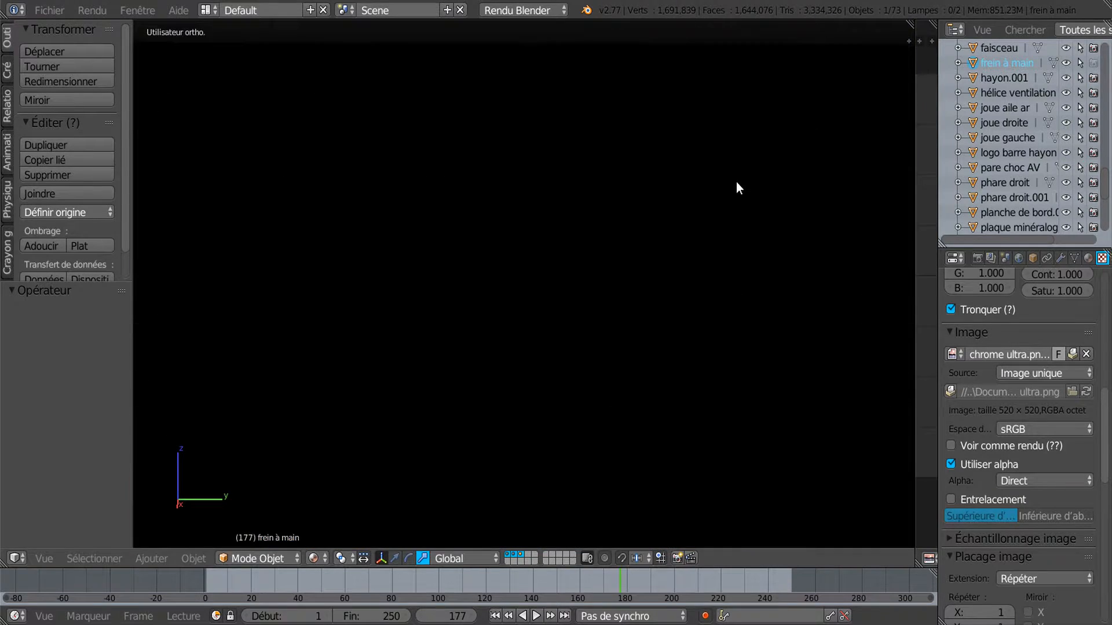
scroll(731, 245, down, 5)
middle_drag(731, 245, 702, 245)
scroll(701, 243, down, 2)
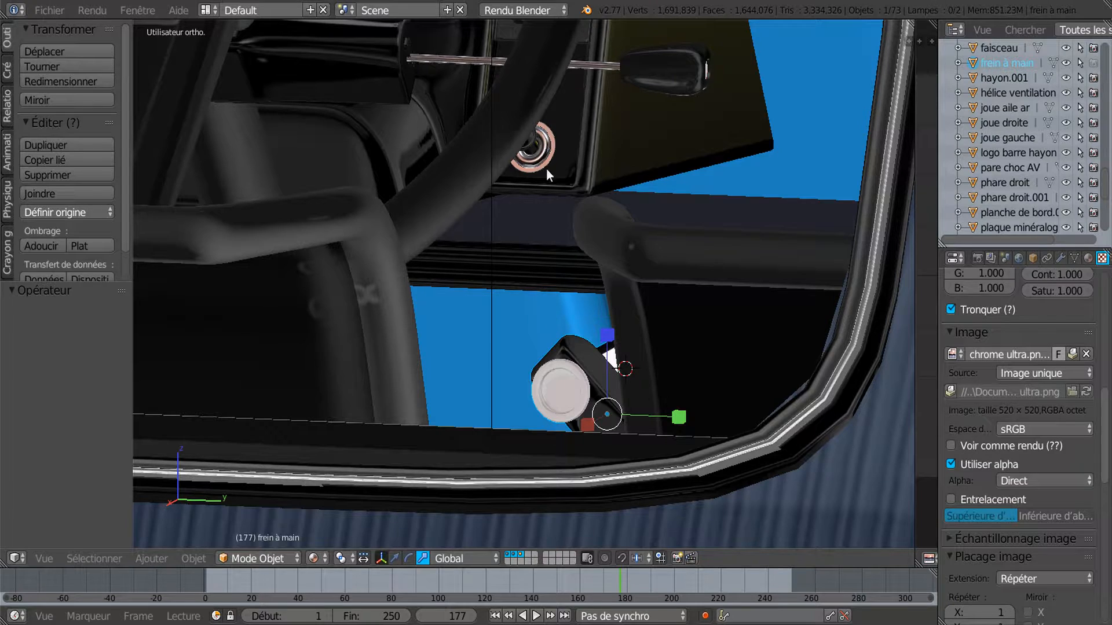
scroll(550, 286, down, 1)
scroll(550, 286, down, 3)
middle_drag(608, 306, 616, 308)
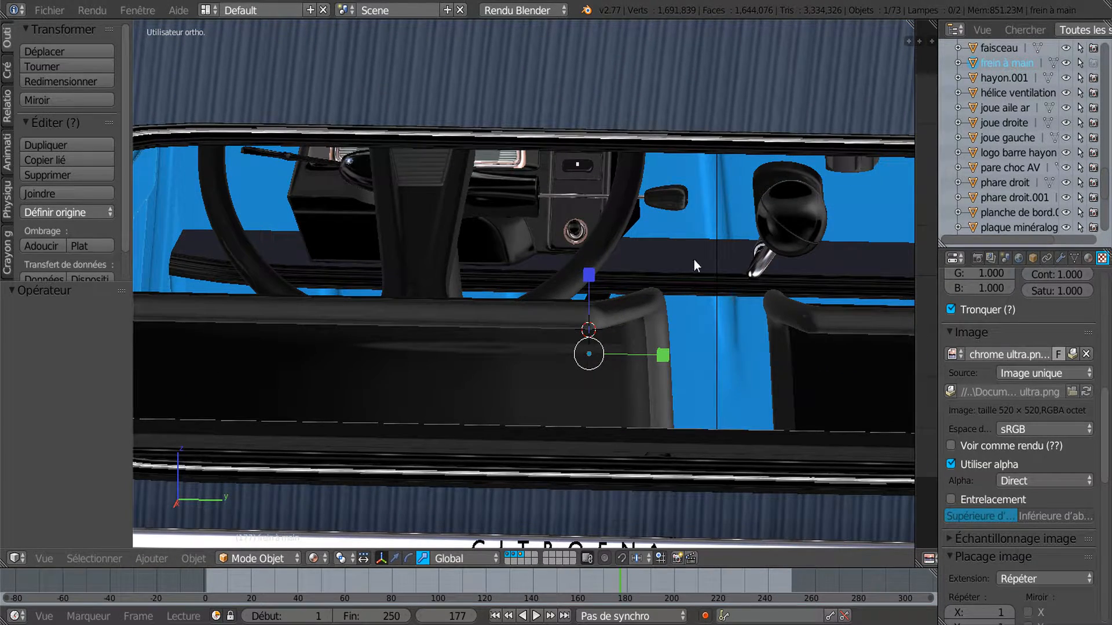
middle_drag(794, 220, 738, 251)
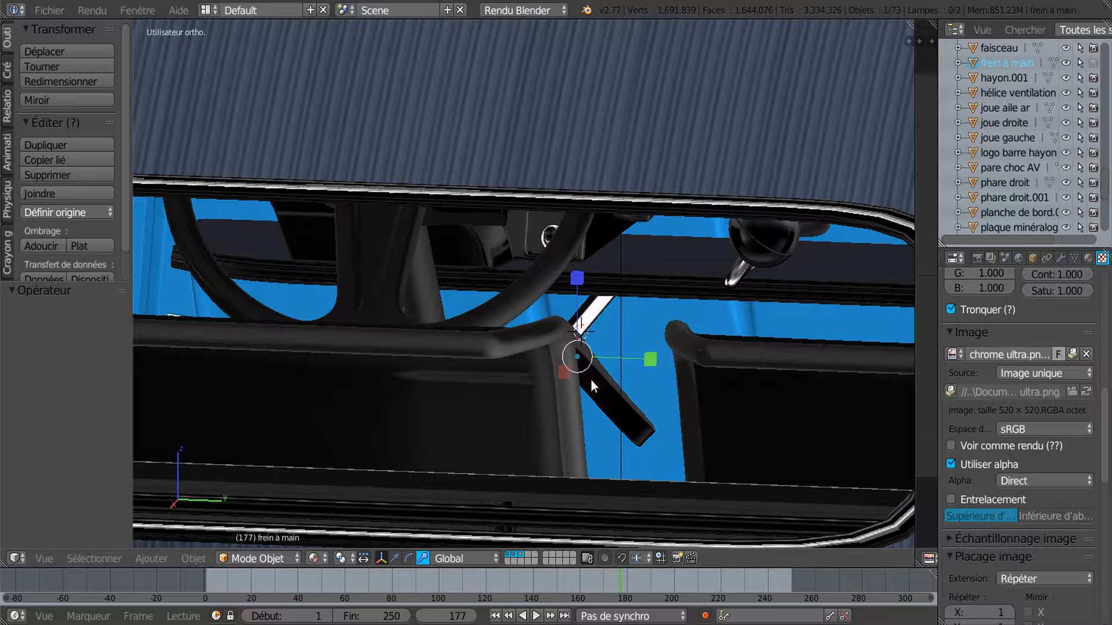
middle_drag(593, 378, 614, 372)
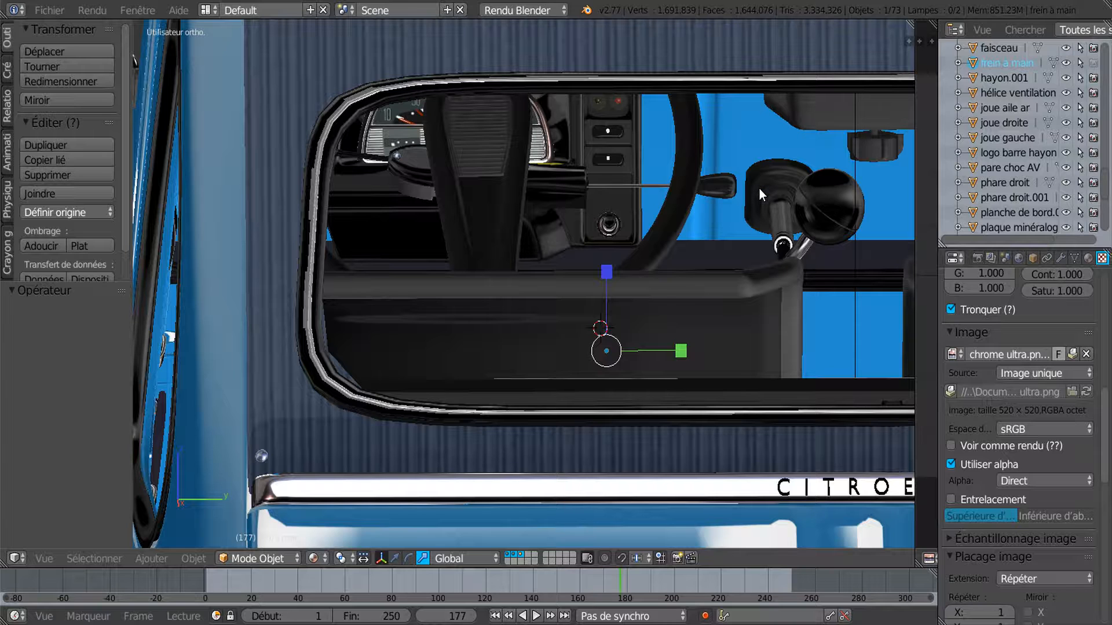
Switch to the image viewer to look over the handbrake template image, and close the viewer
key(alt+Tab)
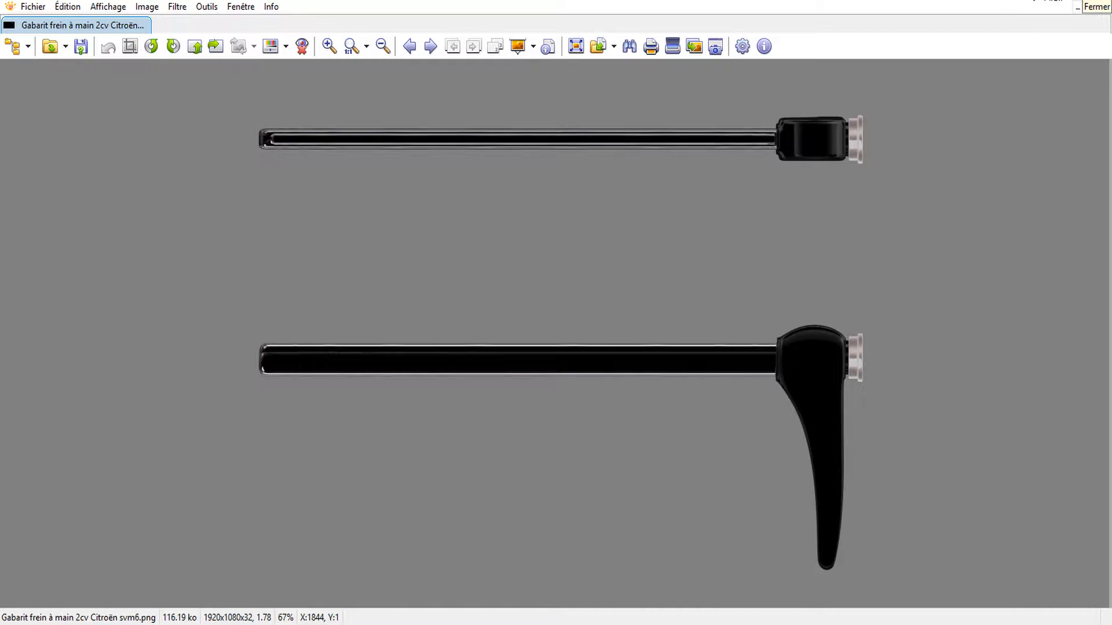
click(1098, 2)
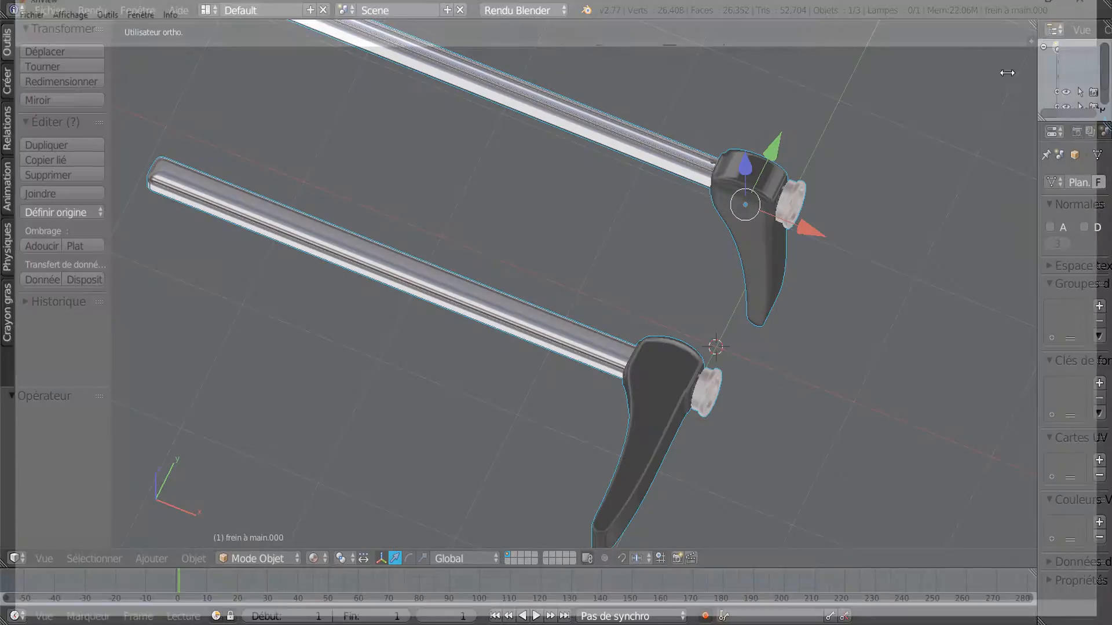
Inspect the two finished handbrake models from several angles, including the grooved bar, handle and end button
scroll(673, 406, down, 2)
middle_drag(671, 399, 440, 342)
scroll(440, 343, up, 6)
middle_drag(431, 400, 540, 352)
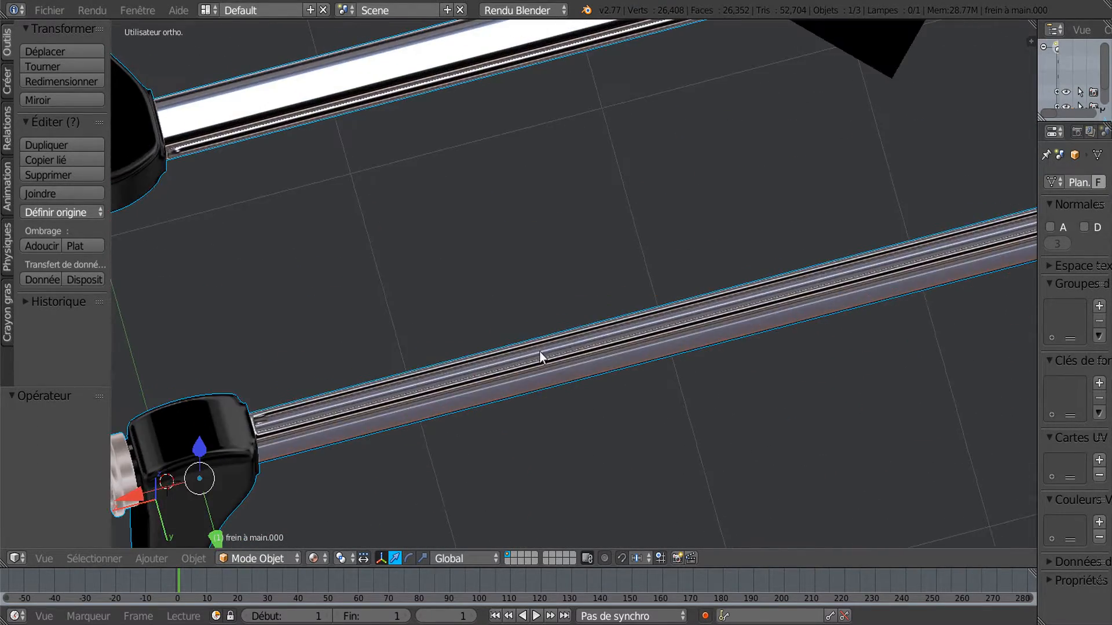
scroll(523, 402, up, 3)
scroll(608, 353, down, 3)
middle_drag(630, 355, 612, 376)
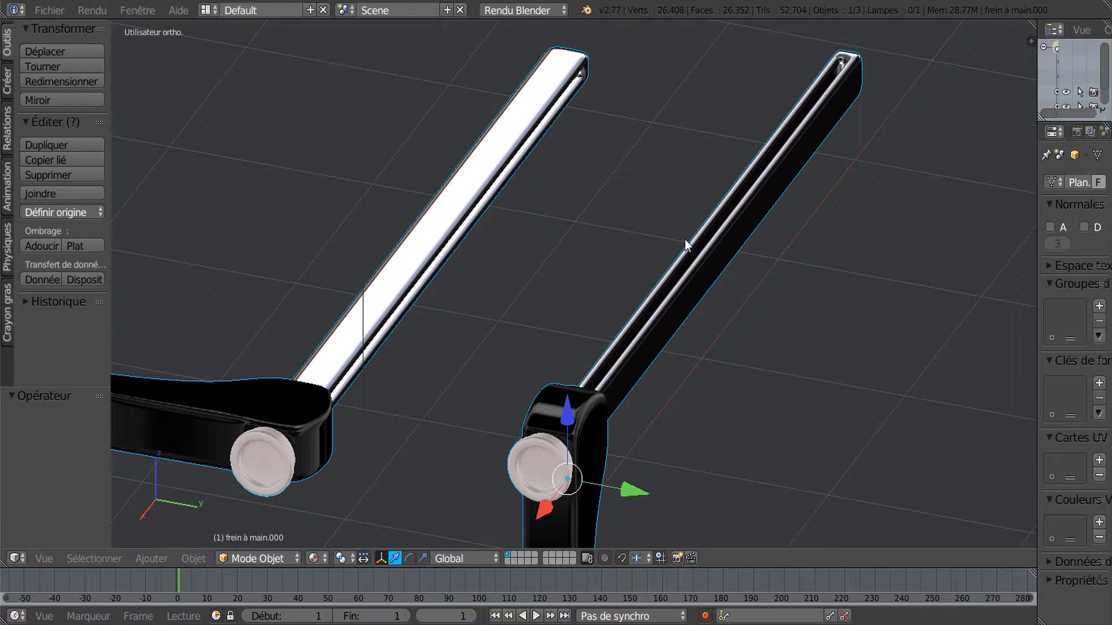
scroll(567, 372, down, 2)
scroll(583, 357, up, 1)
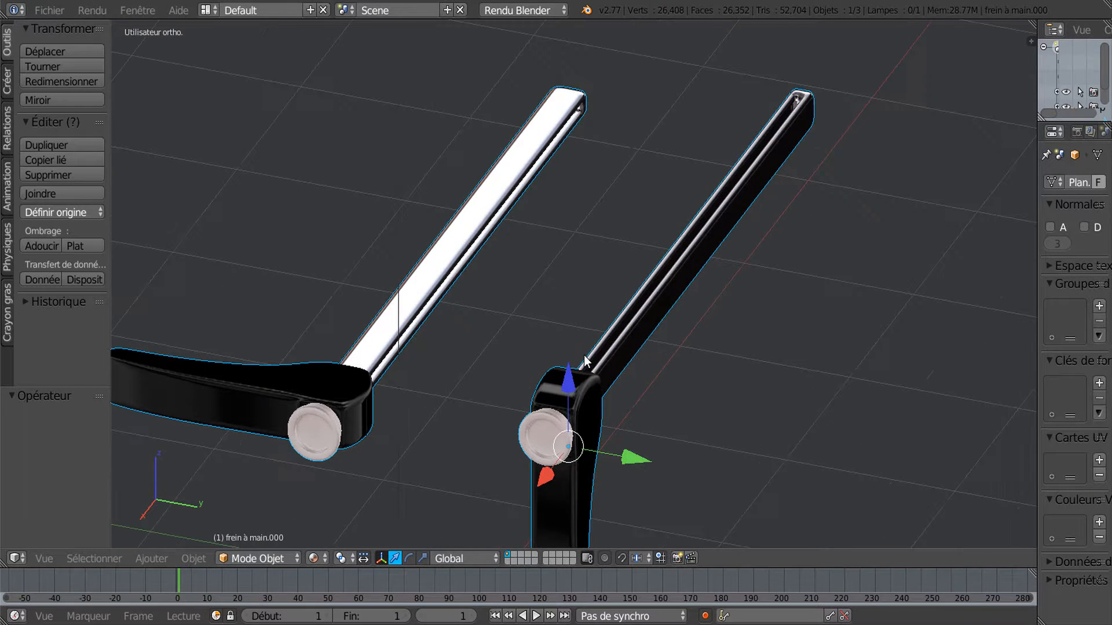
Delete the existing handbrake models and set the viewport to the orthographic top view
key(x)
click(504, 350)
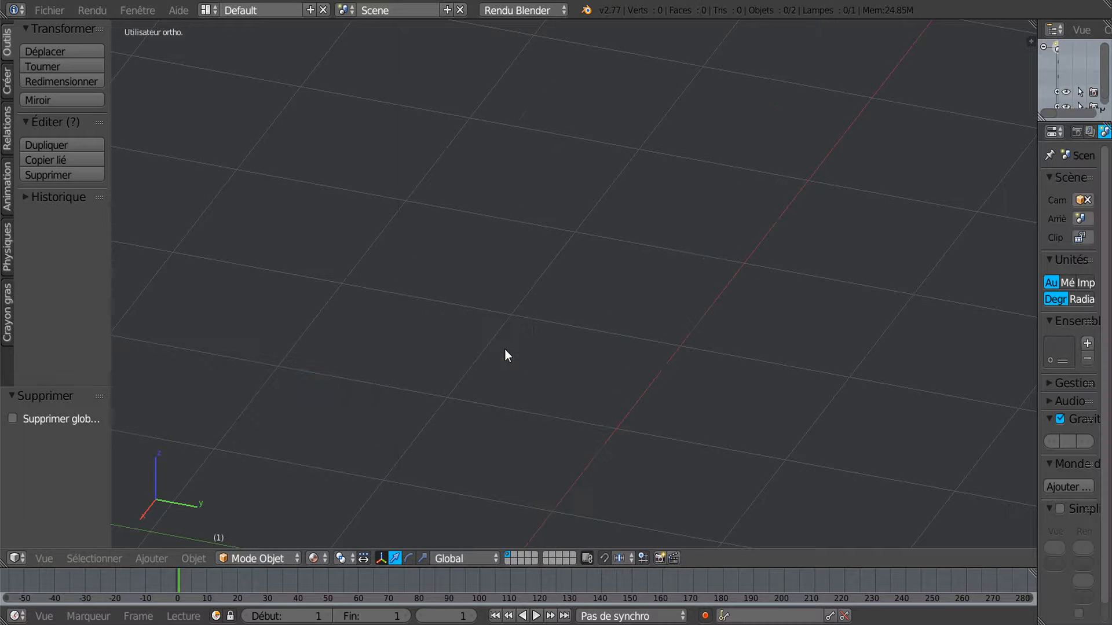
key(KP_7)
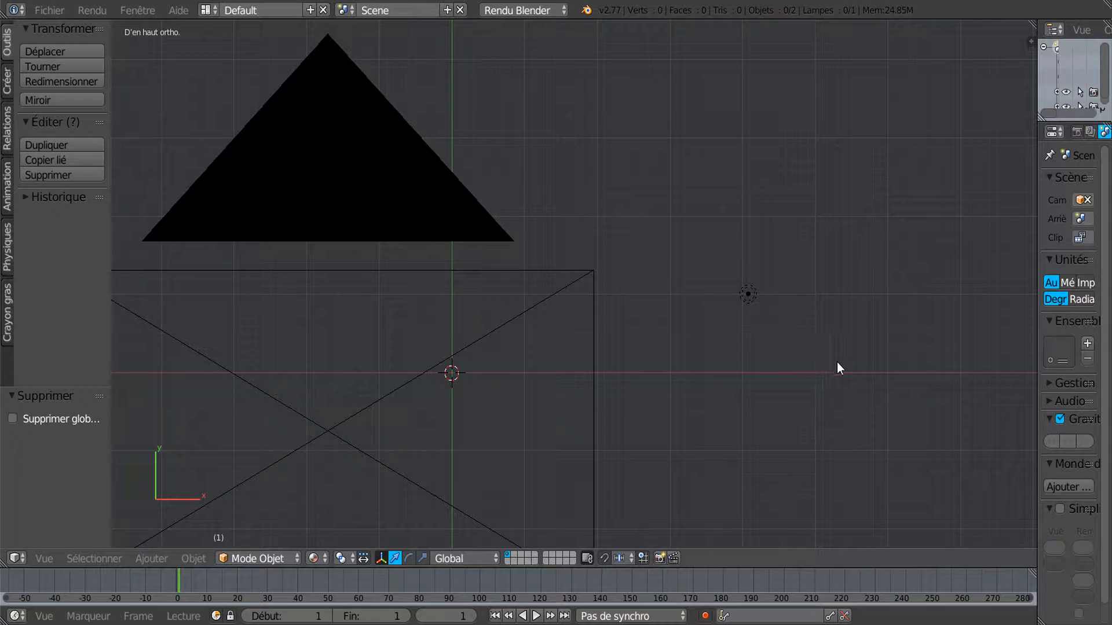
Enable background images and load "Gabarit frein à main 2cv Citroën svm6.png" from the Desktop folder as the background
key(n)
drag(911, 325, 843, 324)
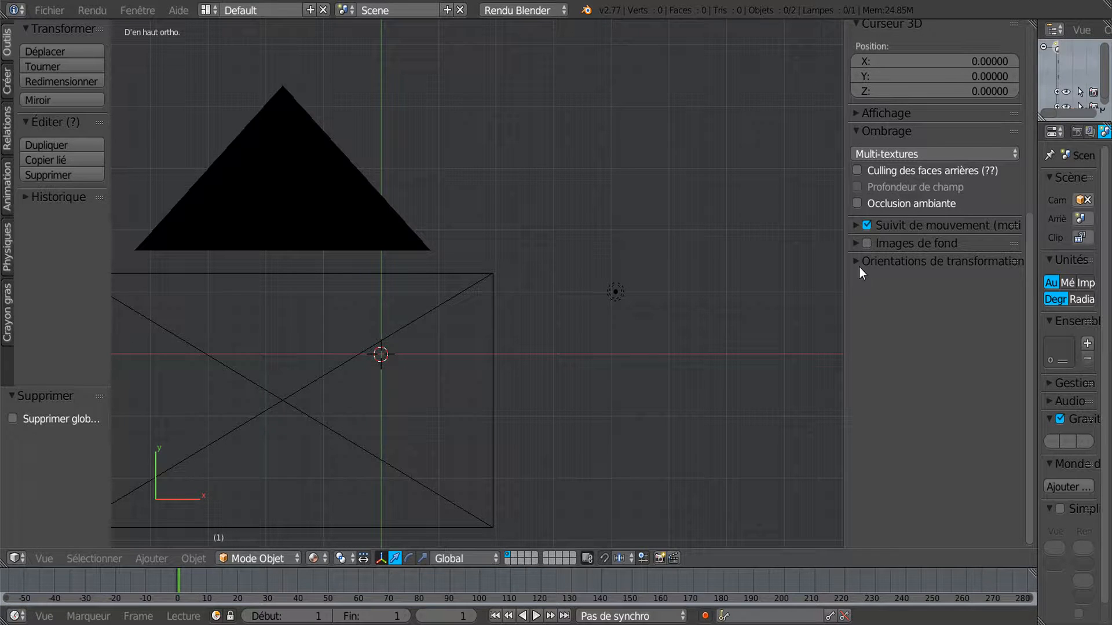
click(868, 245)
click(857, 243)
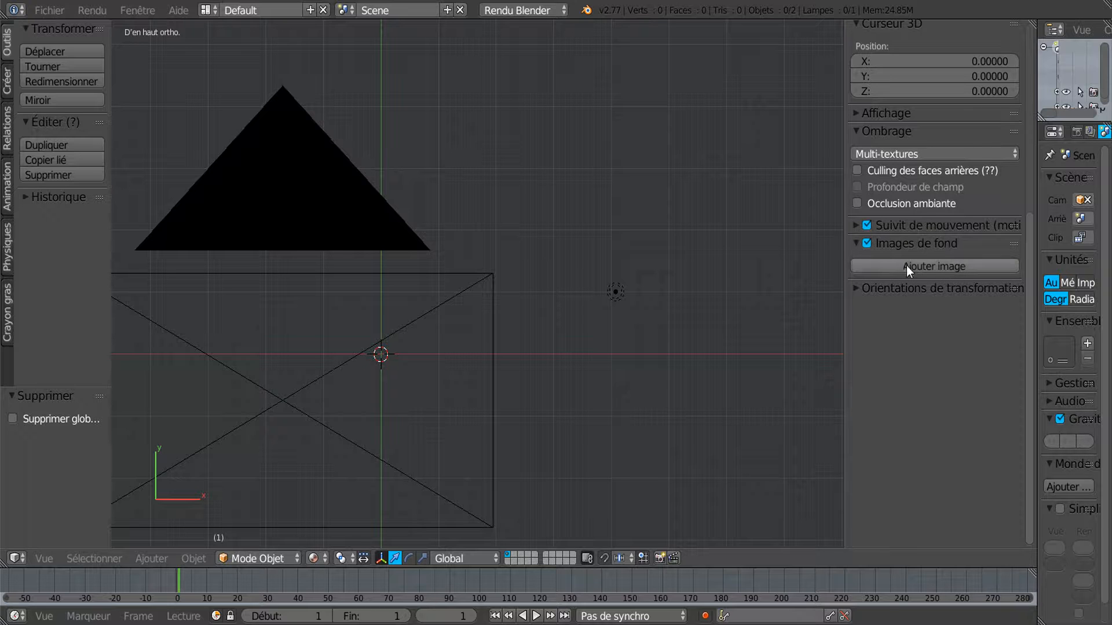
click(929, 265)
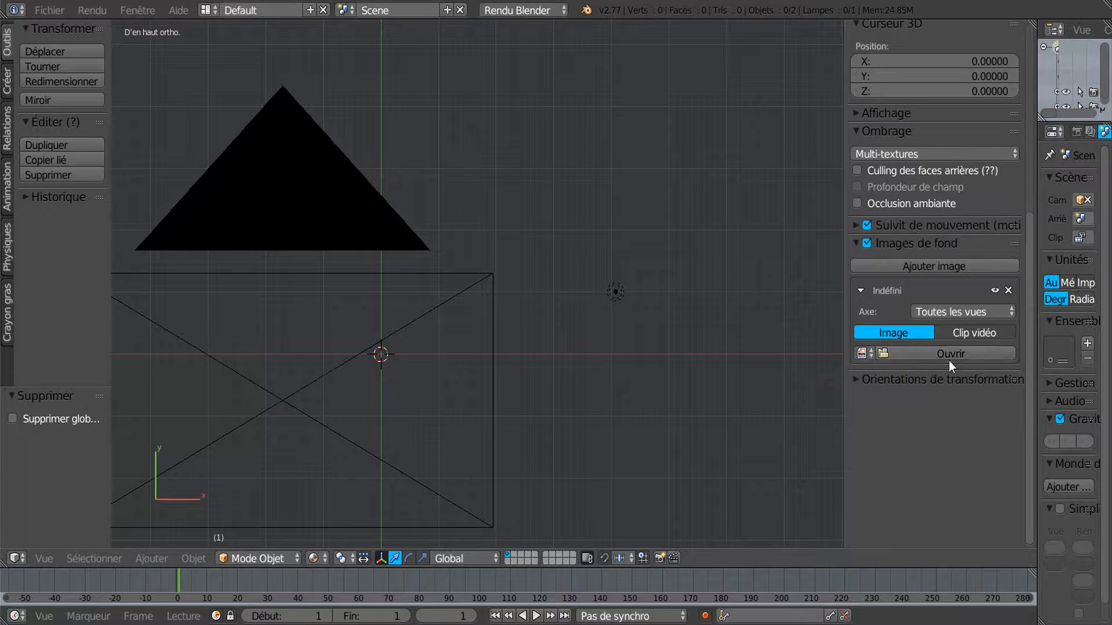
click(953, 355)
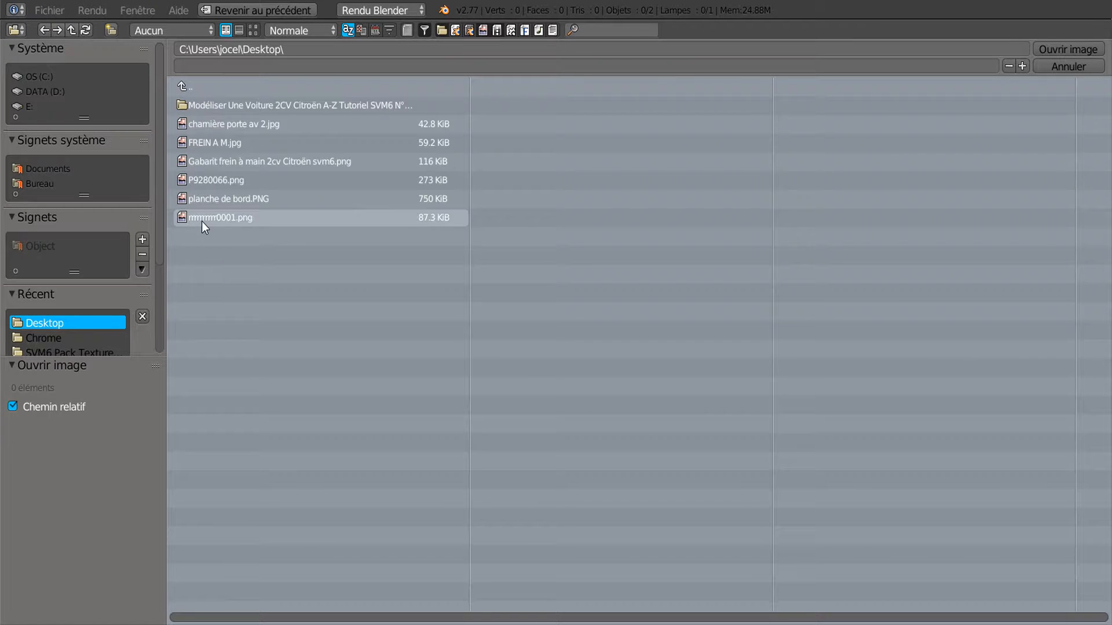
click(224, 165)
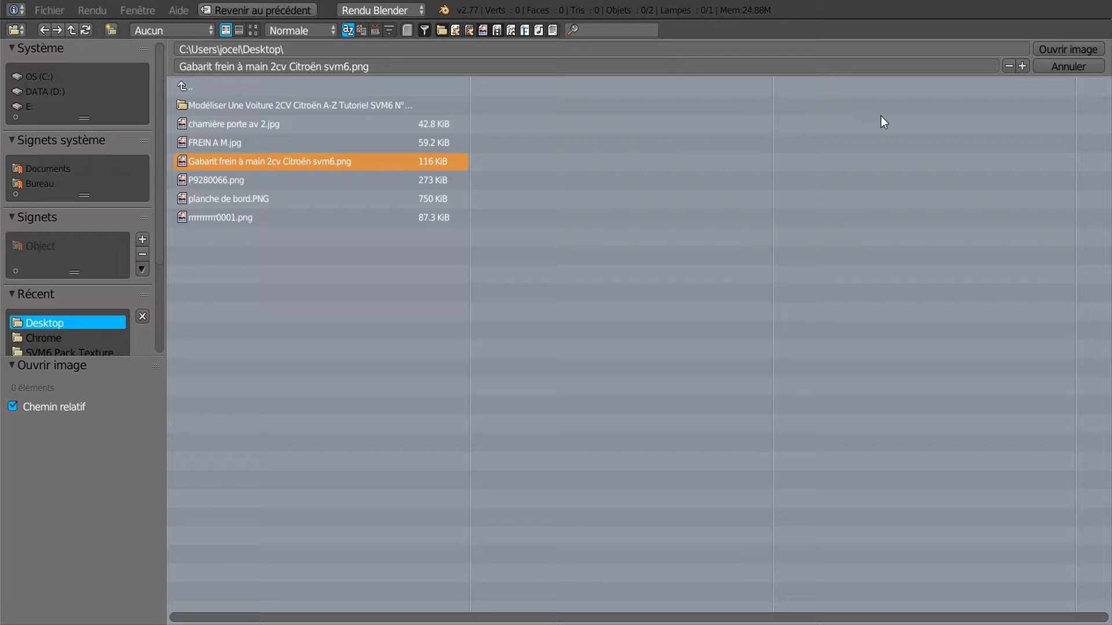
click(1058, 46)
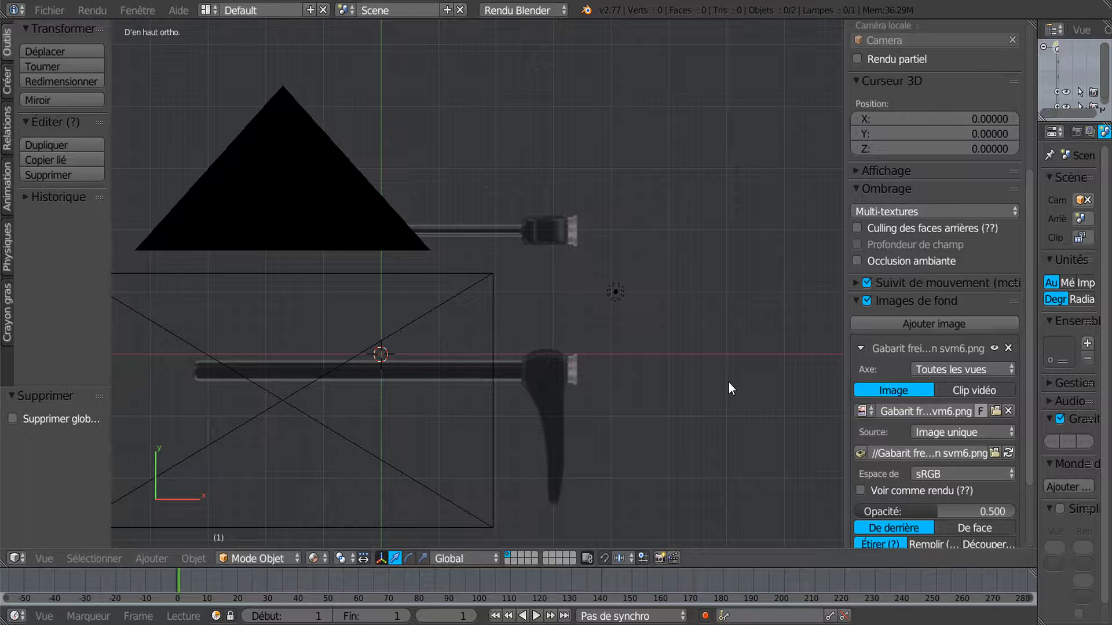
Set the background image's opacity to about 0.826 and narrow the viewport's properties sidebar
scroll(915, 444, down, 3)
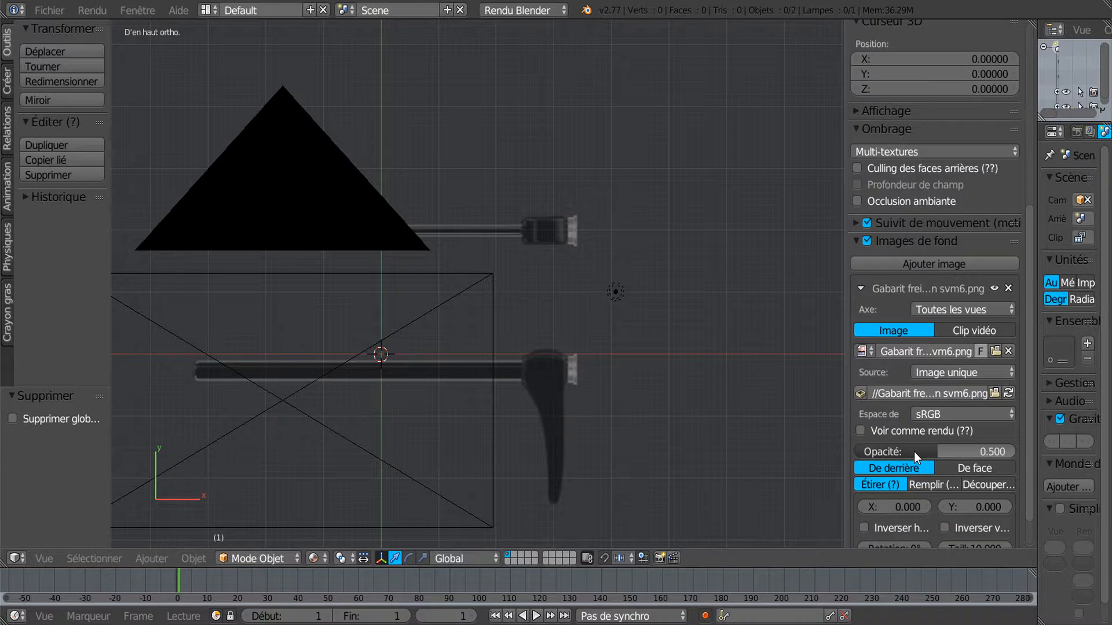
drag(938, 454, 988, 450)
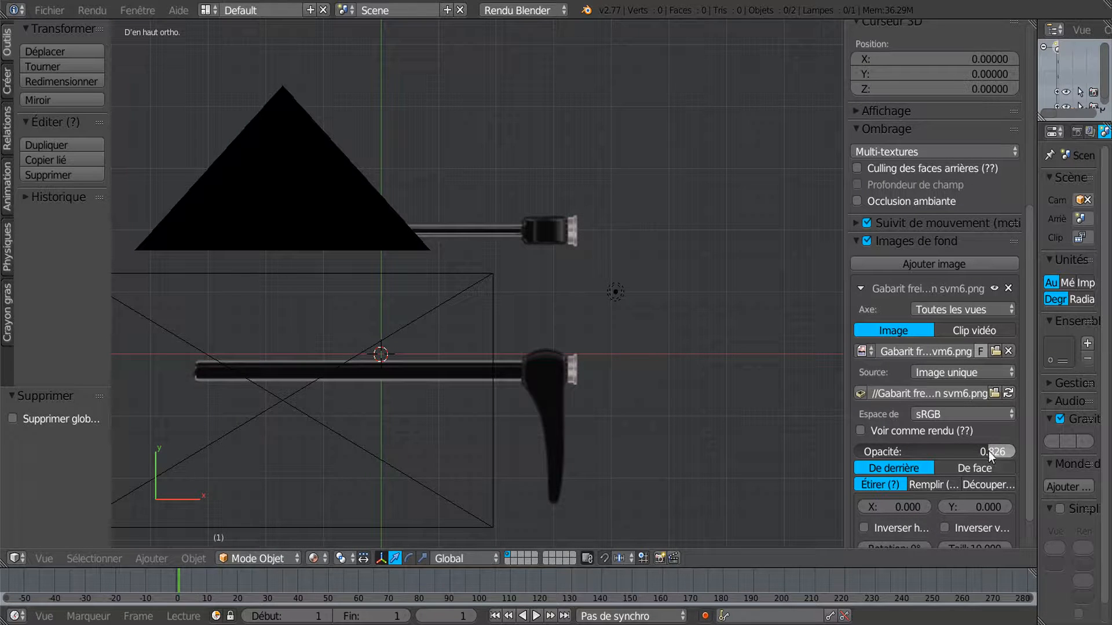
drag(843, 296, 945, 347)
Add a plane and move it along X and about -1.421 along Y so it covers the template's lower handle
scroll(811, 373, down, 2)
shift+middle_drag(705, 396, 491, 336)
scroll(758, 370, up, 3)
scroll(551, 361, up, 3)
shift+middle_drag(558, 376, 538, 245)
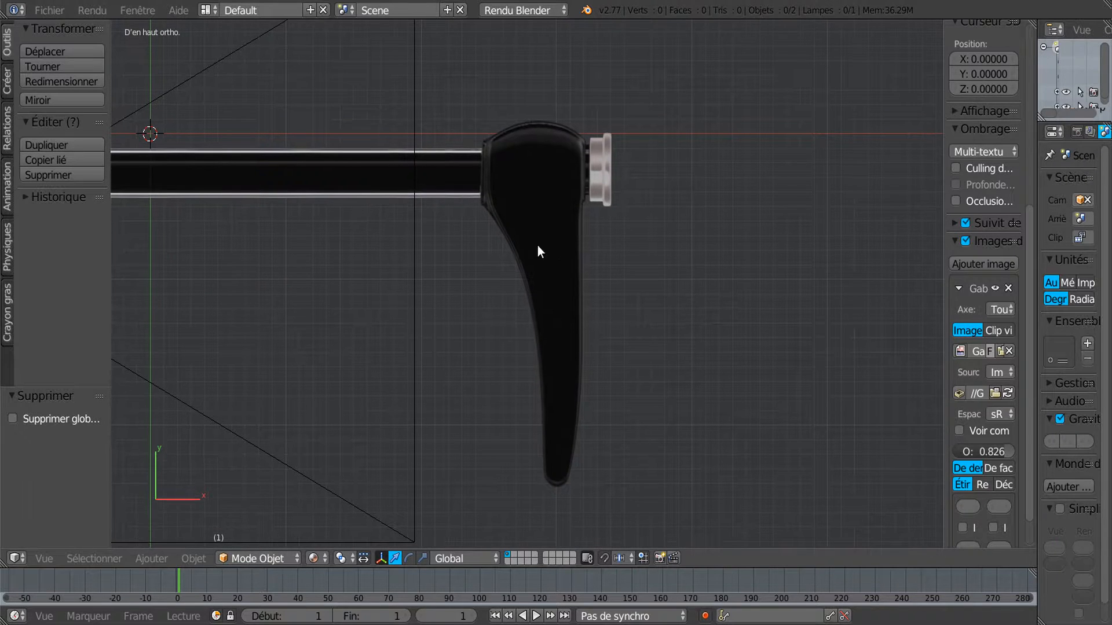
click(9, 87)
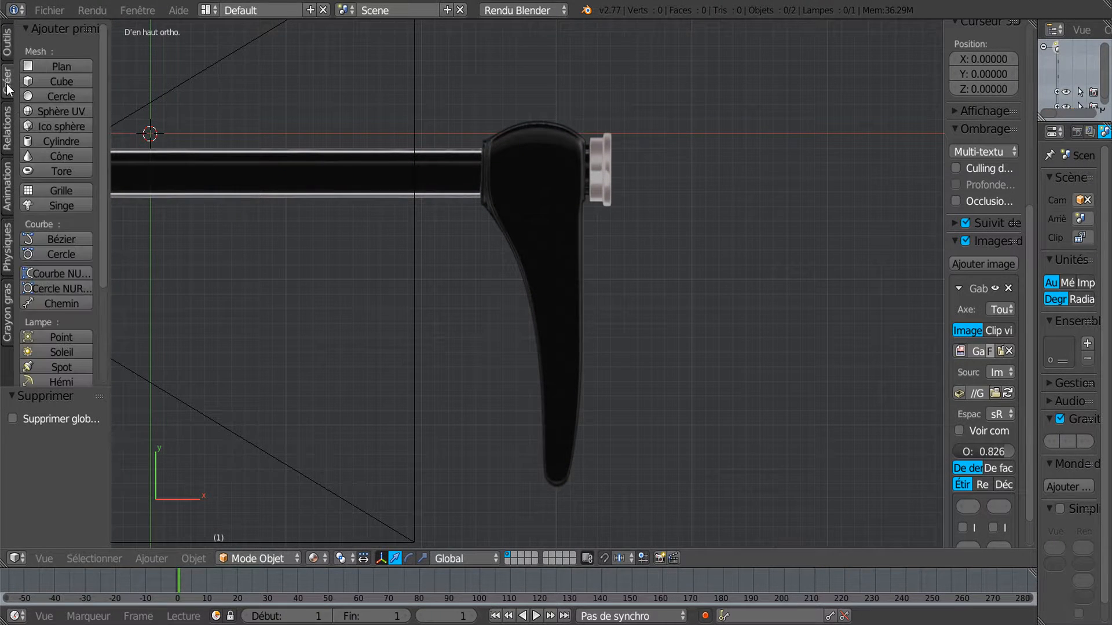
click(58, 65)
key(g)
key(x)
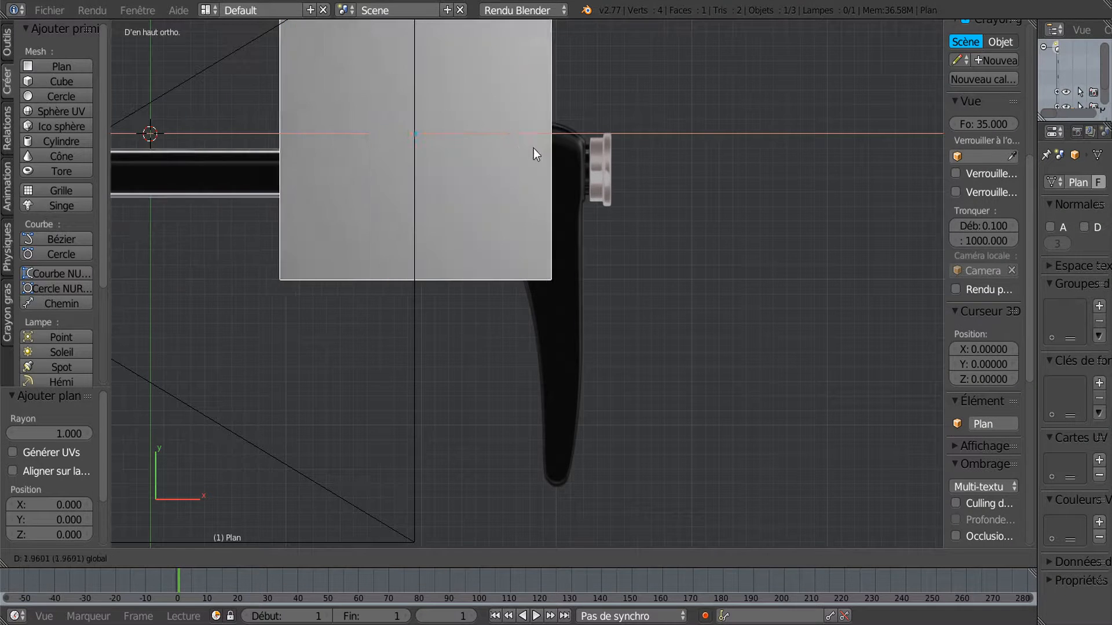
click(614, 158)
drag(541, 57, 559, 258)
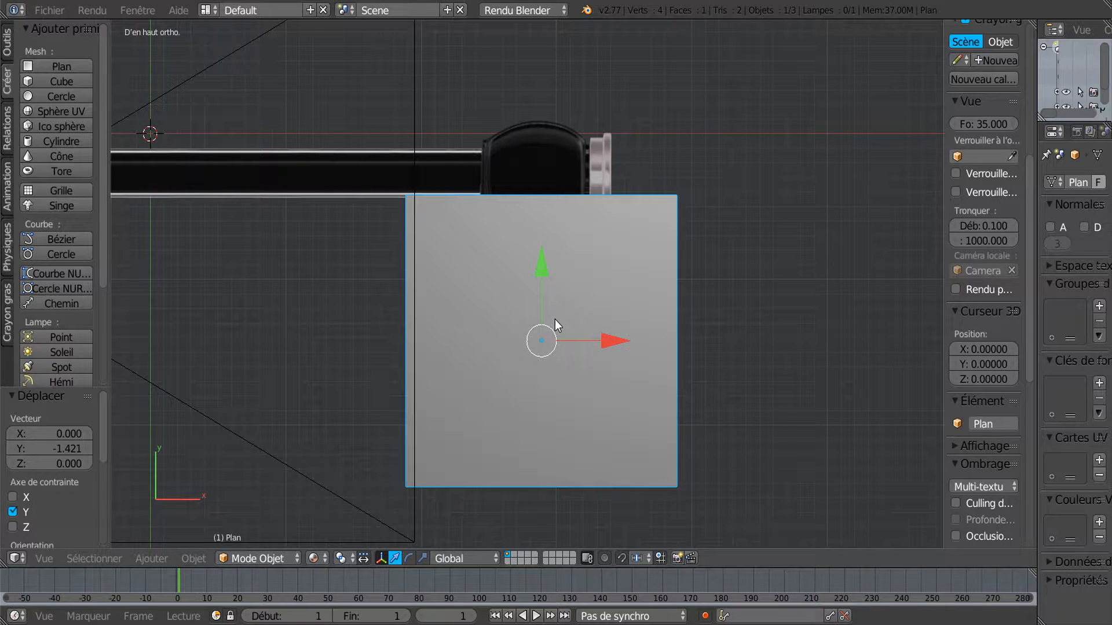
Edit the plane in wireframe with edge selection and move its upper edge about 0.508 along Y to the handle's top
key(Tab)
key(z)
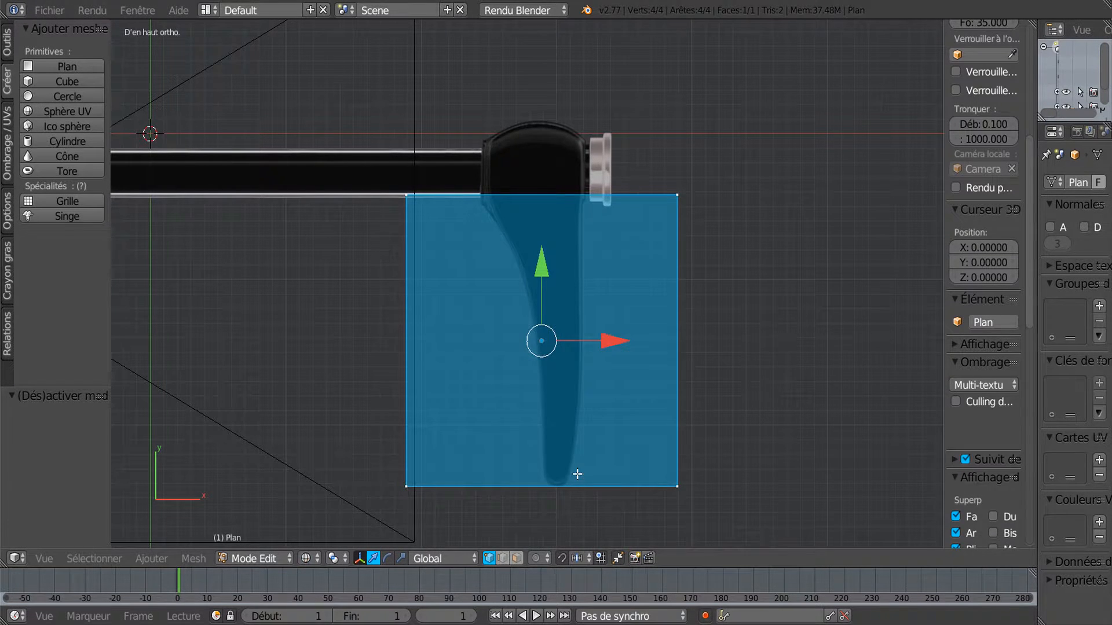
click(507, 558)
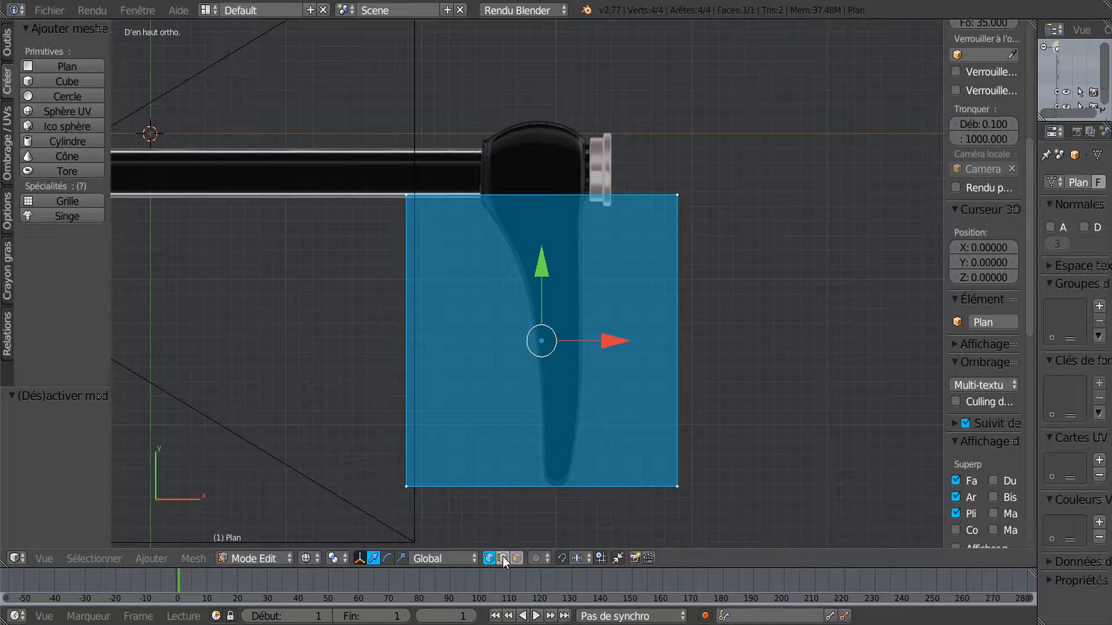
right_click(562, 194)
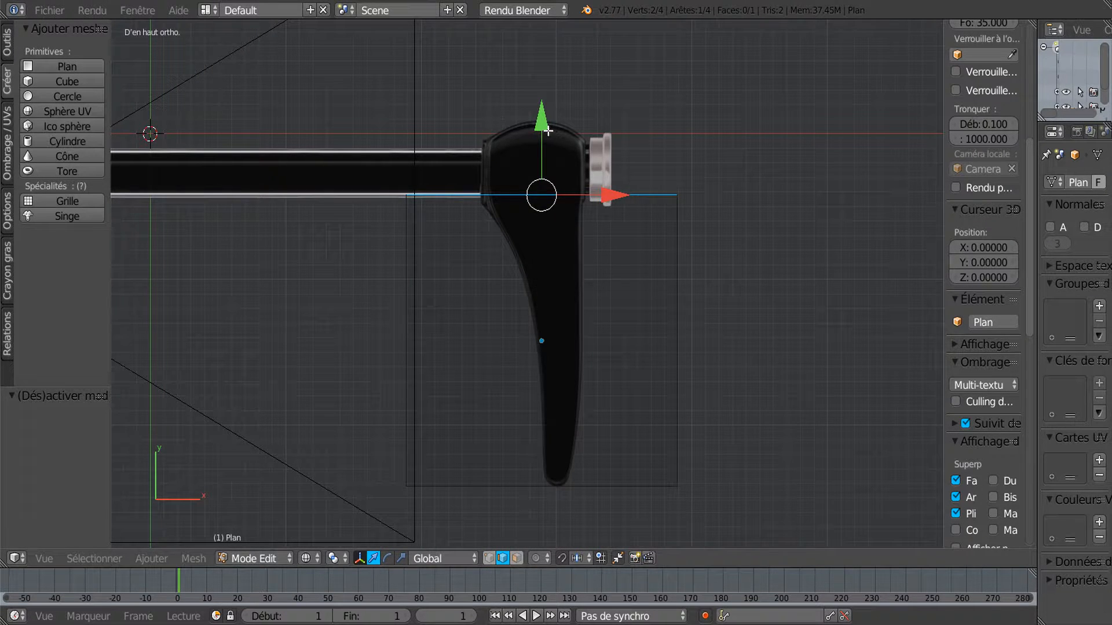
key(g)
key(y)
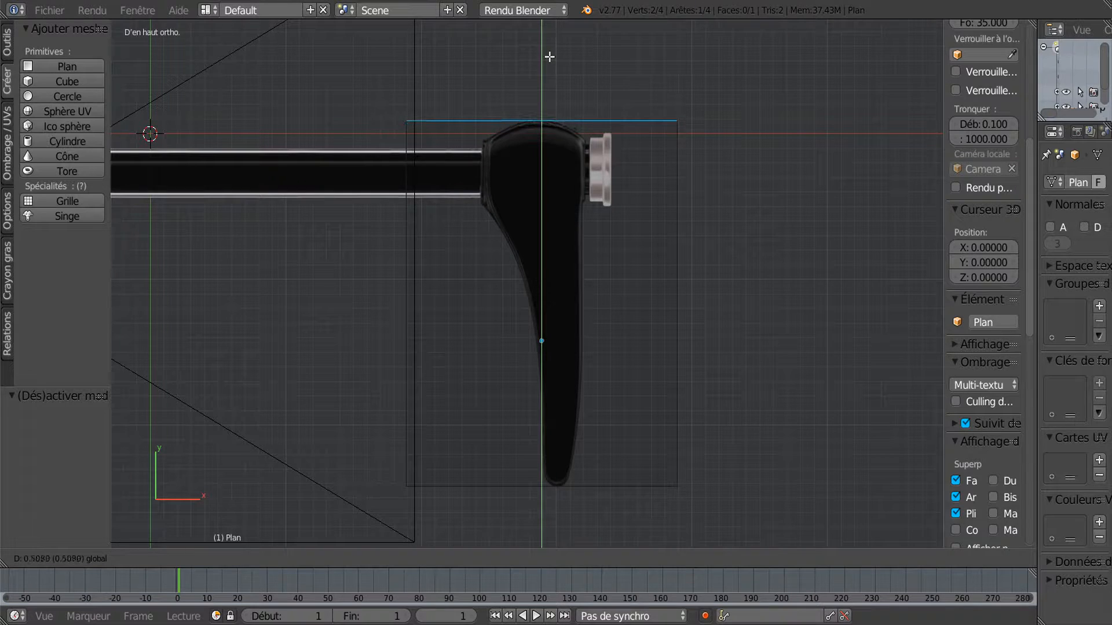
click(548, 56)
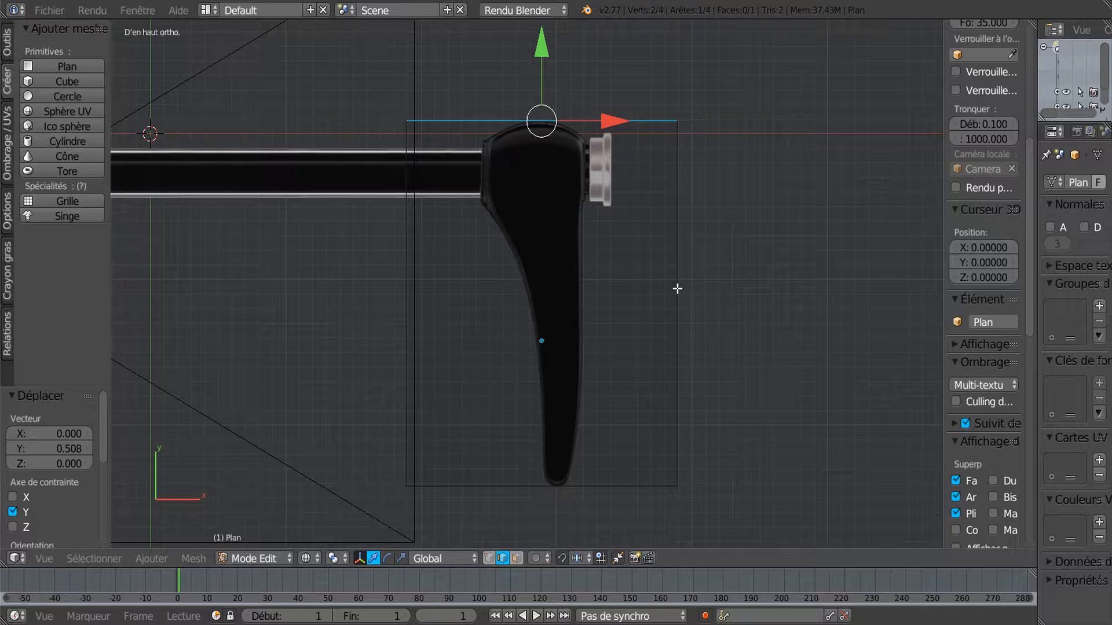
Add 10 evenly spaced horizontal loop cuts across the plane, without sliding them
key(ctrl+r)
scroll(676, 288, up, 7)
scroll(676, 288, up, 1)
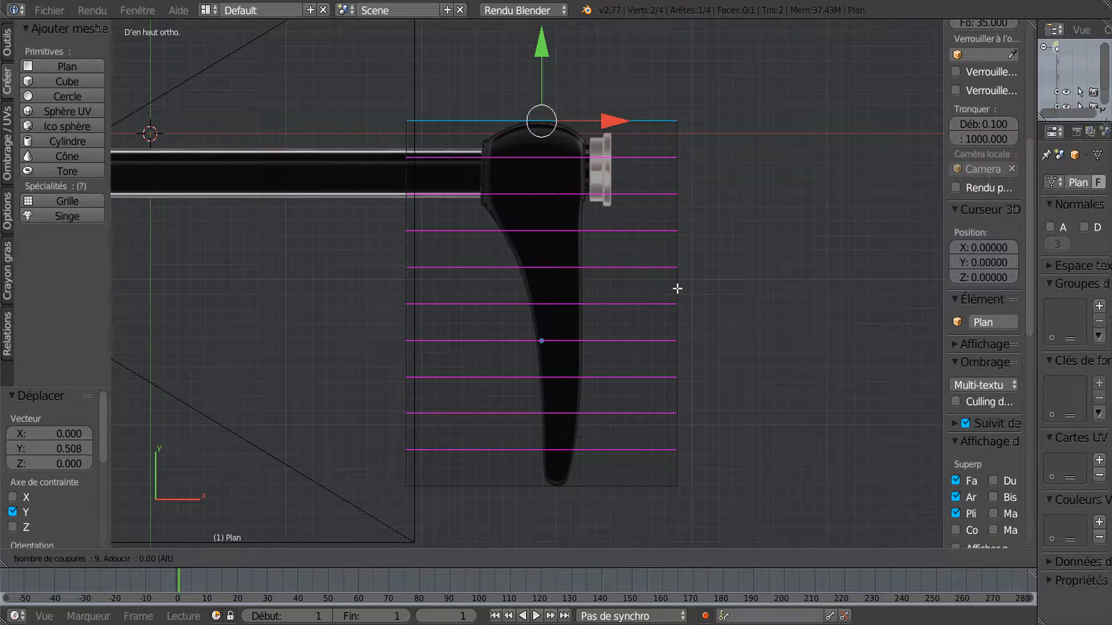
scroll(677, 288, up, 1)
scroll(677, 288, down, 1)
scroll(676, 288, up, 1)
click(676, 288)
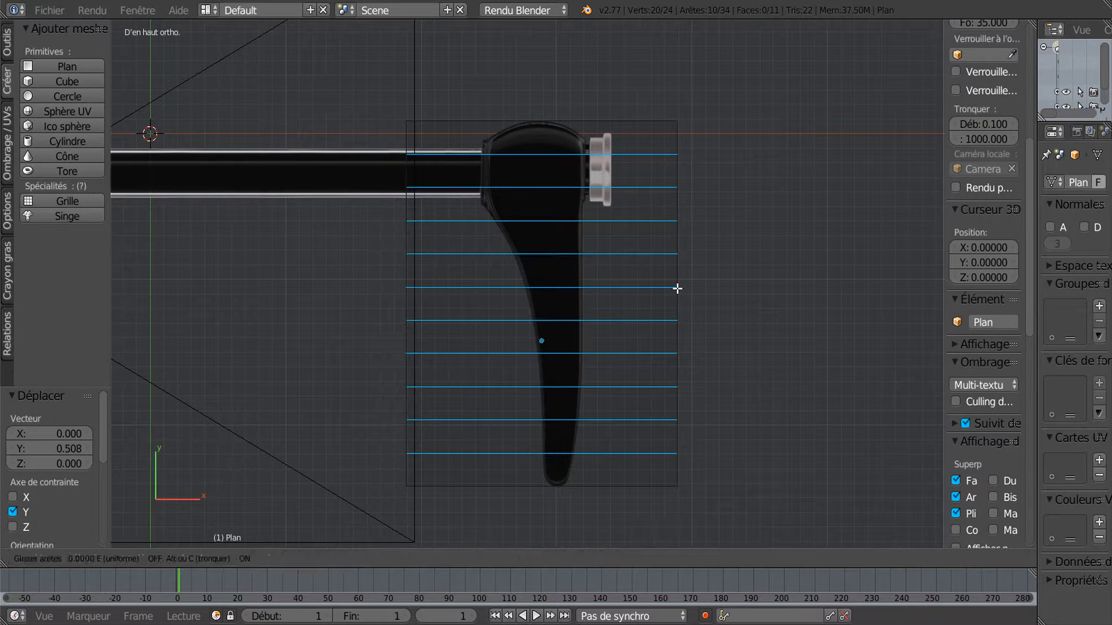
click(677, 288)
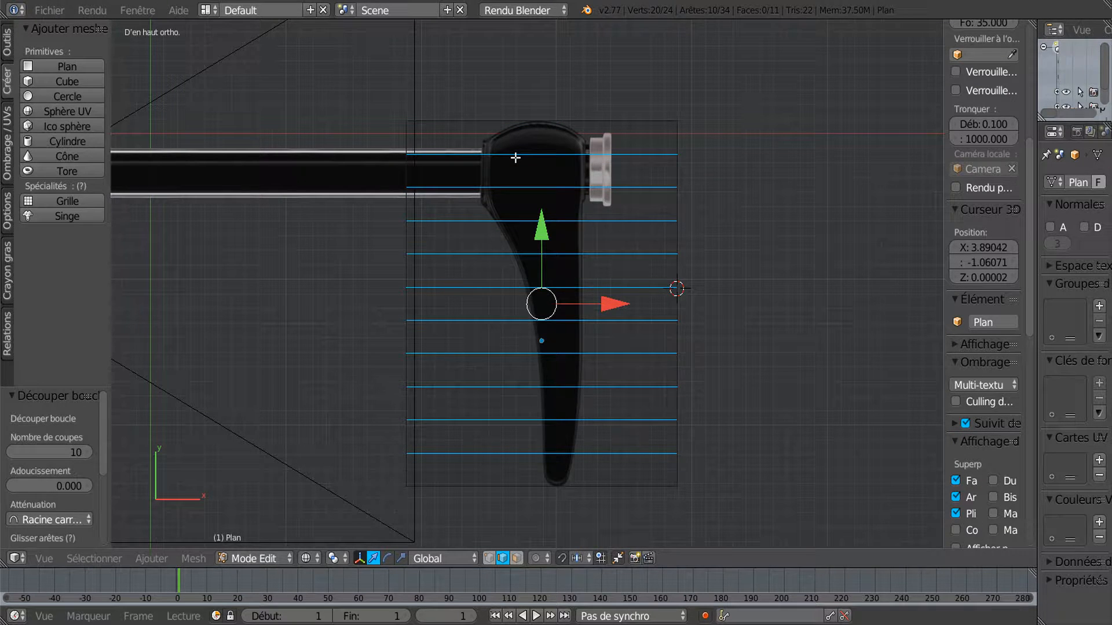
Add 8 evenly spaced vertical loop cuts to the plane, keeping them centred
key(ctrl+r)
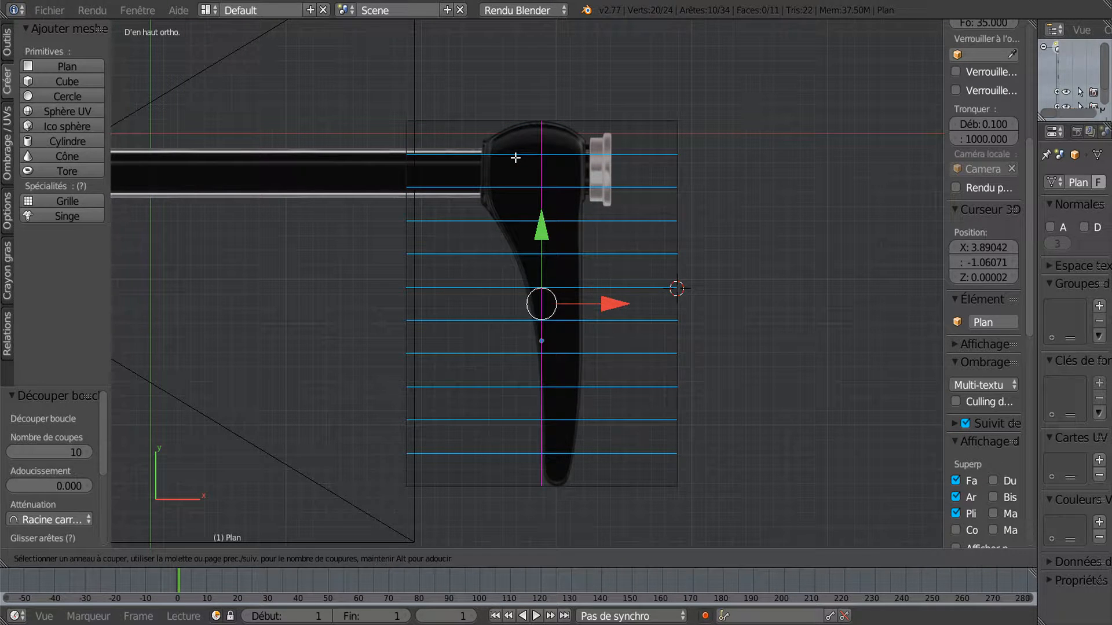
scroll(515, 158, up, 5)
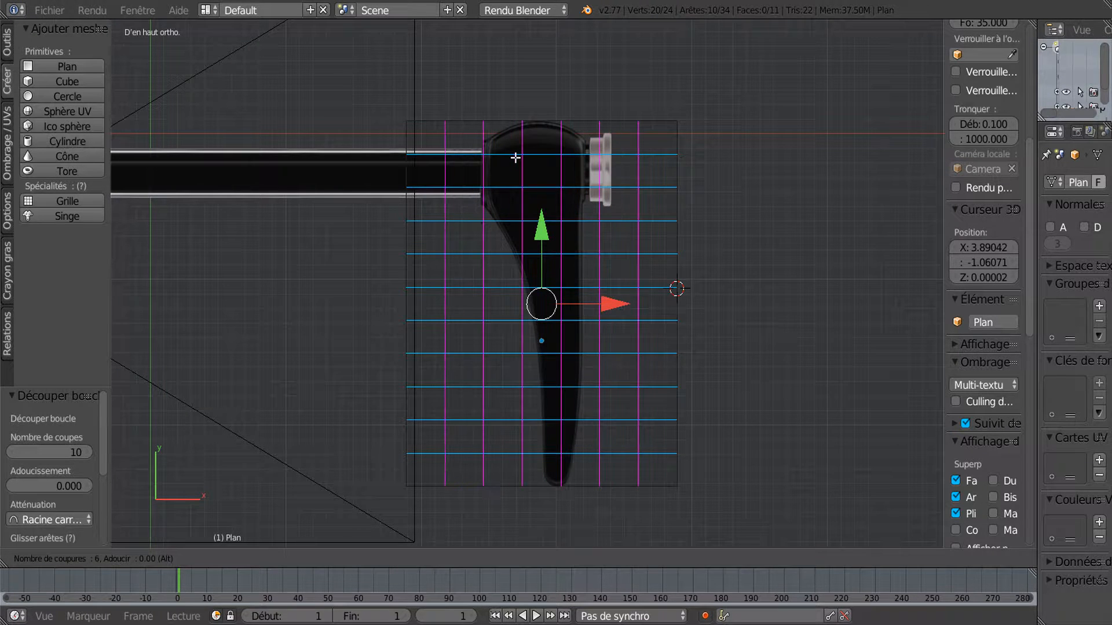
scroll(516, 158, up, 1)
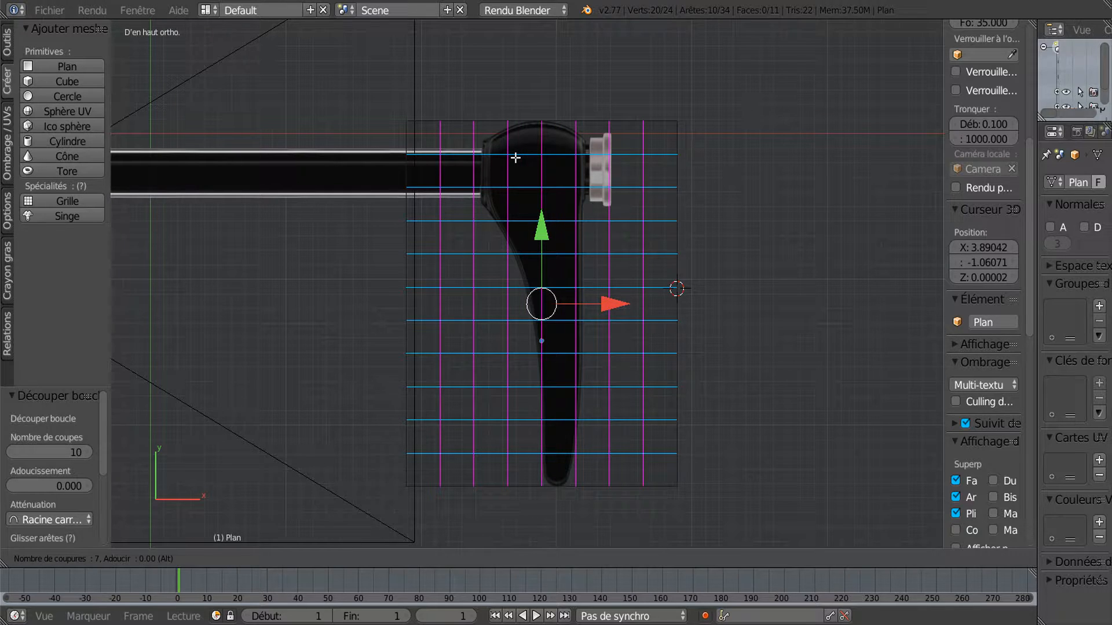
scroll(515, 158, down, 1)
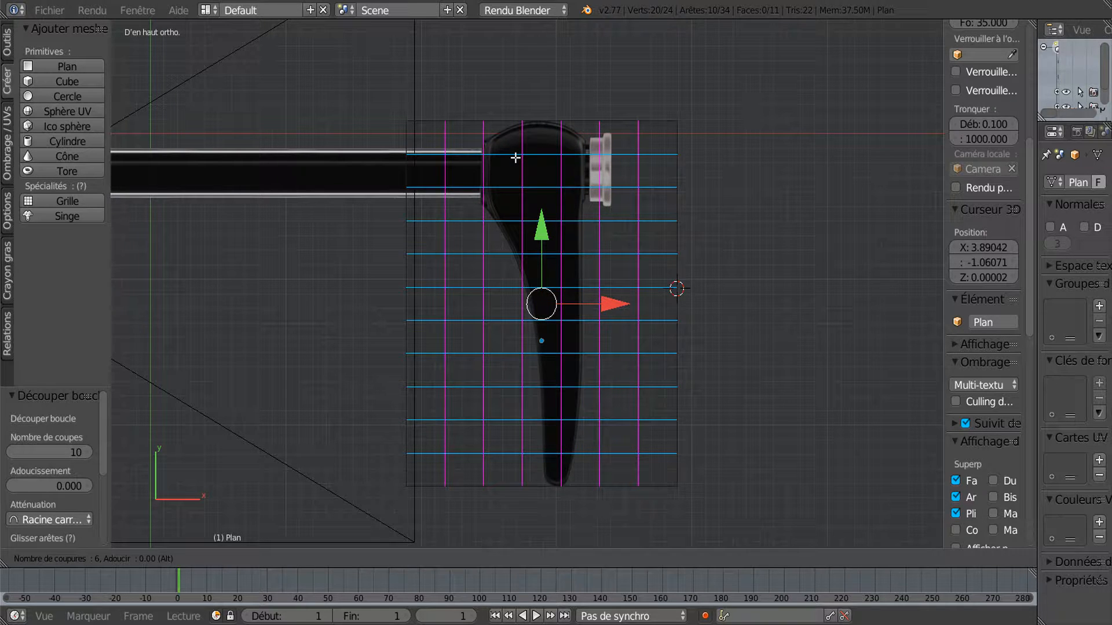
scroll(515, 158, up, 1)
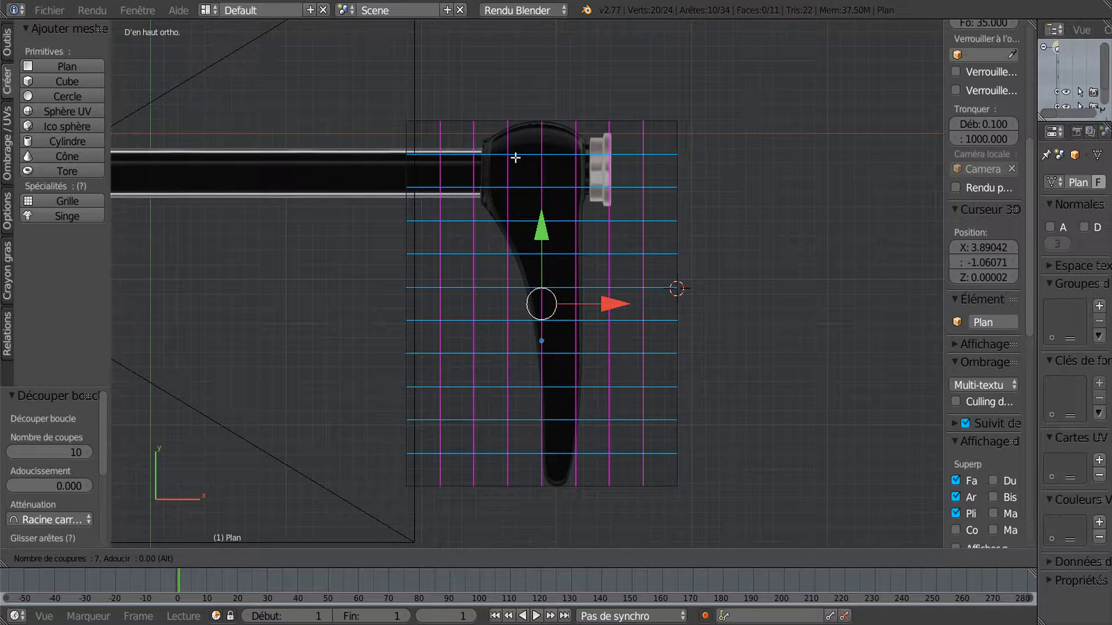
scroll(516, 158, up, 1)
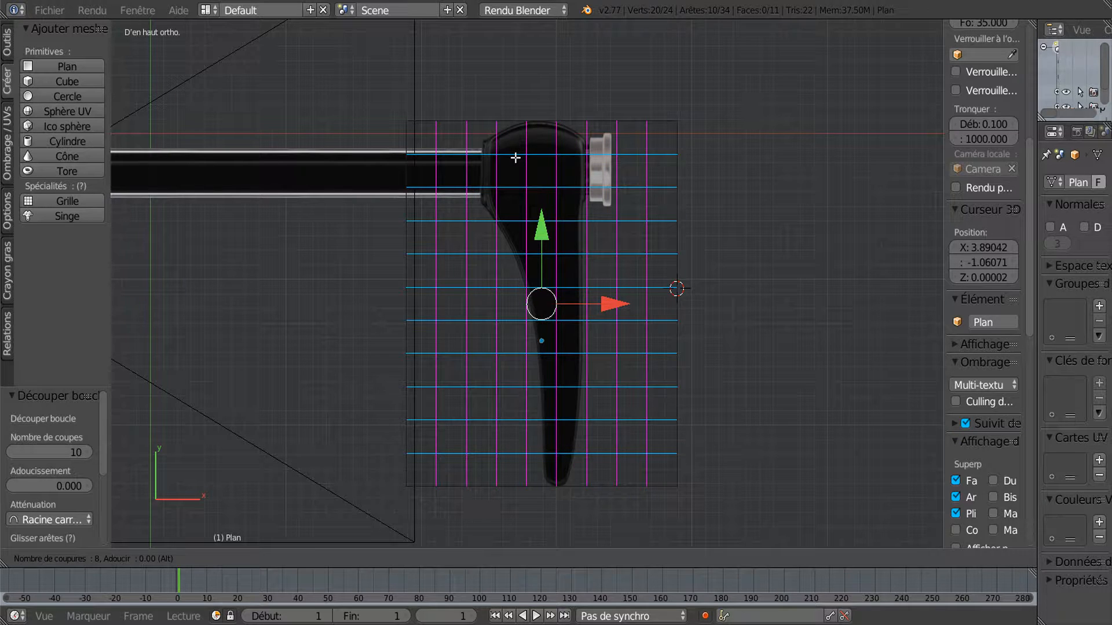
click(515, 158)
right_click(517, 156)
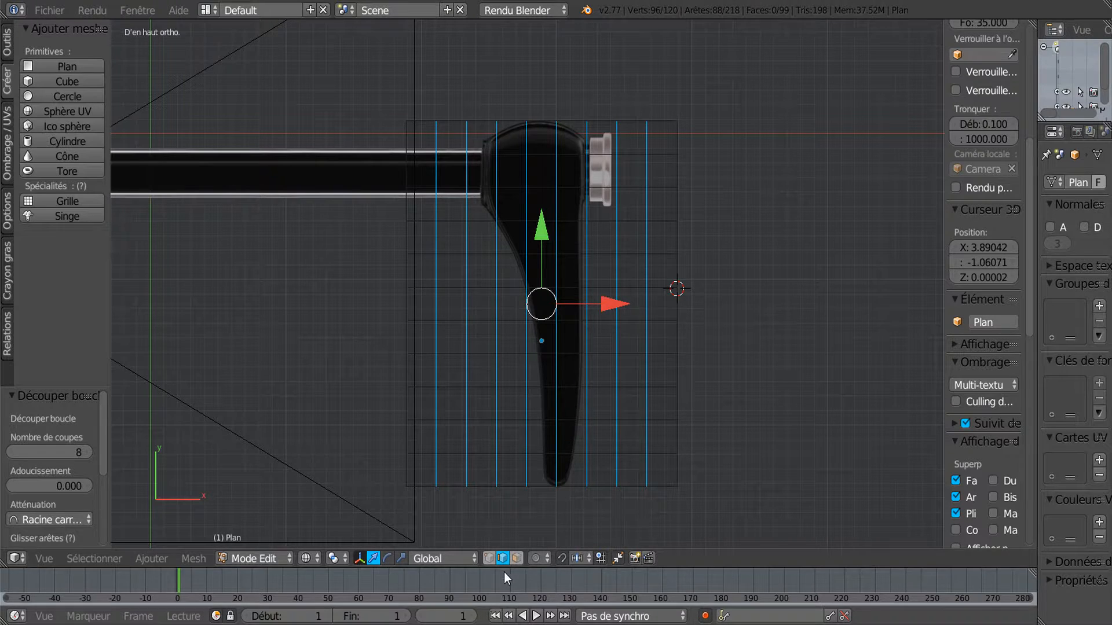
In vertex selection mode, select only the grid's top row of vertices and scale it to about 0.332 along X
click(489, 558)
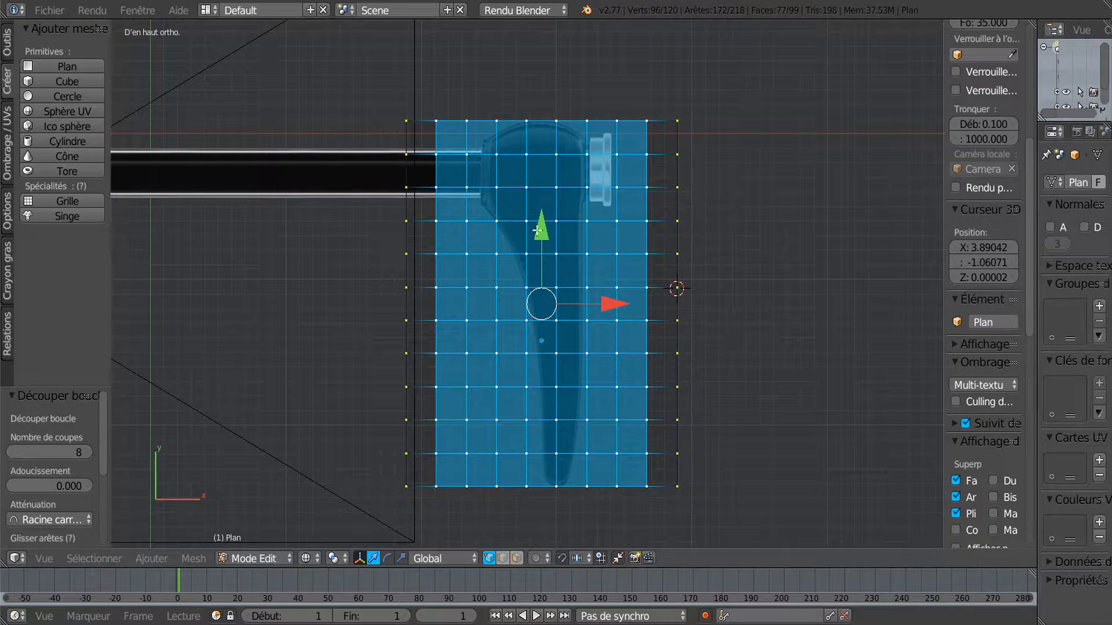
key(a)
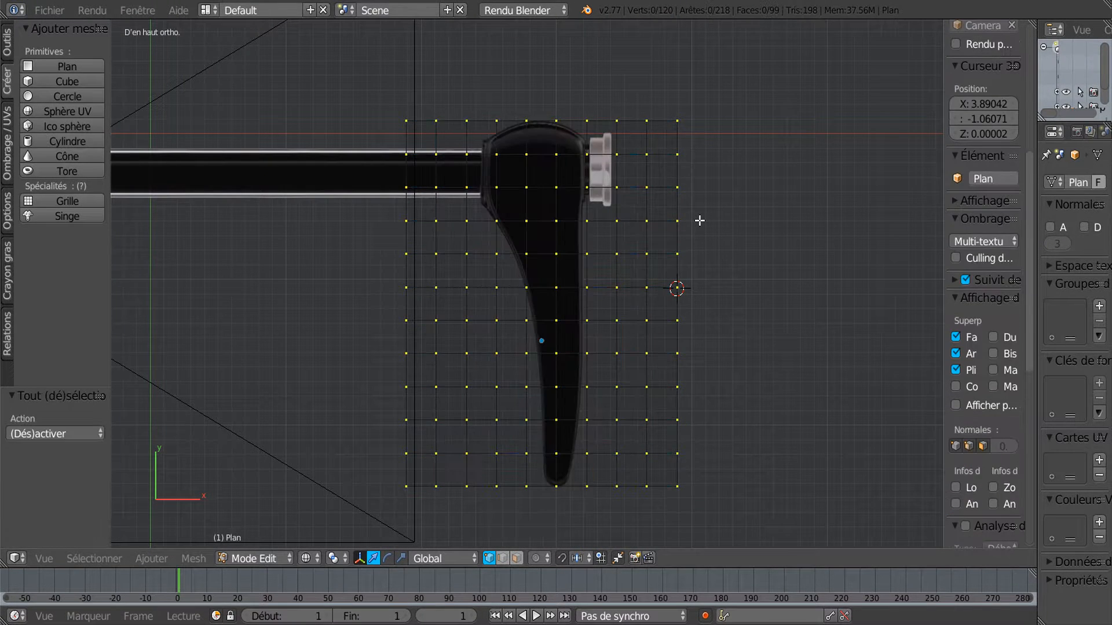
key(c)
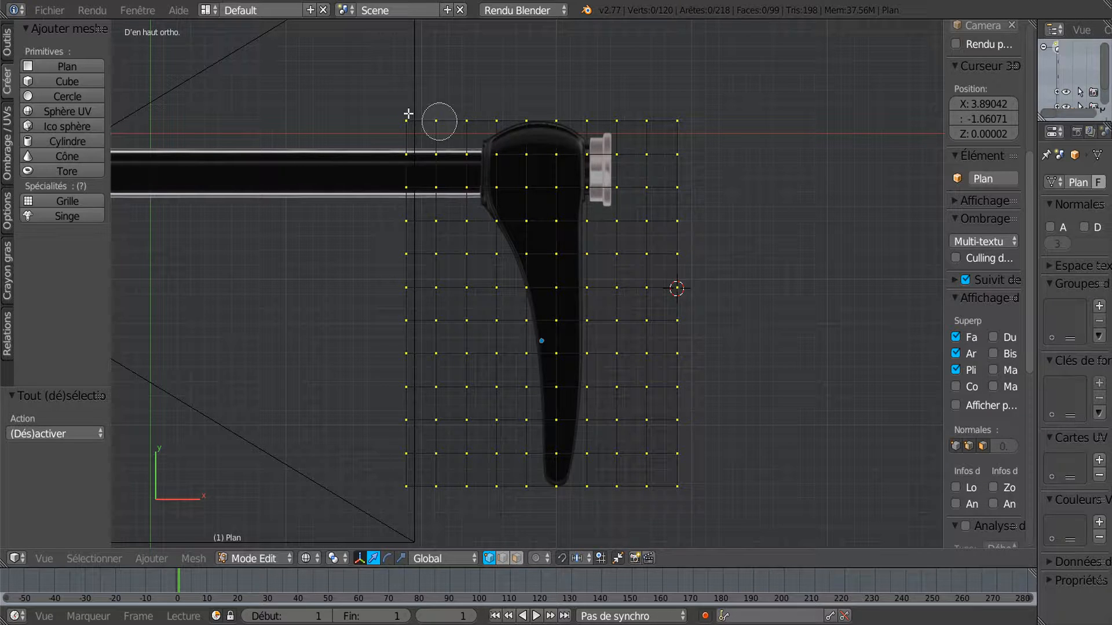
drag(405, 119, 702, 116)
right_click(699, 121)
click(402, 559)
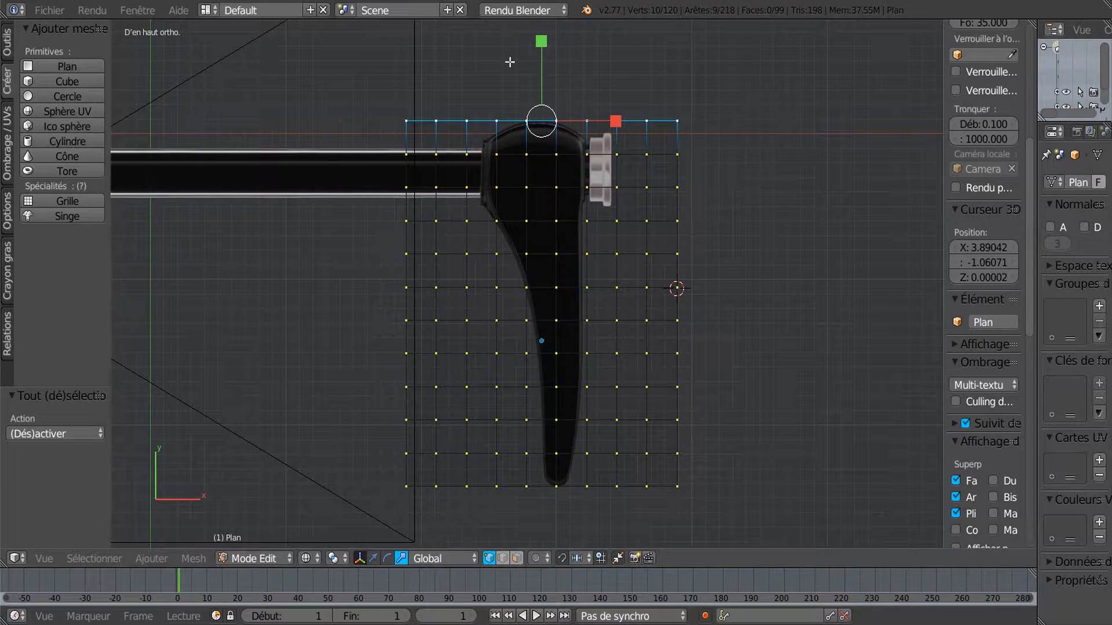
drag(616, 121, 559, 141)
Move the top vertex row about -0.046 along X and scale it by about 1.054 along X to match the handle head
shift+middle_drag(583, 186, 569, 303)
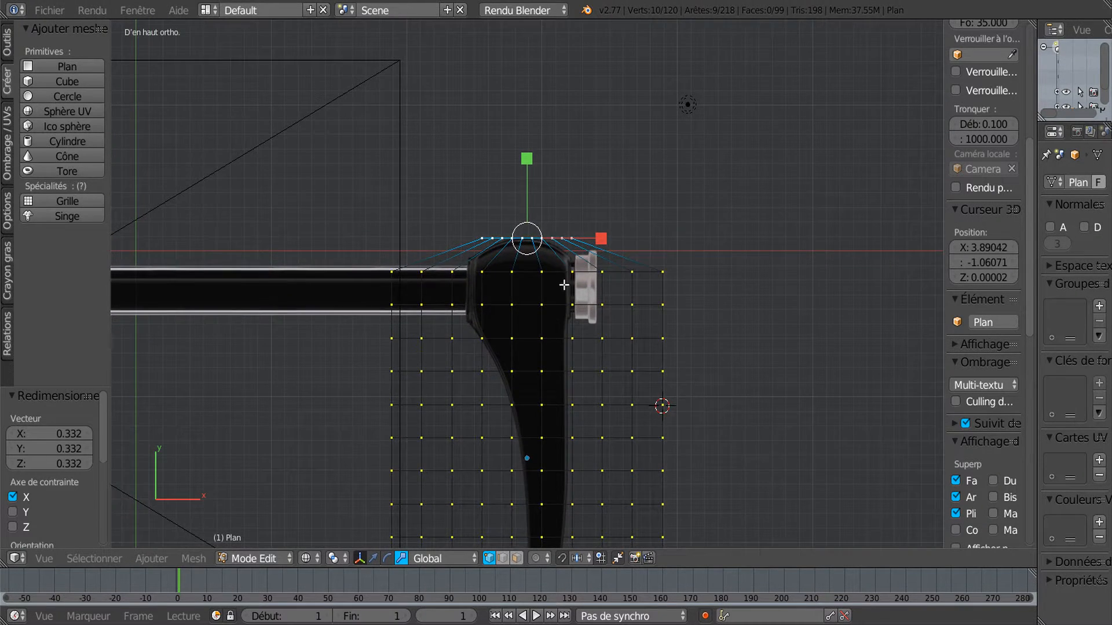
scroll(560, 287, up, 4)
scroll(560, 288, up, 1)
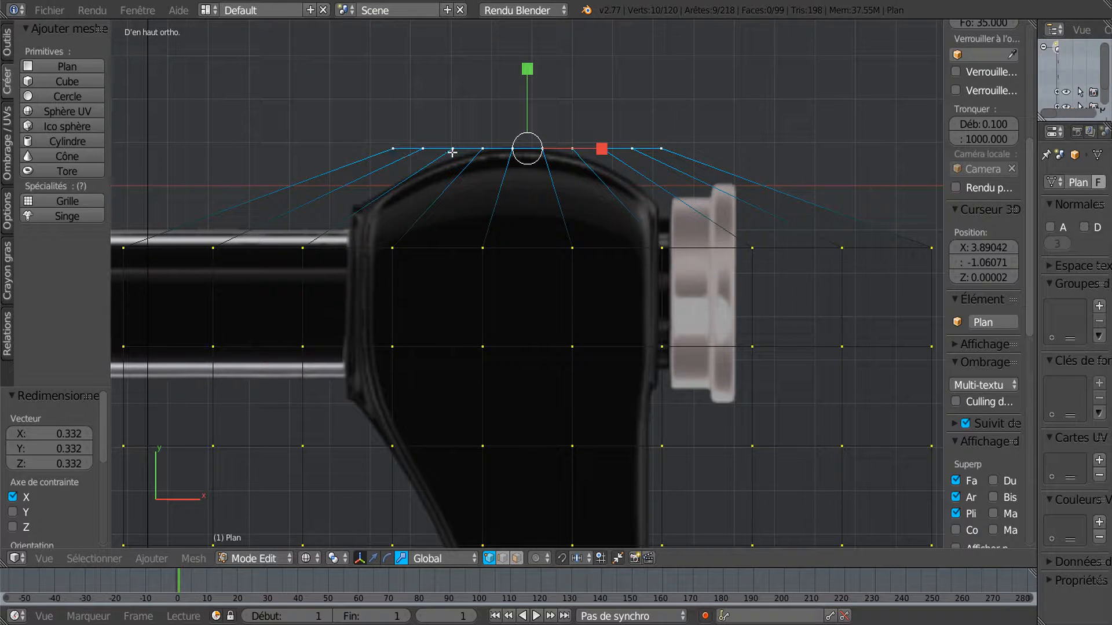
click(606, 150)
click(374, 558)
drag(594, 148, 572, 161)
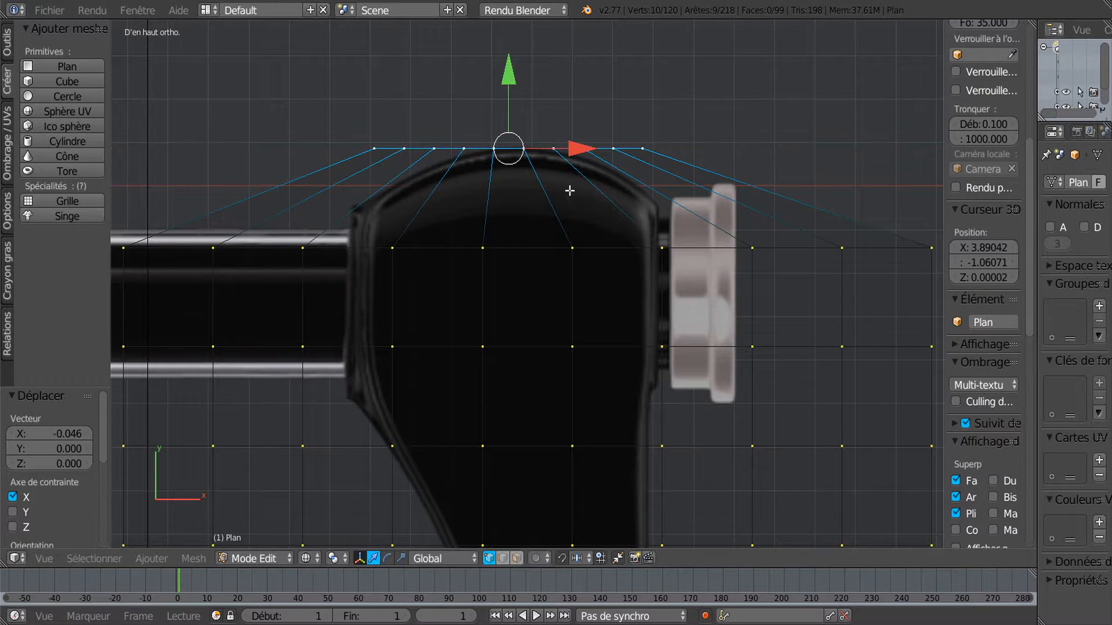
click(402, 559)
drag(585, 147, 590, 153)
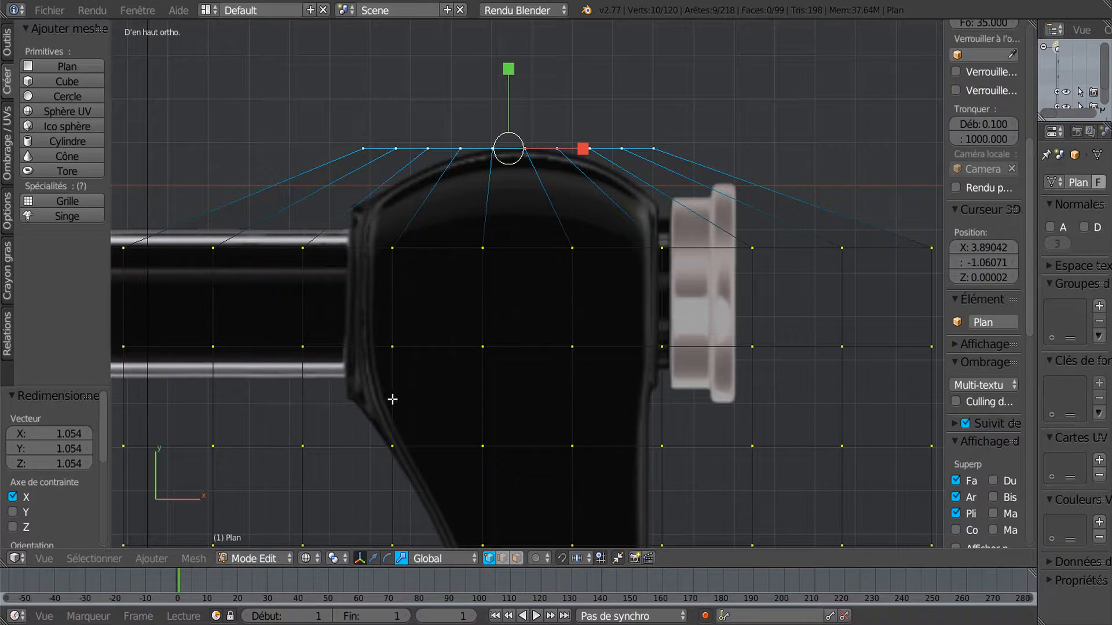
Lower the outer vertices of the top row individually along Y so they follow the rounded top of the handle head
click(373, 558)
right_click(363, 148)
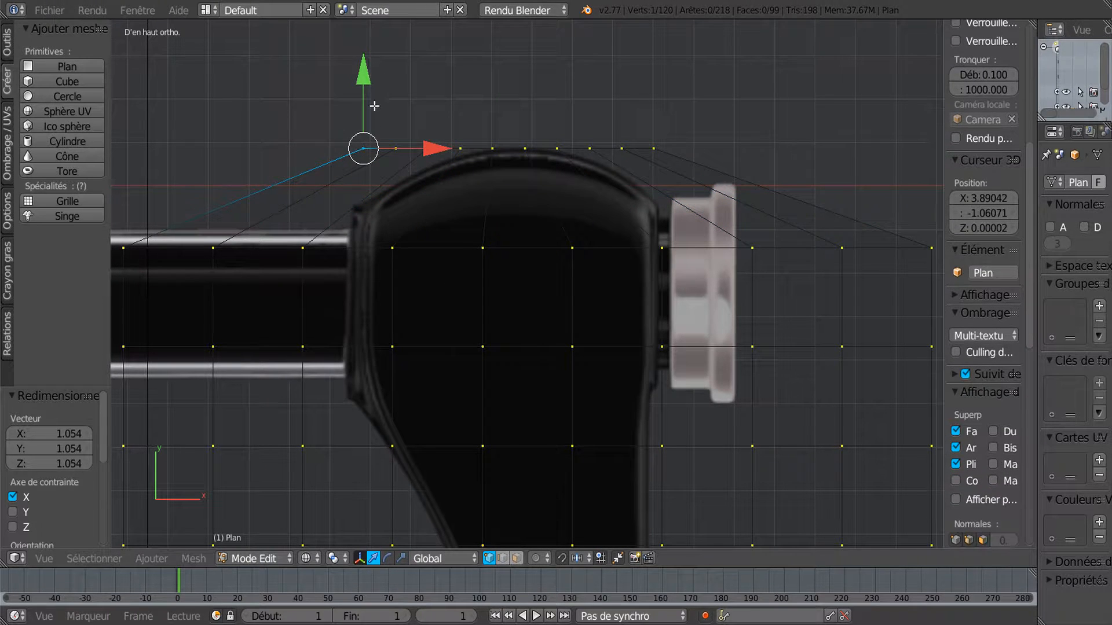
drag(366, 76, 398, 126)
right_click(395, 148)
right_click(428, 148)
drag(428, 80, 467, 95)
right_click(460, 149)
right_click(590, 140)
drag(597, 85, 661, 150)
right_click(621, 149)
right_click(653, 149)
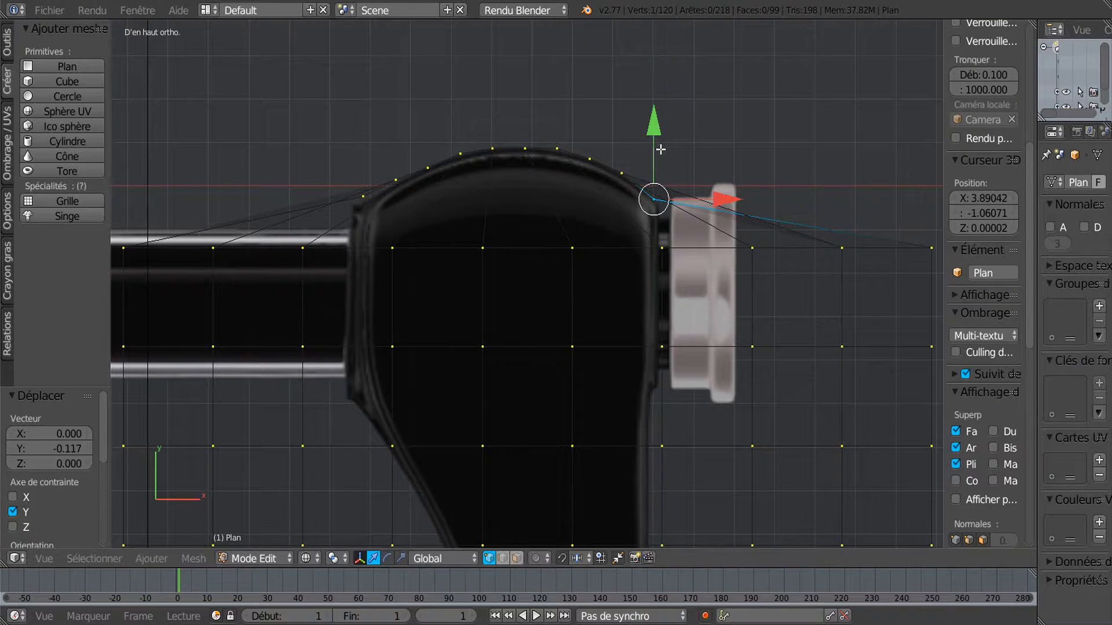
Select the grid's second vertex row, shrink it along X to the head's width and move it about -0.058 along X
scroll(568, 256, down, 2)
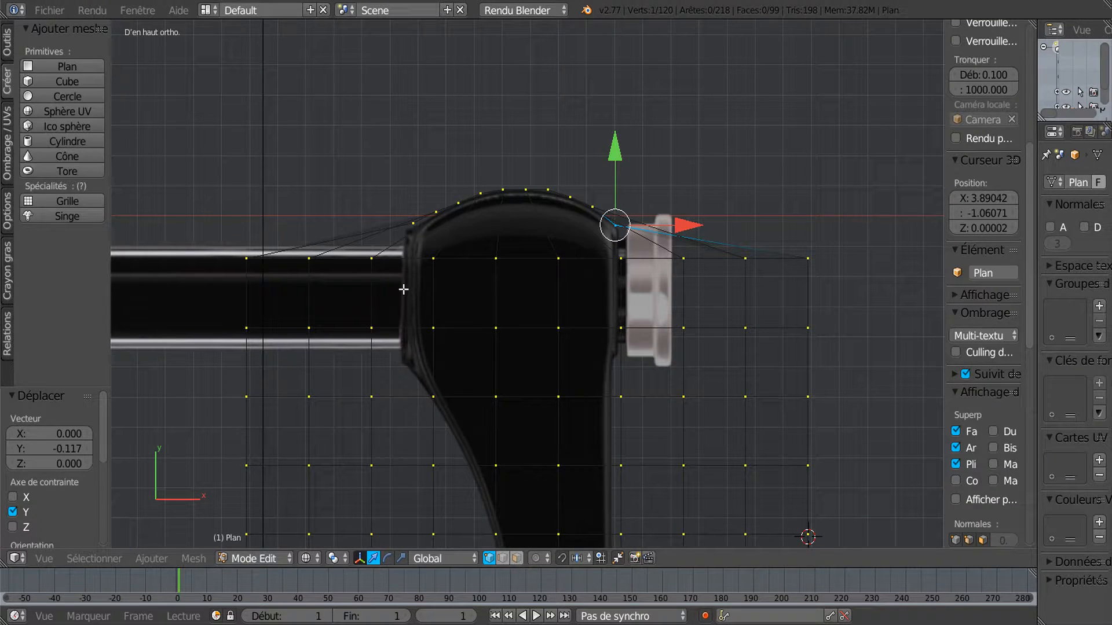
scroll(342, 288, up, 1)
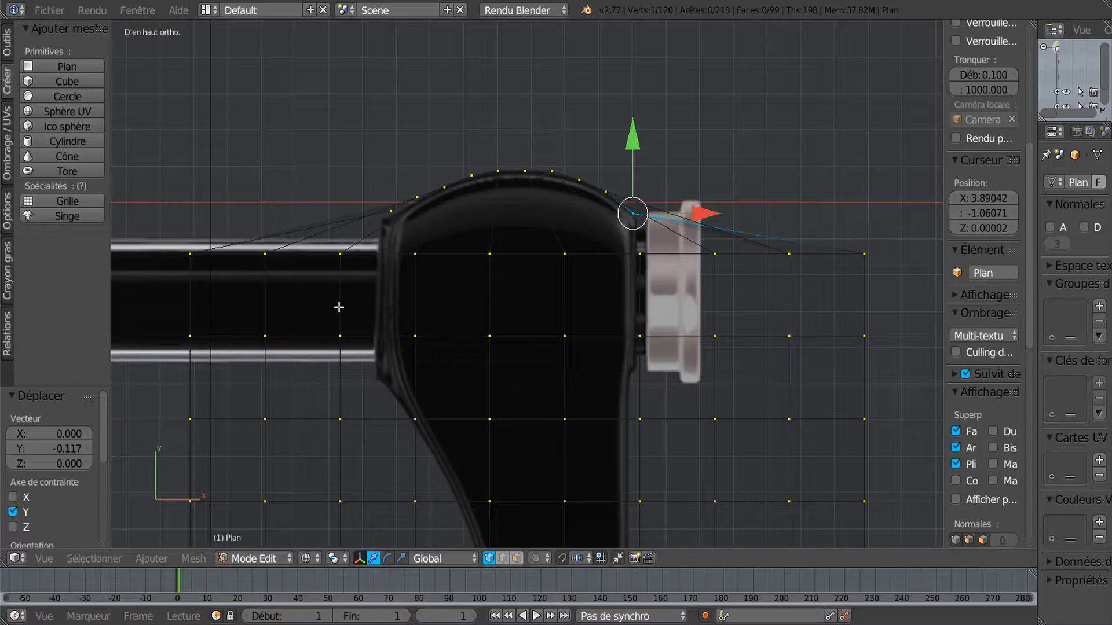
key(a)
key(a)
key(a)
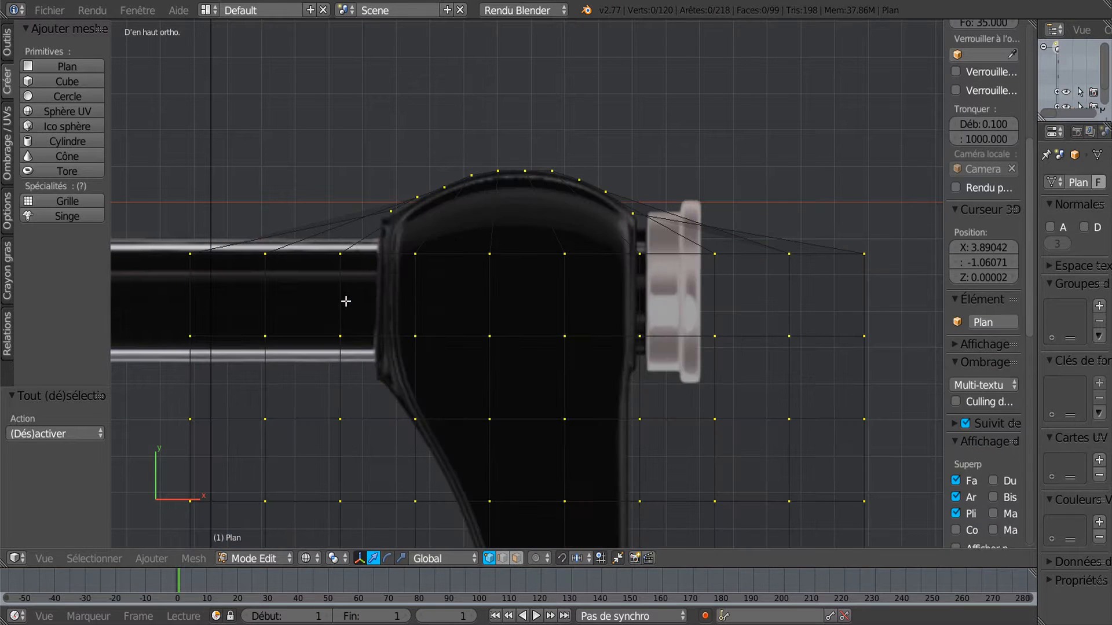
key(c)
mouse_move(193, 255)
mouse_down()
mouse_move(474, 273)
mouse_move(602, 255)
mouse_move(856, 253)
mouse_up()
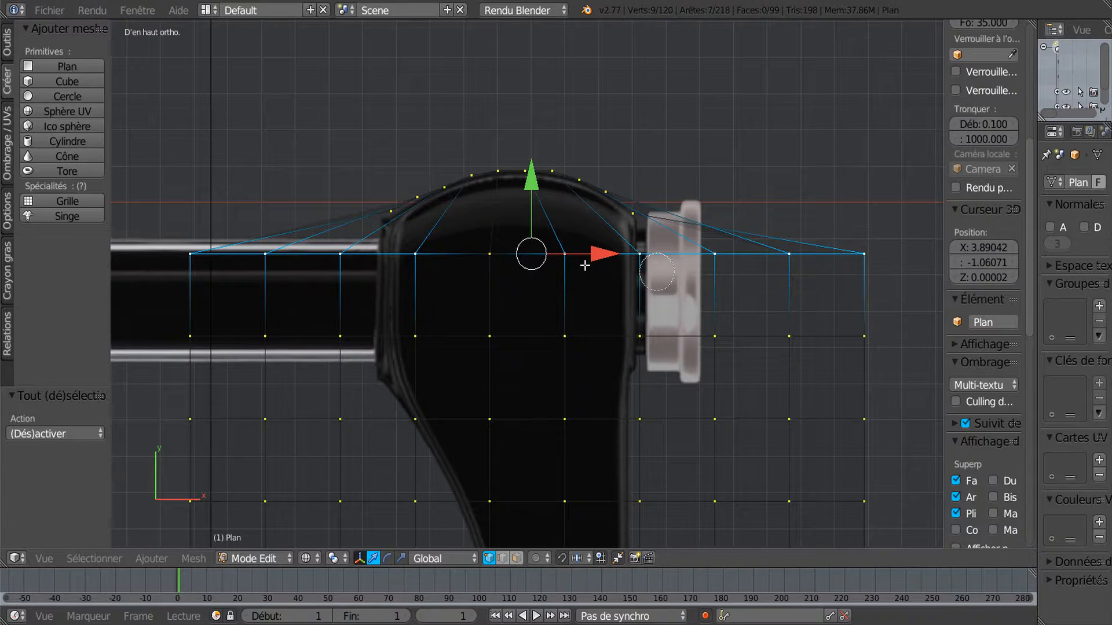
key(Escape)
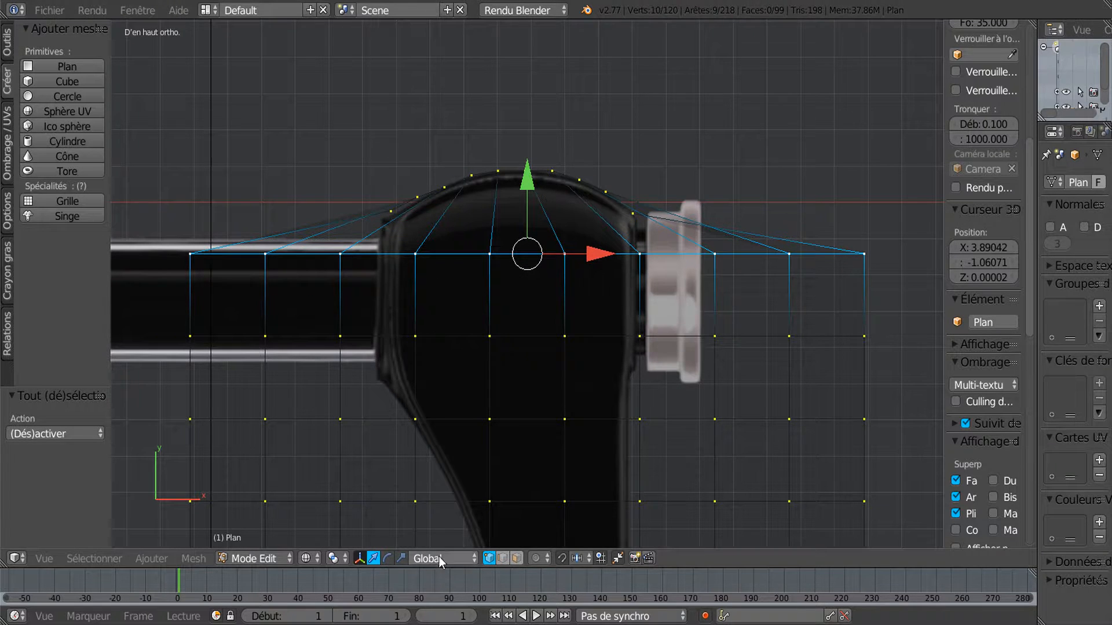
click(400, 559)
drag(601, 253, 570, 261)
click(373, 558)
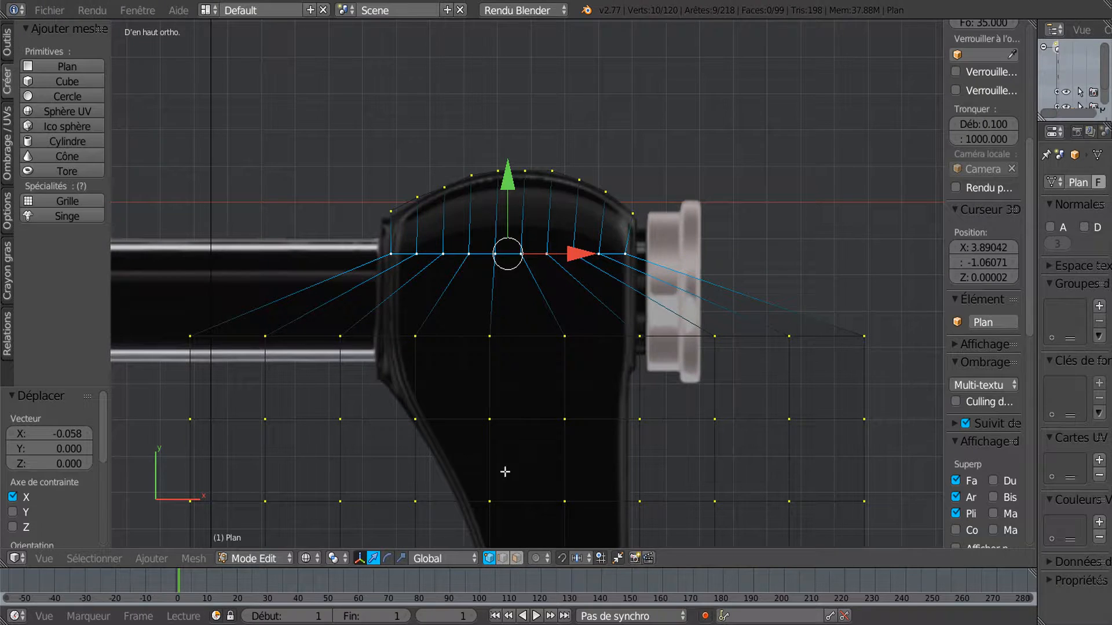
Refine the second row by scaling it about 1.025 along X and shifting it about 0.006 along X to the head's edges
click(401, 558)
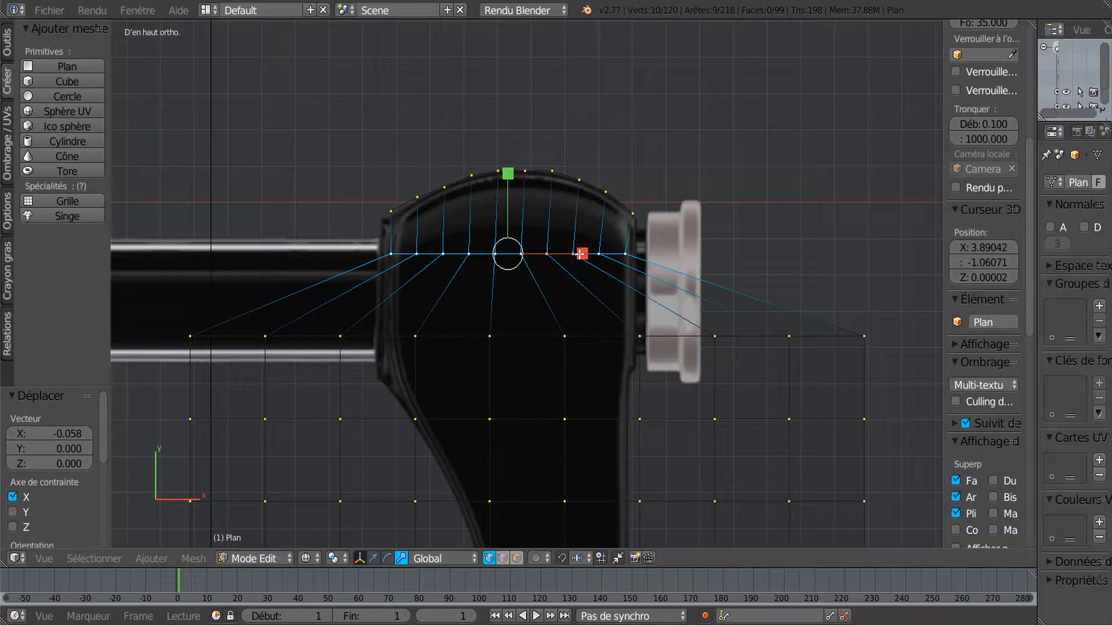
mouse_move(581, 254)
mouse_down()
mouse_move(641, 242)
mouse_move(596, 246)
mouse_up()
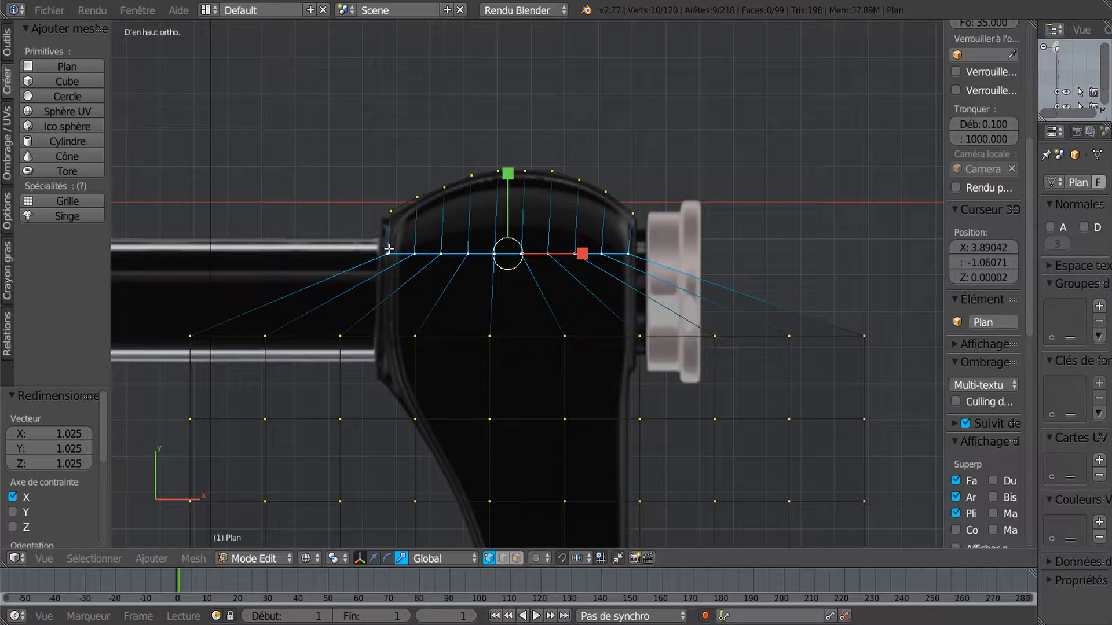
click(388, 335)
drag(581, 254, 556, 301)
click(374, 559)
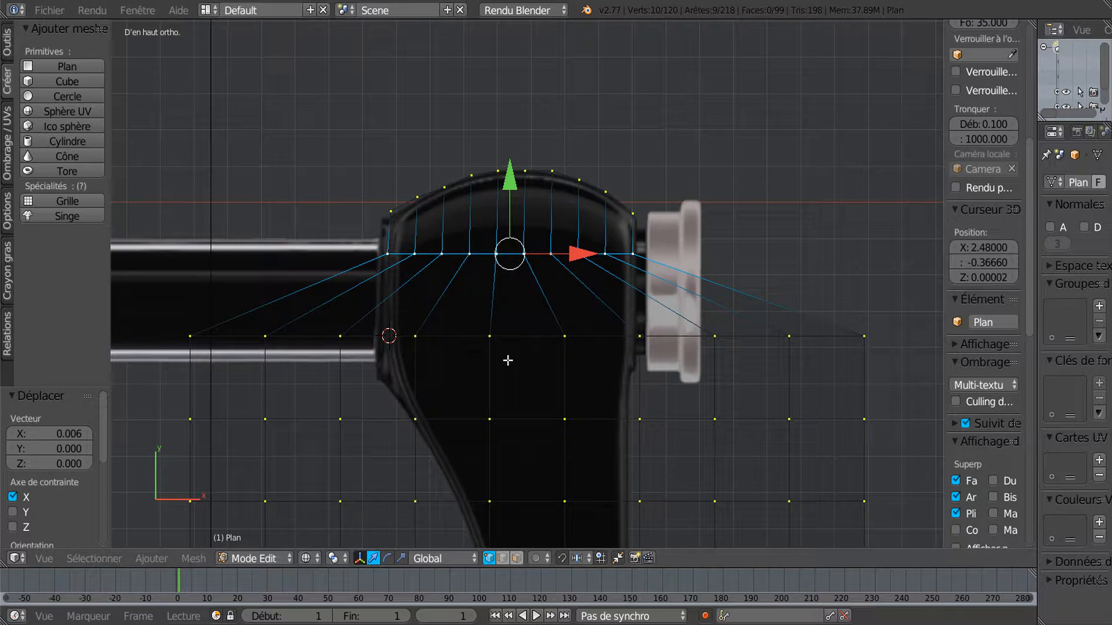
Select only the third vertex row, scale it to about 0.361 along X and move it about -0.054 along X
key(a)
key(c)
mouse_move(184, 338)
mouse_down()
mouse_move(434, 348)
mouse_move(840, 333)
mouse_up()
right_click(346, 333)
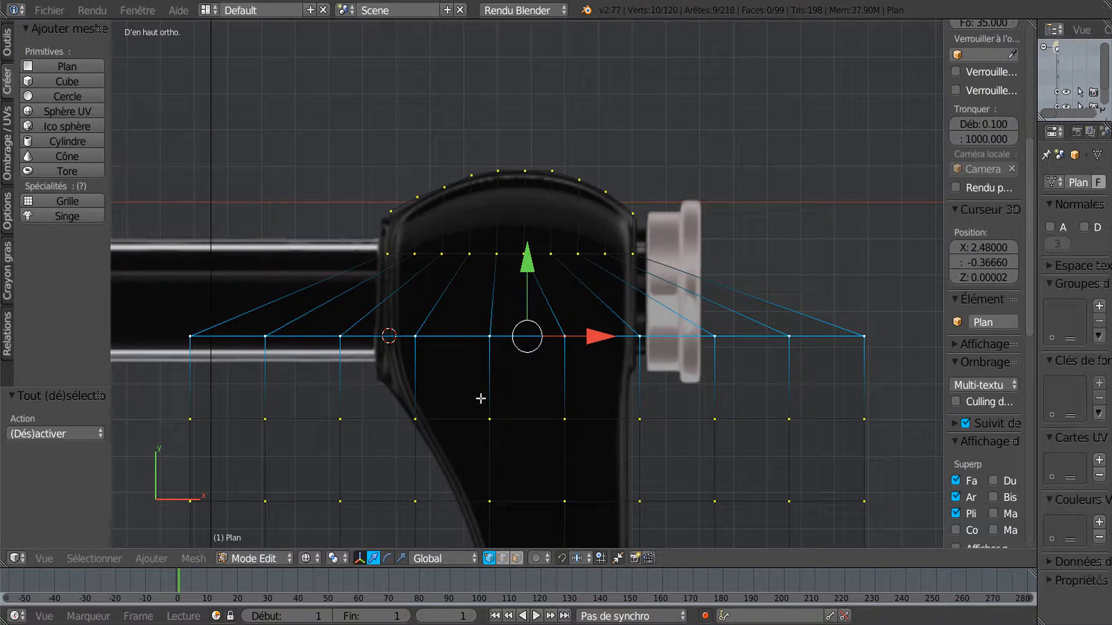
click(402, 558)
drag(608, 337, 555, 354)
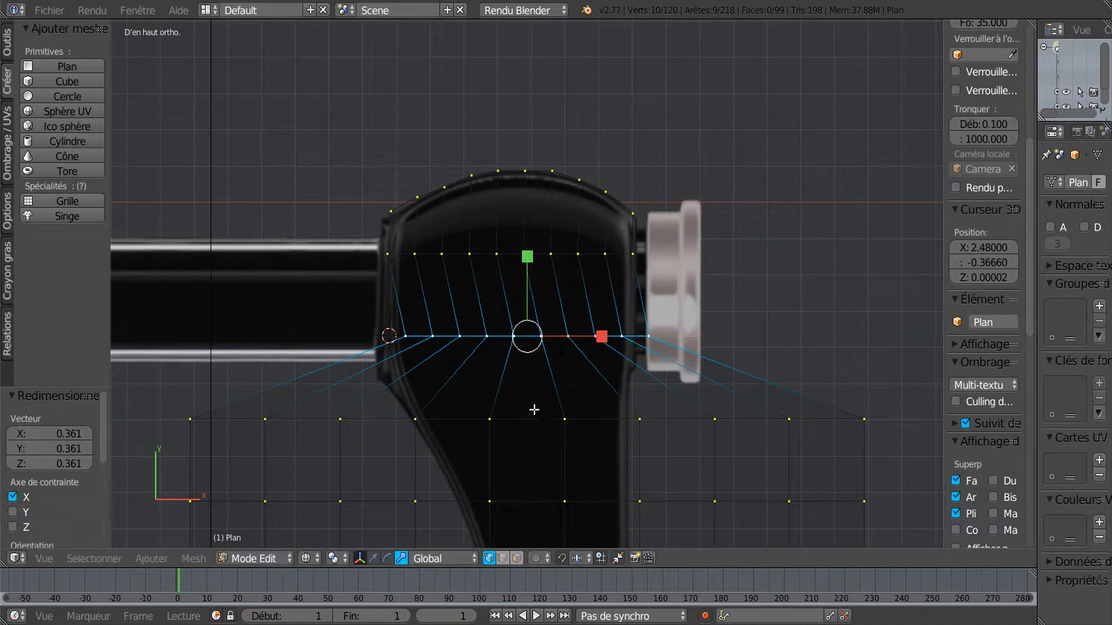
click(373, 559)
drag(613, 335, 589, 342)
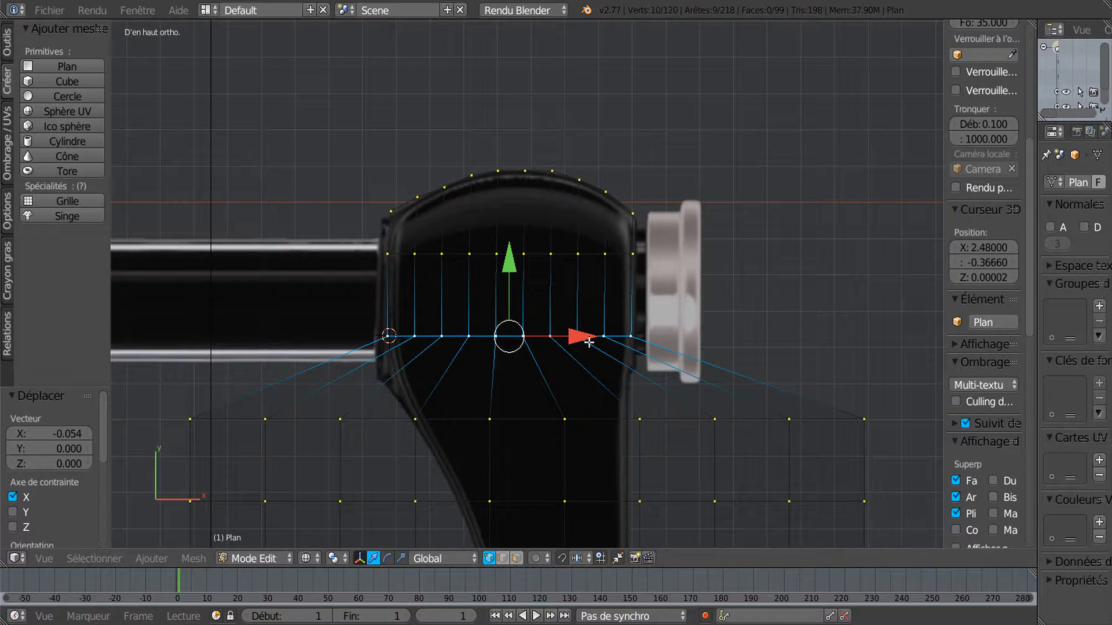
Select only the fourth vertex row and scale it to about 0.307 along X to approach the narrowing handle's width
scroll(588, 344, down, 1)
shift+middle_drag(595, 397, 603, 310)
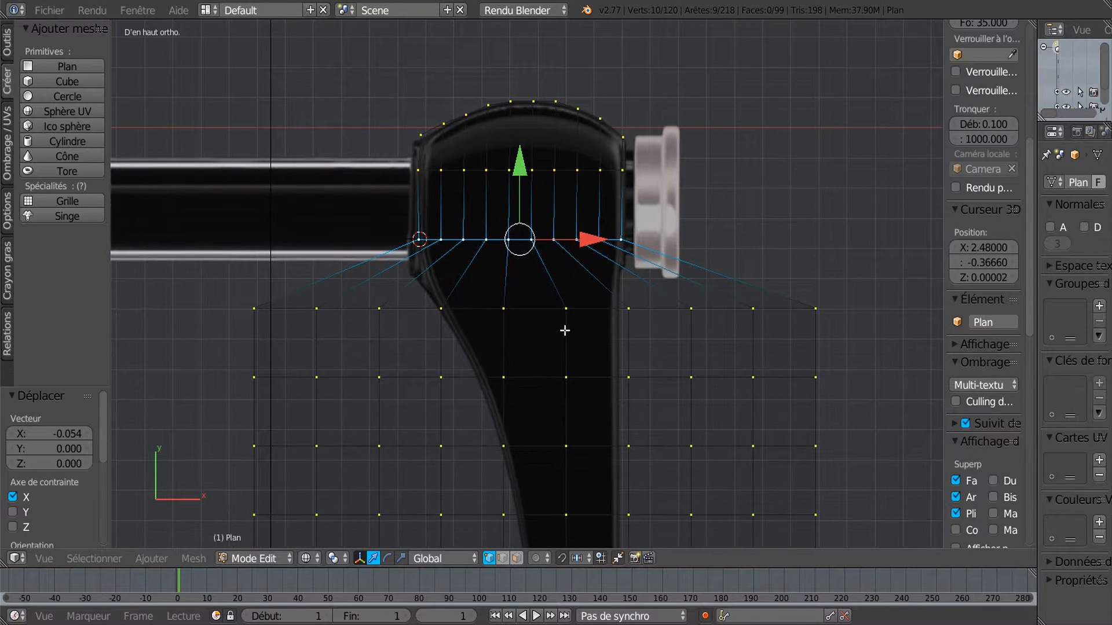
key(a)
key(c)
mouse_move(272, 306)
mouse_down()
mouse_move(255, 310)
mouse_move(831, 310)
mouse_up()
right_click(379, 360)
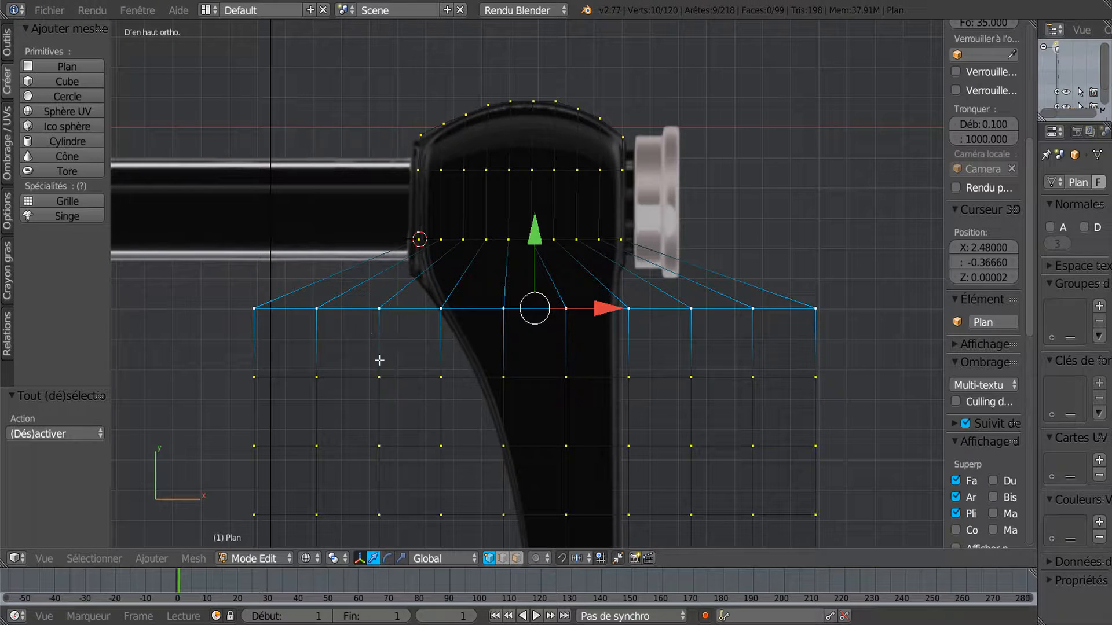
click(402, 558)
drag(609, 310, 556, 305)
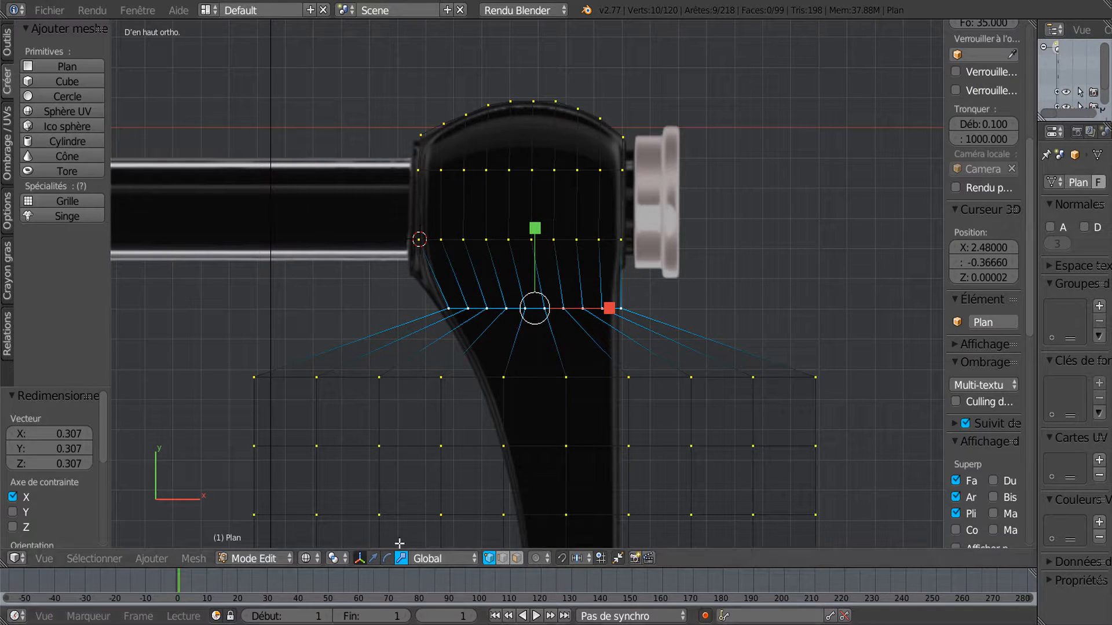
Shift the fourth vertex row about -0.015 along X and scale it about 1.047 along X
click(374, 560)
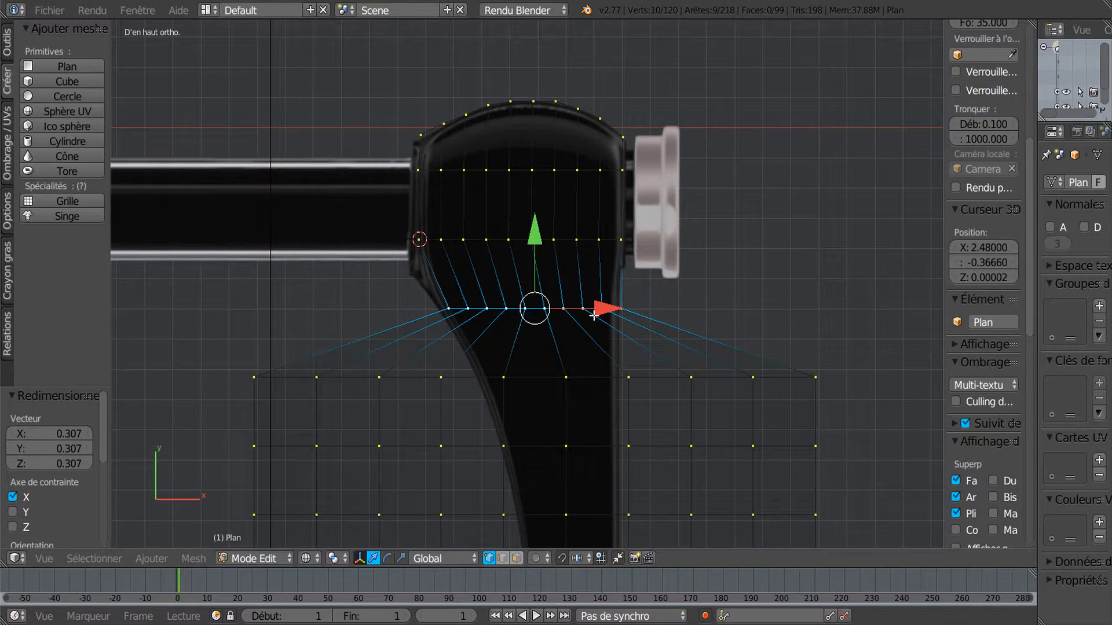
drag(593, 315, 591, 317)
drag(579, 359, 579, 354)
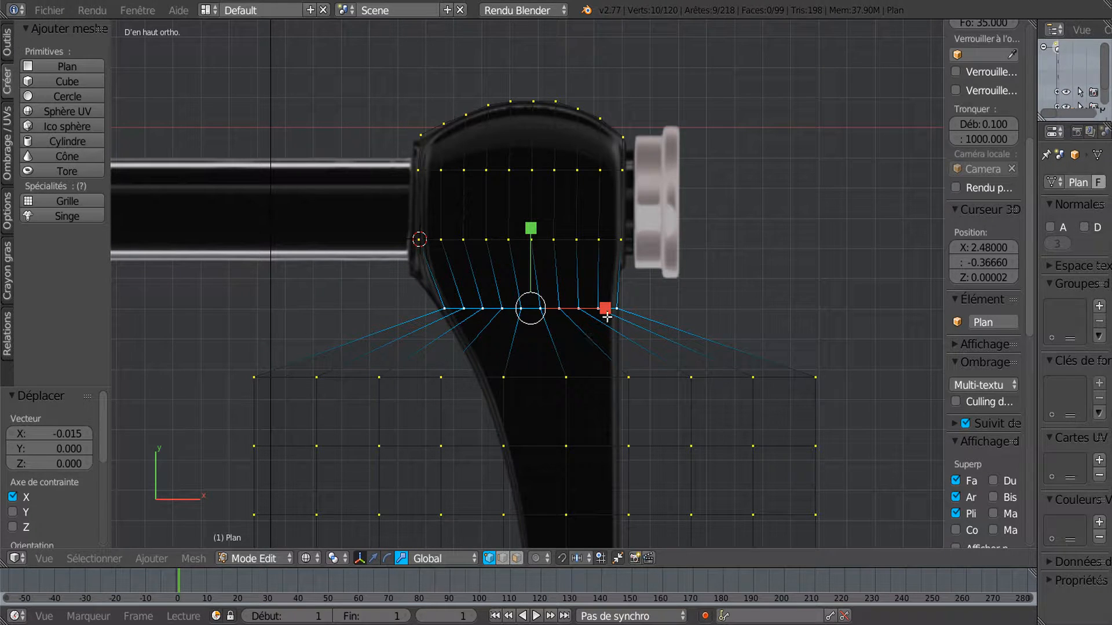
shift+drag(612, 314, 639, 317)
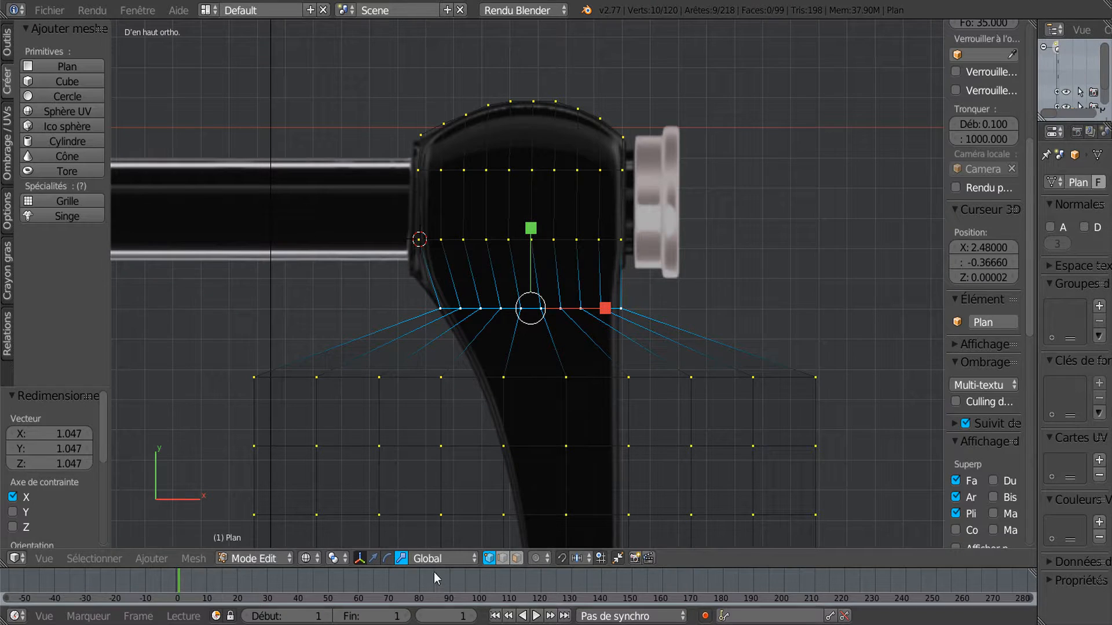
Raise the fourth row along Y to the base of the head, move it about -0.042 along X and scale it about 1.125 along X
click(375, 559)
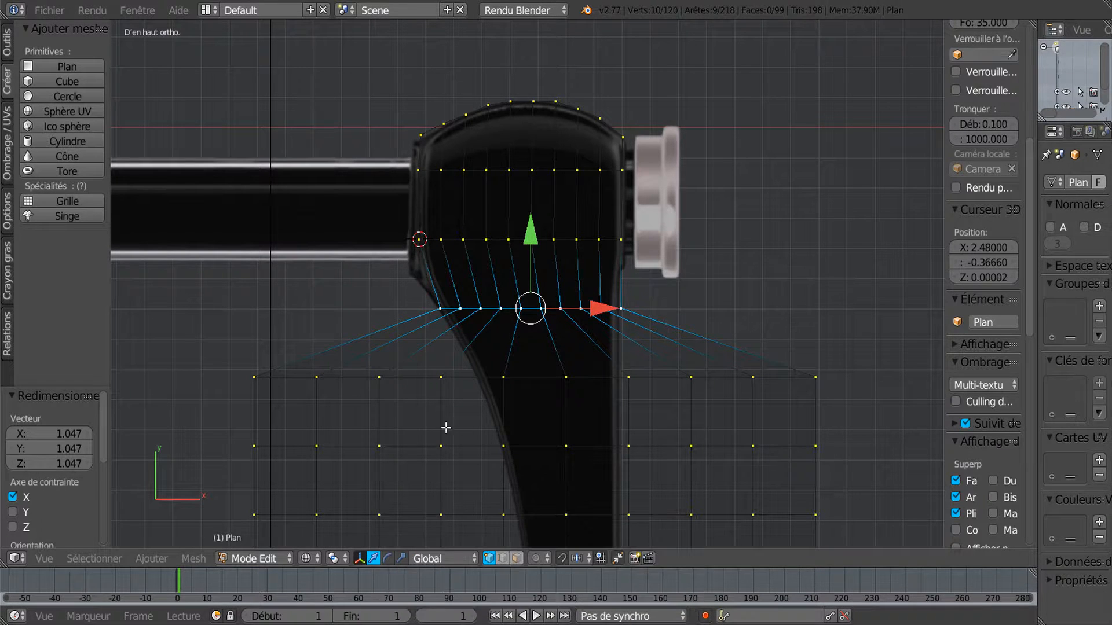
drag(528, 234, 536, 209)
drag(600, 284, 514, 286)
click(401, 558)
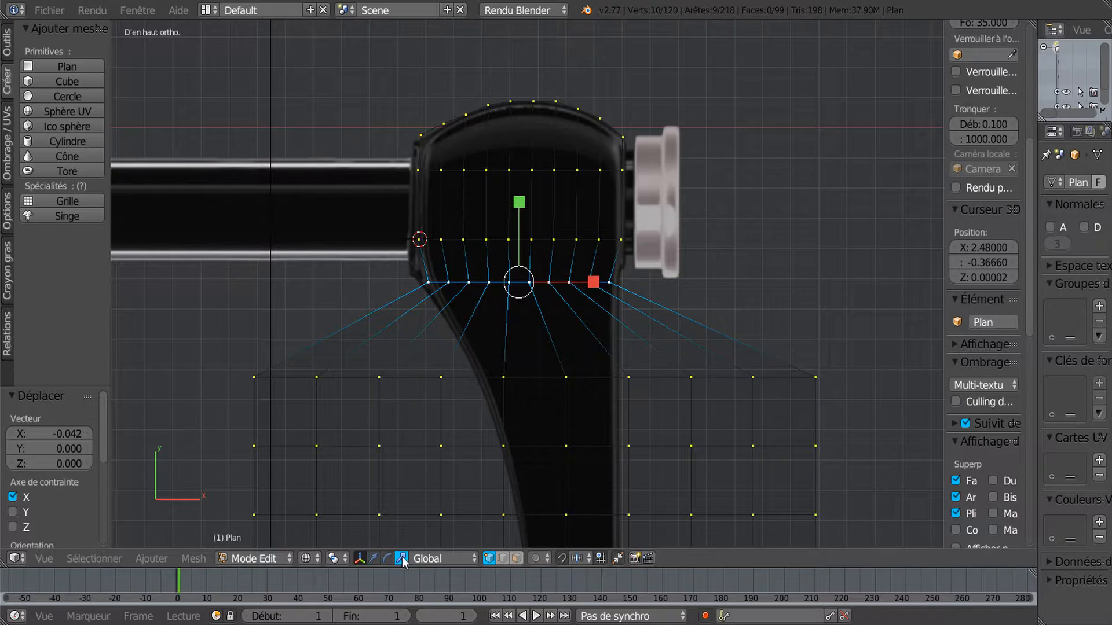
drag(595, 283, 601, 286)
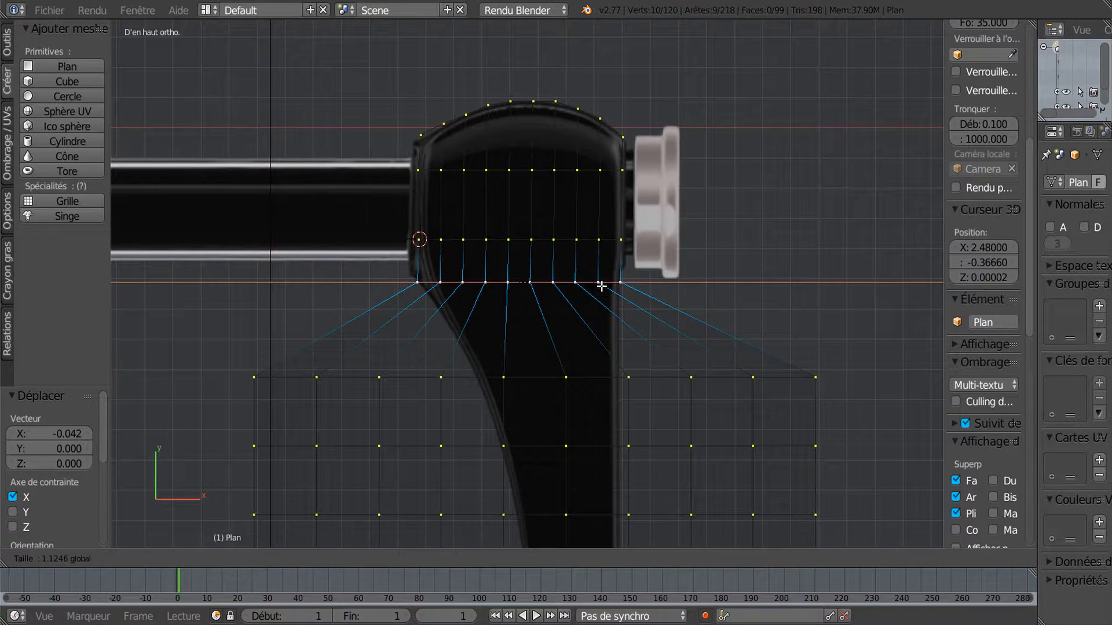
drag(602, 286, 601, 286)
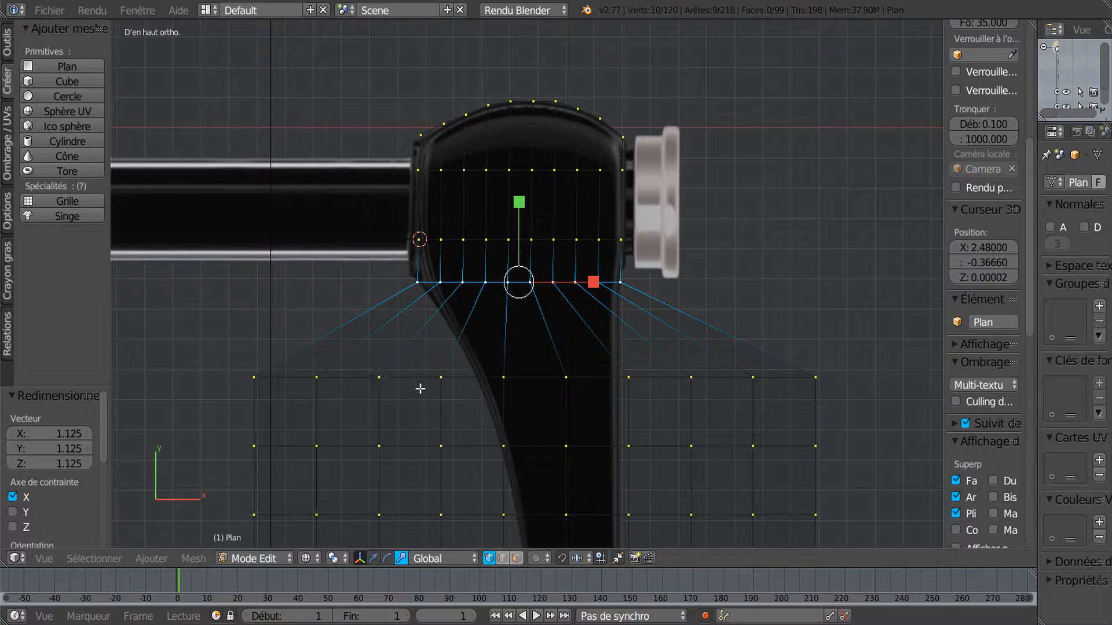
Select only the fifth vertex row and scale it to about 0.273 along X
key(a)
key(c)
drag(235, 375, 329, 373)
drag(399, 377, 772, 367)
right_click(313, 361)
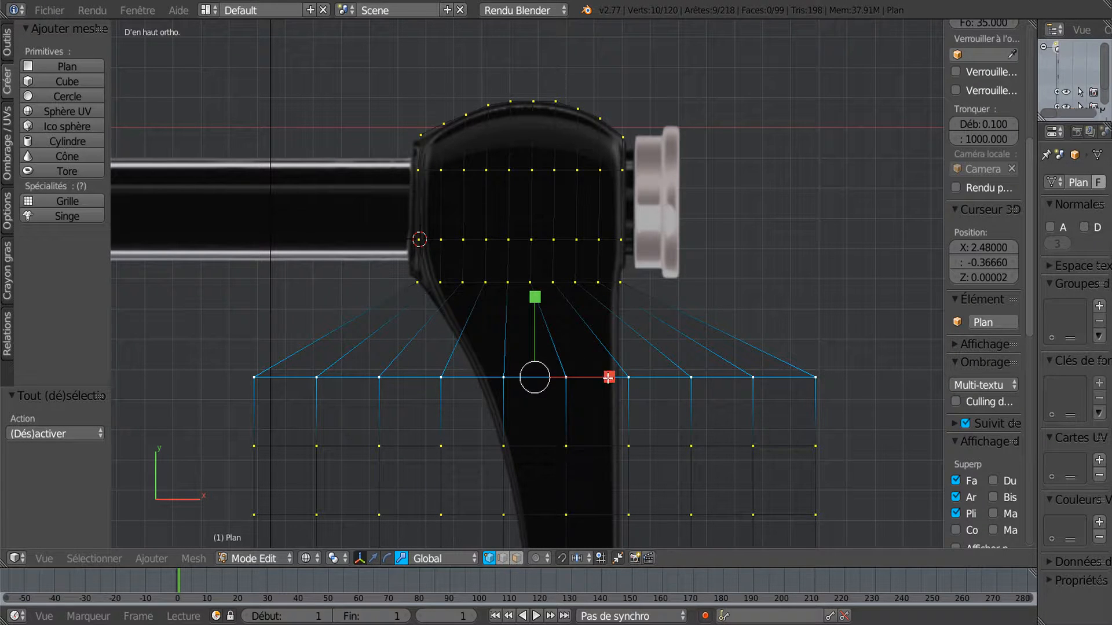
drag(608, 377, 555, 377)
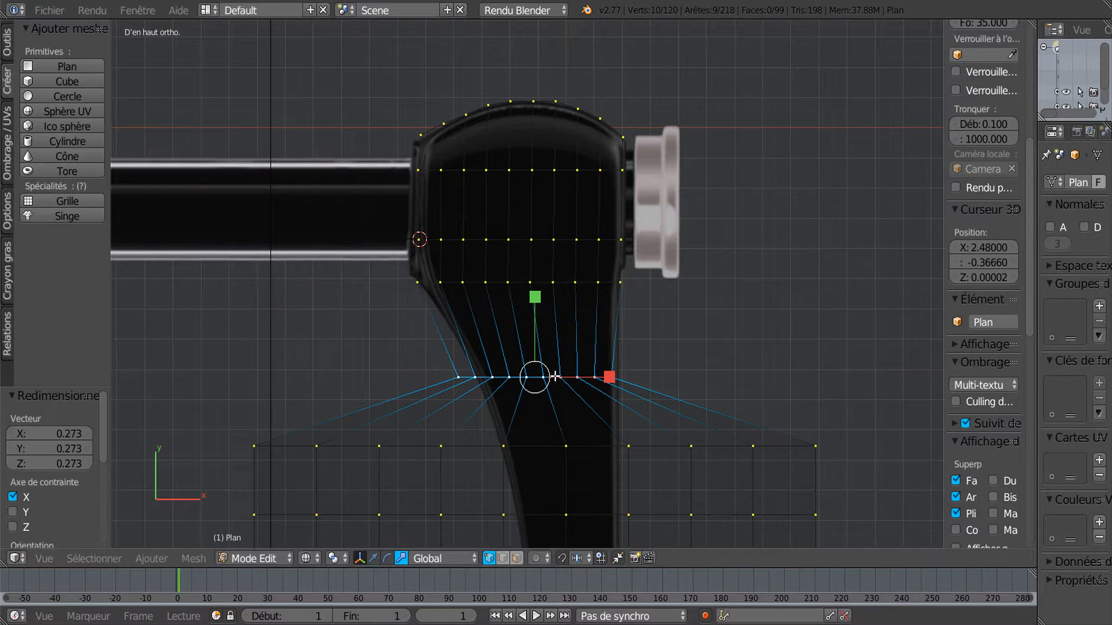
Move the fifth row about 0.121 along Y, fit its width to the handle and shift it about 0.012 along X
click(373, 558)
drag(534, 307, 550, 270)
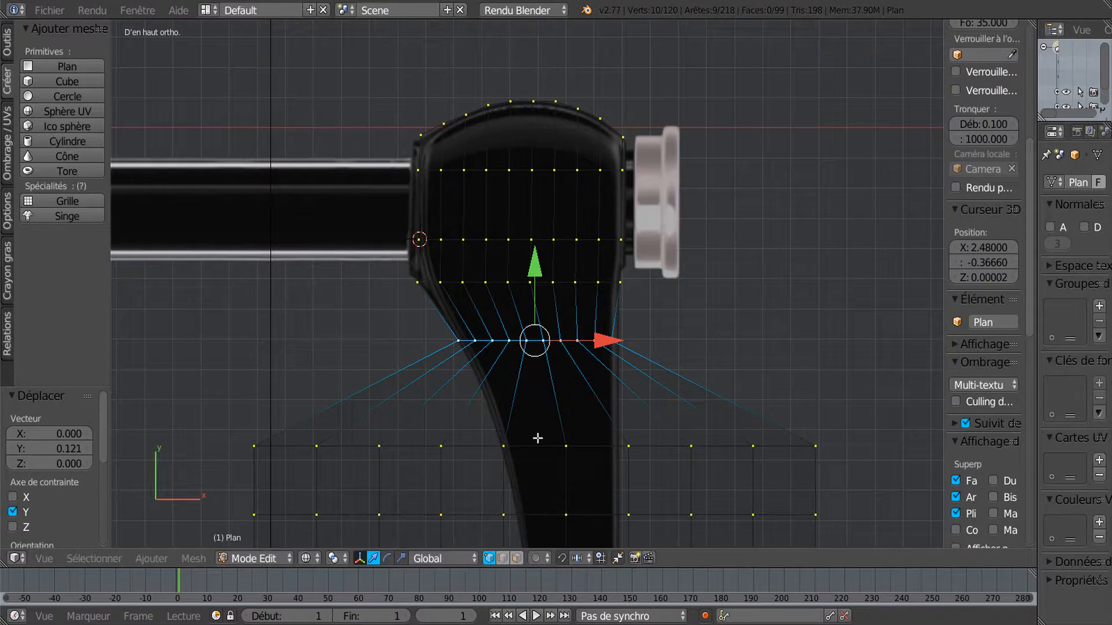
click(400, 558)
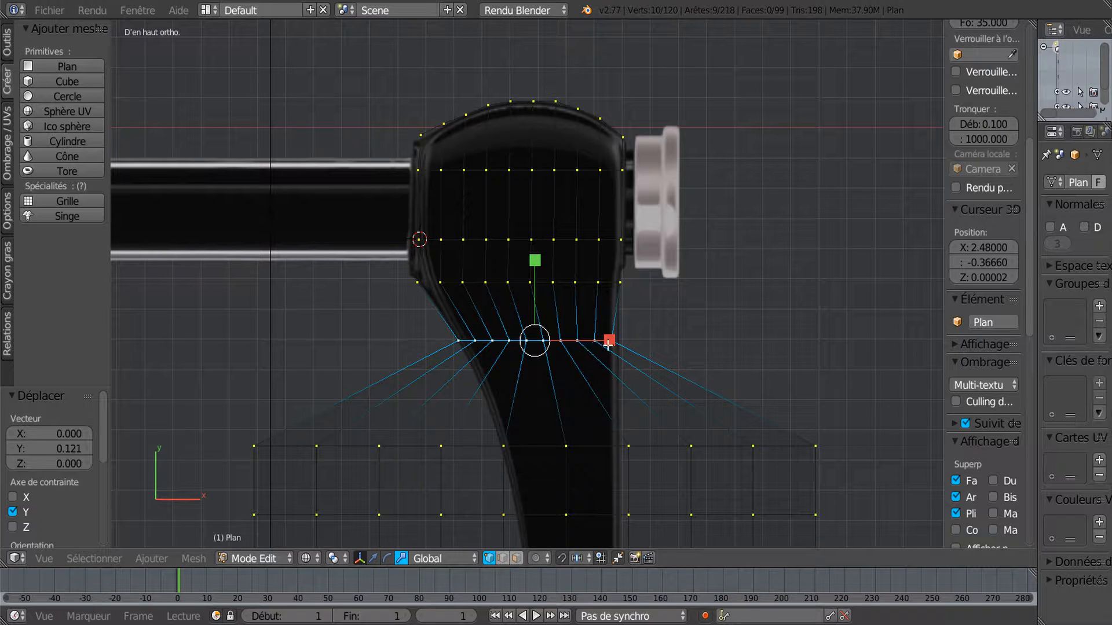
mouse_move(608, 344)
mouse_down()
mouse_move(665, 343)
mouse_move(610, 340)
mouse_up()
click(373, 558)
Select only the sixth vertex row, shrink and move it along X onto the handle, and refine its width by about 1.089
scroll(602, 398, down, 1)
shift+middle_drag(603, 389, 613, 300)
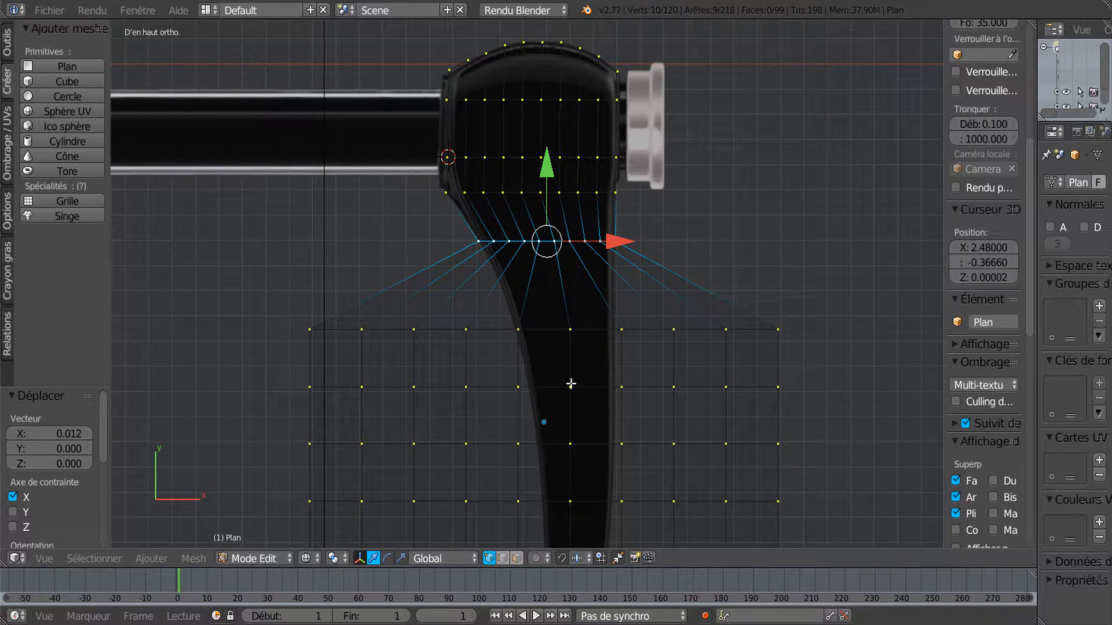
key(a)
key(c)
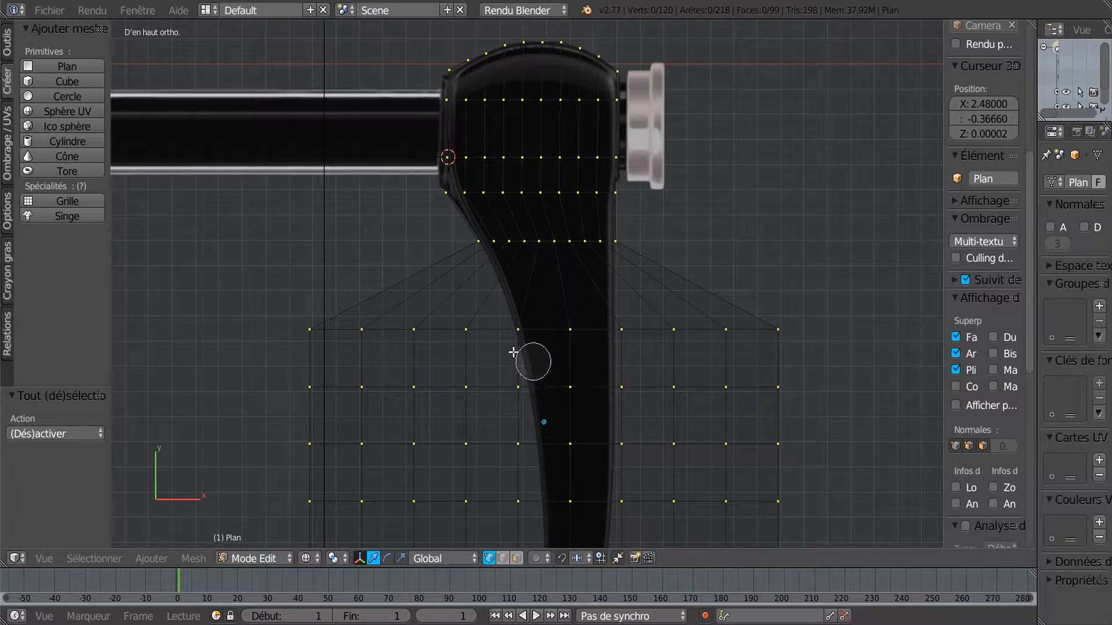
mouse_move(288, 325)
mouse_down()
mouse_move(501, 310)
mouse_move(809, 332)
mouse_up()
right_click(372, 320)
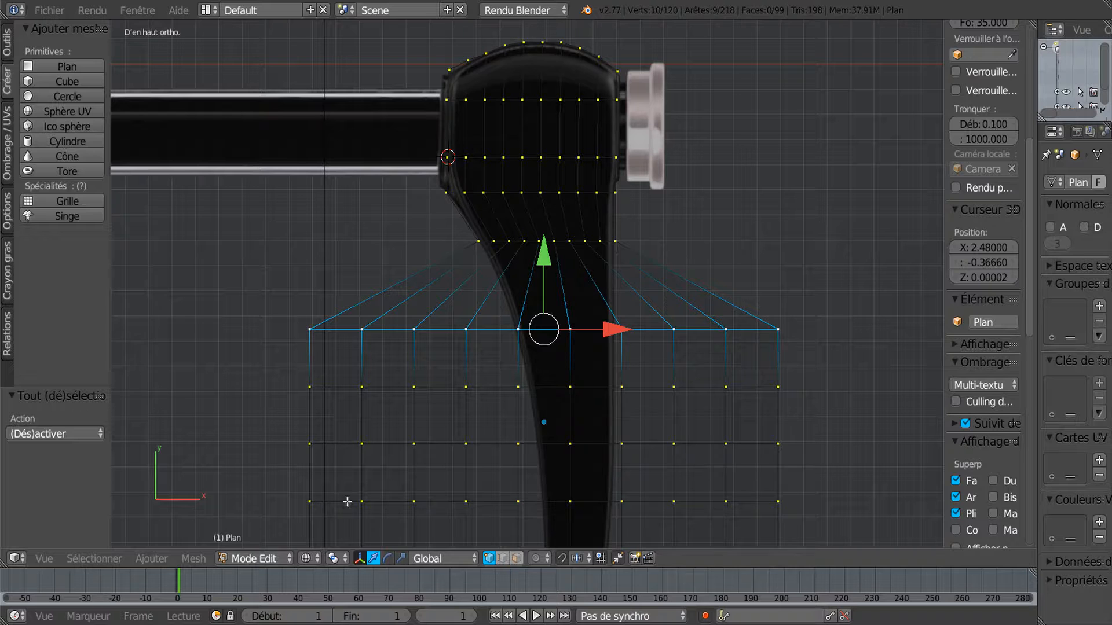
click(401, 558)
drag(618, 329, 701, 344)
click(373, 558)
click(401, 558)
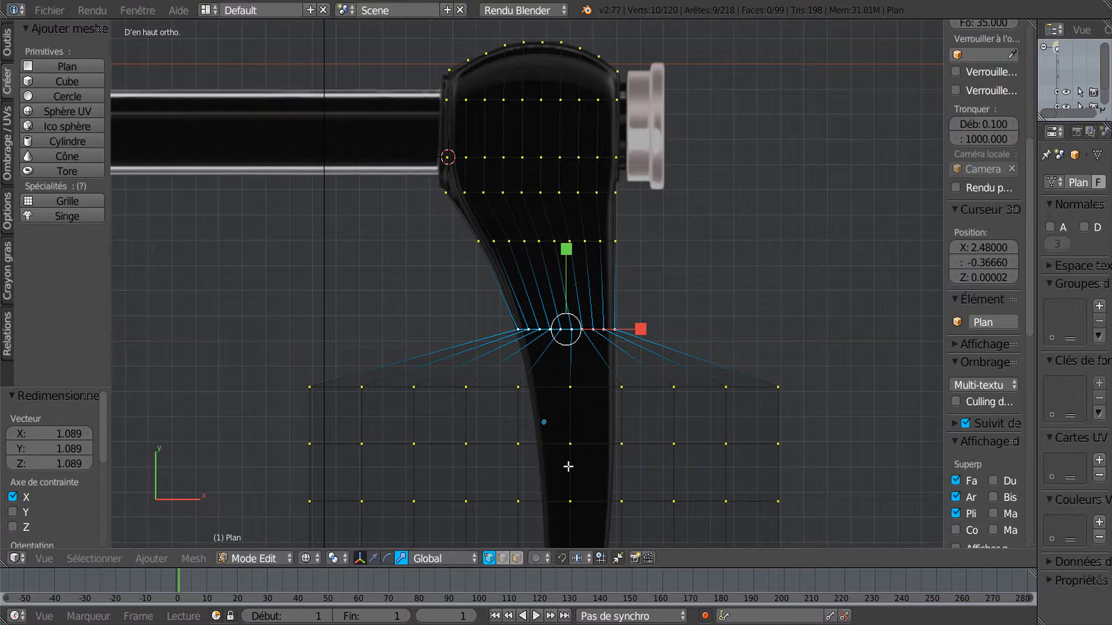
Select only the seventh vertex row and scale it to about 0.244 along X
key(a)
key(c)
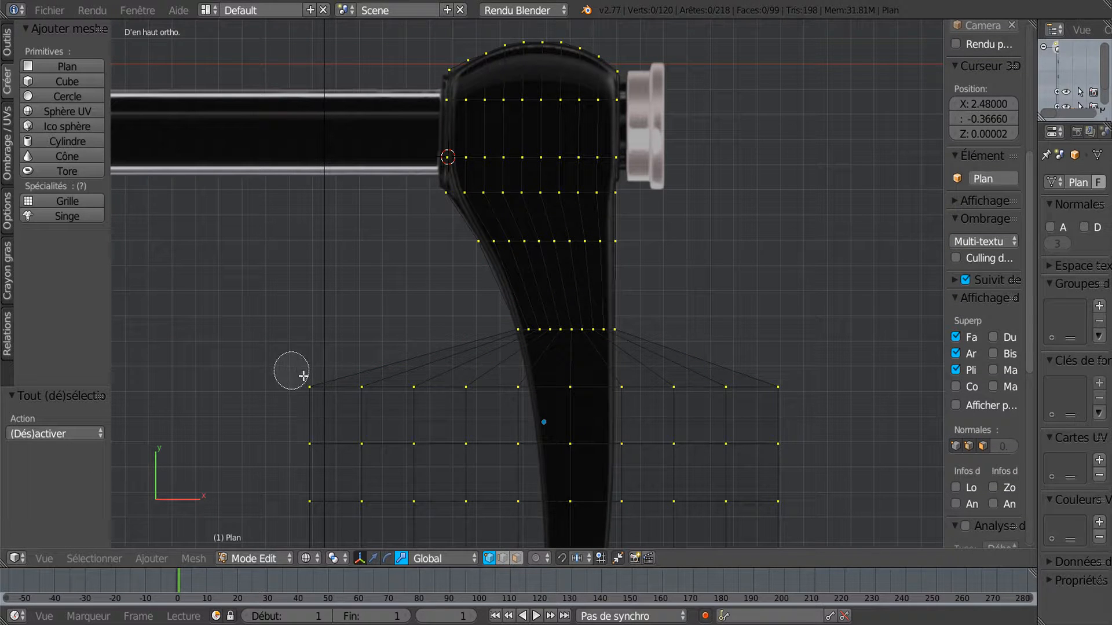
drag(784, 394, 315, 384)
key(Escape)
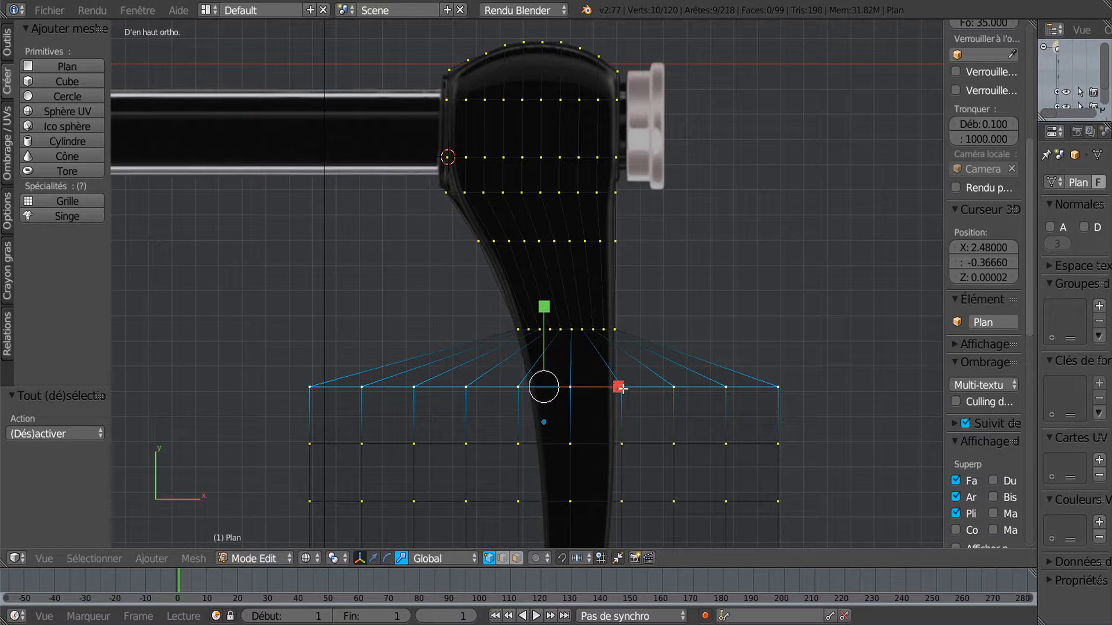
key(s)
key(x)
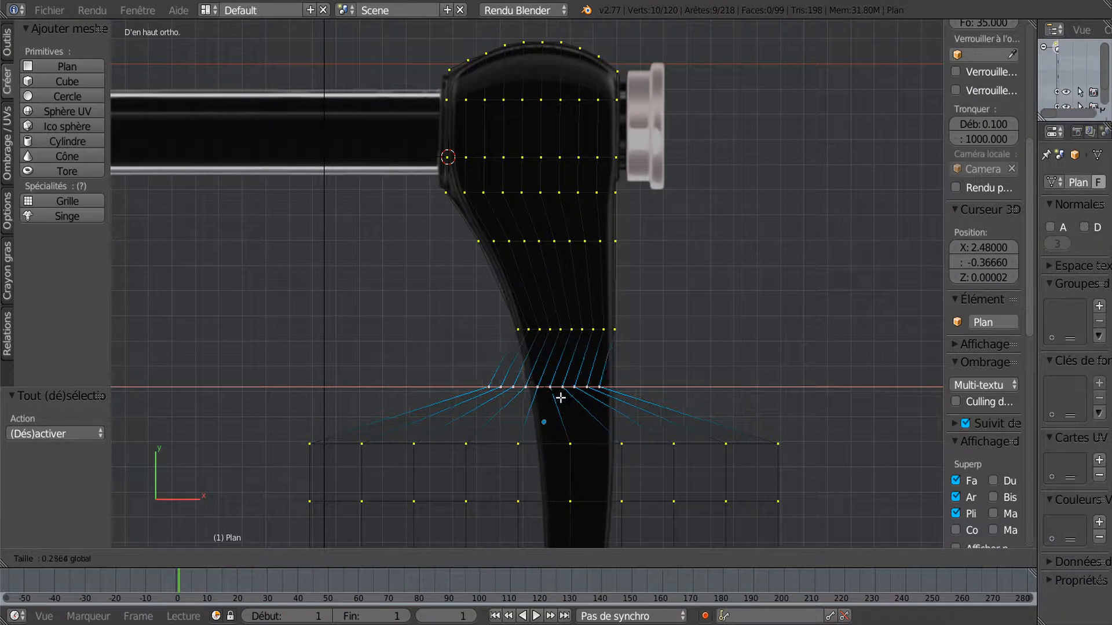
click(557, 396)
Move the seventh row along X onto the handle, scale it to about 0.881 along X and align it with both edges
click(373, 559)
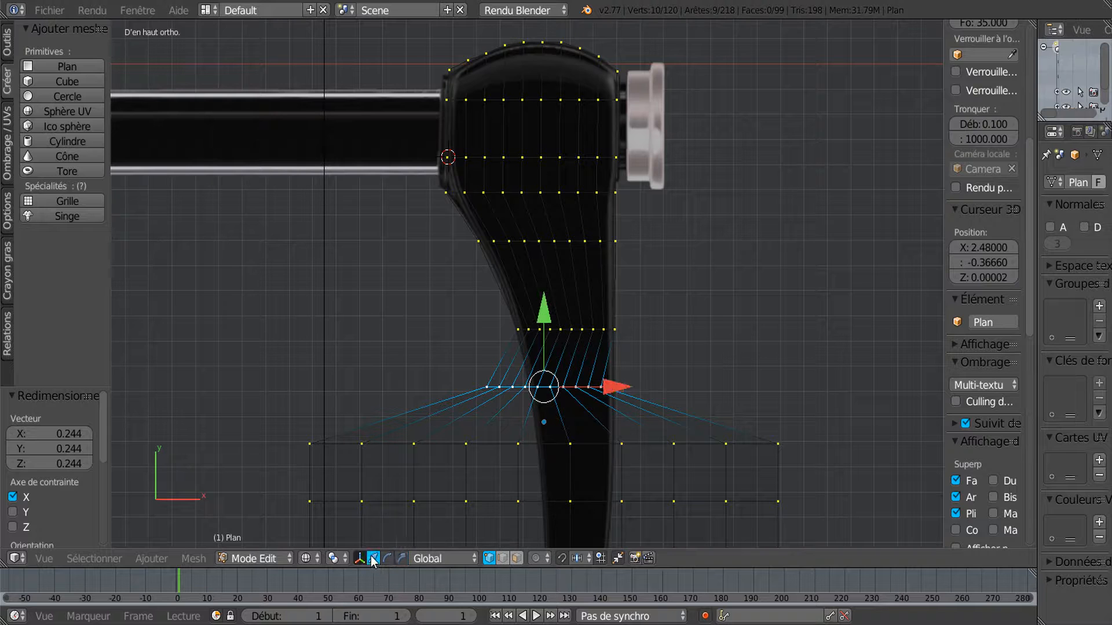
drag(601, 397, 634, 386)
click(401, 559)
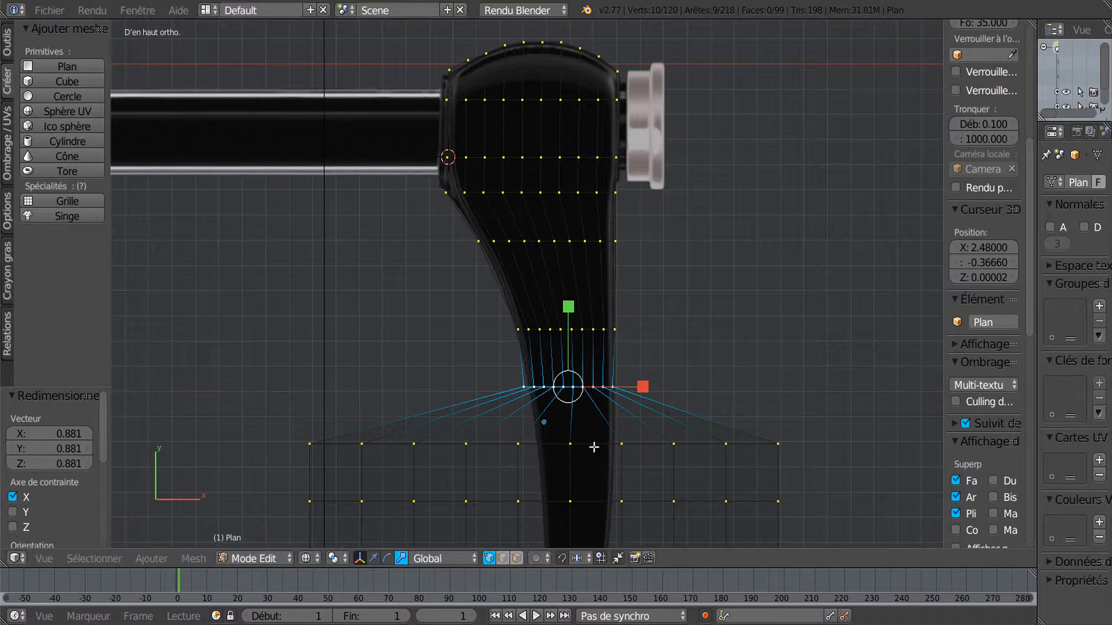
click(374, 559)
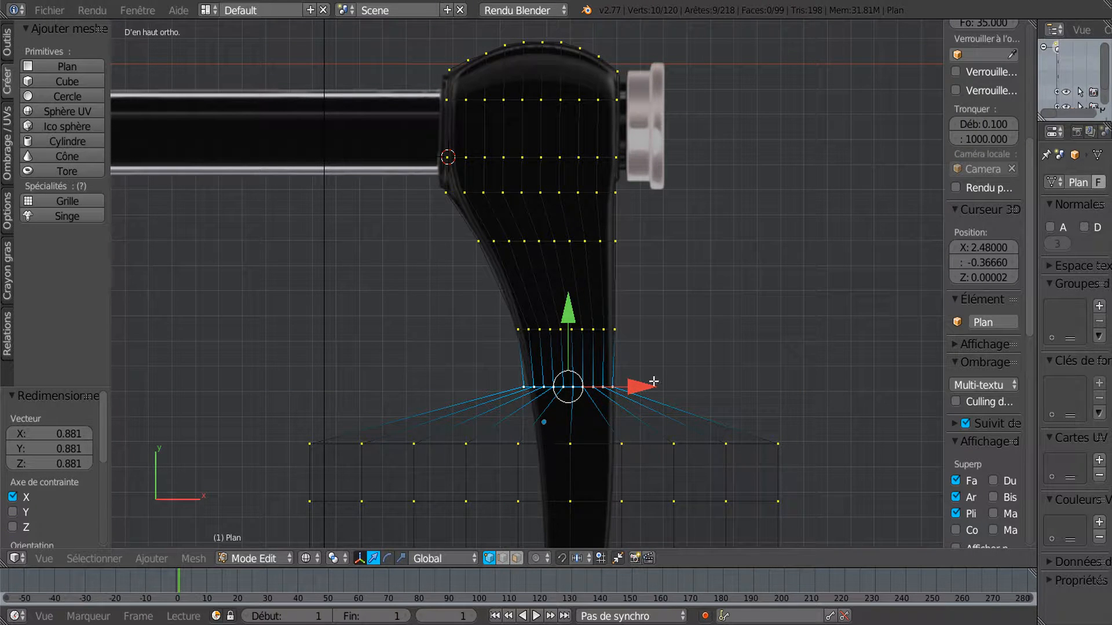
drag(636, 387, 653, 383)
Select only the eighth vertex row, shrink it along X to the handle's width and move it about 0.134 along X
key(a)
key(c)
mouse_move(306, 432)
mouse_down()
mouse_move(752, 443)
mouse_move(462, 437)
mouse_up()
right_click(371, 431)
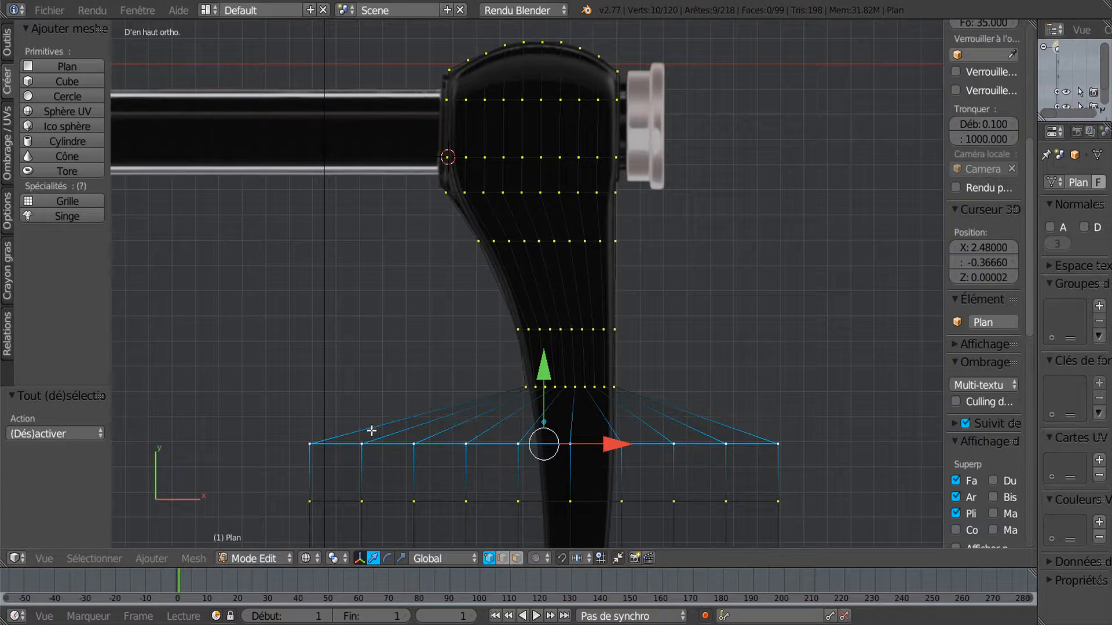
click(401, 558)
drag(618, 444, 645, 442)
click(371, 558)
Select only the ninth vertex row, shrink it along X to the handle's width and move it about 0.137 along X
scroll(645, 443, down, 2)
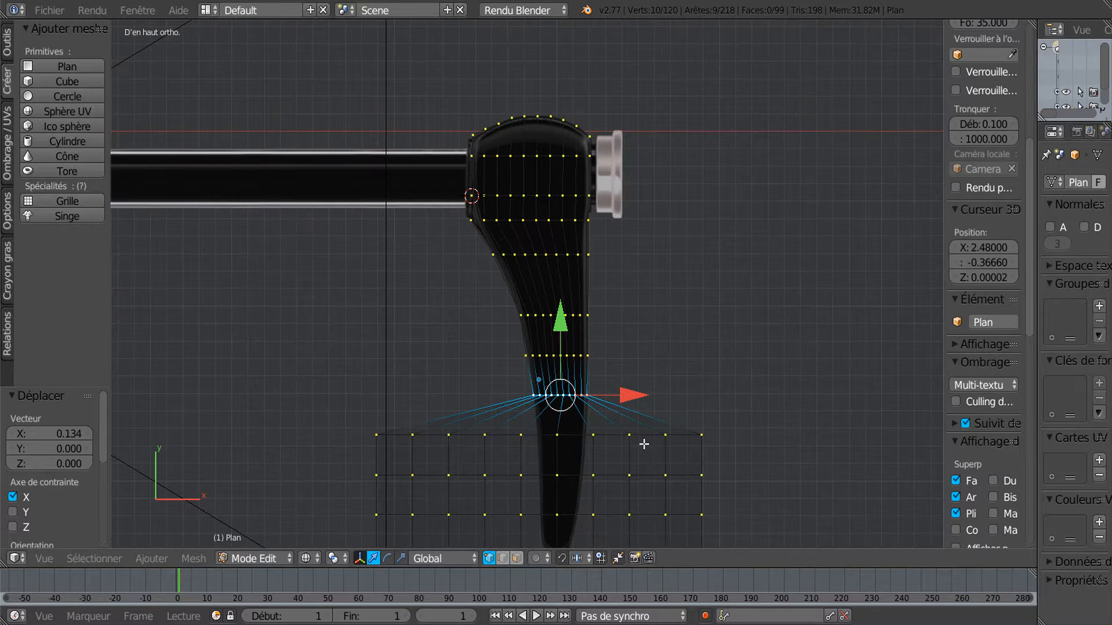
shift+middle_drag(638, 433, 620, 316)
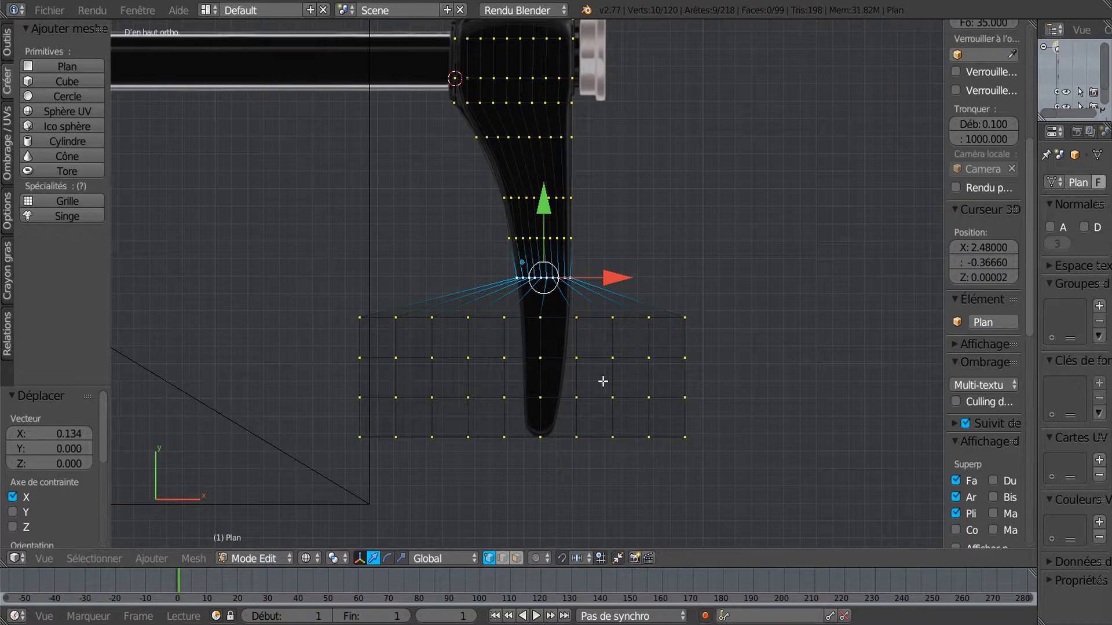
key(a)
key(c)
mouse_move(370, 318)
mouse_down()
mouse_move(355, 318)
mouse_move(711, 312)
mouse_up()
right_click(712, 312)
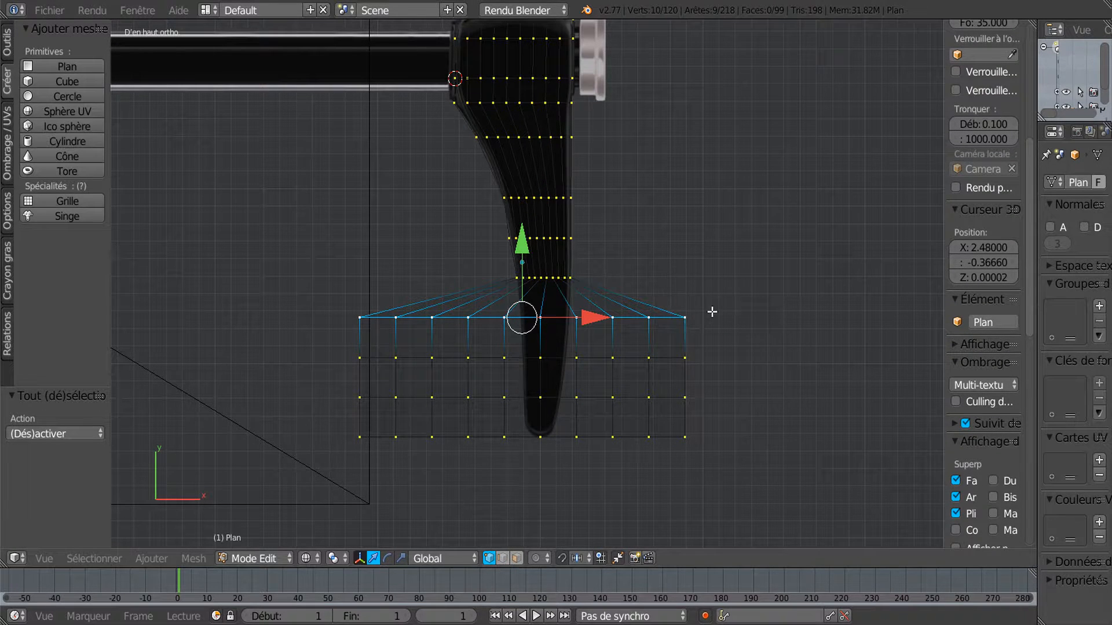
click(401, 558)
mouse_move(594, 315)
mouse_down()
mouse_move(531, 318)
mouse_move(614, 314)
mouse_up()
click(373, 558)
Refine the ninth row's width by scaling it to about 0.973 along X
scroll(663, 346, up, 2)
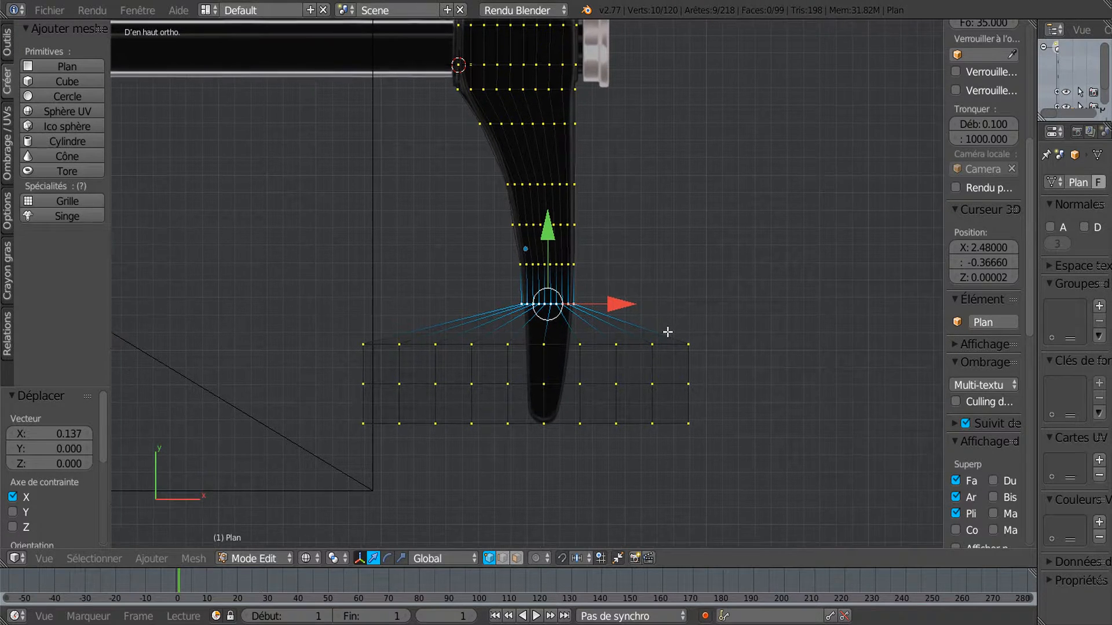
scroll(675, 305, up, 2)
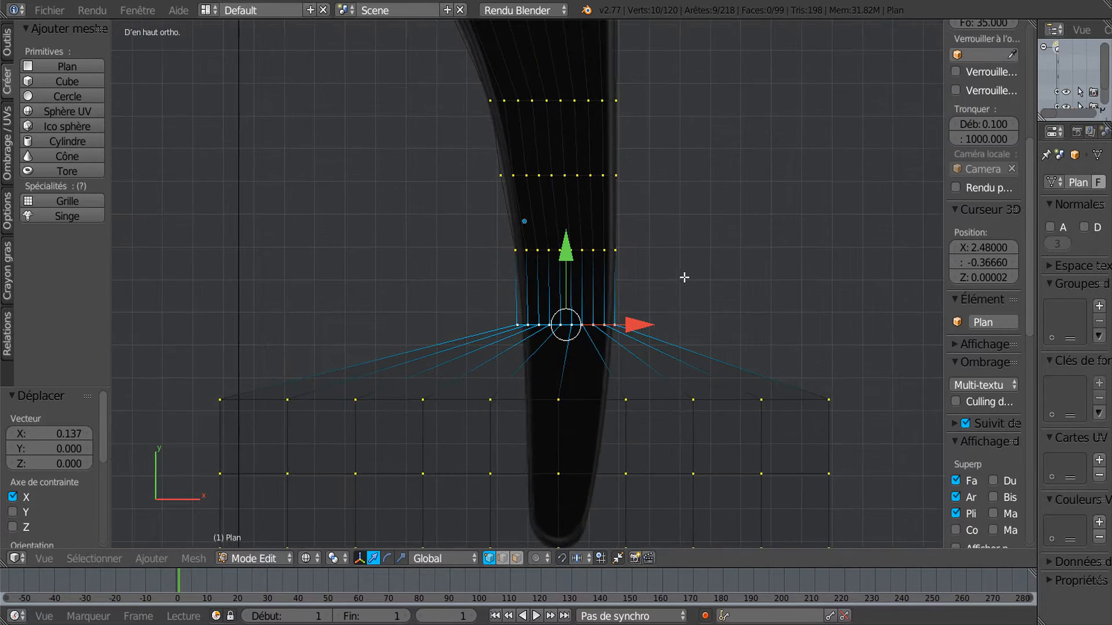
click(401, 559)
mouse_move(639, 324)
mouse_down()
mouse_move(628, 330)
mouse_move(639, 325)
mouse_up()
Select only the tenth vertex row, scale it to about 0.13 along X and move it about 0.130 along X onto the handle
scroll(578, 409, down, 2)
scroll(578, 410, down, 1)
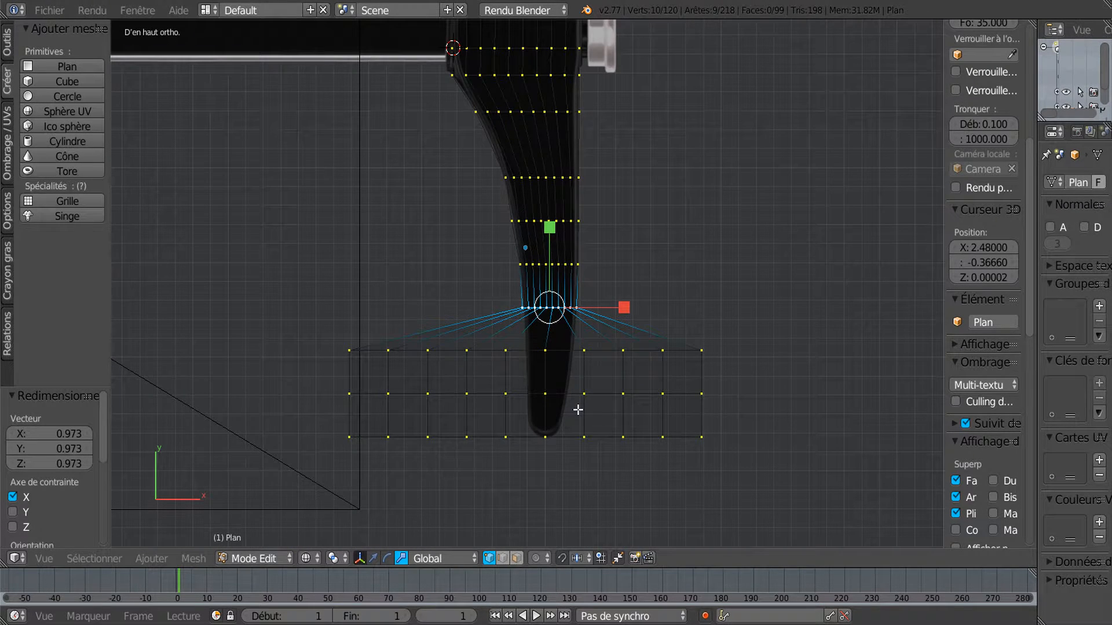
key(a)
key(c)
drag(348, 353, 701, 350)
right_click(758, 341)
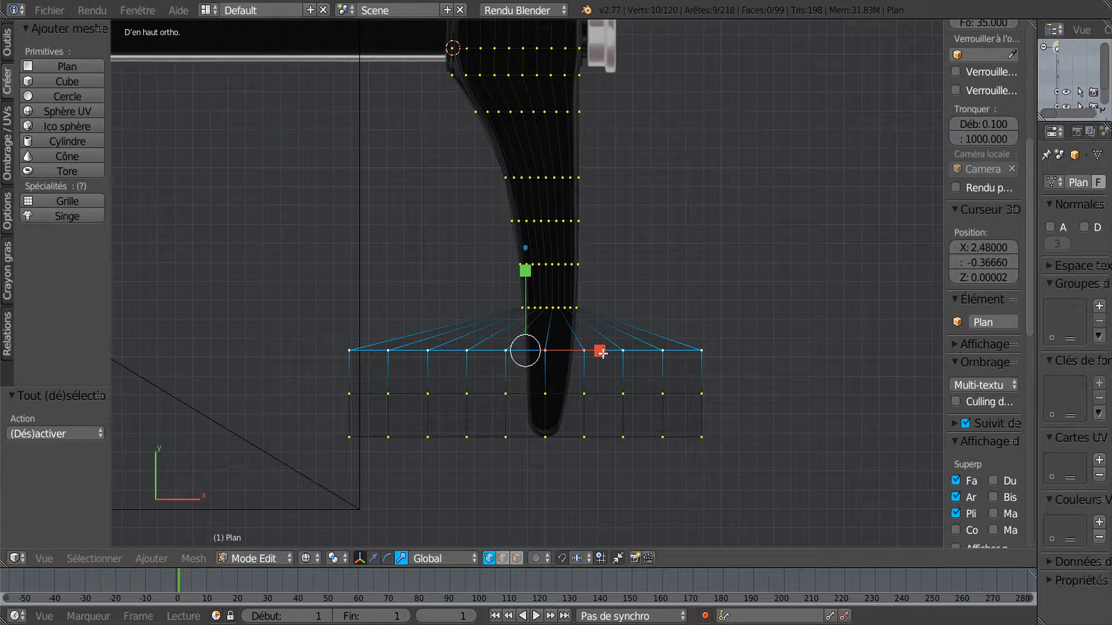
key(s)
key(x)
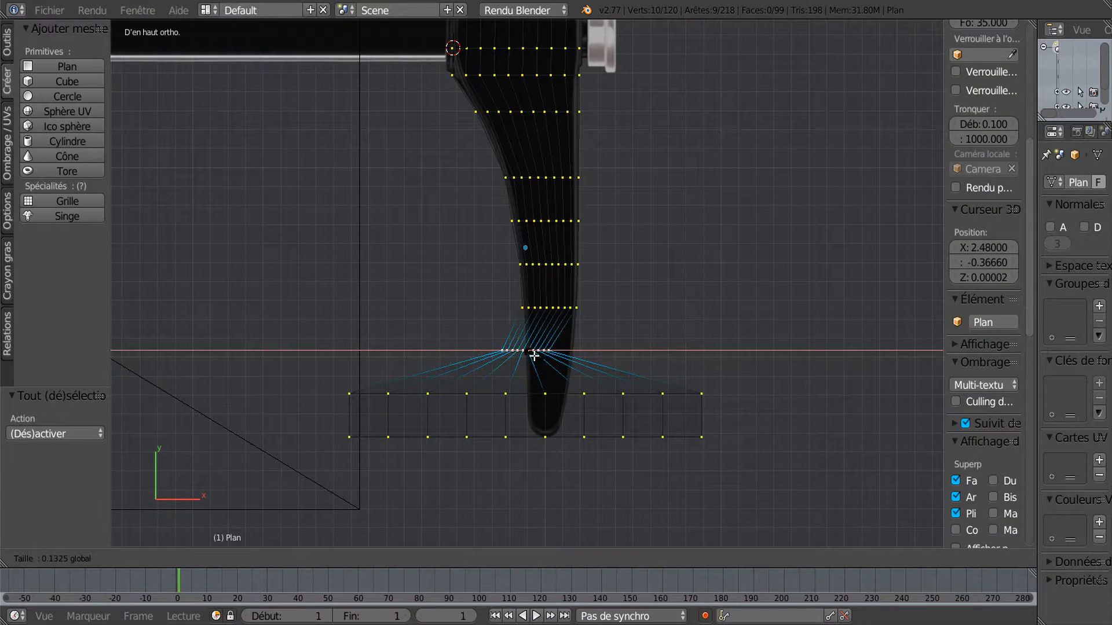
click(534, 352)
click(373, 558)
drag(603, 352, 626, 356)
Select only the eleventh vertex row, shrink it along X, move it about 0.122 along X and rescale it to about 0.853 along X
scroll(557, 454, up, 1)
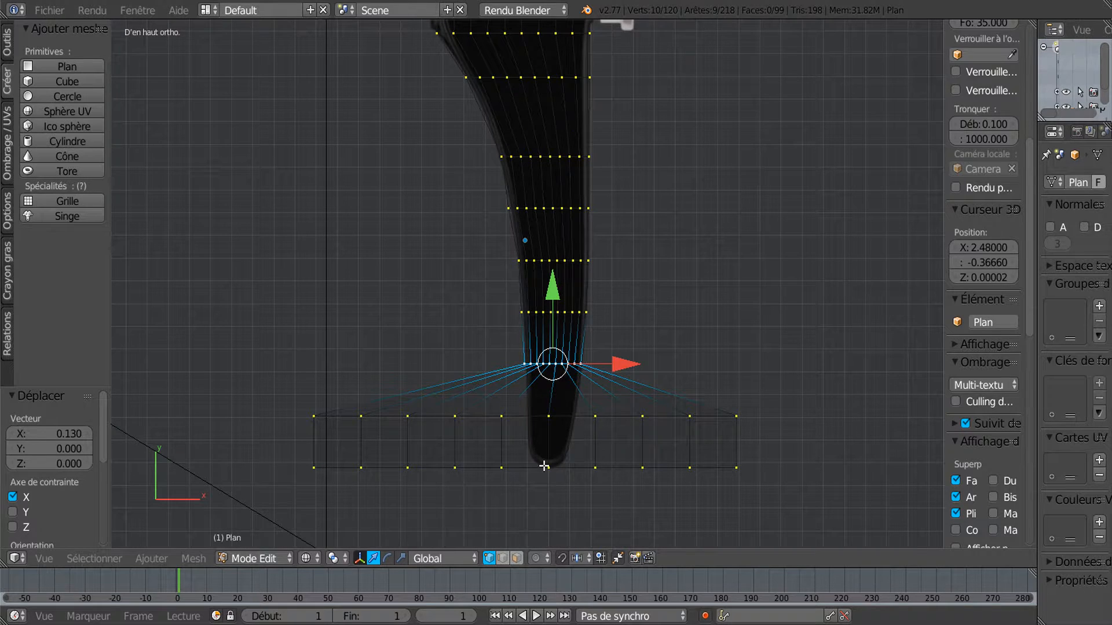
key(a)
key(c)
drag(318, 427, 728, 405)
right_click(776, 403)
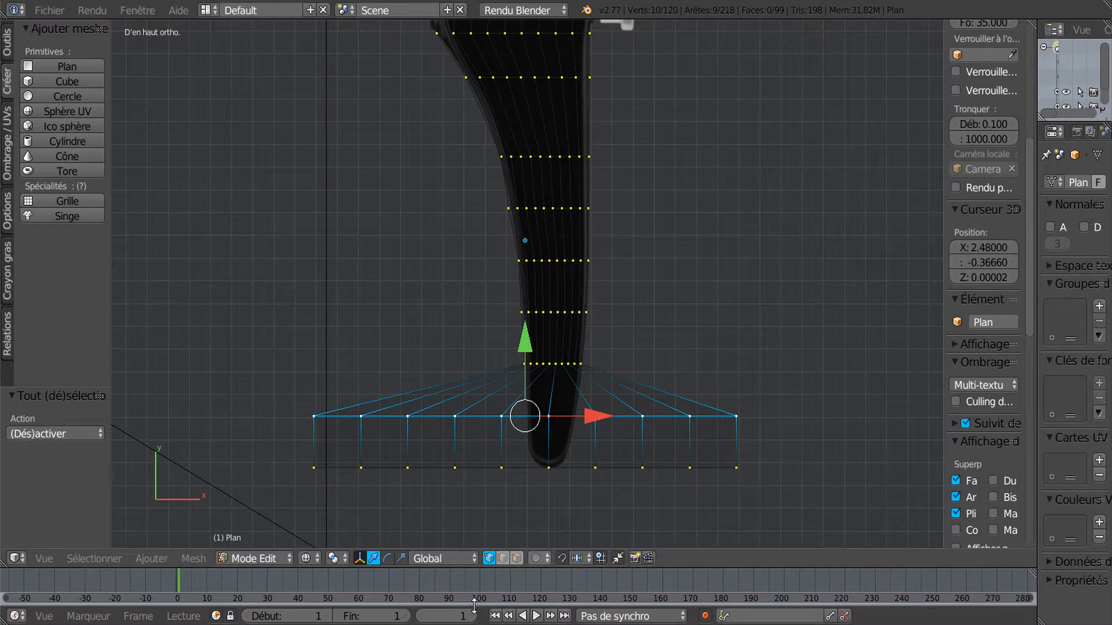
click(401, 558)
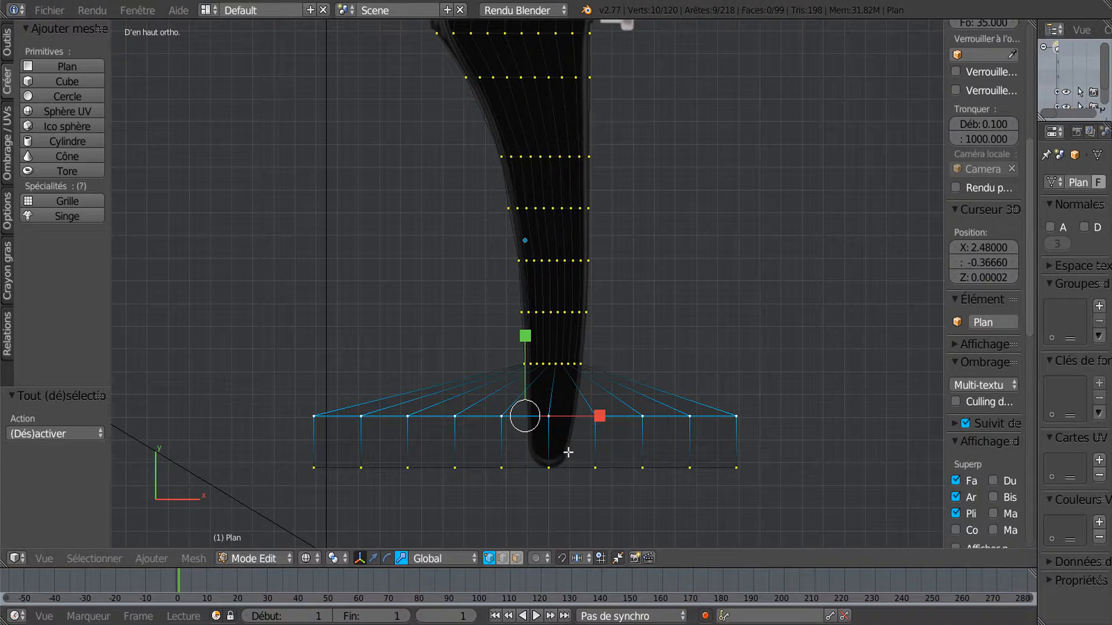
drag(599, 416, 526, 427)
click(375, 558)
drag(597, 415, 620, 416)
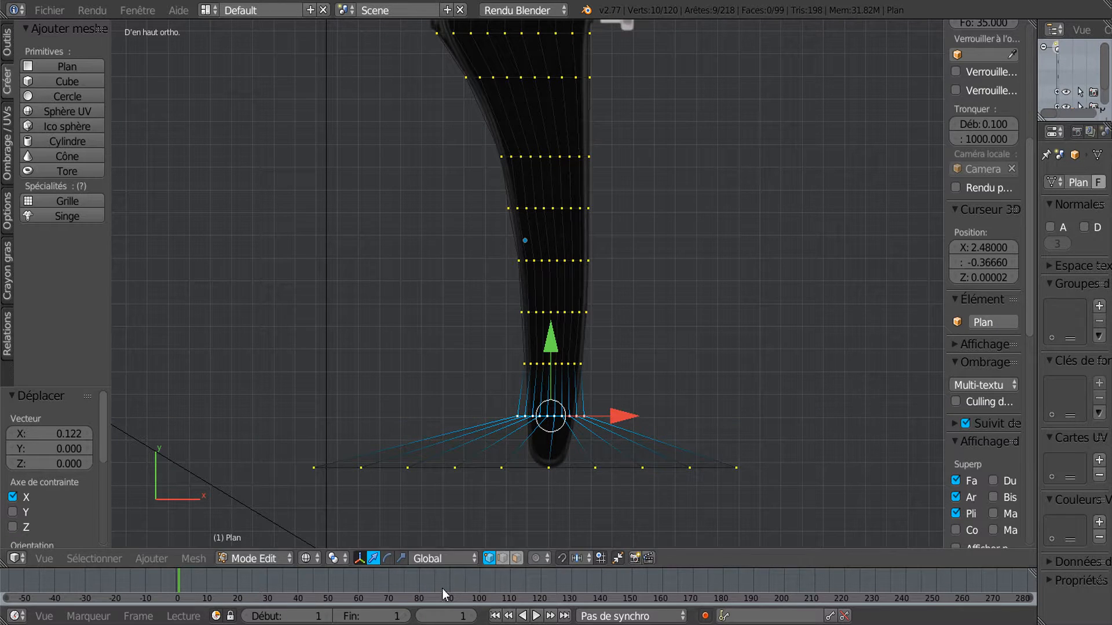
click(400, 558)
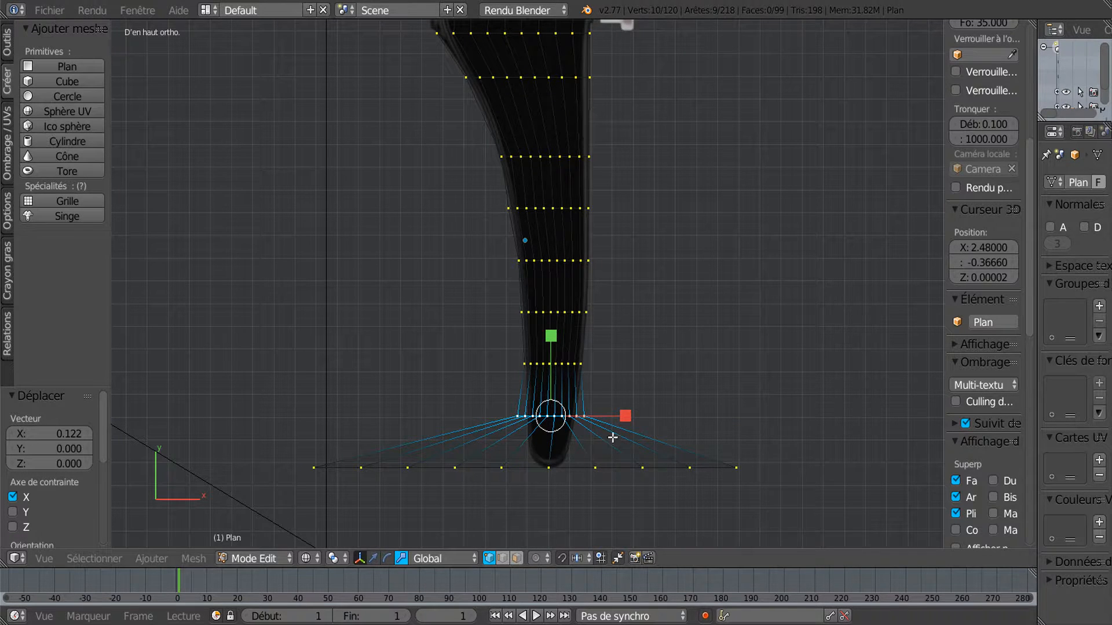
mouse_move(625, 417)
mouse_down()
mouse_move(572, 418)
mouse_move(614, 423)
mouse_up()
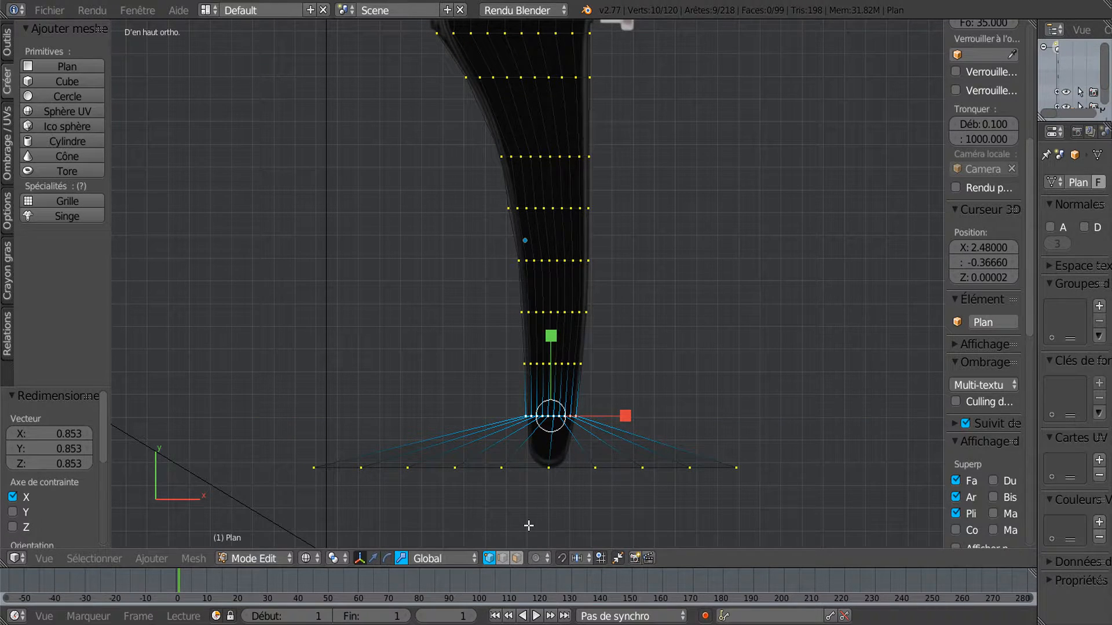
Select only the last vertex row, move it along X onto the handle's tip and scale it along X, finishing with a factor of about 0.799
key(a)
key(c)
mouse_move(327, 467)
mouse_down()
mouse_move(315, 467)
mouse_move(765, 467)
mouse_up()
key(Escape)
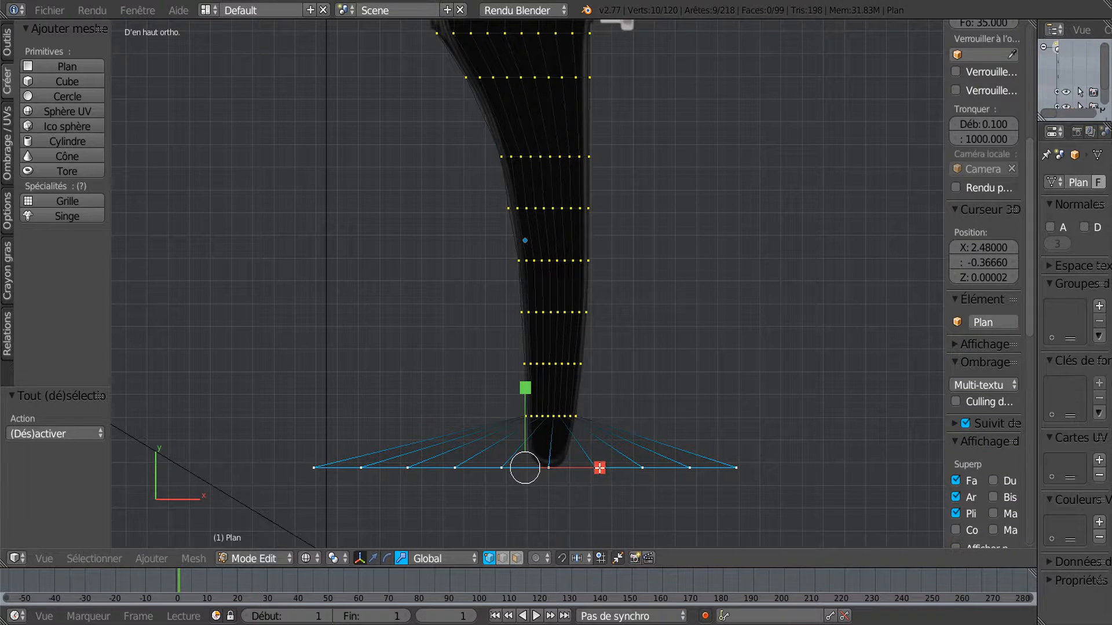
mouse_move(595, 469)
mouse_down()
mouse_move(529, 475)
mouse_move(625, 466)
mouse_move(613, 471)
mouse_up()
click(374, 559)
click(408, 555)
Raise the three end vertices on the tip's +X side along Y onto the rounded outline, moving the outermost one about 0.058
scroll(629, 465, up, 2)
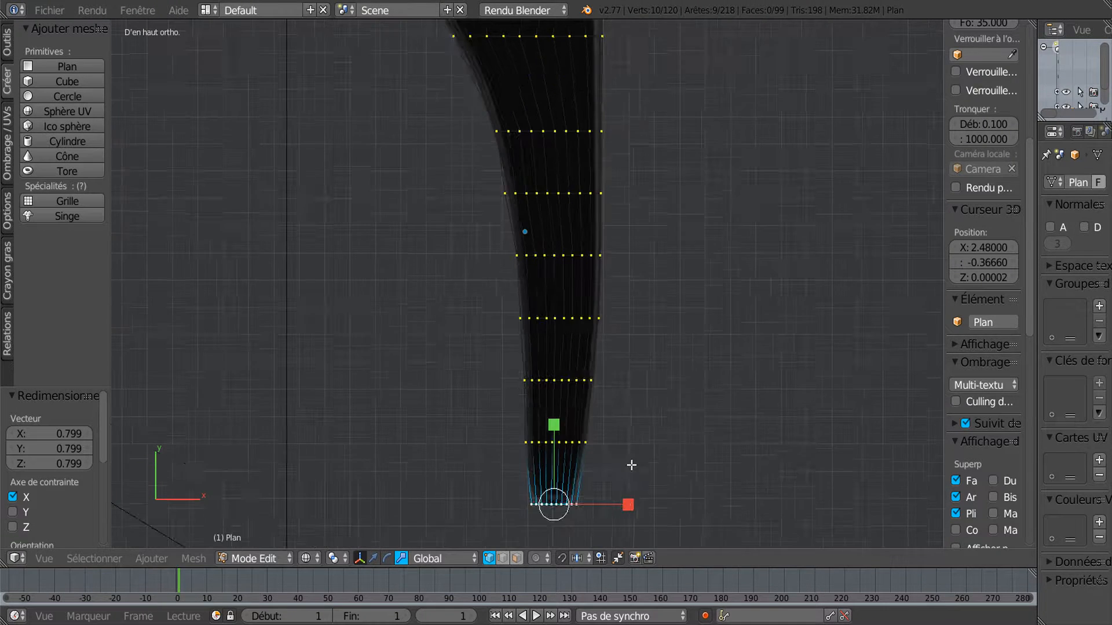
shift+middle_drag(677, 444, 663, 303)
scroll(662, 303, up, 2)
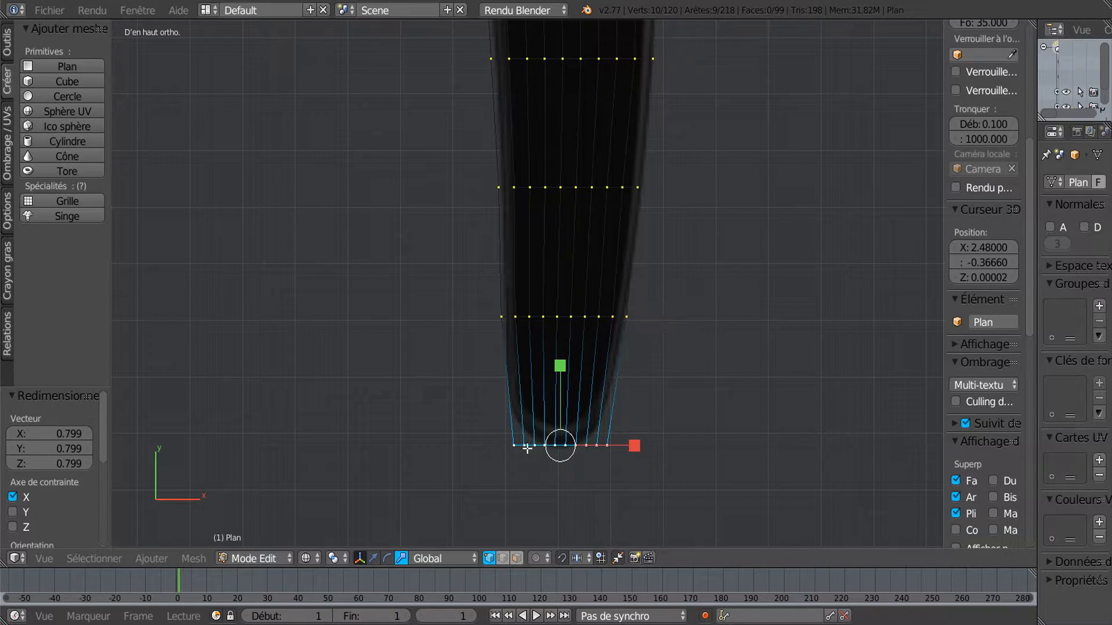
click(373, 558)
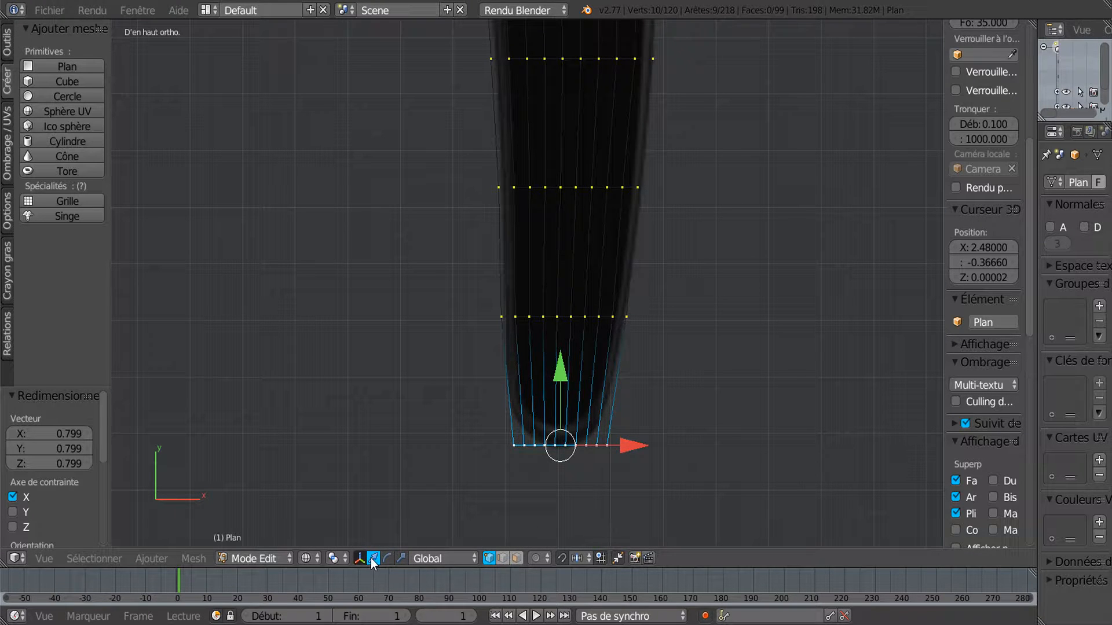
shift+middle_drag(683, 507, 668, 370)
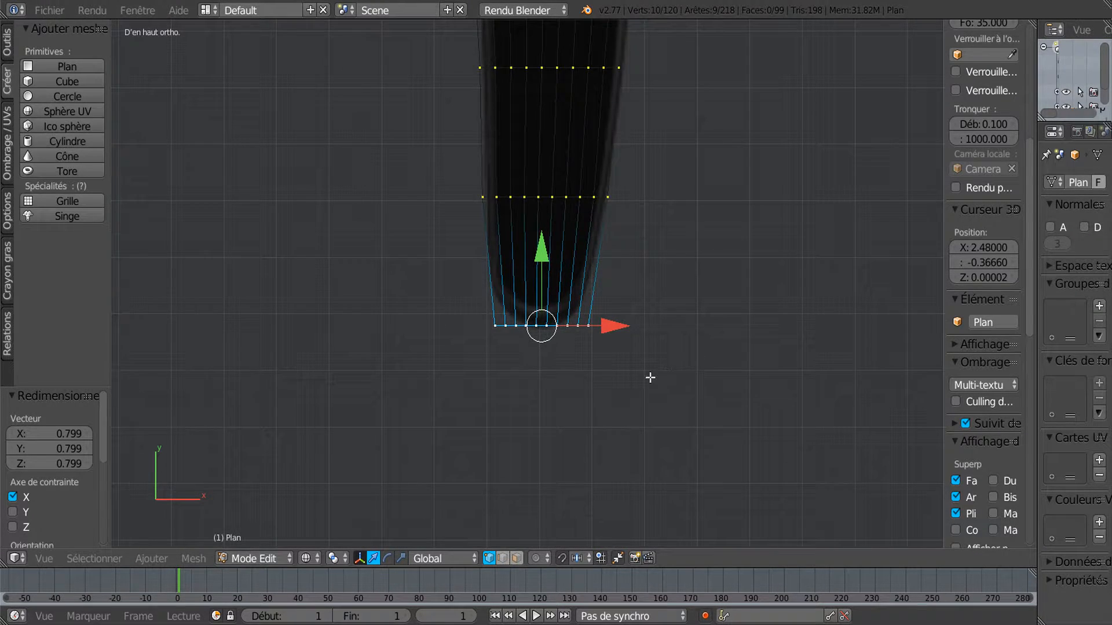
scroll(629, 386, up, 3)
right_click(633, 360)
drag(638, 278, 642, 224)
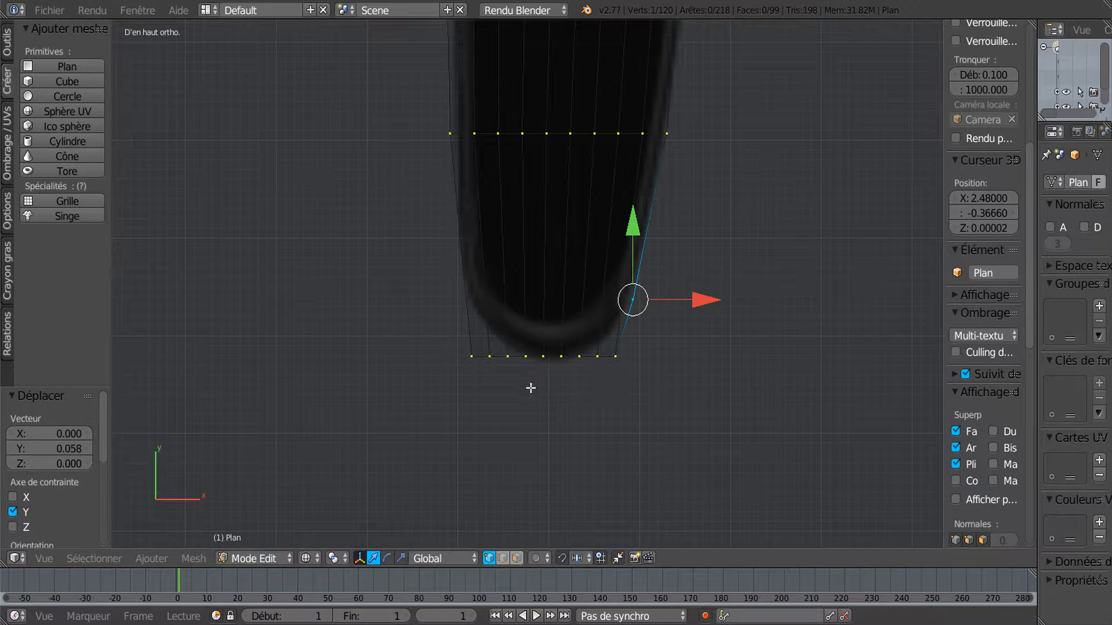
key(ctrl+z)
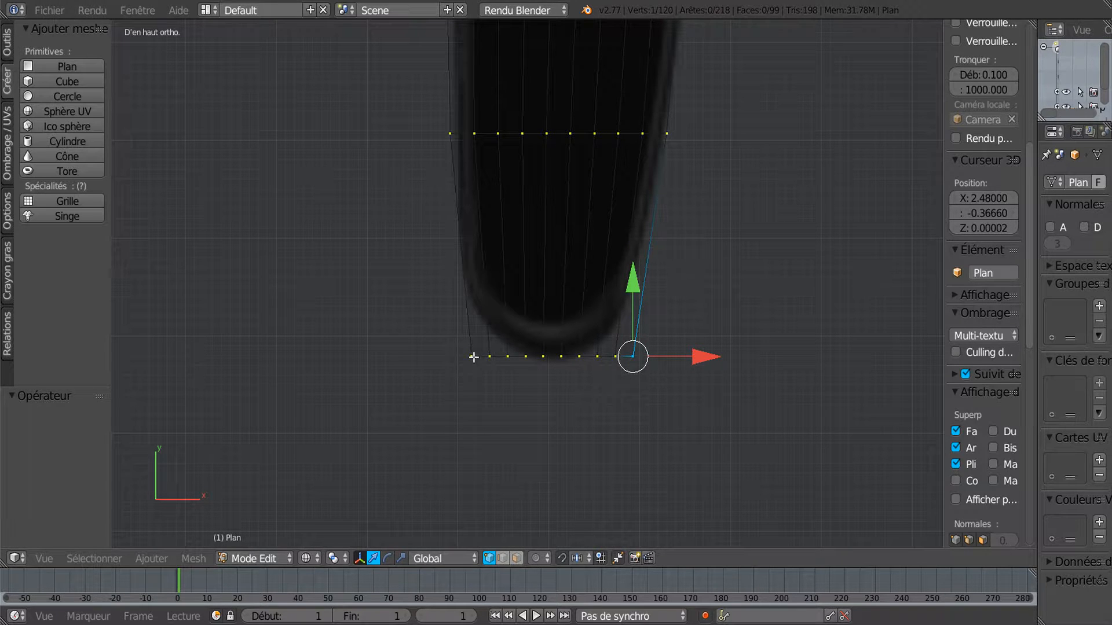
drag(637, 286, 640, 231)
right_click(614, 354)
drag(619, 288, 591, 300)
right_click(598, 357)
Raise the three end vertices on the tip's -X side along Y onto the rounded outline, moving the innermost one about 0.010
right_click(472, 354)
drag(473, 284, 486, 230)
right_click(487, 357)
mouse_move(492, 287)
mouse_down()
mouse_move(496, 258)
mouse_move(513, 284)
mouse_up()
right_click(504, 351)
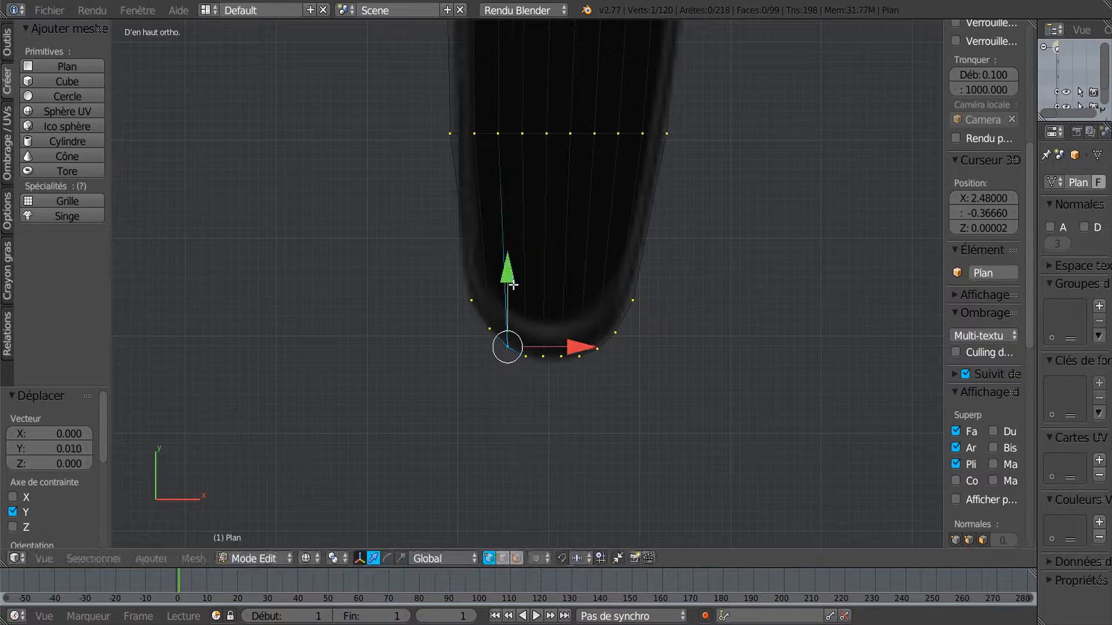
Fine-tune the remaining tip vertices along the curve, nudging the third vertex from the +X side about 0.001 along Y
scroll(549, 399, up, 2)
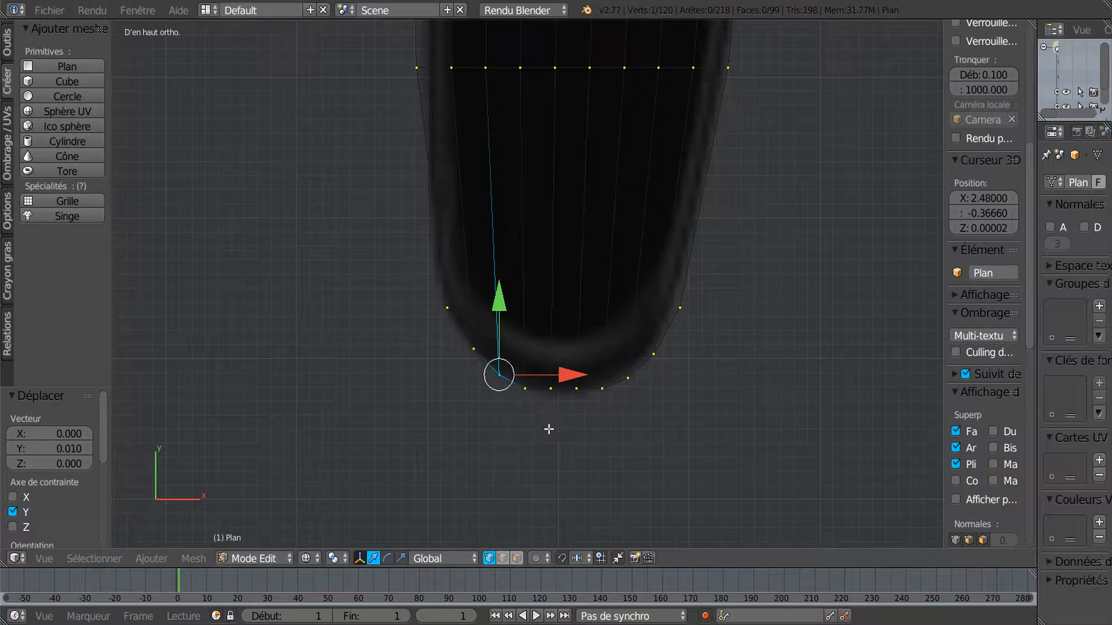
right_click(550, 396)
drag(555, 334, 631, 307)
right_click(581, 397)
right_click(641, 386)
Examine the fitted handle mesh from an angled view and against the template in the top view
scroll(653, 383, down, 4)
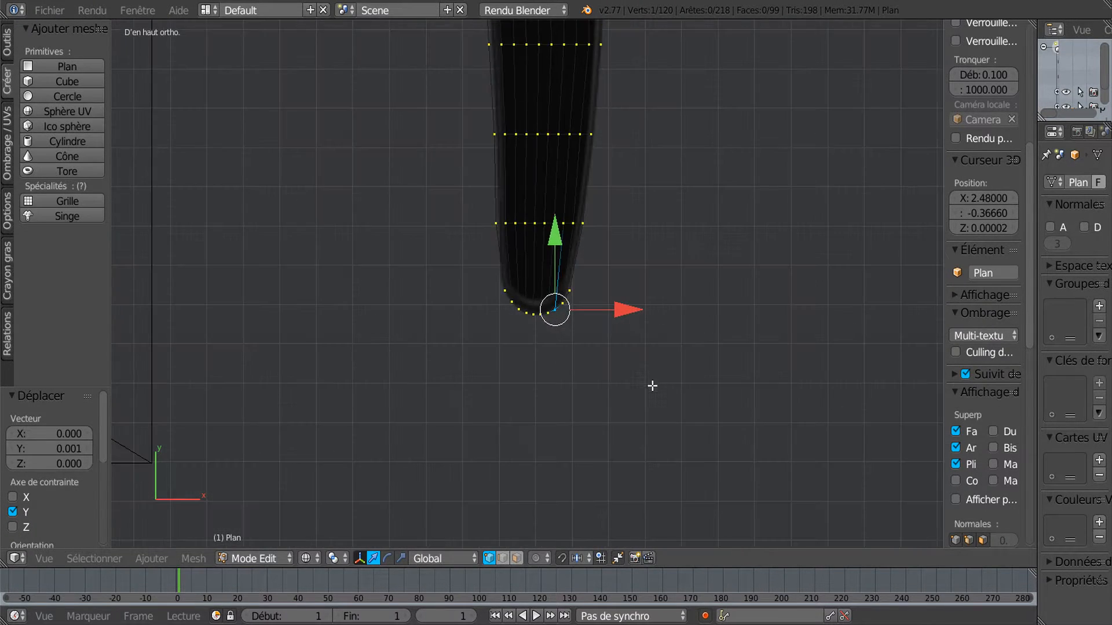
scroll(669, 426, down, 4)
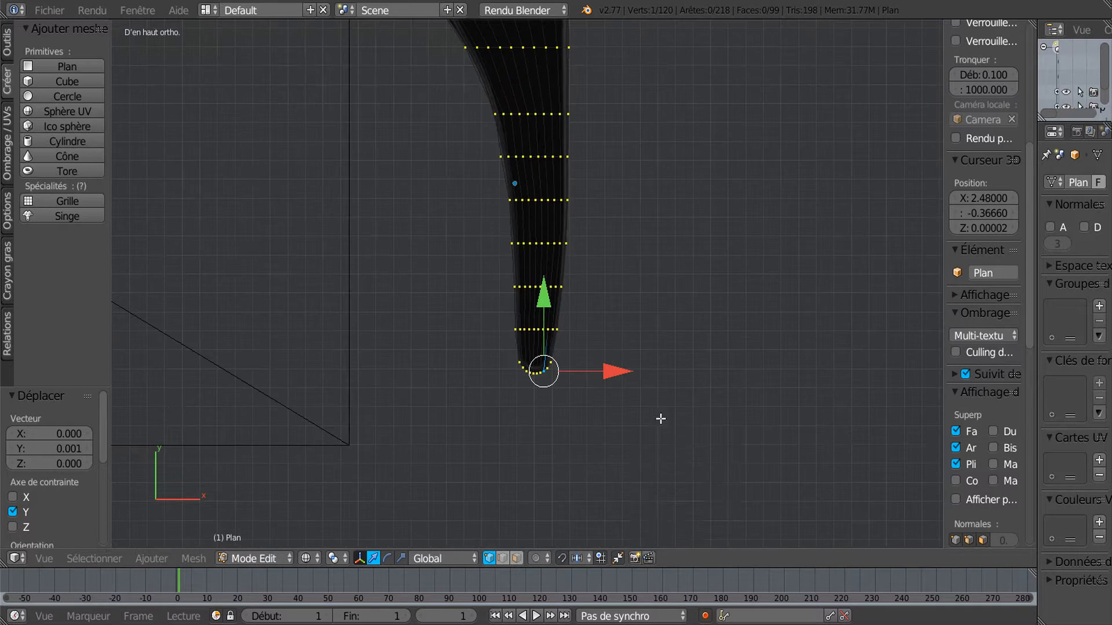
middle_drag(653, 447, 654, 454)
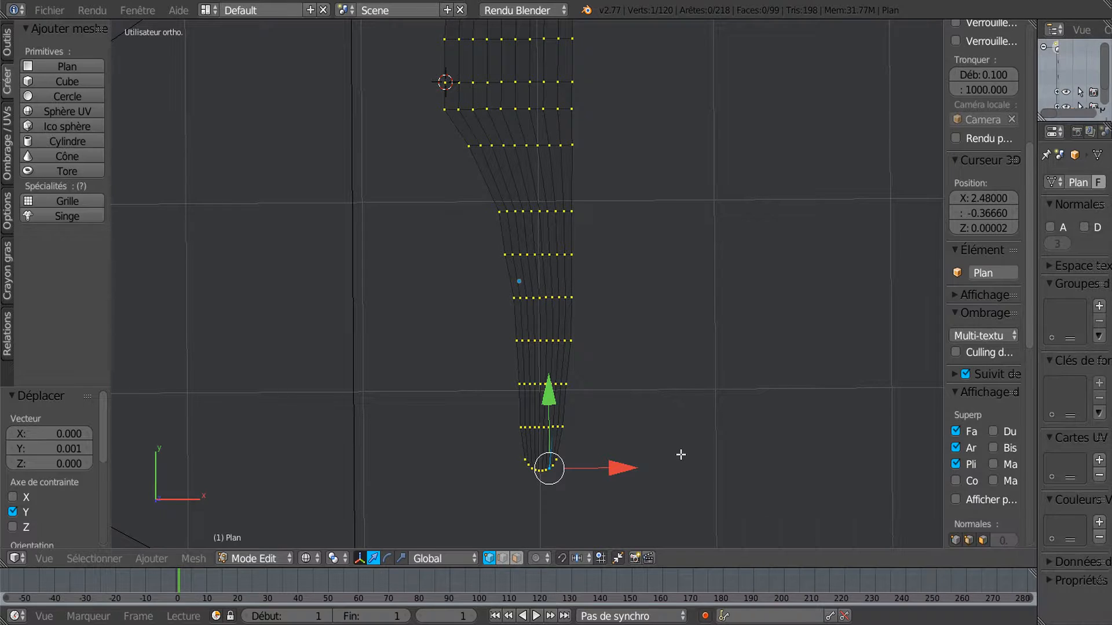
middle_drag(686, 442, 704, 360)
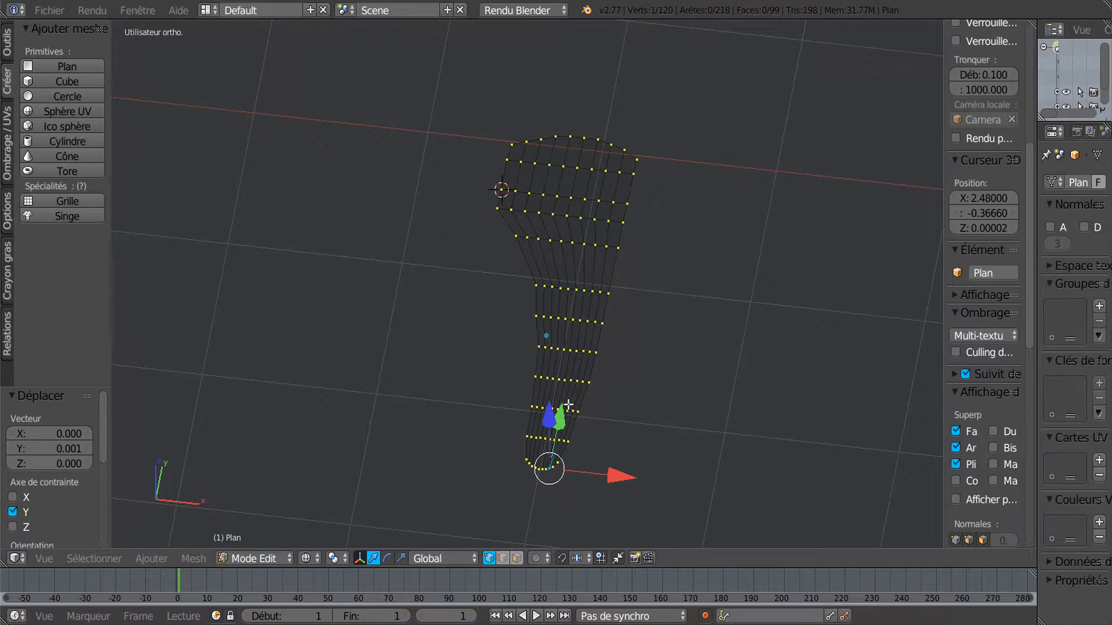
key(KP_7)
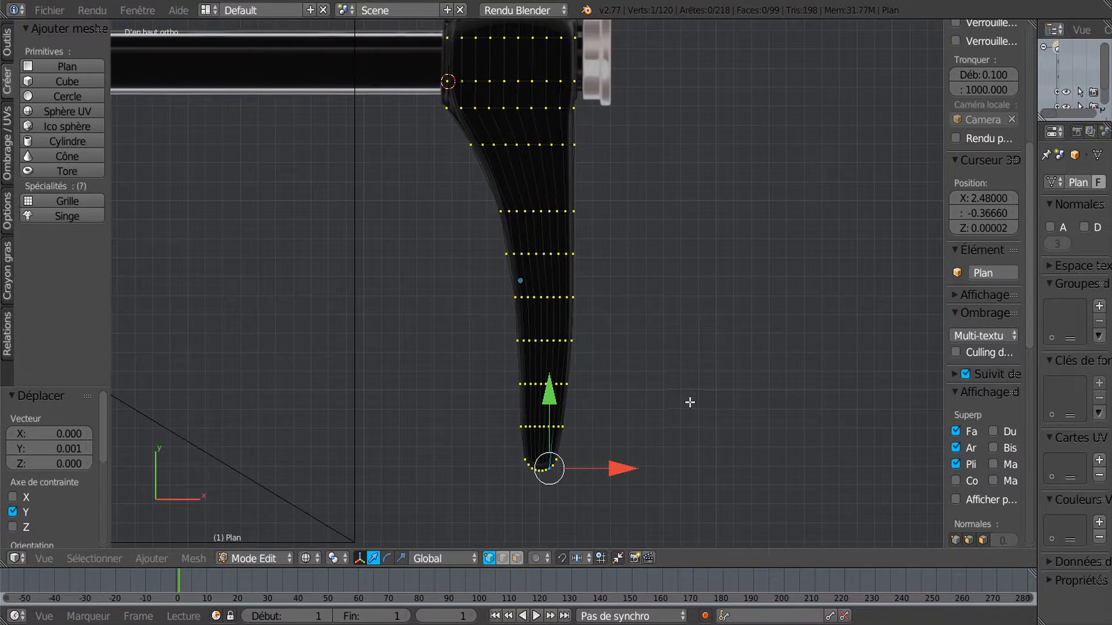
scroll(538, 254, up, 2)
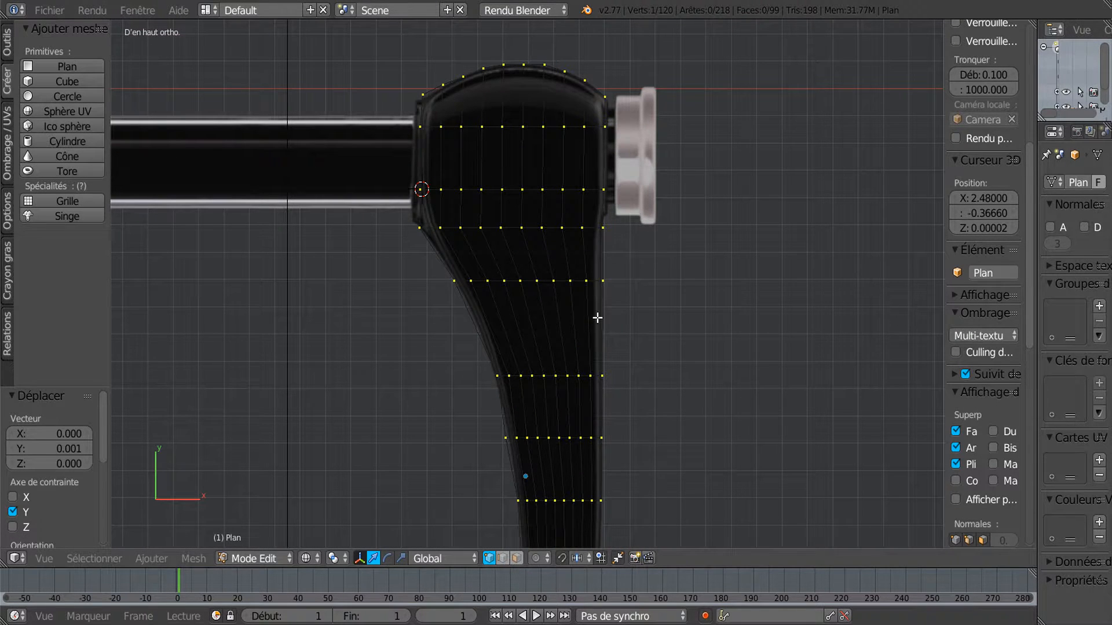
scroll(598, 316, up, 1)
scroll(598, 314, down, 4)
scroll(714, 378, down, 4)
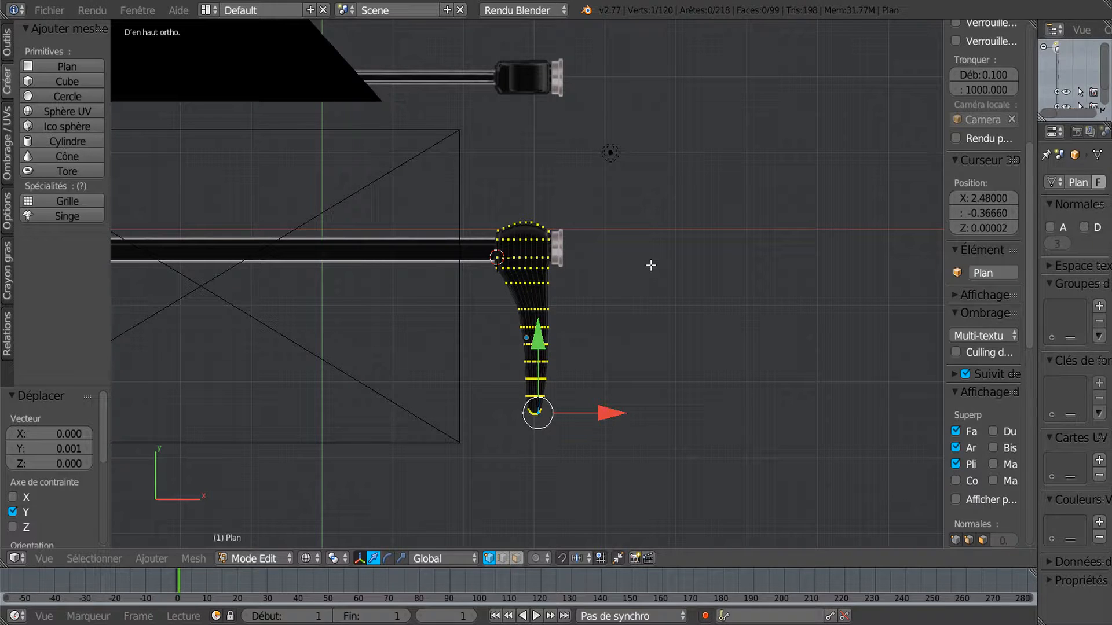
In Object Mode, rotate the handle plane 90° about the X axis and show the scene in solid shading
key(Tab)
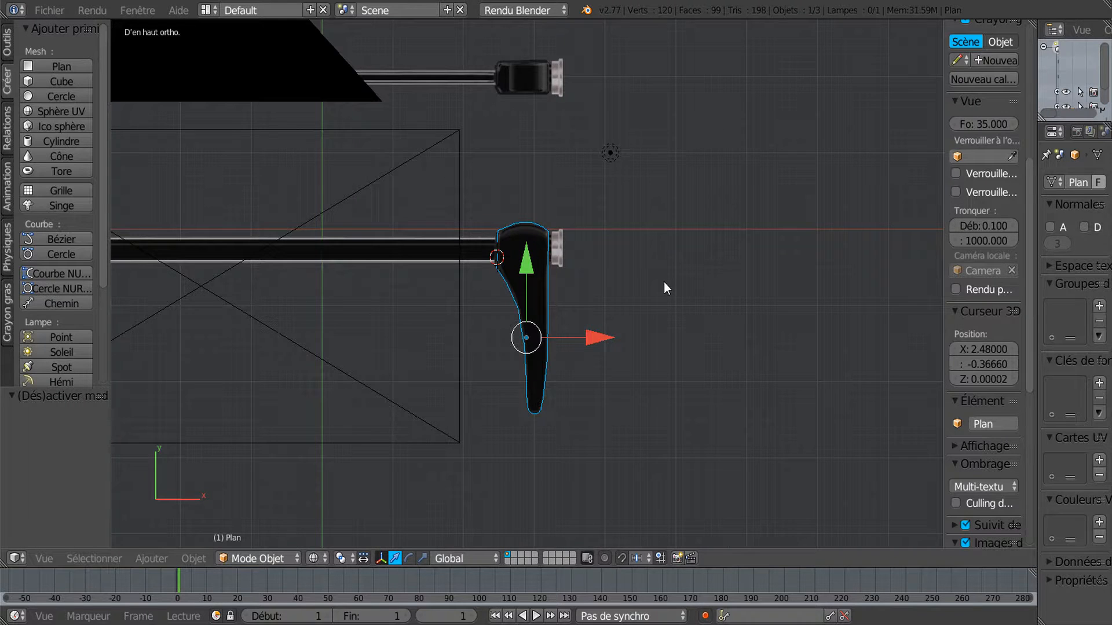
key(KP_3)
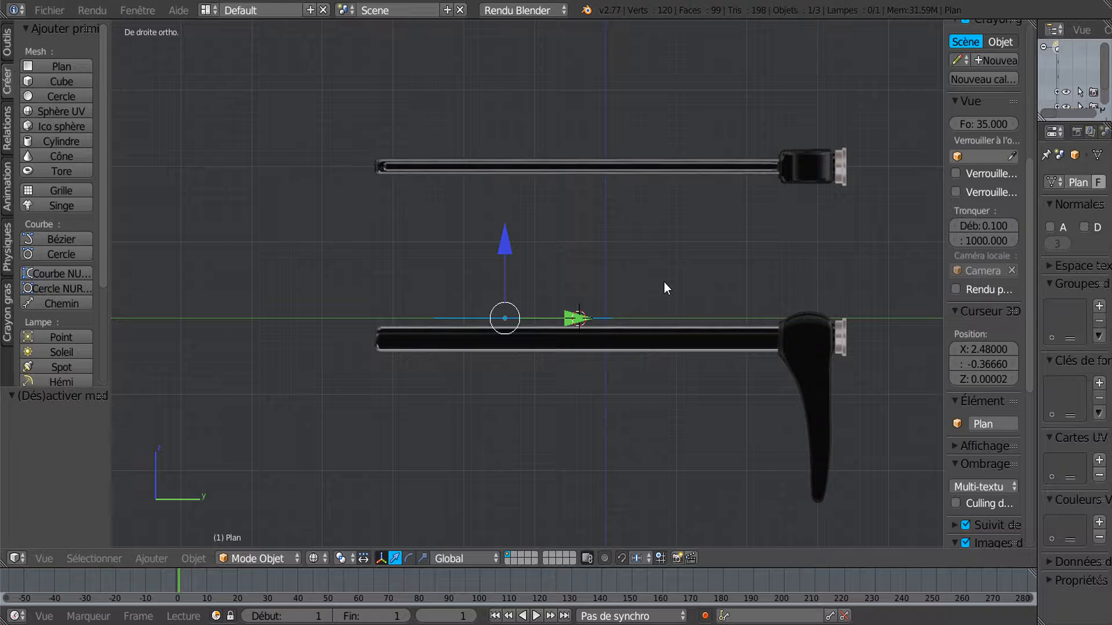
key(KP_7)
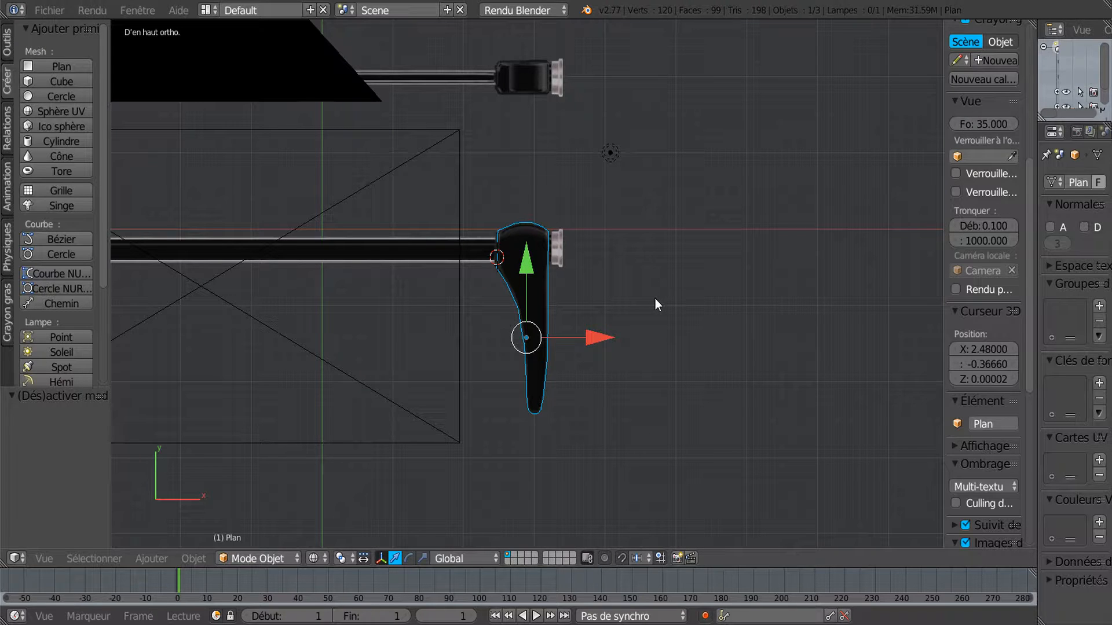
text(r90)
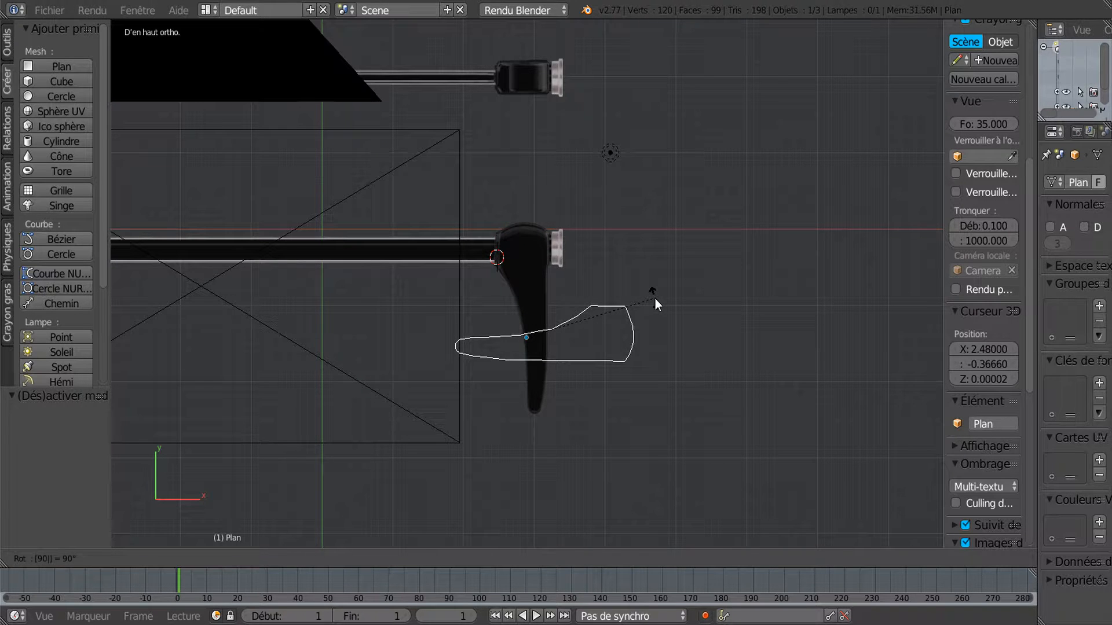
key(Return)
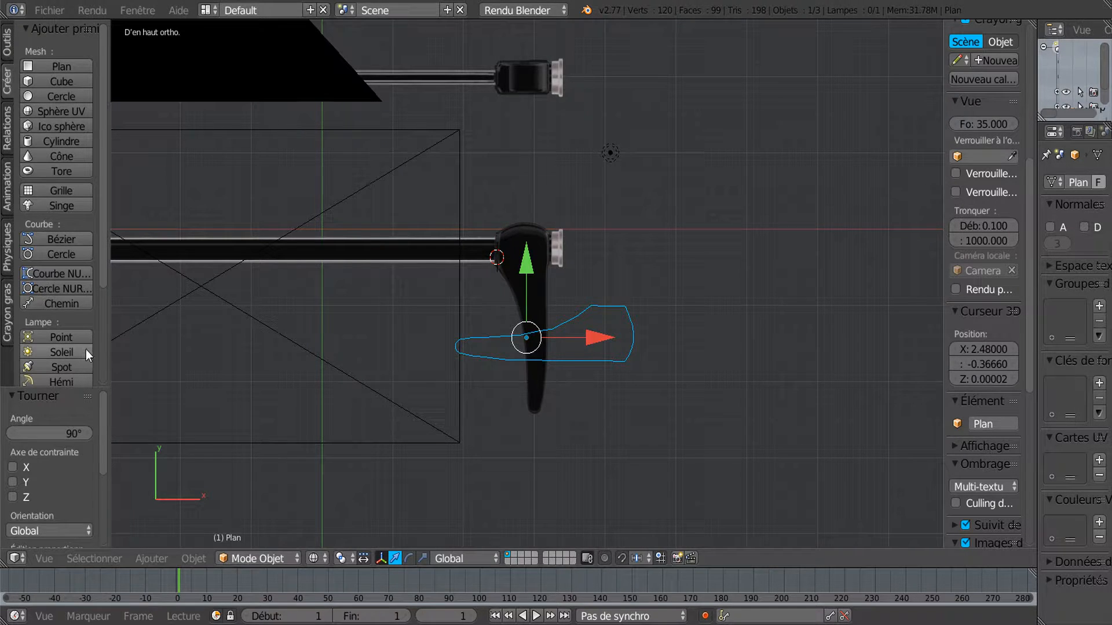
key(z)
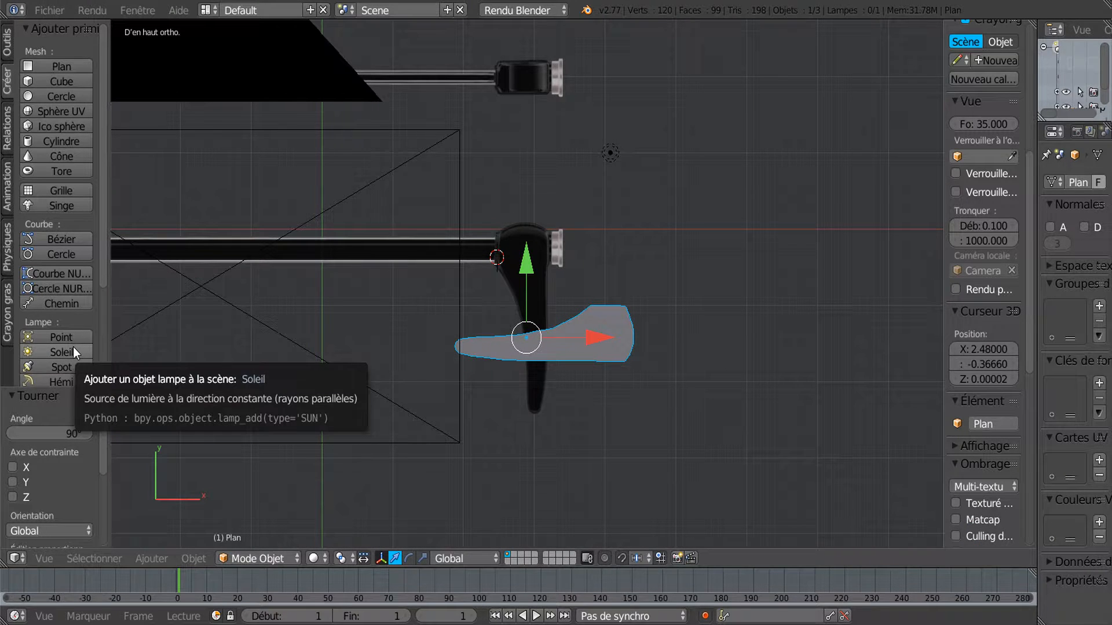
scroll(101, 428, down, 2)
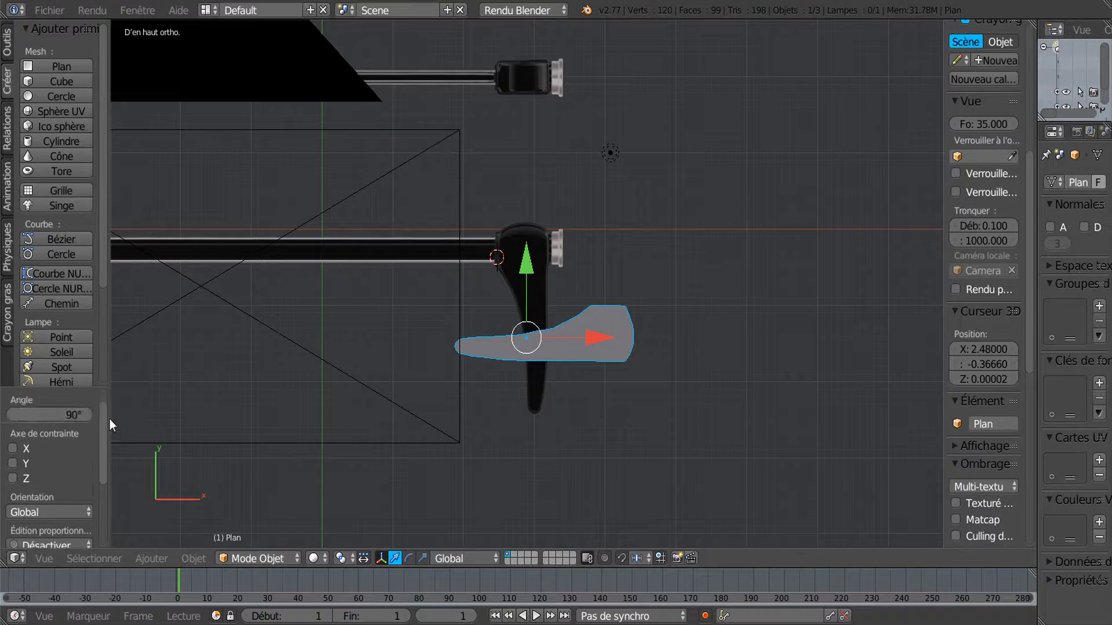
click(12, 449)
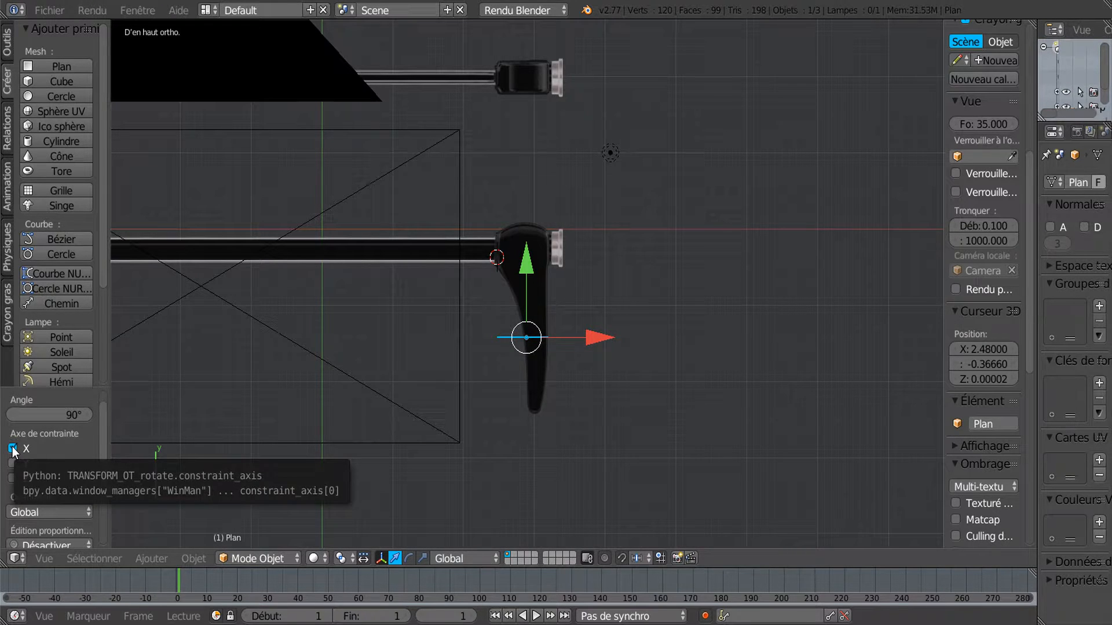
Move the upright handle plane about 0.999 along Y and view it from the front
middle_drag(469, 403, 500, 437)
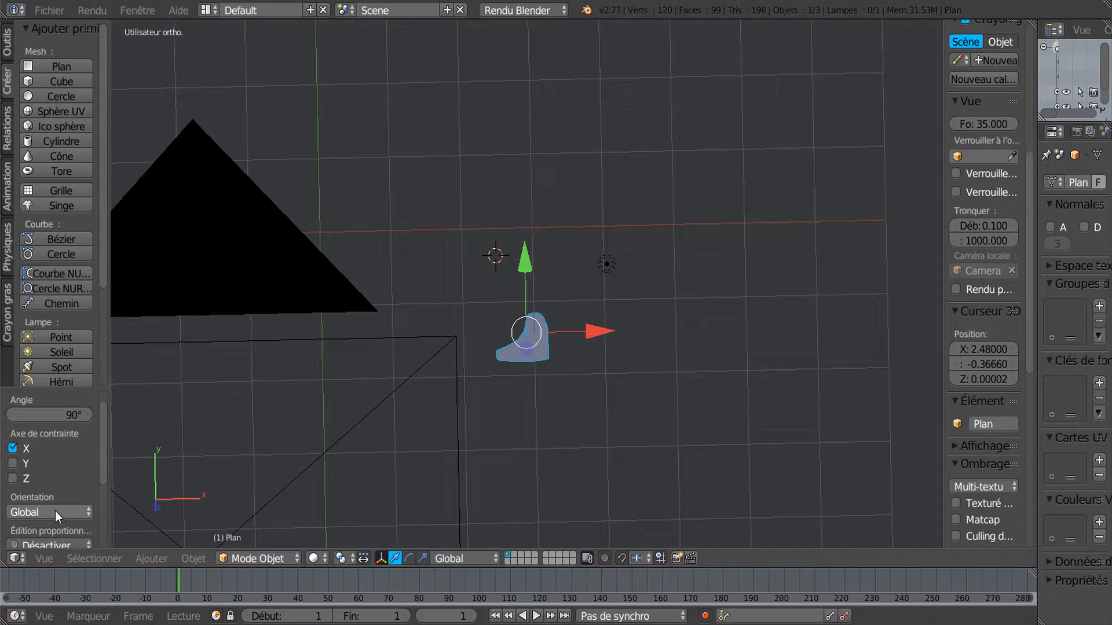
drag(526, 243, 648, 206)
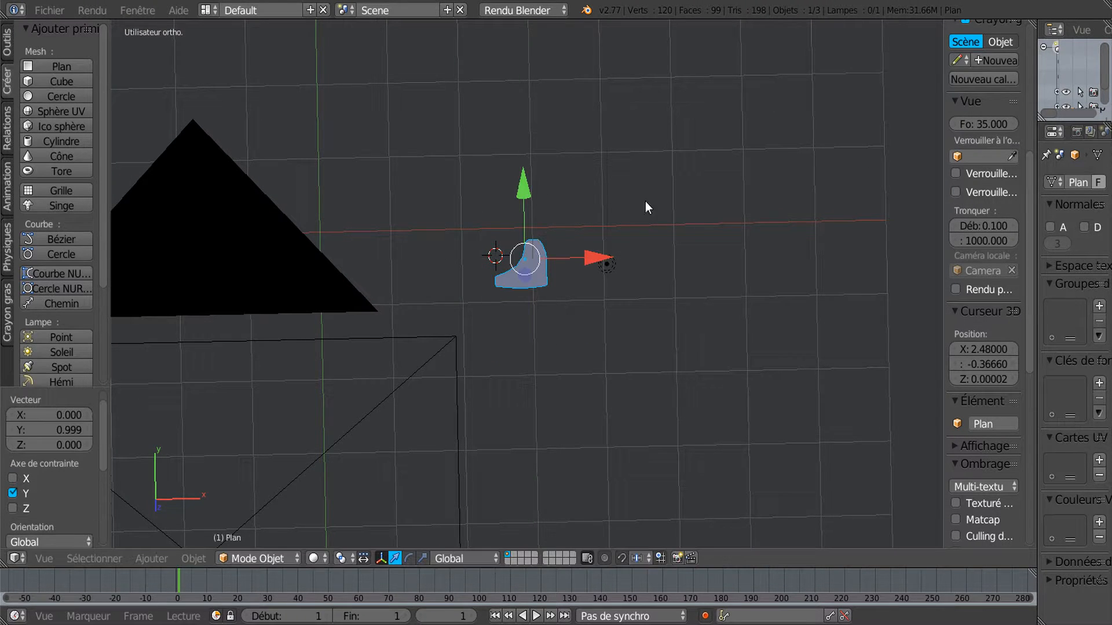
key(KP_7)
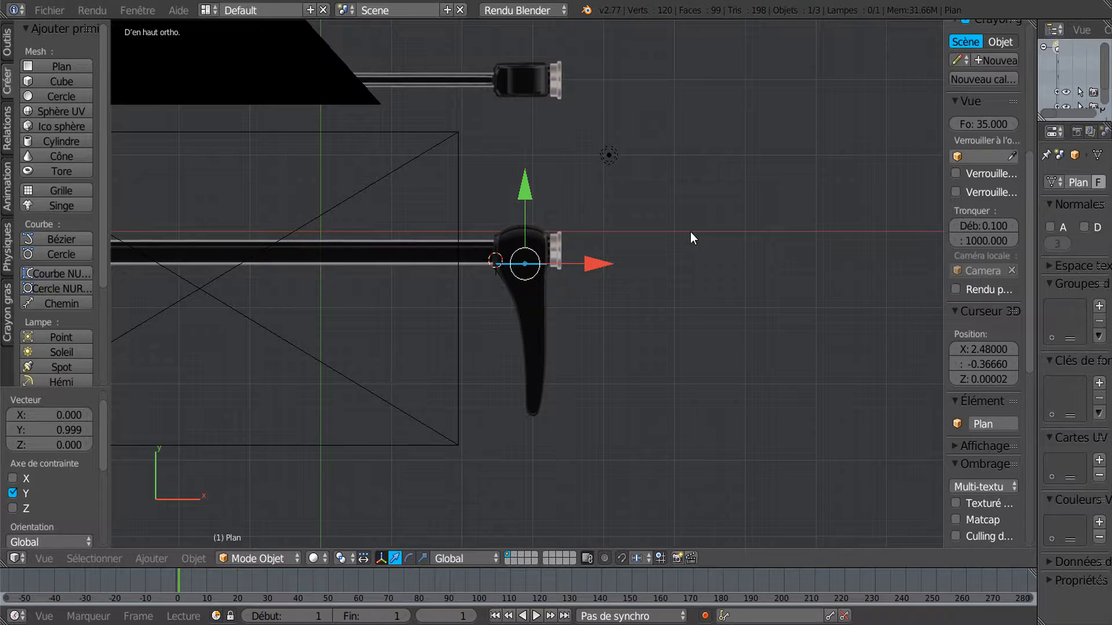
key(KP_3)
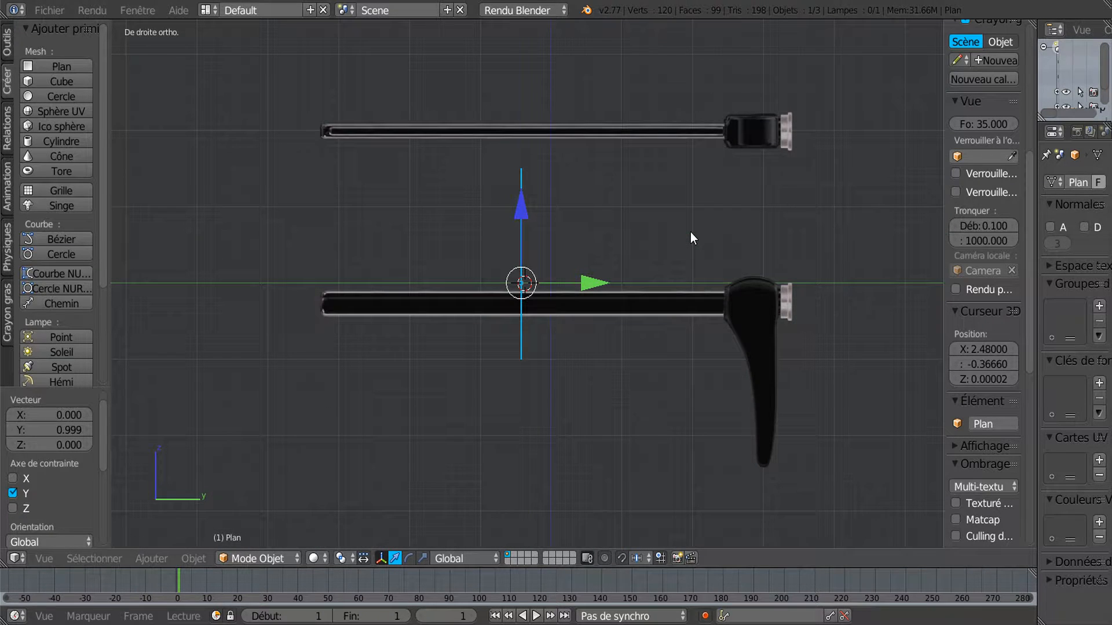
key(KP_1)
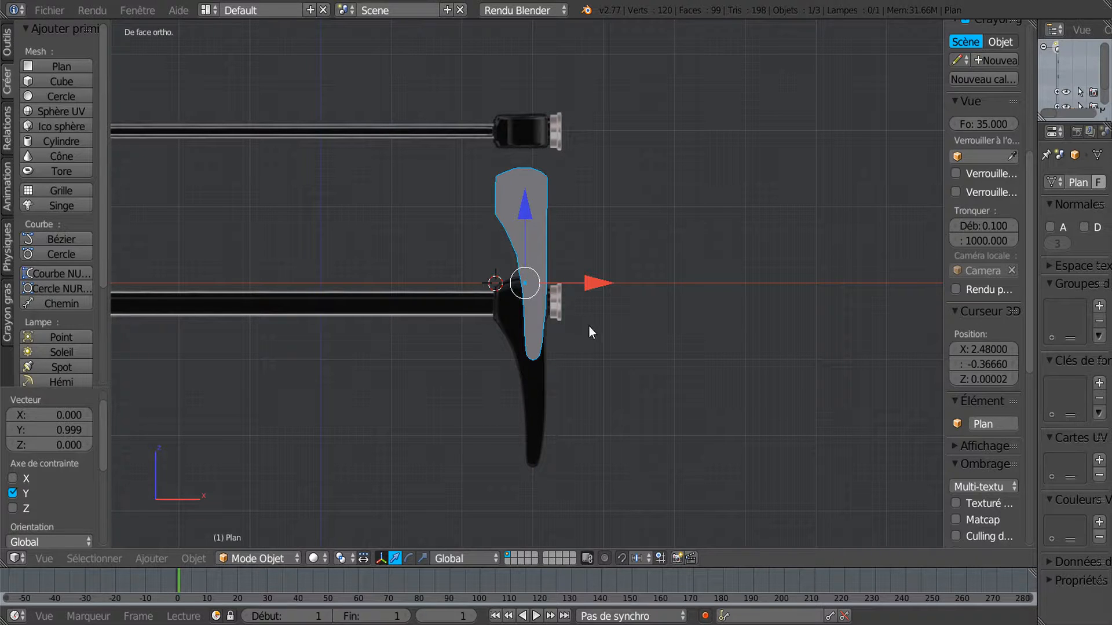
Move the handle plane about 0.226 up along Z and, in the top view, about 2.170 along Y to the handle head's narrow drawing
mouse_move(526, 205)
mouse_down()
mouse_move(526, 195)
mouse_move(528, 307)
mouse_move(526, 172)
mouse_move(524, 256)
mouse_move(527, 185)
mouse_up()
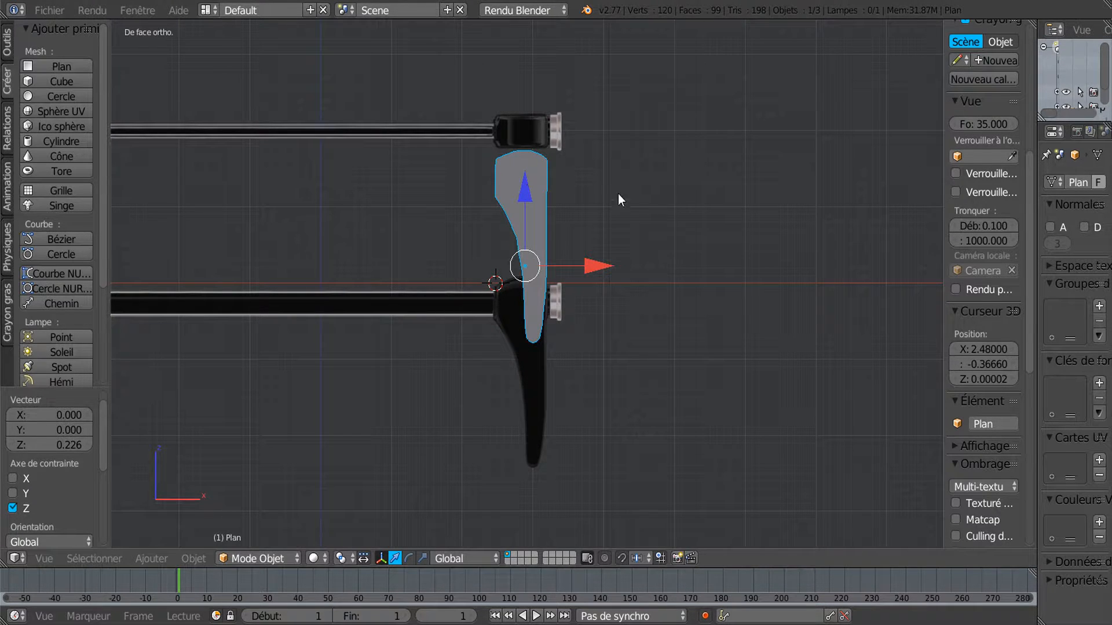
key(KP_7)
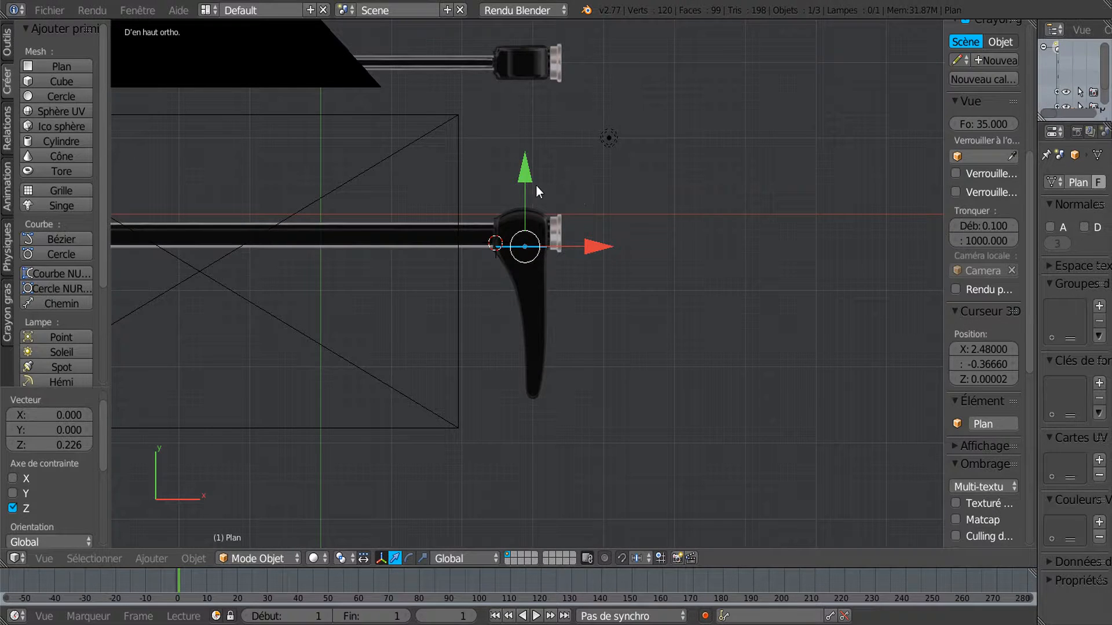
drag(527, 168, 528, 538)
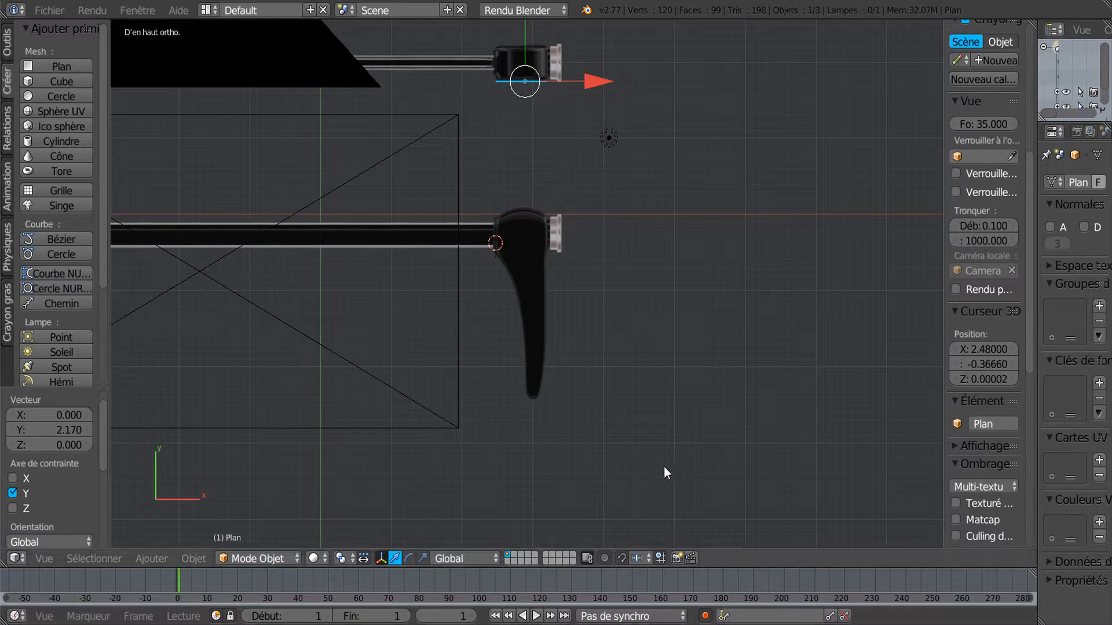
Nudge the handle plane slightly along Y so it lies on the lower edge of the handle head in the template
shift+middle_drag(680, 371, 649, 444)
scroll(564, 432, up, 5)
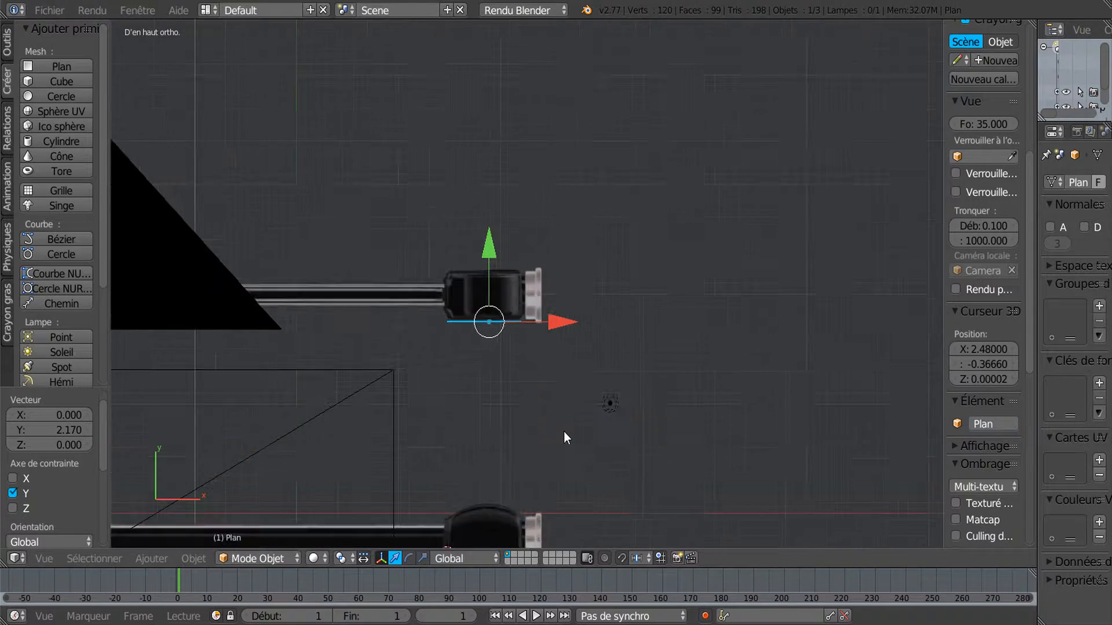
shift+middle_drag(581, 430, 644, 421)
scroll(574, 419, up, 2)
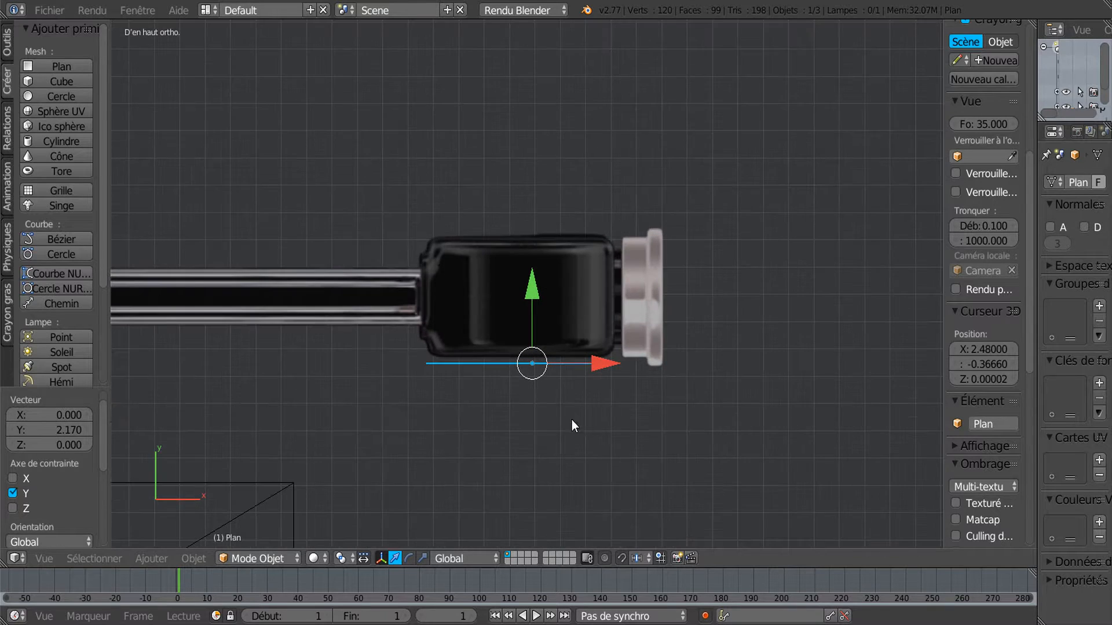
drag(529, 294, 530, 288)
click(541, 415)
In Edit Mode, extrude the entire handle mesh and move the new faces 0.436 along Y to match the head's thickness
key(Tab)
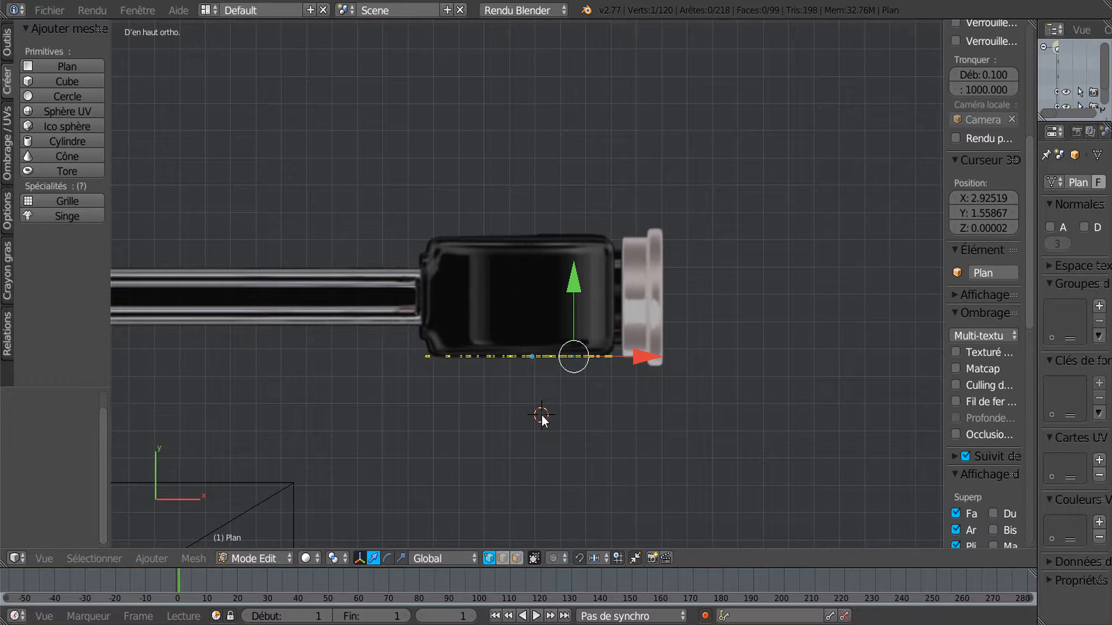
key(a)
key(e)
right_click(550, 400)
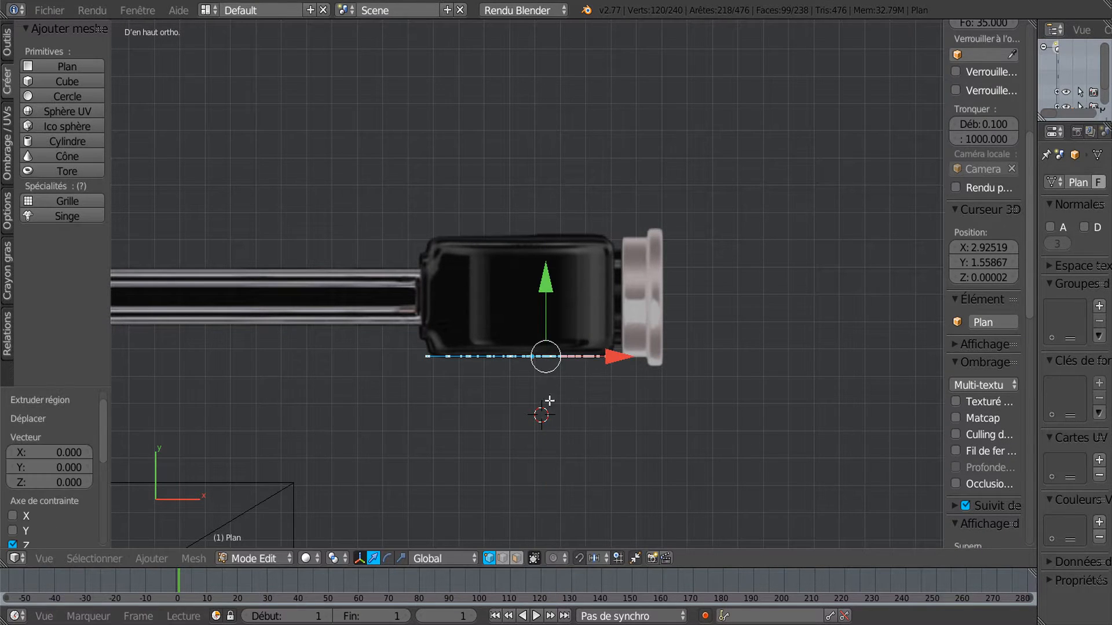
key(g)
key(y)
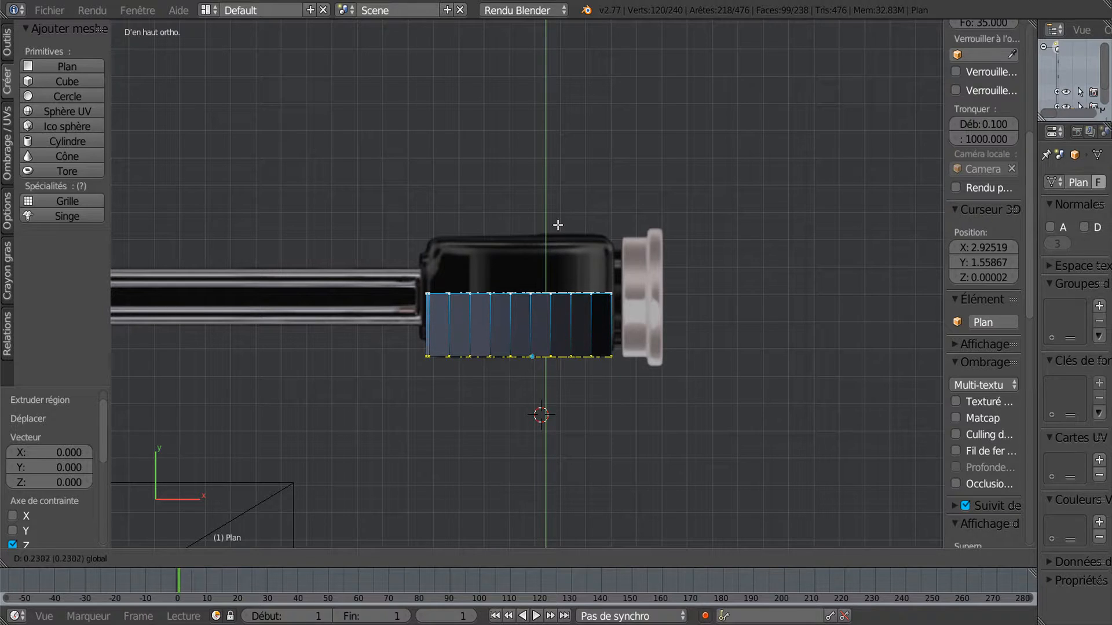
click(561, 171)
Edge-slide the uppermost horizontal loop below the handle's rounded top upward by a factor of about -0.349
middle_drag(715, 338, 585, 349)
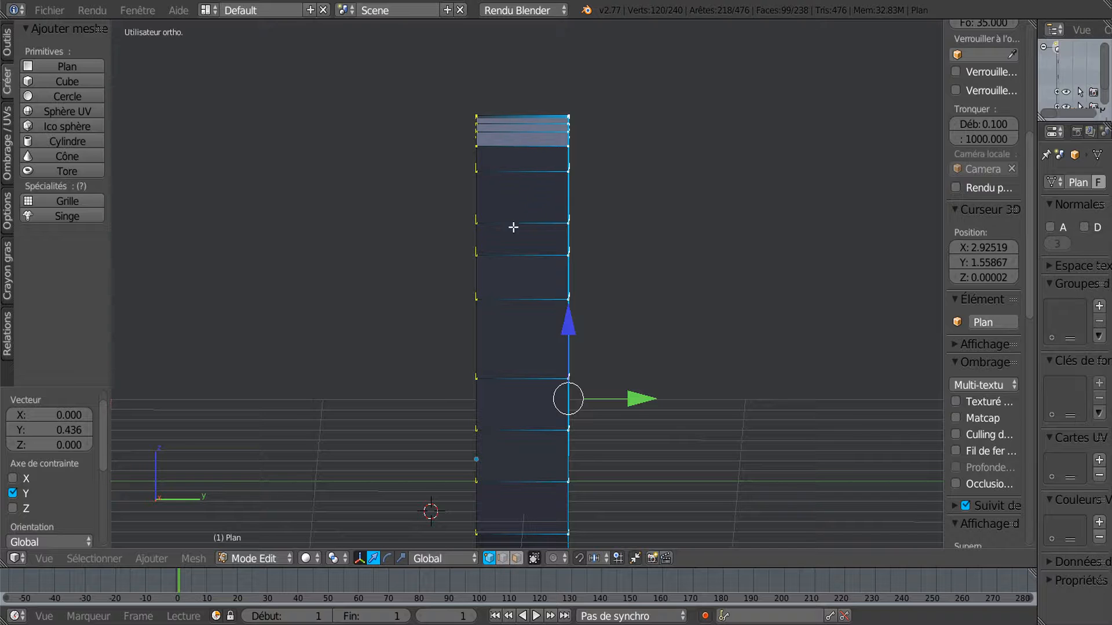
middle_drag(618, 238, 543, 231)
scroll(551, 235, up, 1)
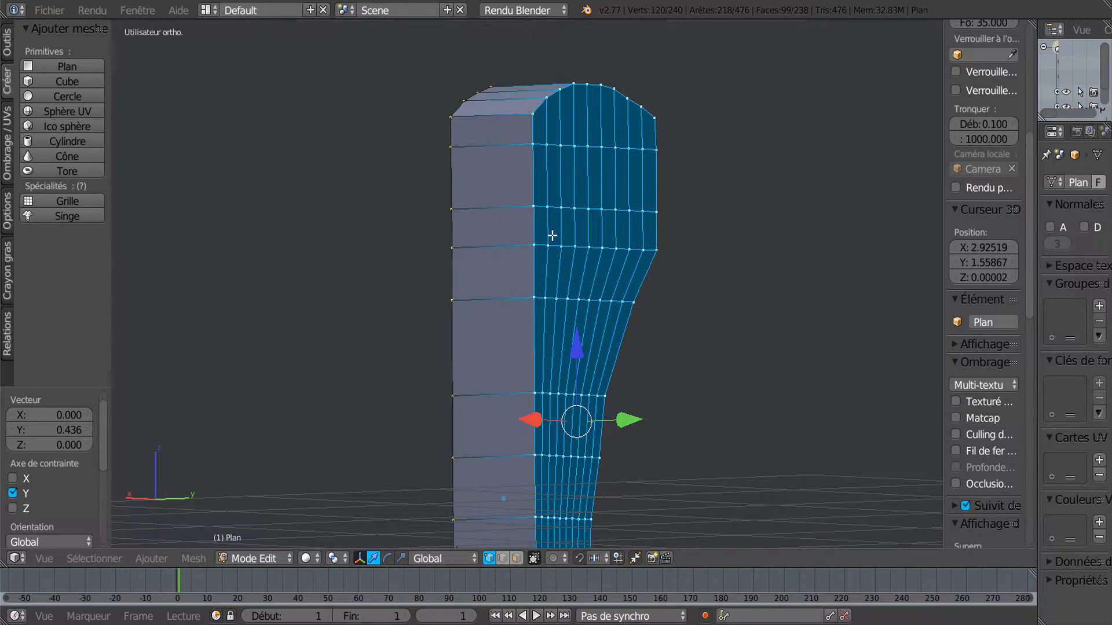
alt+right_click(583, 146)
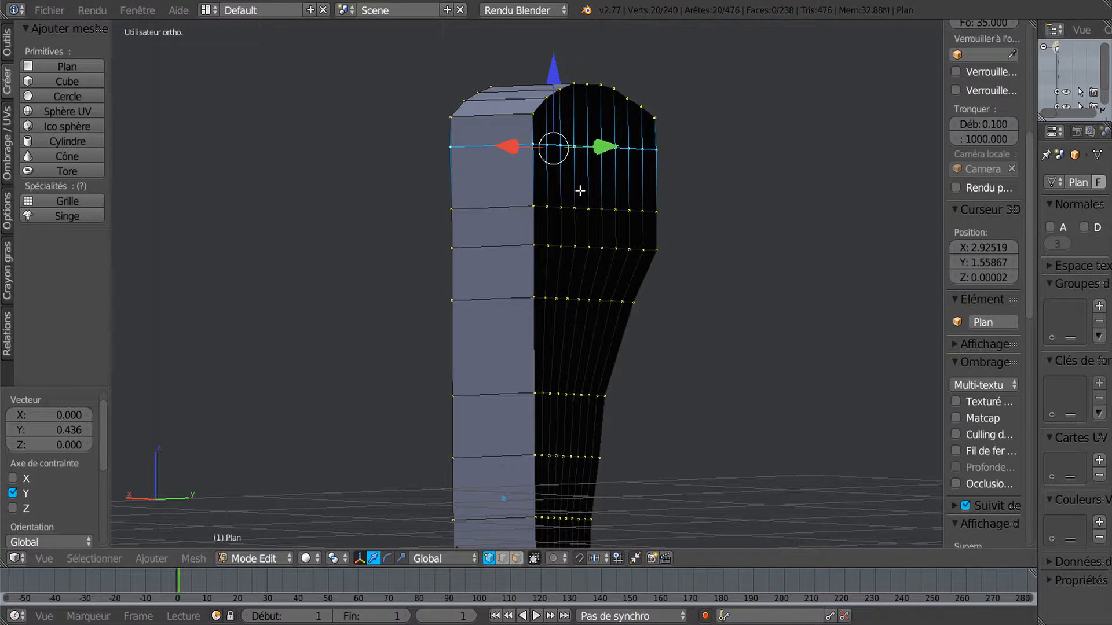
key(g)
key(g)
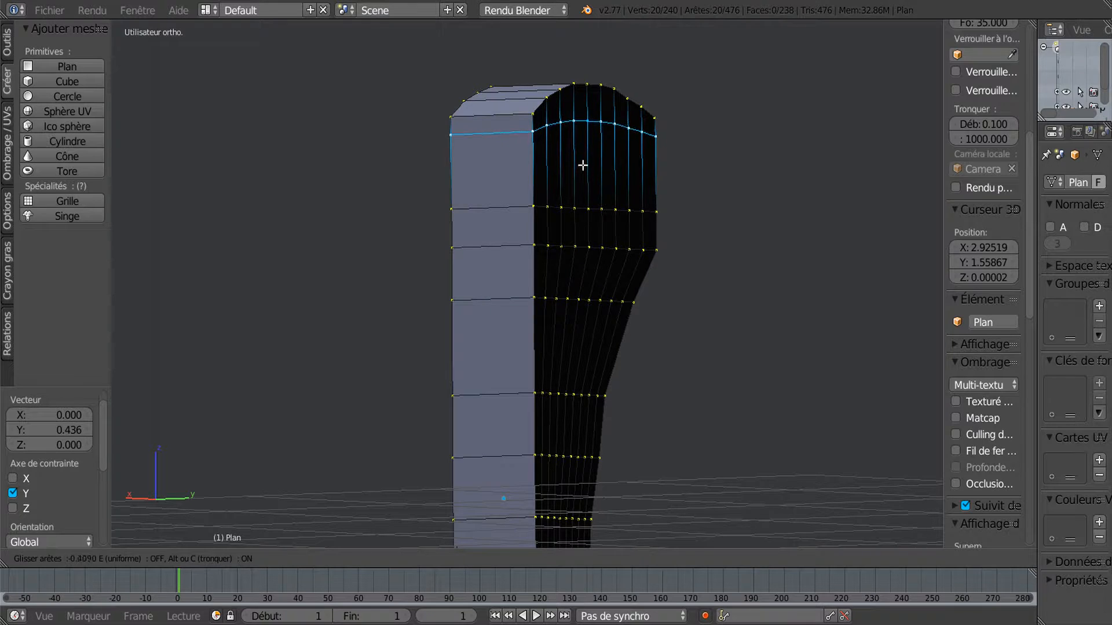
click(582, 167)
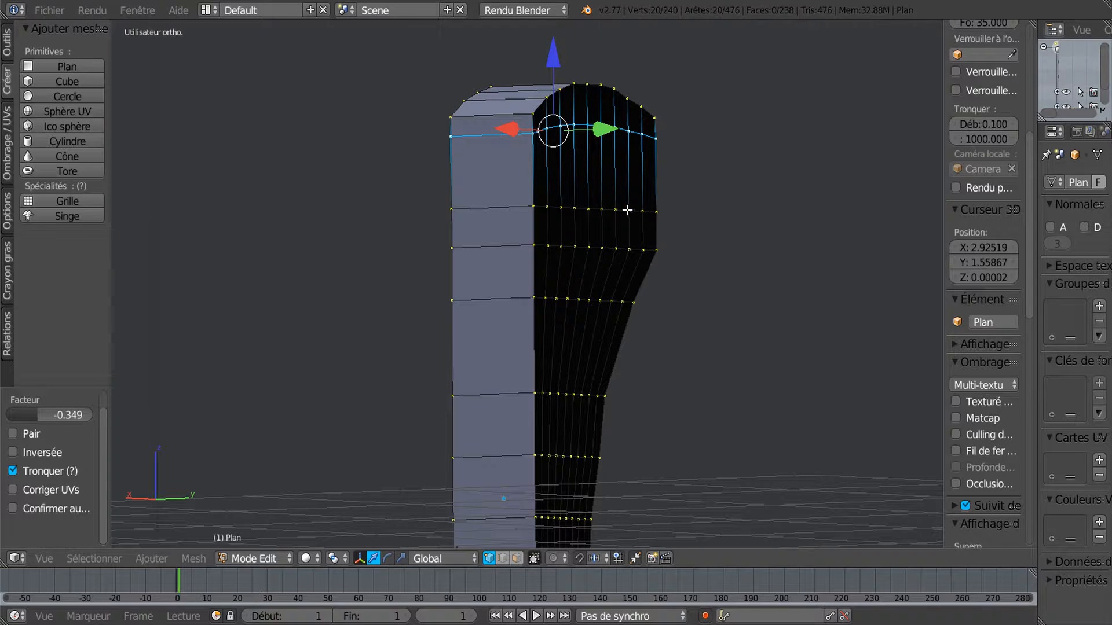
Edge-slide the second horizontal loop below the rounded top upward by a factor of about -0.284
alt+right_click(596, 210)
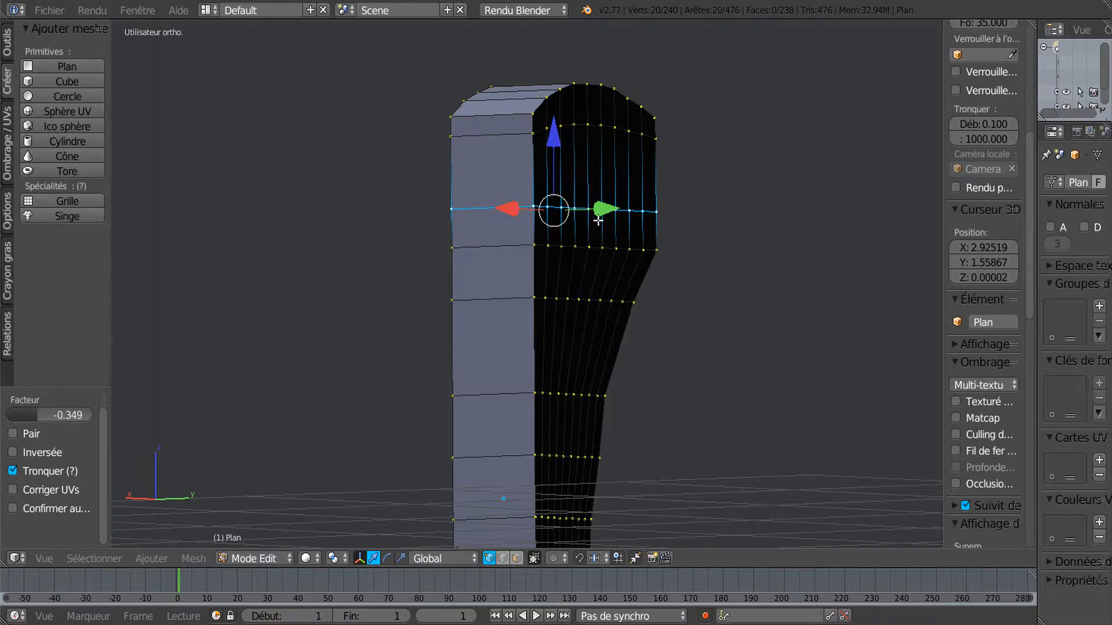
key(g)
key(g)
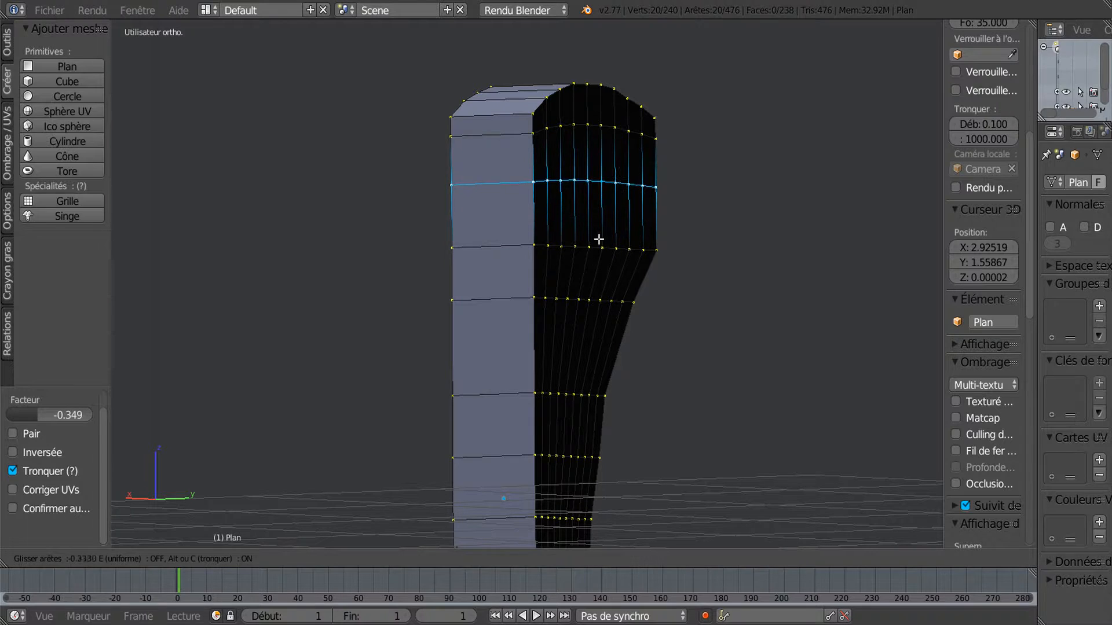
click(598, 243)
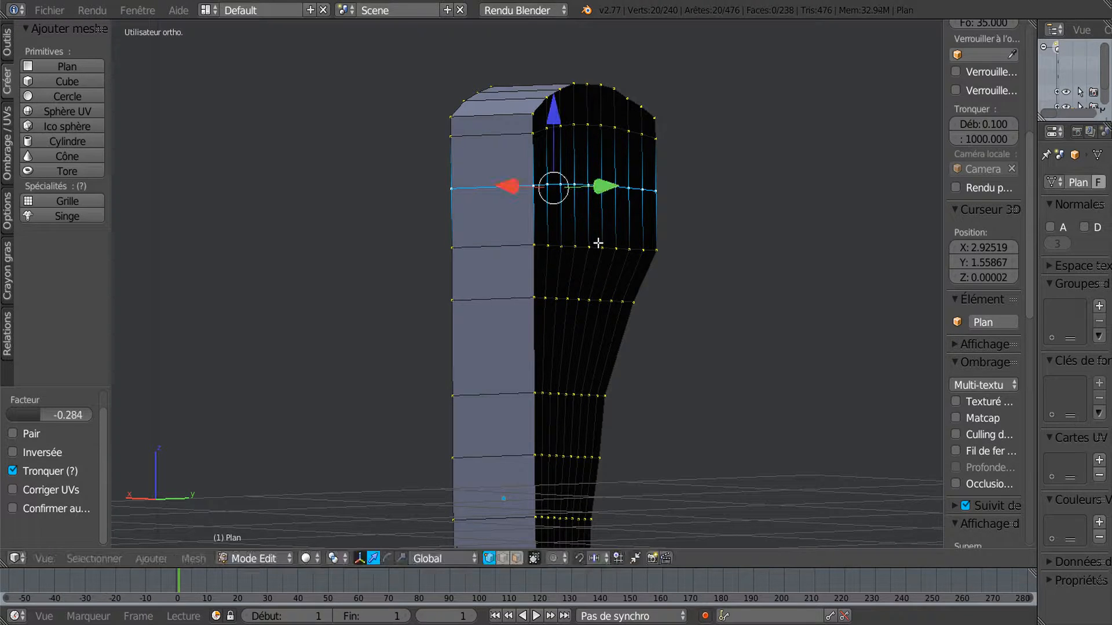
Straighten the two repositioned edge loops one after the other with the LoopTools Flatten operation, using the best-fit plane
alt+right_click(594, 129)
middle_drag(732, 302, 653, 316)
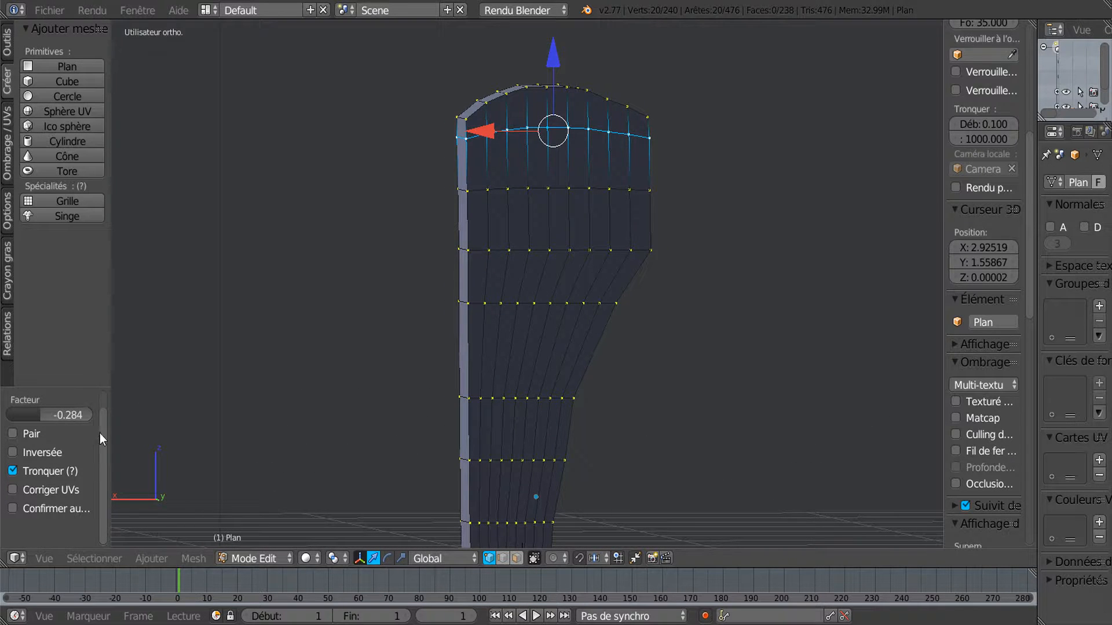
click(8, 42)
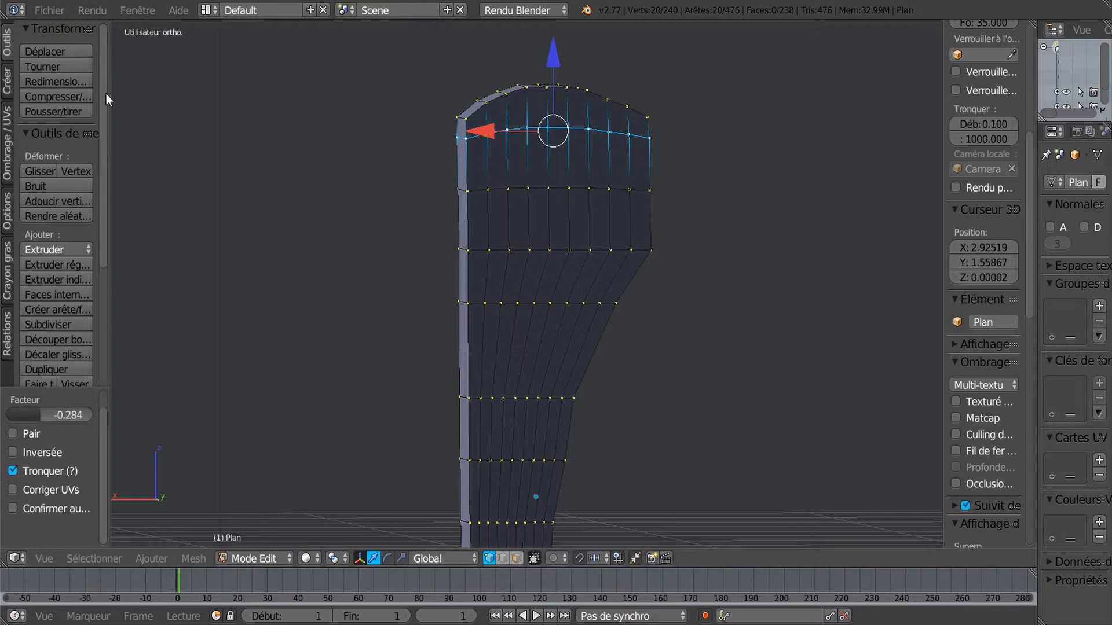
drag(106, 94, 111, 312)
click(20, 378)
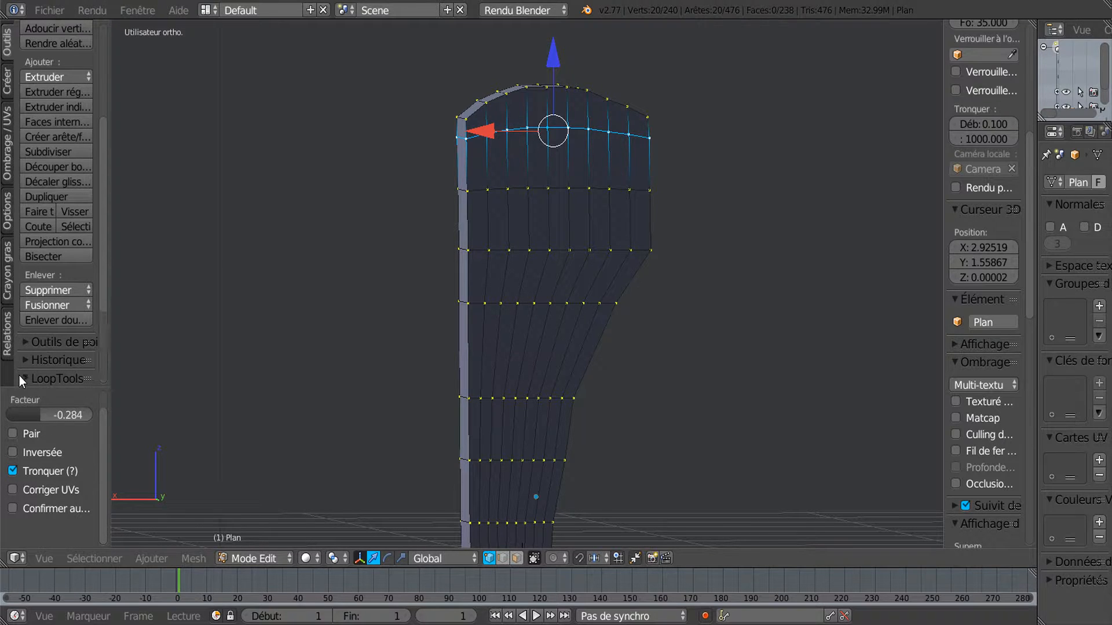
drag(106, 239, 103, 345)
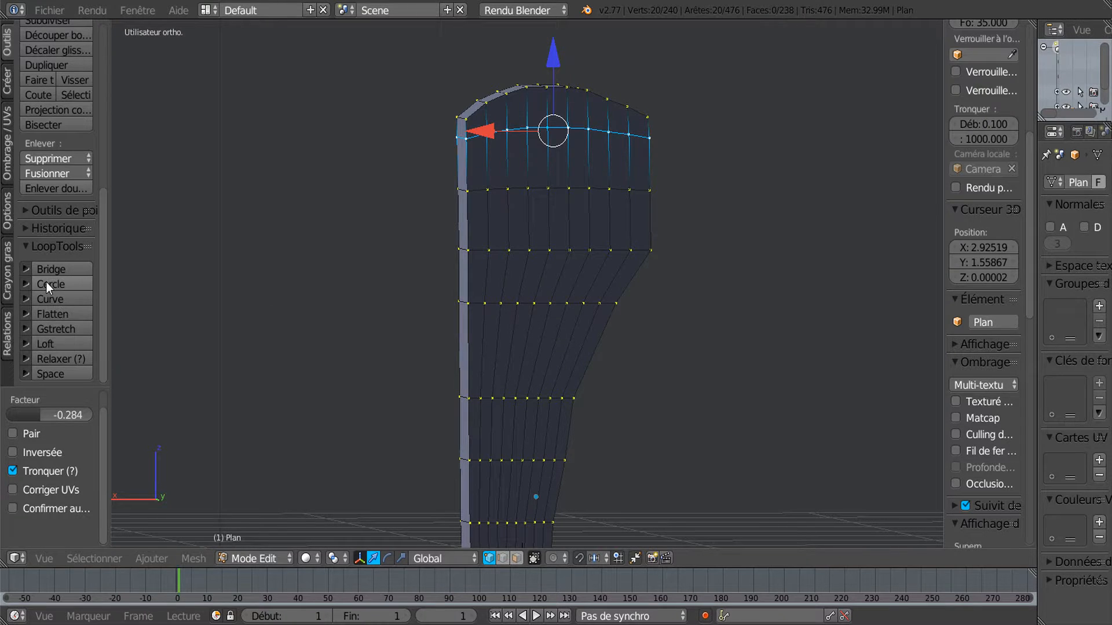
click(46, 314)
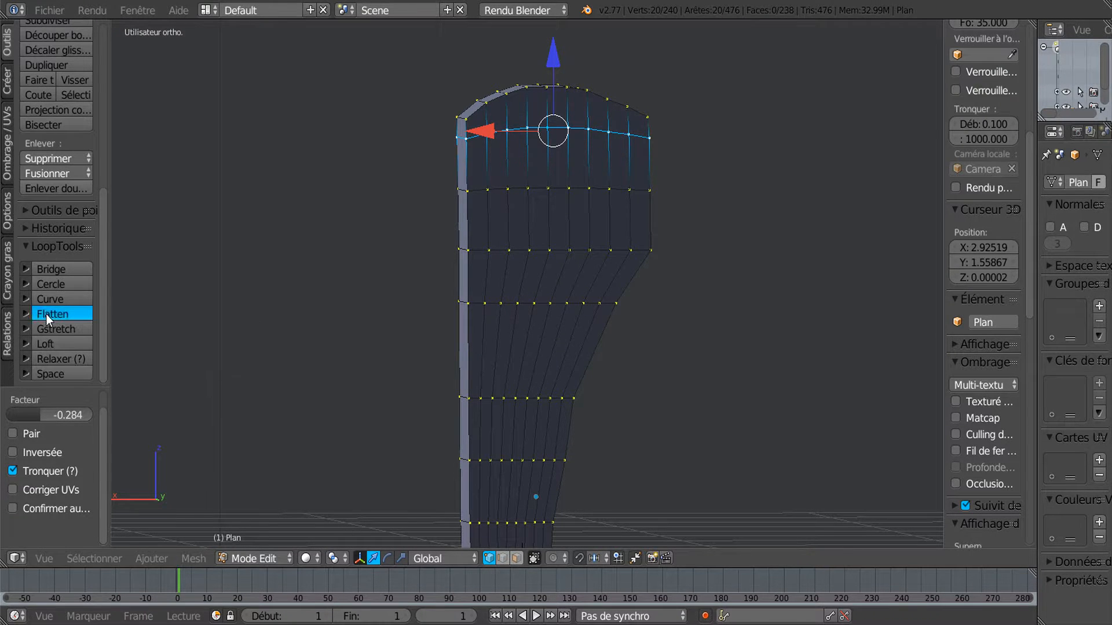
alt+right_click(557, 190)
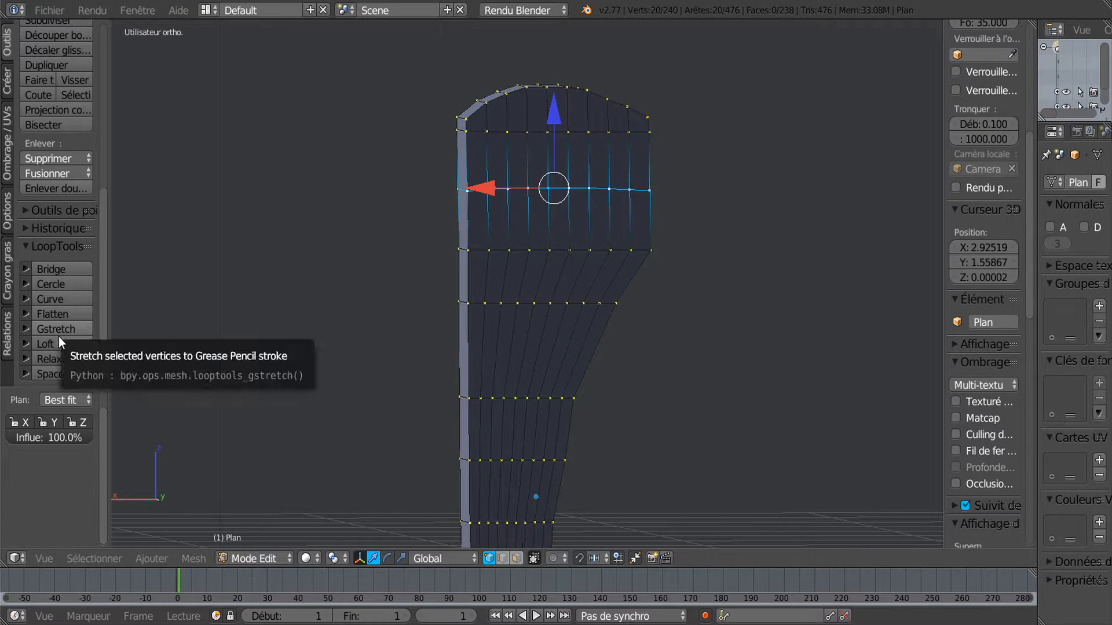
click(57, 315)
Slide the flattened loop nearest the rounded top downward by an edge-slide factor of about -0.232
middle_drag(732, 290, 735, 315)
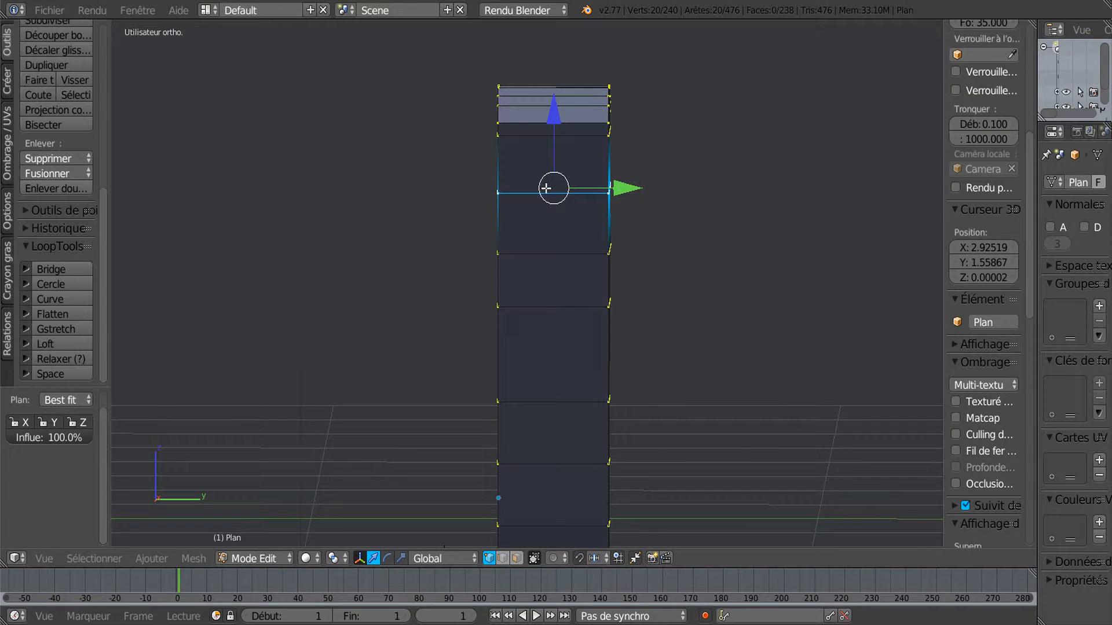
scroll(544, 186, up, 1)
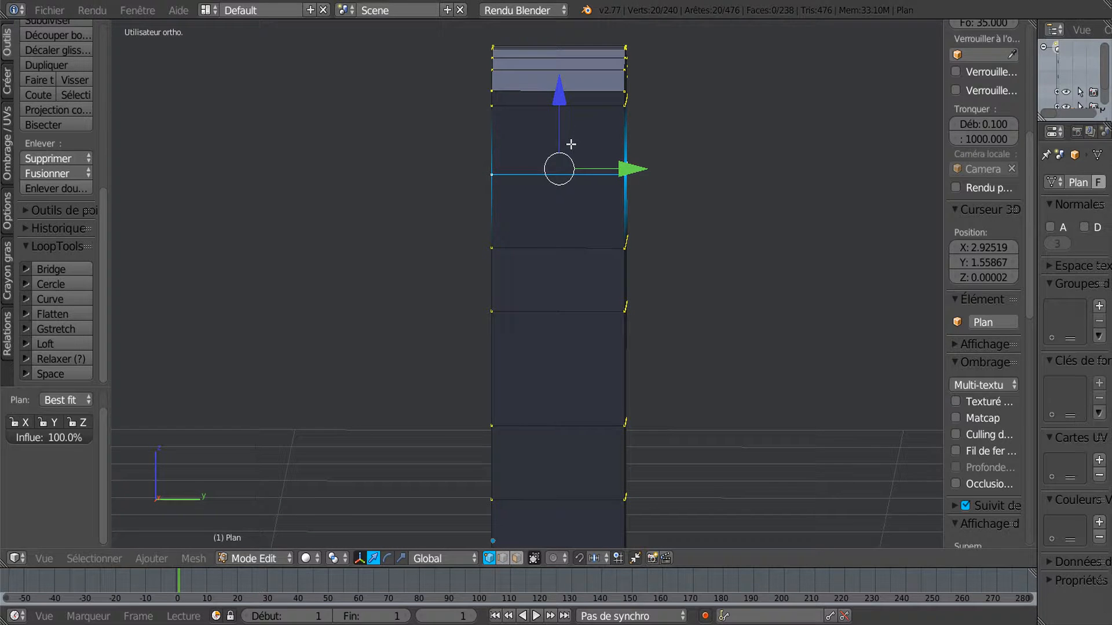
middle_drag(619, 192, 589, 195)
alt+right_click(536, 111)
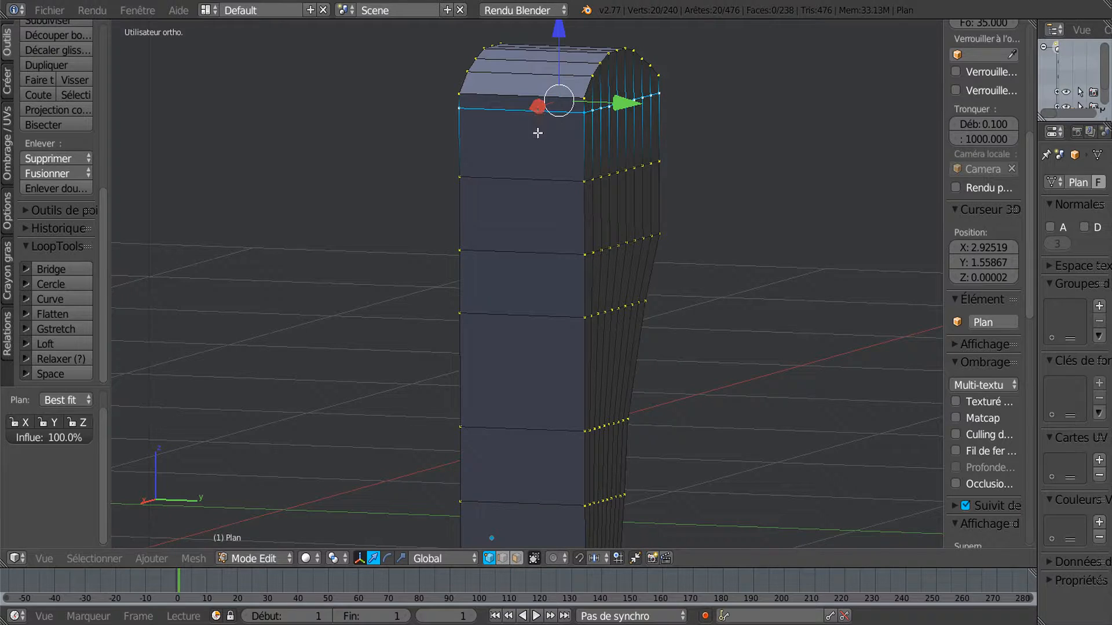
key(g)
key(g)
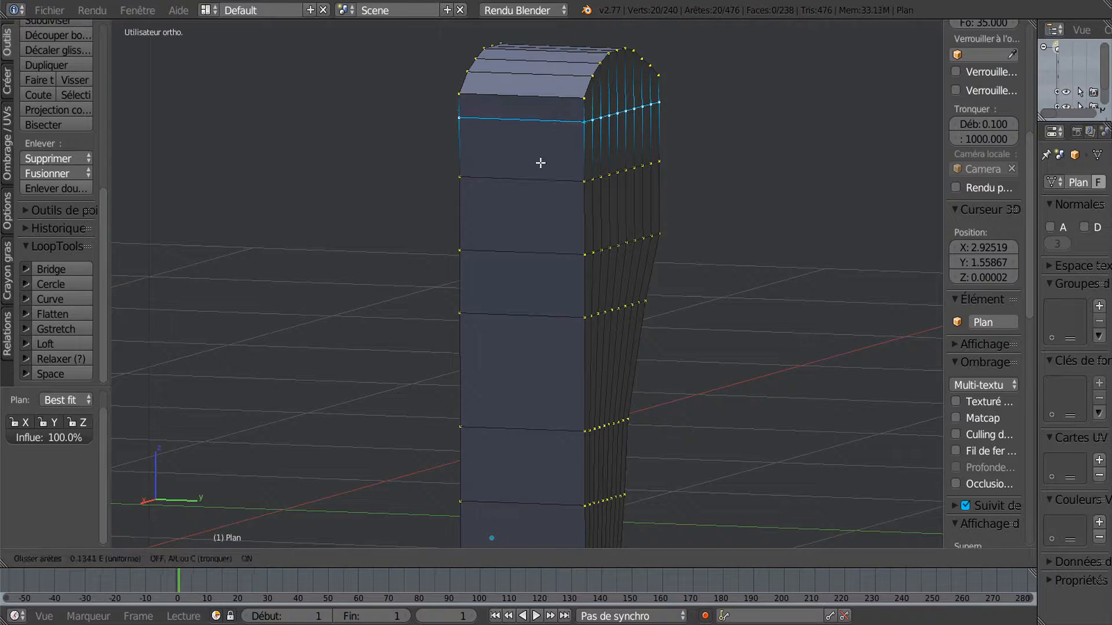
click(541, 167)
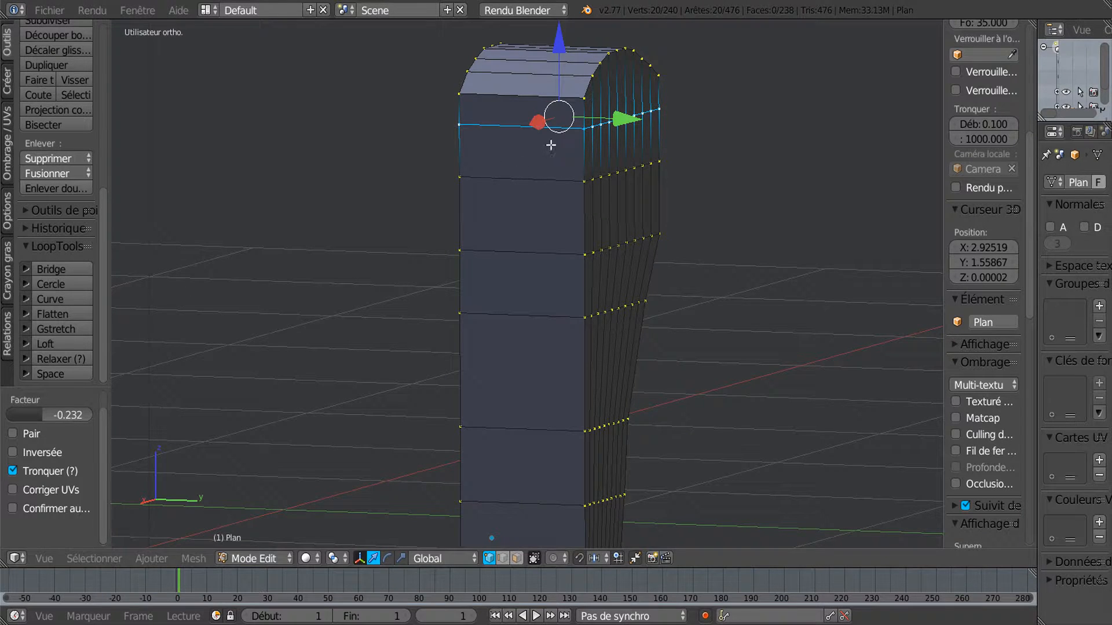
Slide the second flattened loop slightly downward by an edge-slide factor of about 0.131
alt+right_click(528, 182)
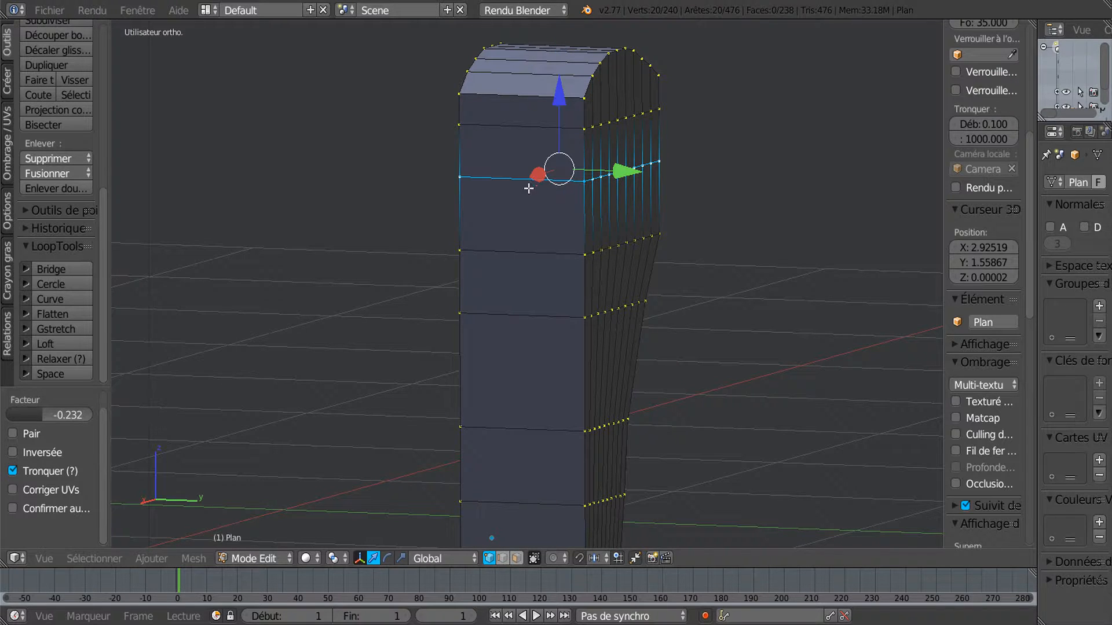
key(g)
key(g)
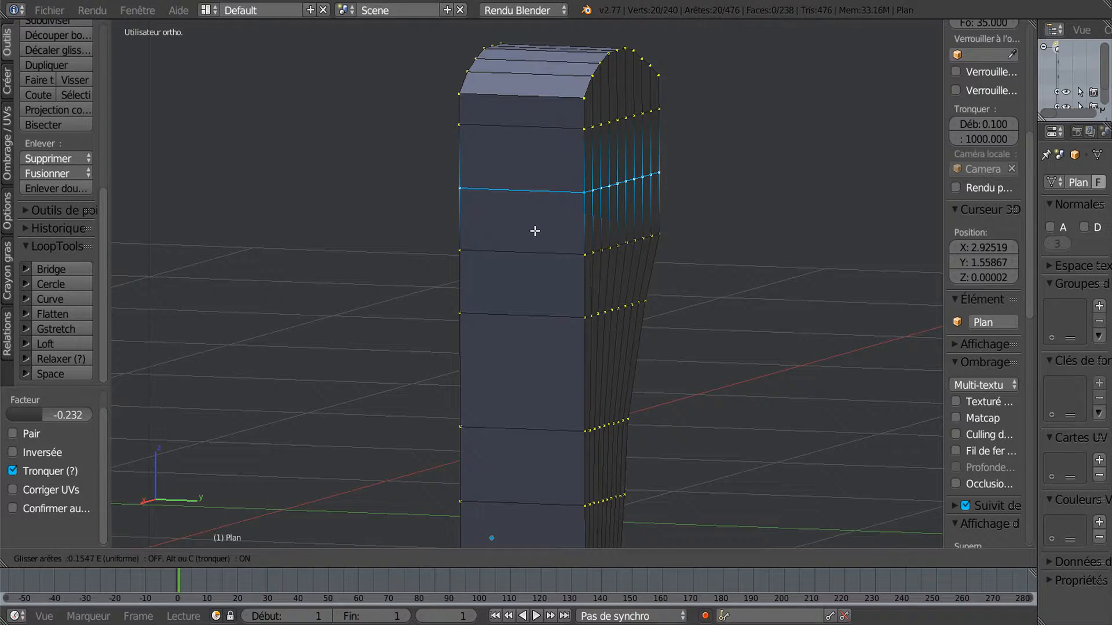
click(539, 230)
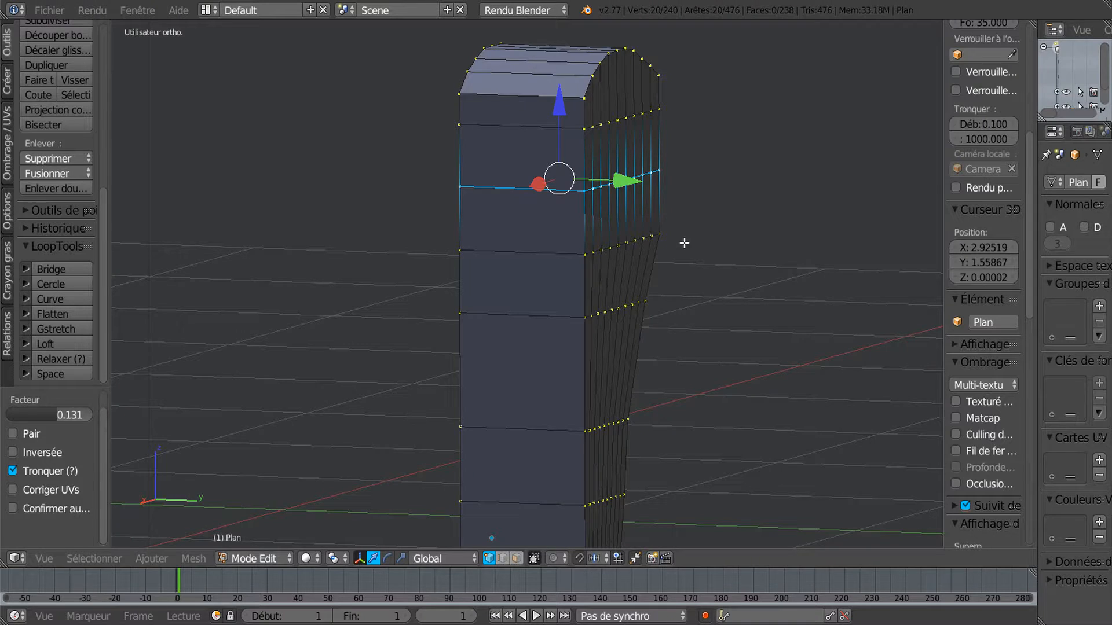
Add a Subdivision Surface modifier to the handle, set its view subdivisions to 2, and inspect the smoothed shape
middle_drag(667, 282, 585, 295)
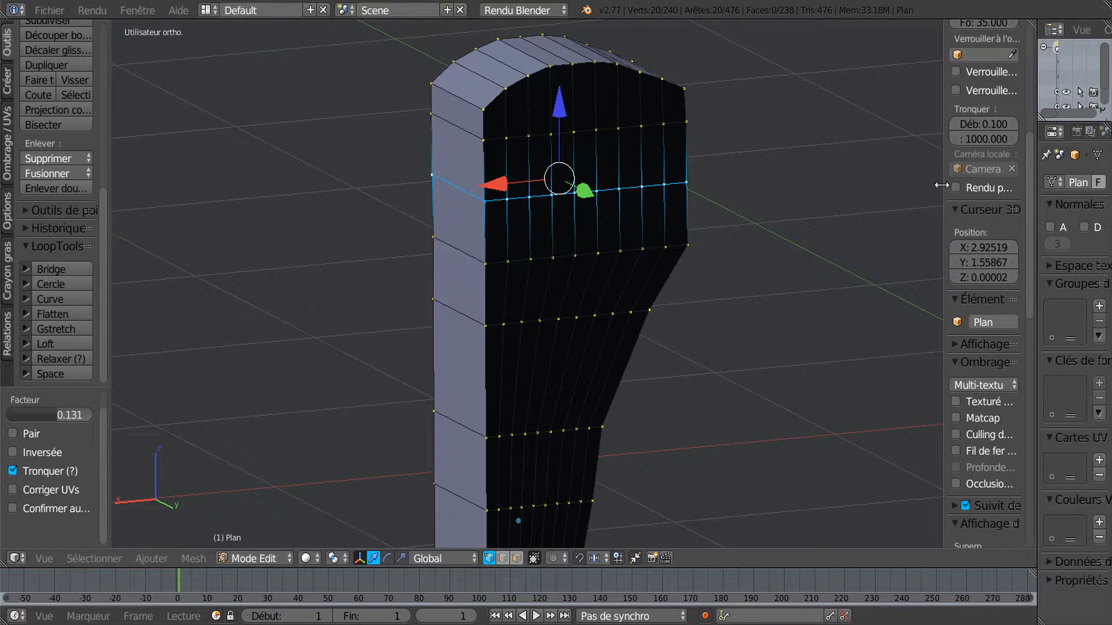
drag(943, 184, 918, 196)
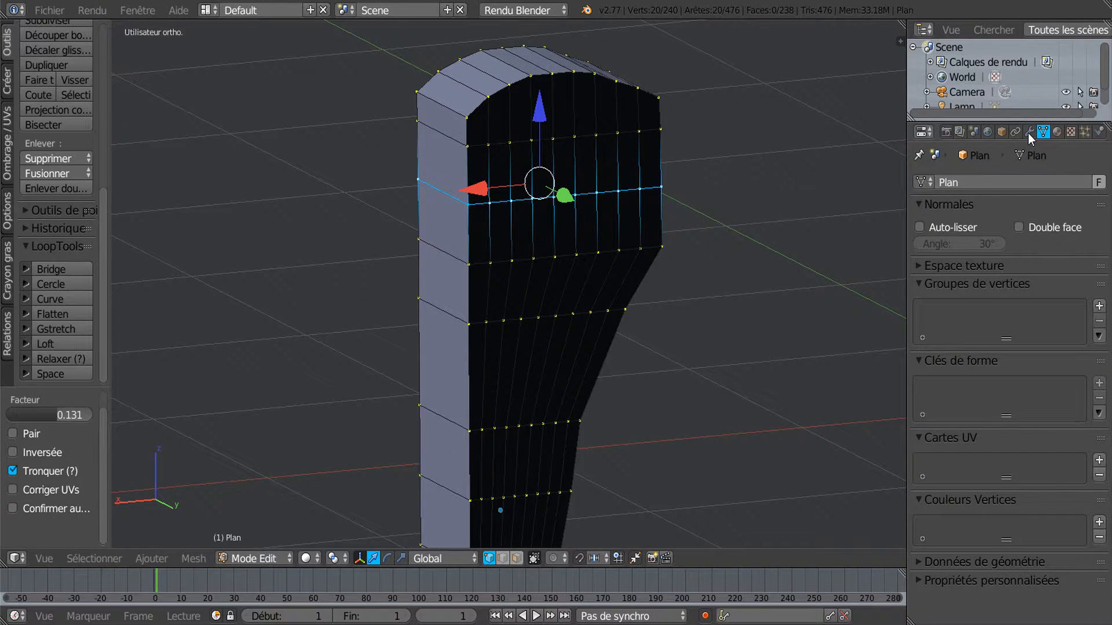
click(1028, 132)
click(994, 181)
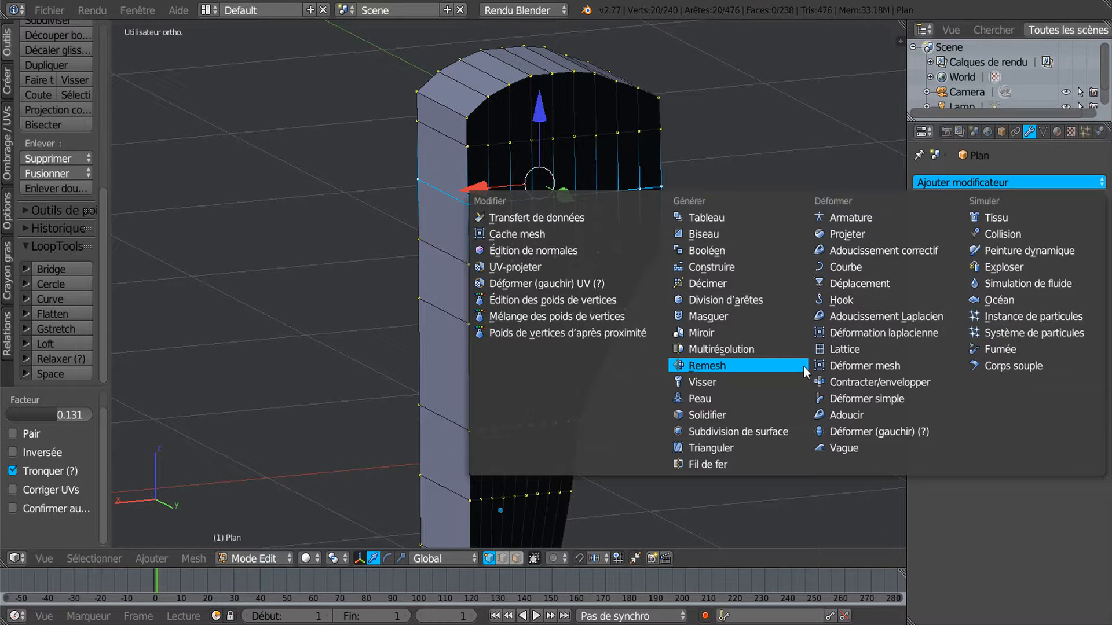
click(749, 433)
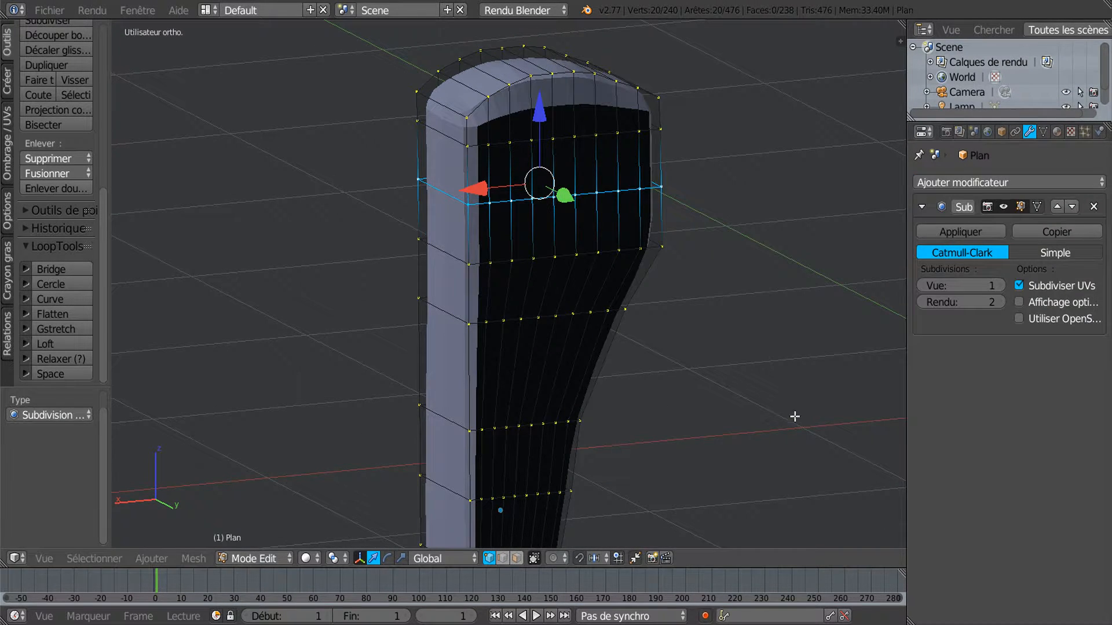
click(999, 285)
middle_drag(576, 412, 484, 422)
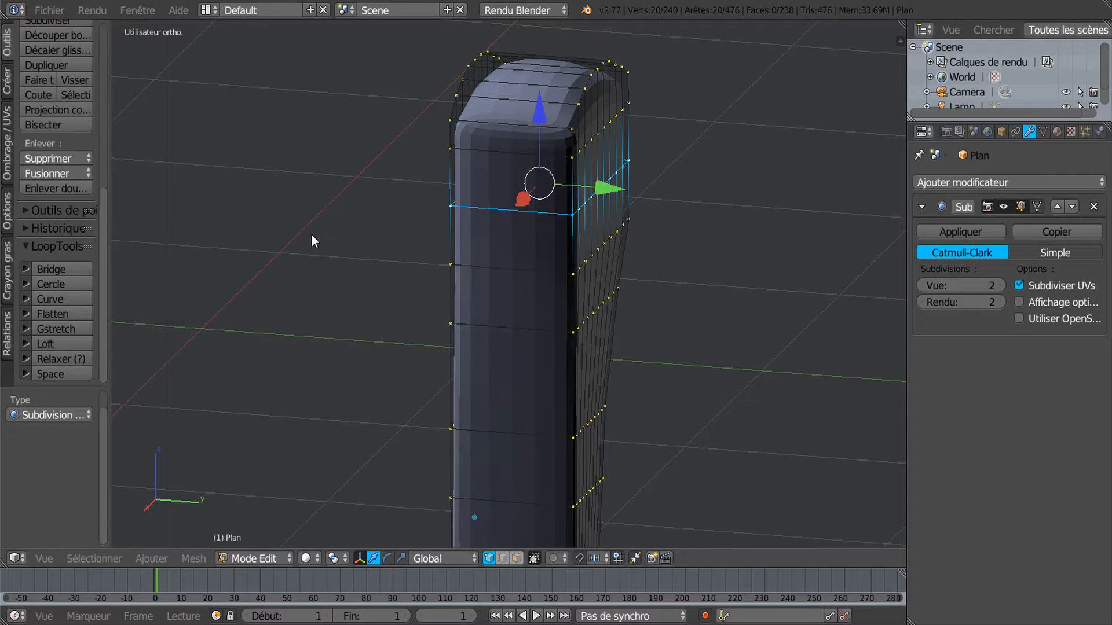
Return to Object mode and apply smooth shading to the handle
key(Tab)
click(7, 37)
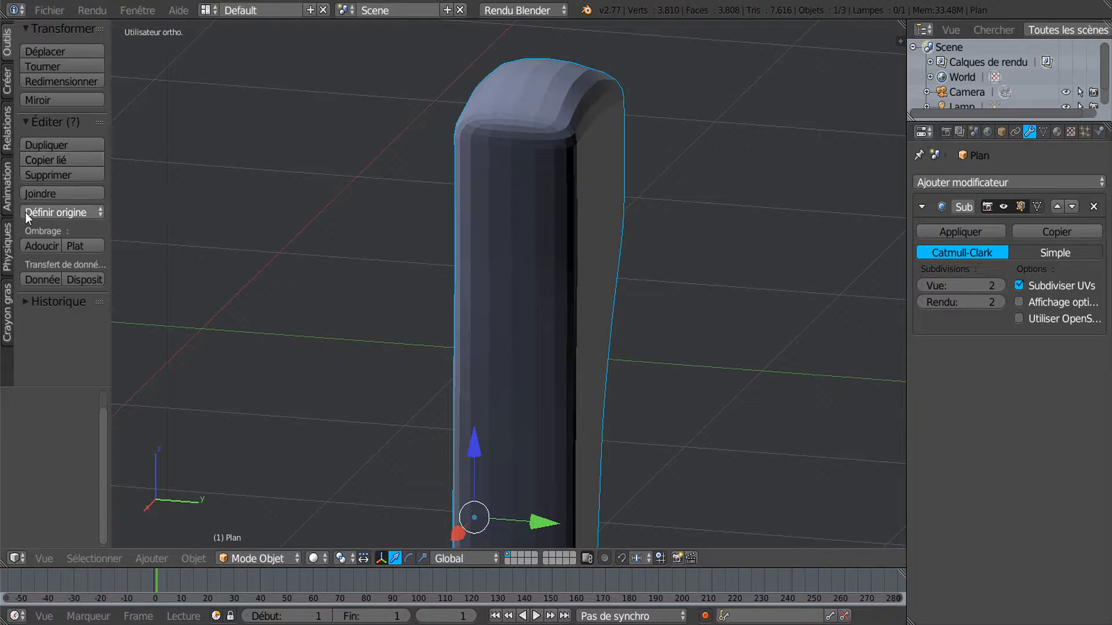
click(41, 245)
mouse_move(641, 266)
middle_down()
mouse_move(543, 265)
mouse_move(705, 255)
mouse_move(775, 221)
middle_up()
Smooth the two arched edge loops at the handle's rounded top one after the other with LoopTools Relax, using cubic interpolation and one iteration
key(Tab)
middle_drag(734, 253, 598, 330)
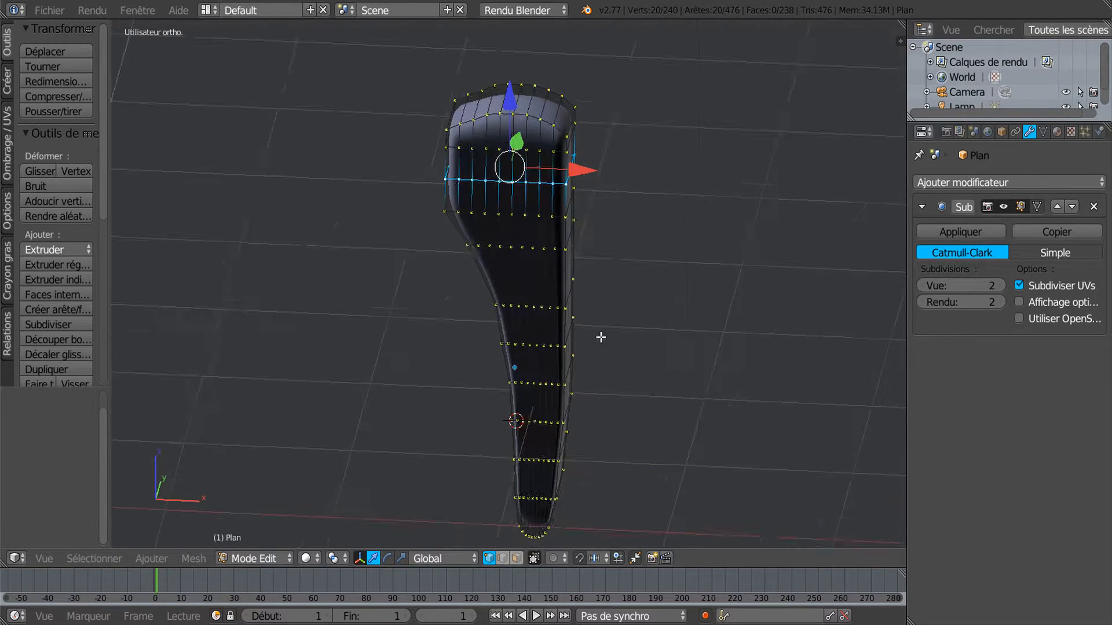
scroll(634, 319, up, 4)
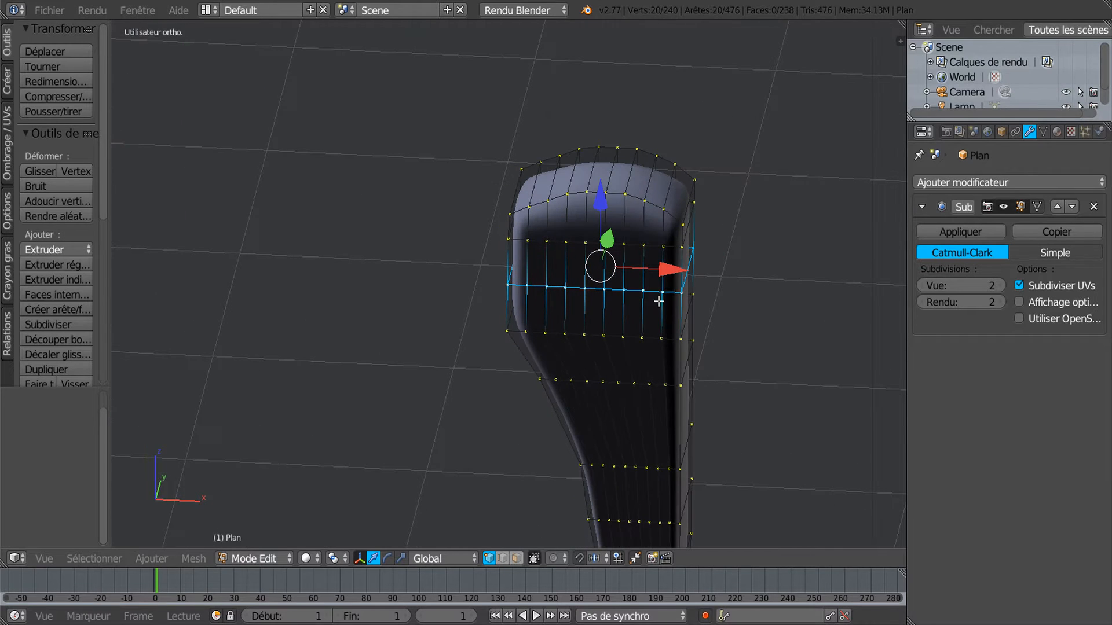
key(super)
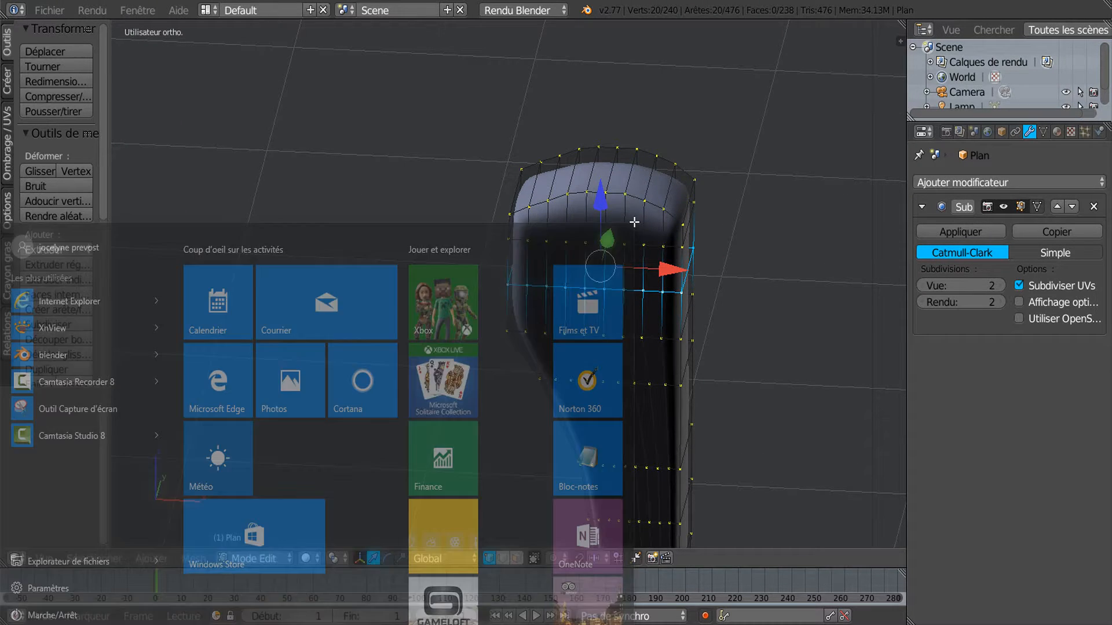
key(super)
alt+right_click(626, 197)
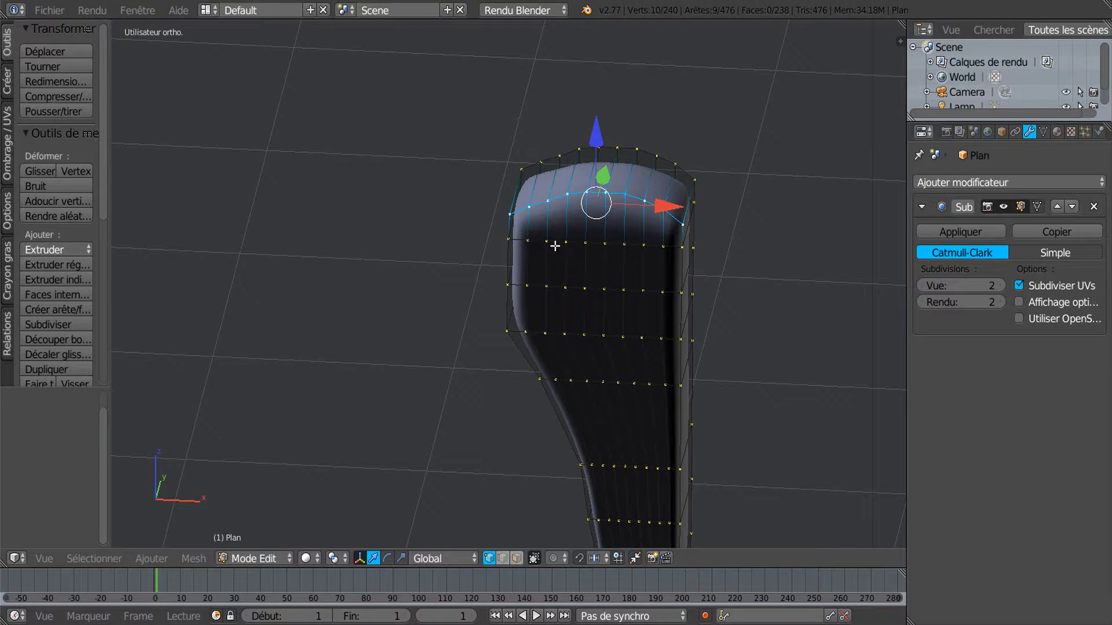
drag(103, 208, 107, 387)
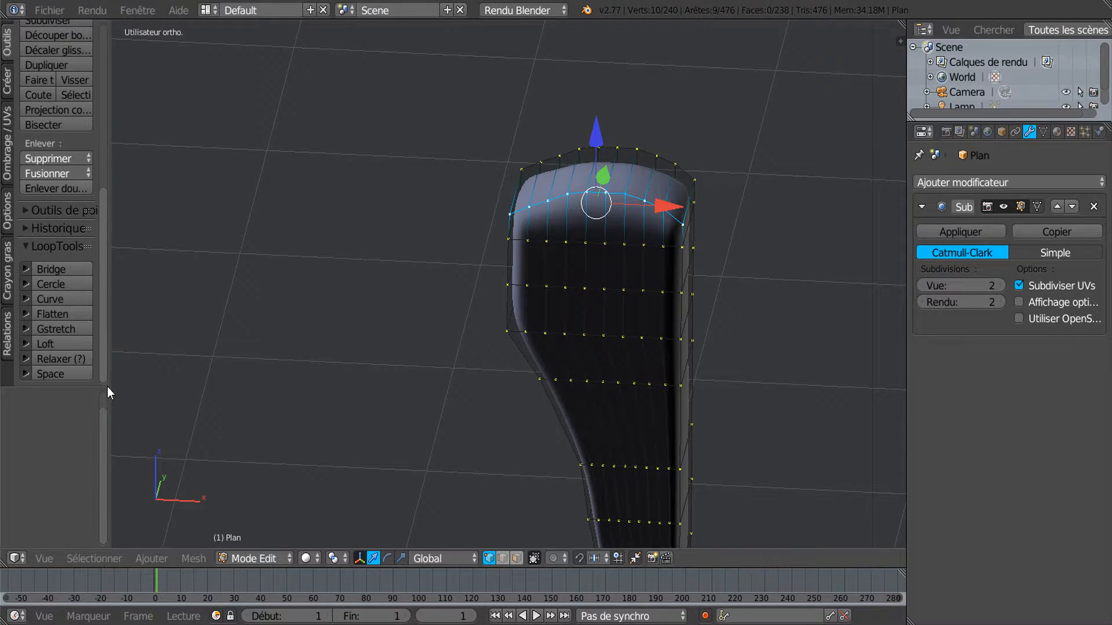
click(53, 357)
alt+right_click(647, 149)
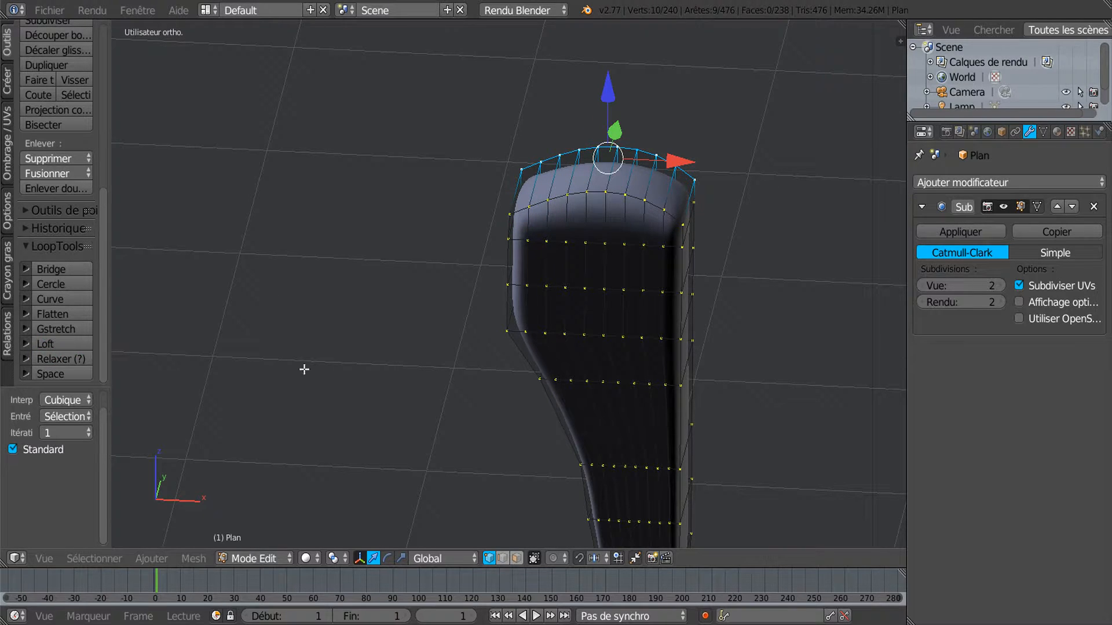
Relax the two edge loops bordering the handle's curved narrow side with LoopTools, excluding their uppermost straight section from the selection
middle_drag(541, 355, 595, 315)
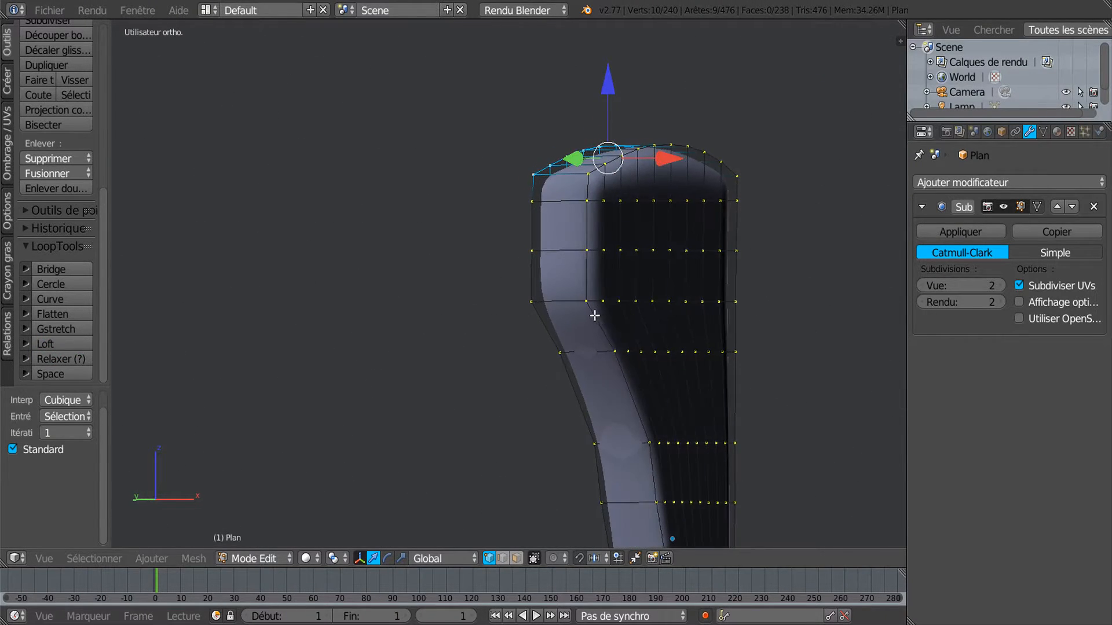
alt+right_click(625, 367)
scroll(688, 318, down, 2)
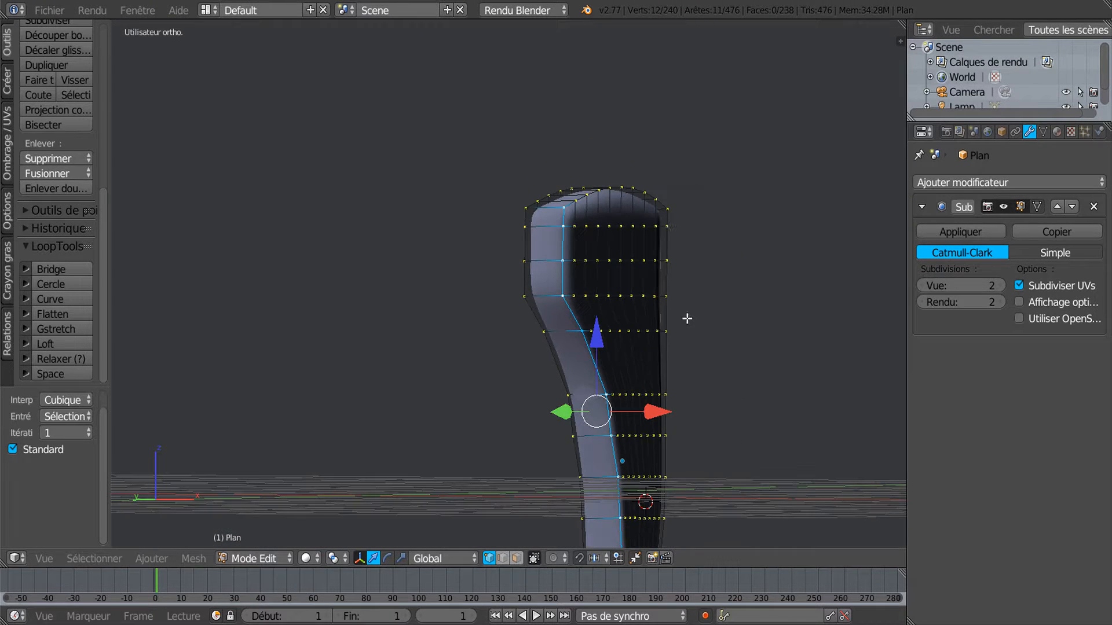
shift+middle_drag(668, 361, 608, 243)
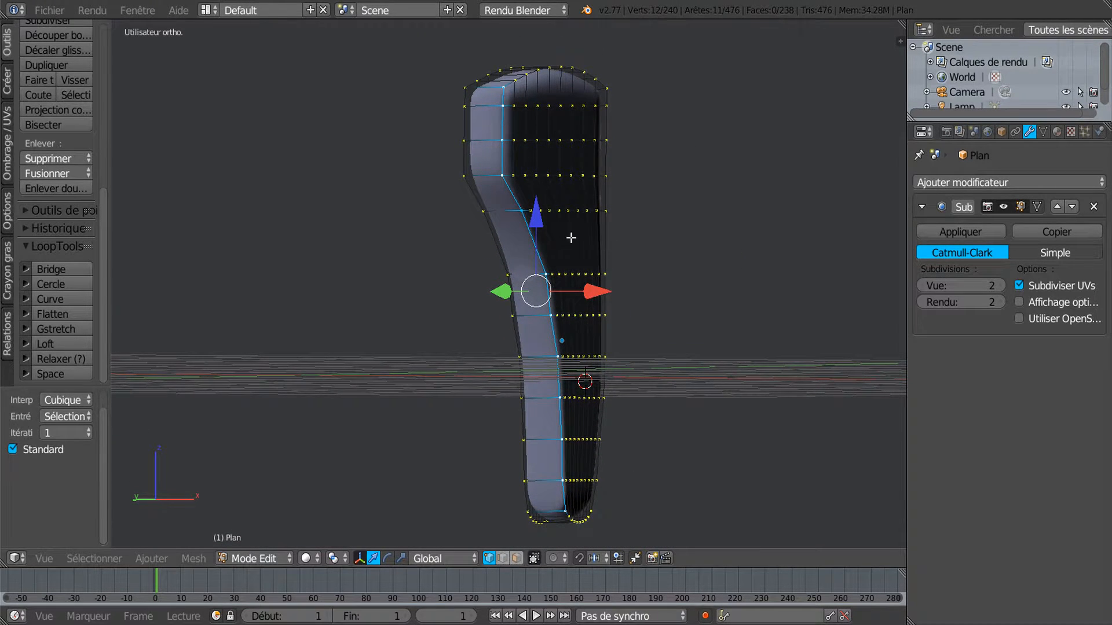
key(c)
middle_drag(517, 139, 498, 83)
right_click(497, 83)
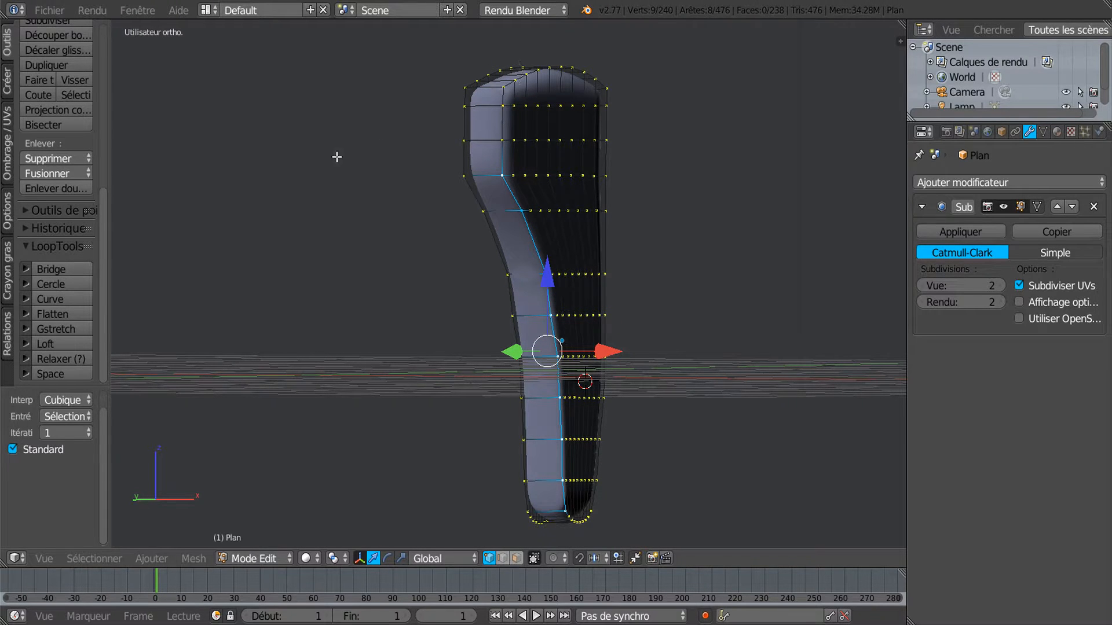
alt+right_click(491, 237)
key(c)
middle_drag(484, 158, 466, 68)
right_click(306, 229)
click(74, 358)
Relax the two rounded edge loops at the handle's lower end one after the other with LoopTools
mouse_move(469, 441)
middle_down()
mouse_move(468, 453)
mouse_move(479, 446)
mouse_move(469, 467)
mouse_move(461, 445)
mouse_move(476, 440)
middle_up()
shift+middle_drag(579, 500, 582, 345)
scroll(541, 314, up, 1)
scroll(541, 313, up, 3)
shift+right_click(544, 353)
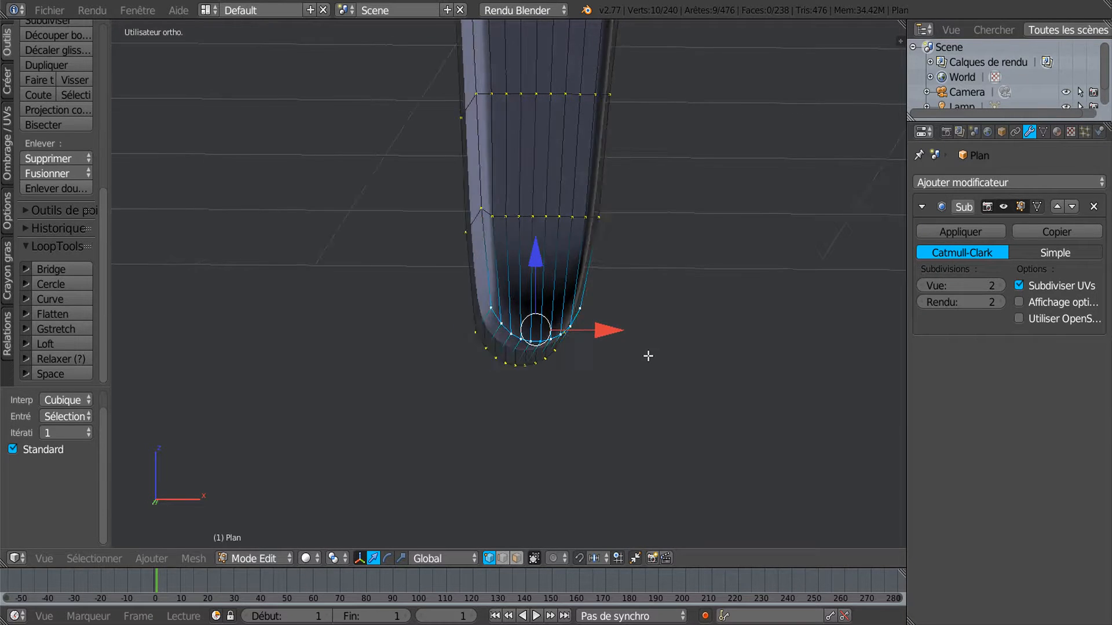
middle_drag(650, 355, 533, 391)
click(57, 360)
alt+right_click(443, 361)
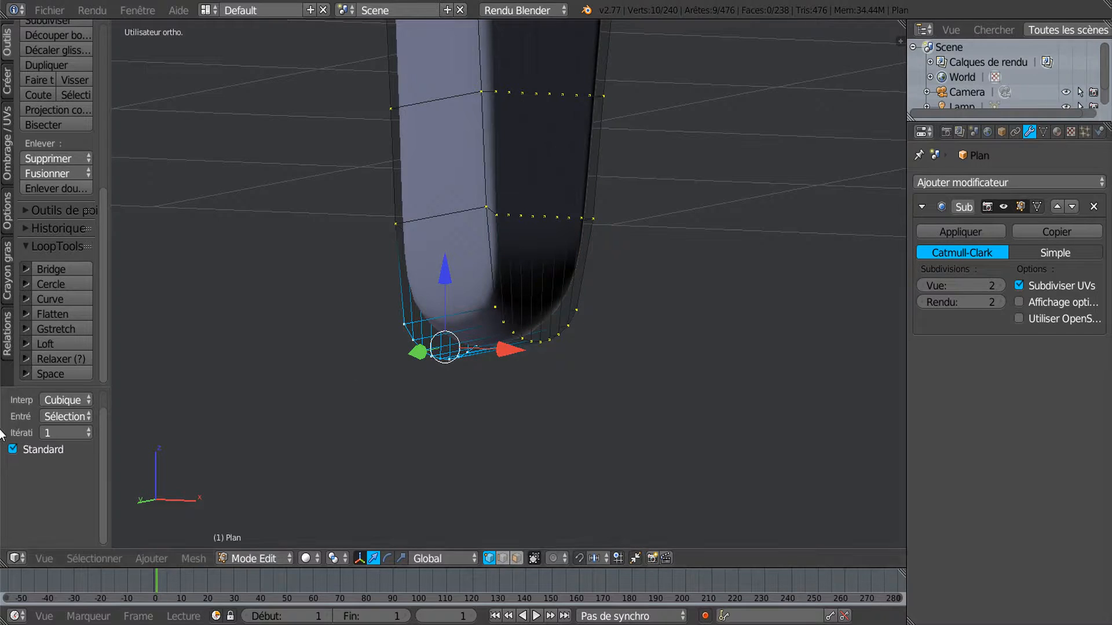
click(57, 359)
Examine the smoothed handle from several angles in Object mode
middle_drag(504, 417, 535, 281)
shift+middle_drag(546, 168, 612, 329)
key(Tab)
mouse_move(574, 293)
middle_down()
mouse_move(595, 286)
mouse_move(658, 338)
mouse_move(610, 328)
mouse_move(657, 318)
mouse_move(674, 271)
mouse_move(745, 271)
mouse_move(663, 275)
mouse_move(663, 388)
middle_up()
scroll(664, 282, up, 2)
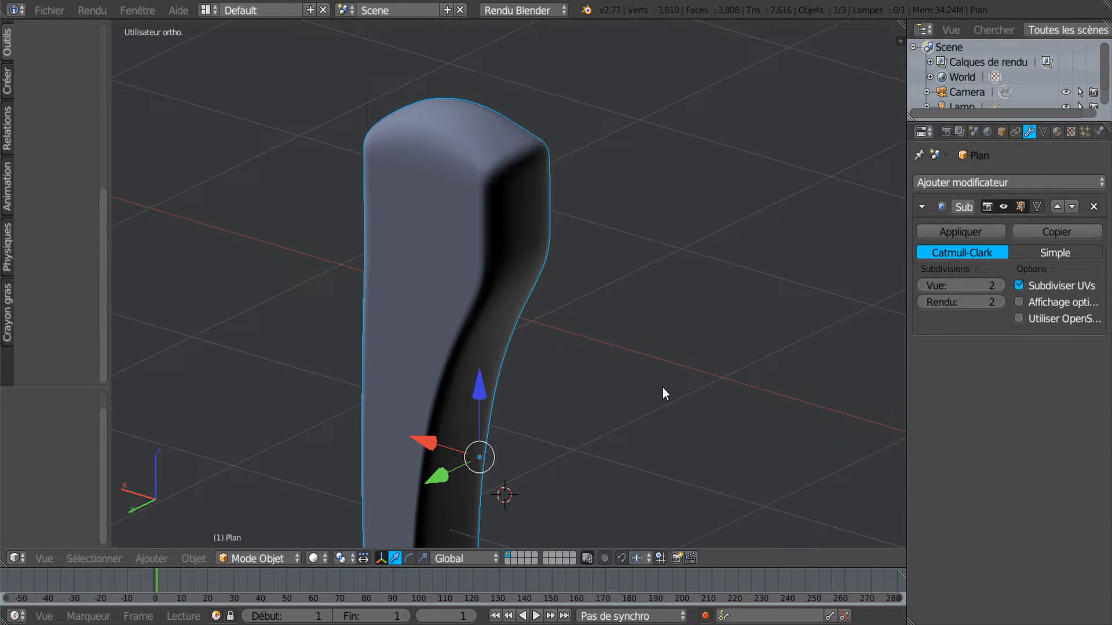
middle_drag(523, 233, 746, 259)
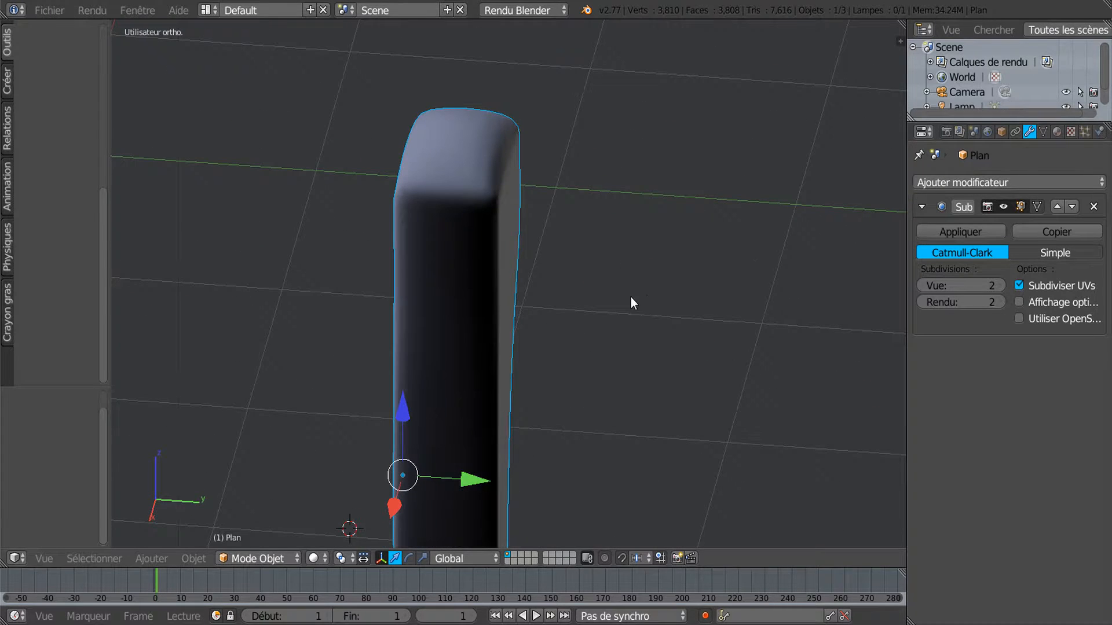
Inset two adjacent faces near the top of the handle's straight narrow side by about 0.0486 in face select mode
key(Tab)
middle_drag(435, 259, 447, 229)
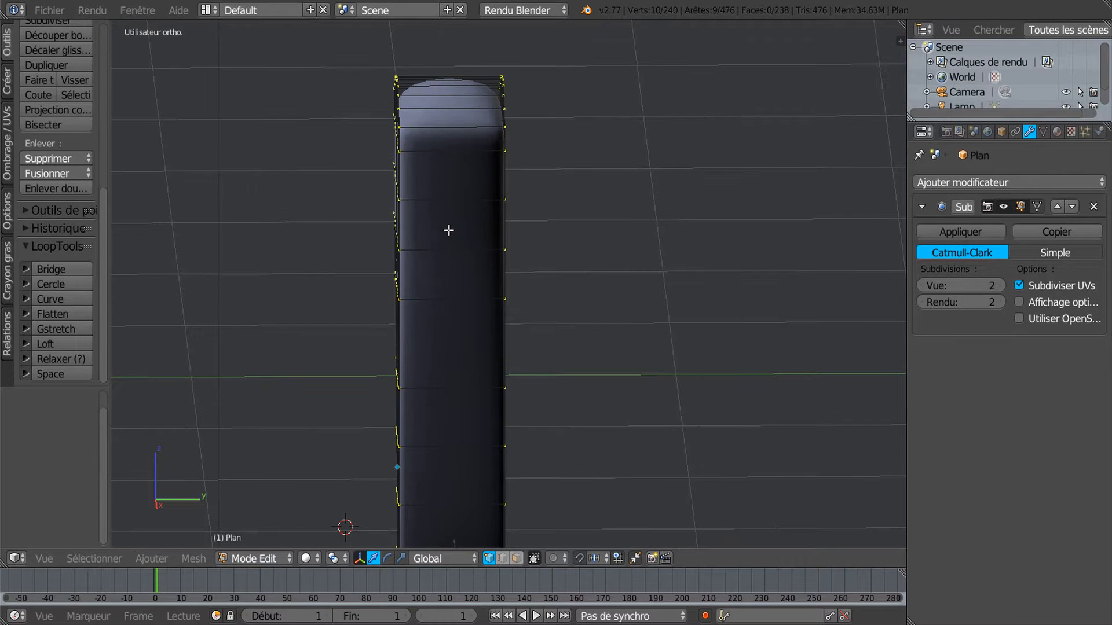
click(516, 559)
right_click(449, 173)
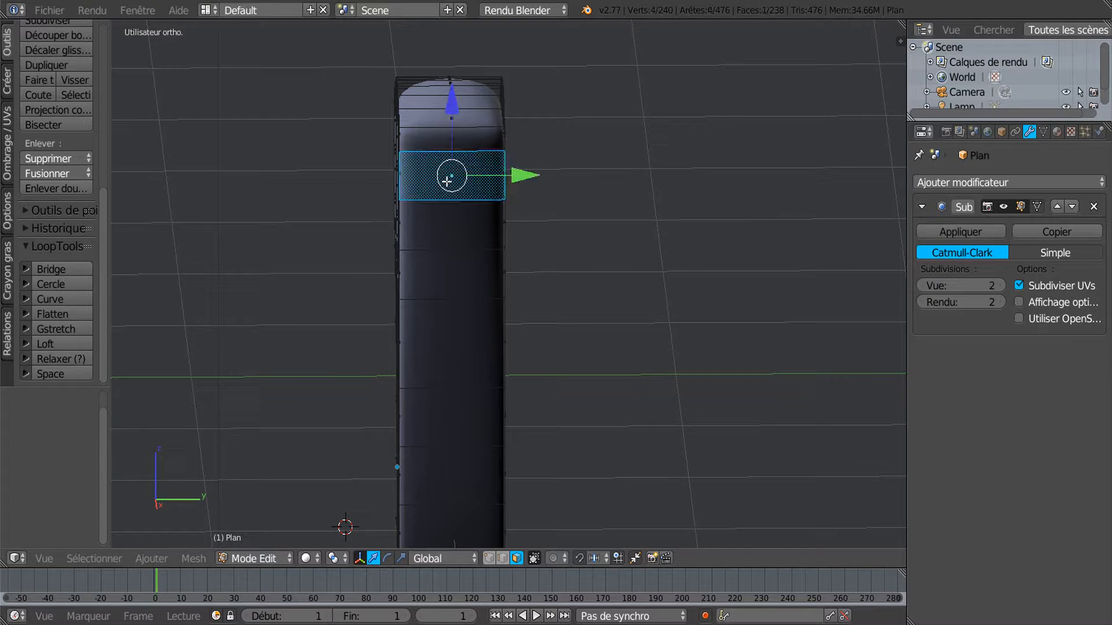
shift+right_click(449, 218)
middle_drag(628, 260, 625, 249)
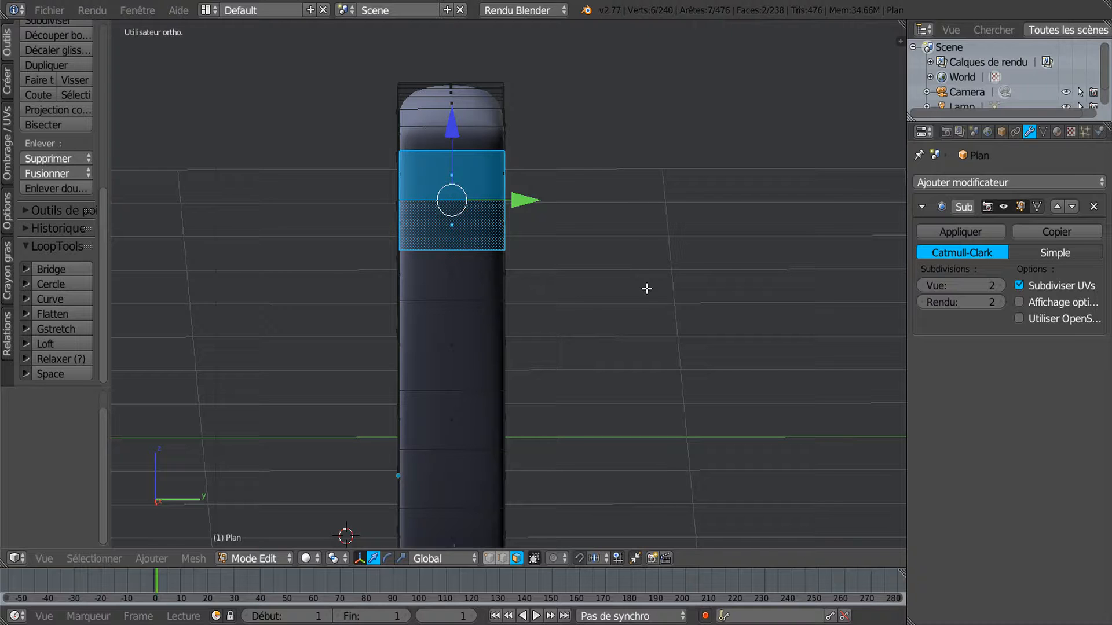
key(i)
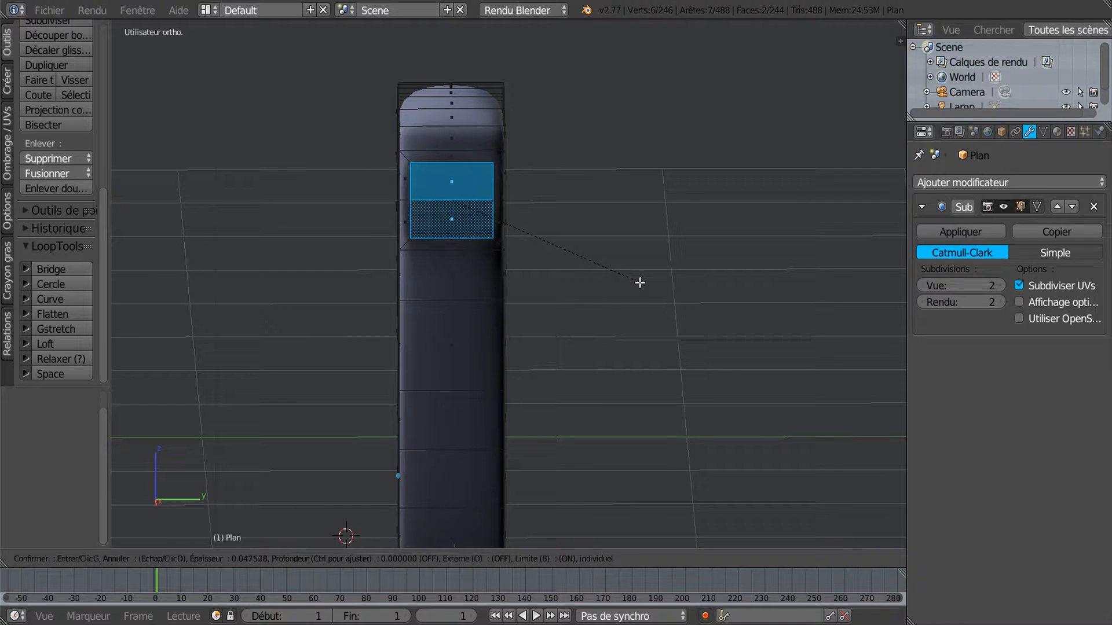
click(640, 282)
middle_drag(481, 288, 499, 325)
scroll(459, 260, up, 3)
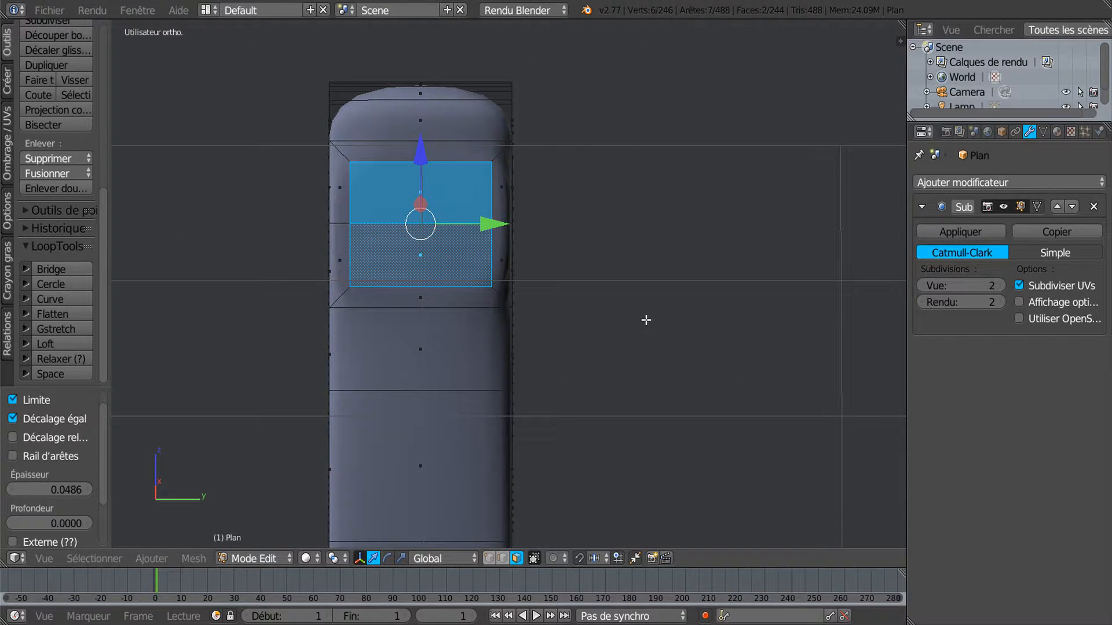
Compare the inset area with the push button on the background template in front orthographic view
key(KP_1)
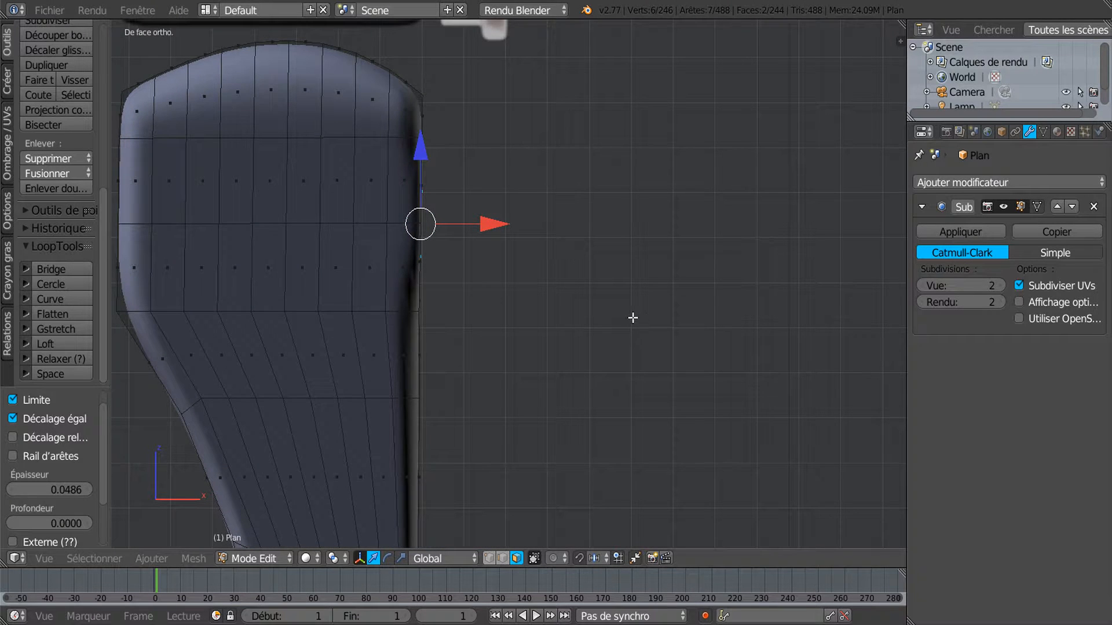
scroll(622, 303, down, 4)
shift+middle_drag(641, 211, 657, 293)
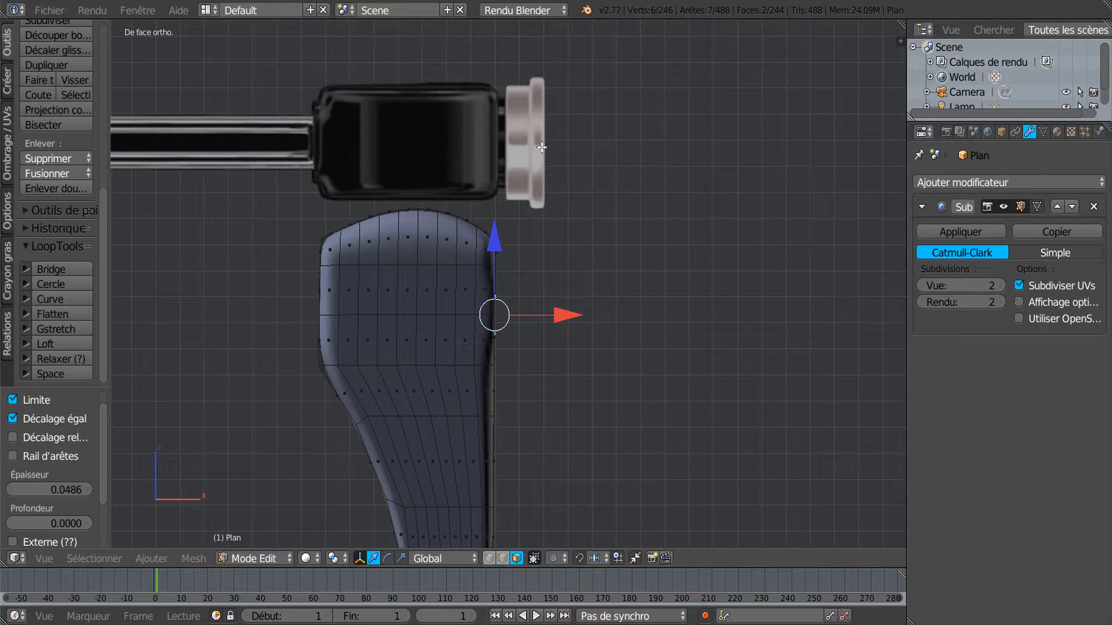
scroll(608, 316, down, 2)
middle_drag(696, 332, 612, 363)
scroll(521, 342, up, 3)
scroll(525, 377, up, 2)
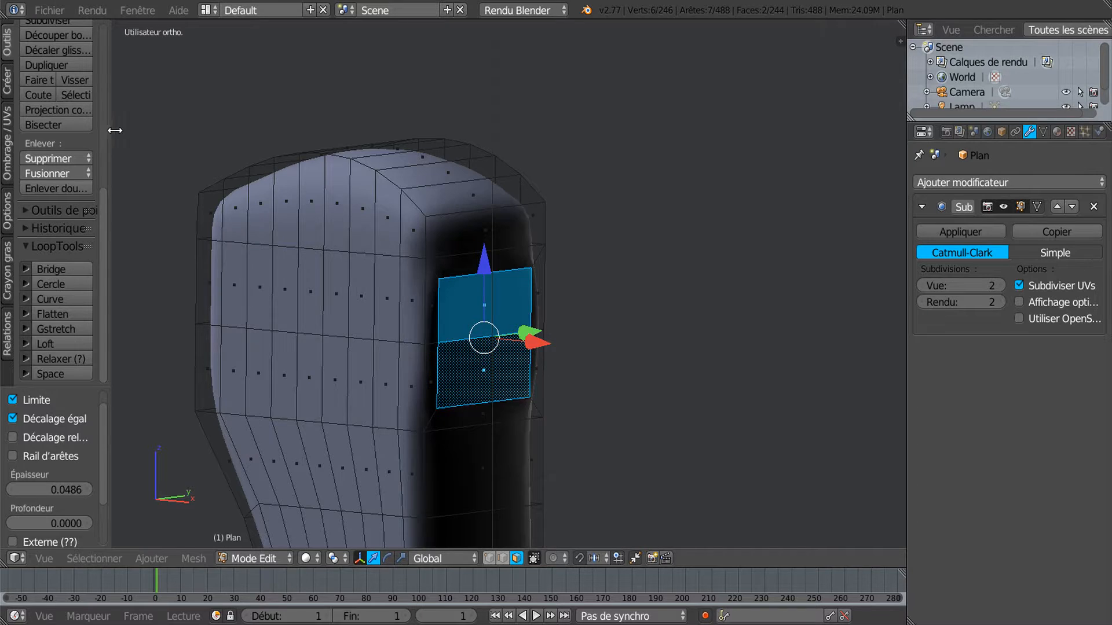
Subdivide the two inset faces twice with one cut each time
drag(114, 130, 140, 110)
scroll(8, 50, up, 10)
scroll(39, 243, down, 5)
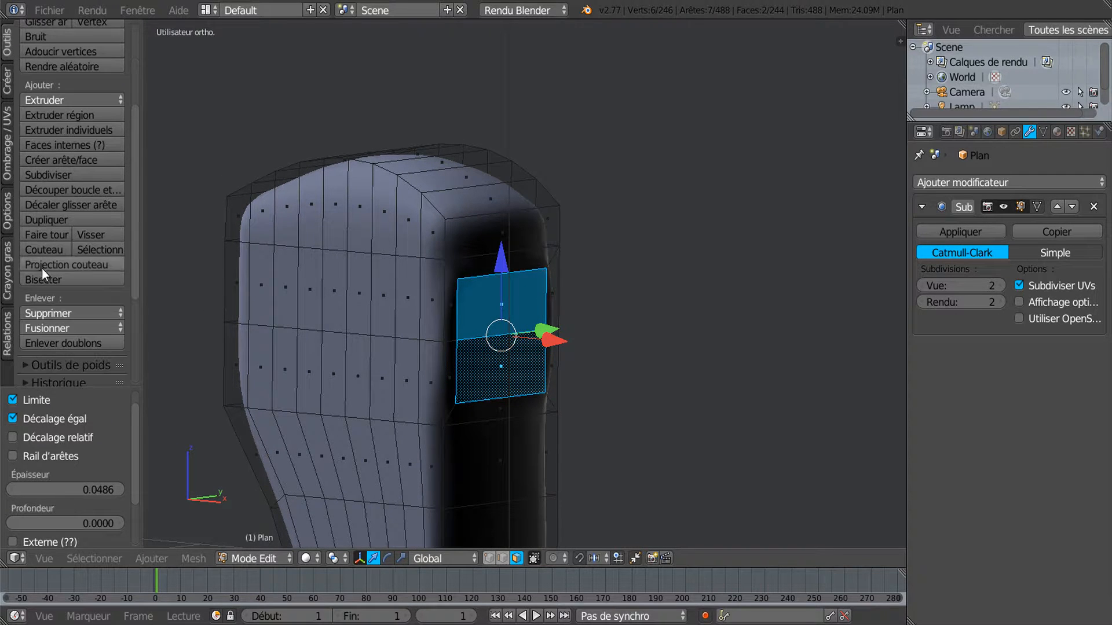
click(43, 175)
click(43, 175)
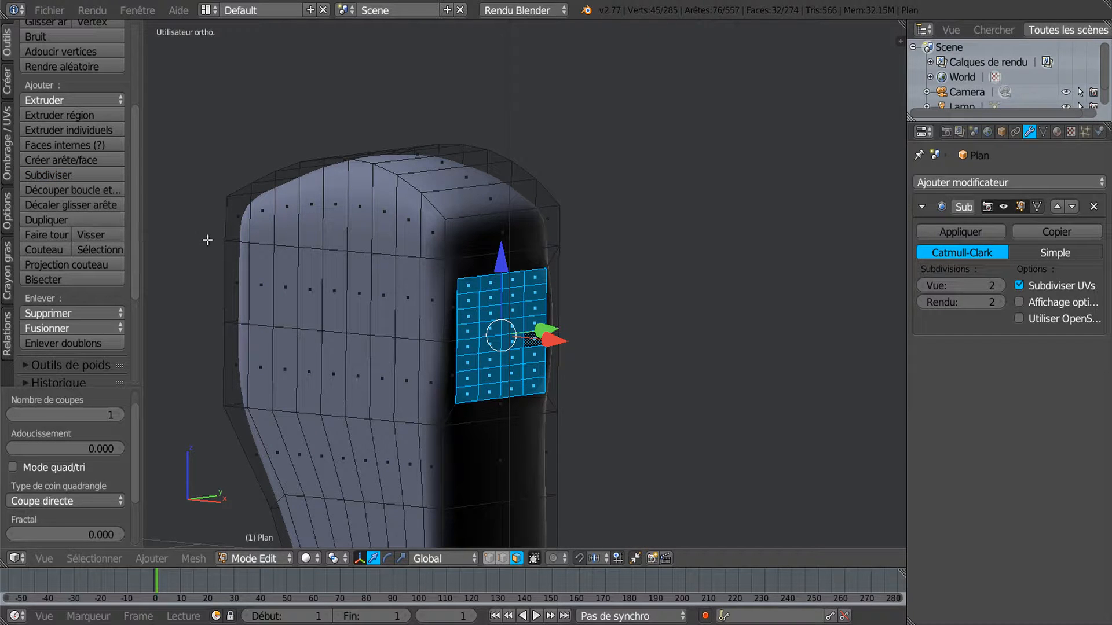
Delete the subdivided faces to open a hole in the handle's narrow side
scroll(207, 240, down, 3)
scroll(211, 239, up, 1)
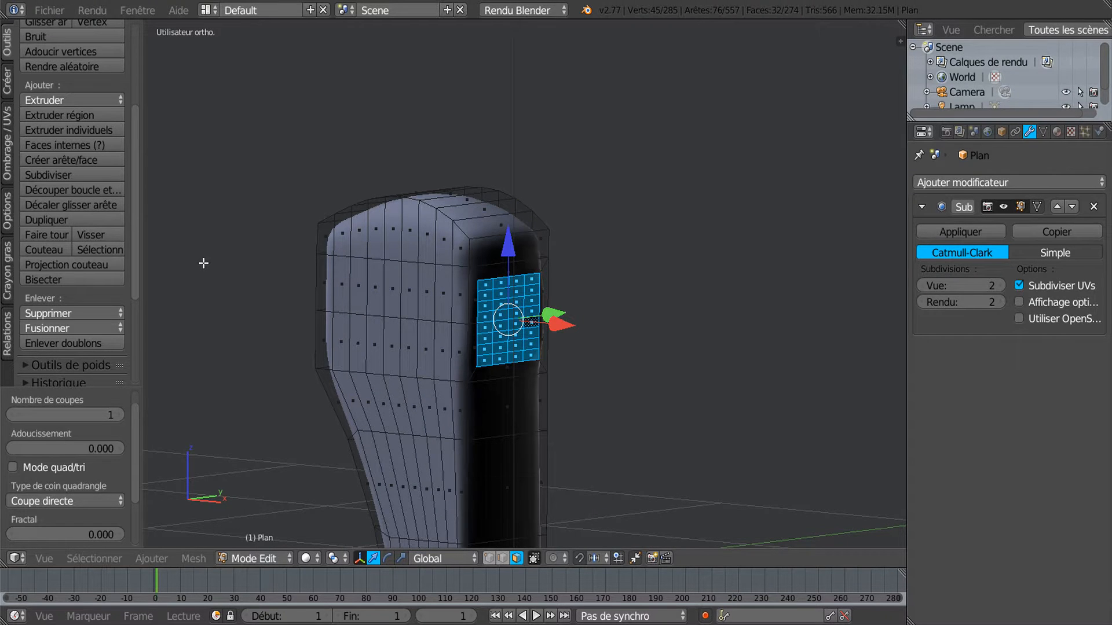
key(x)
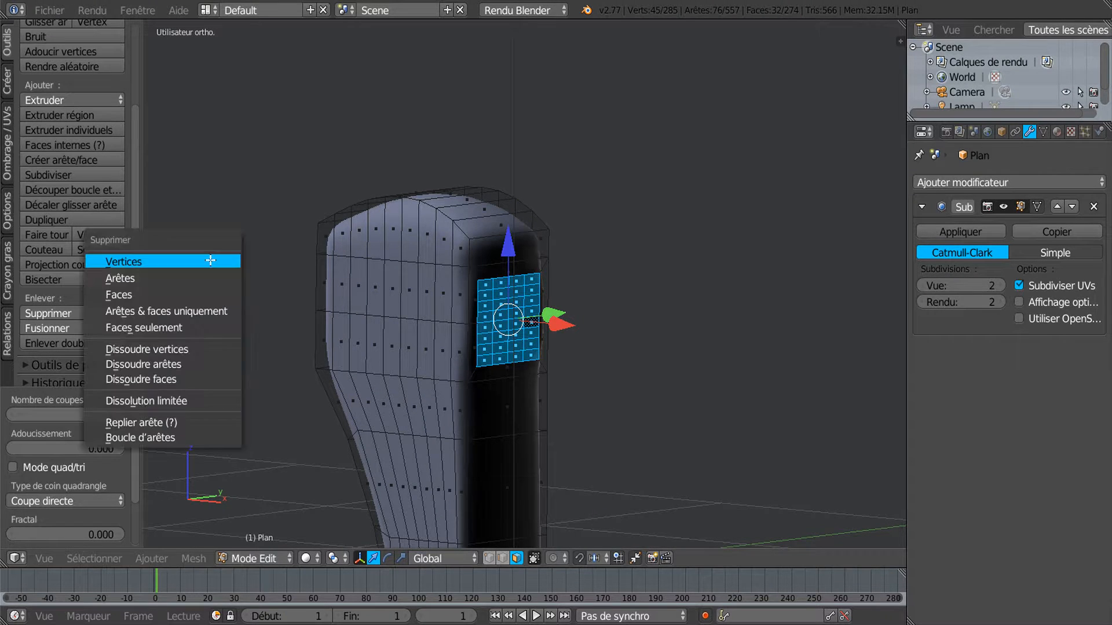
click(182, 292)
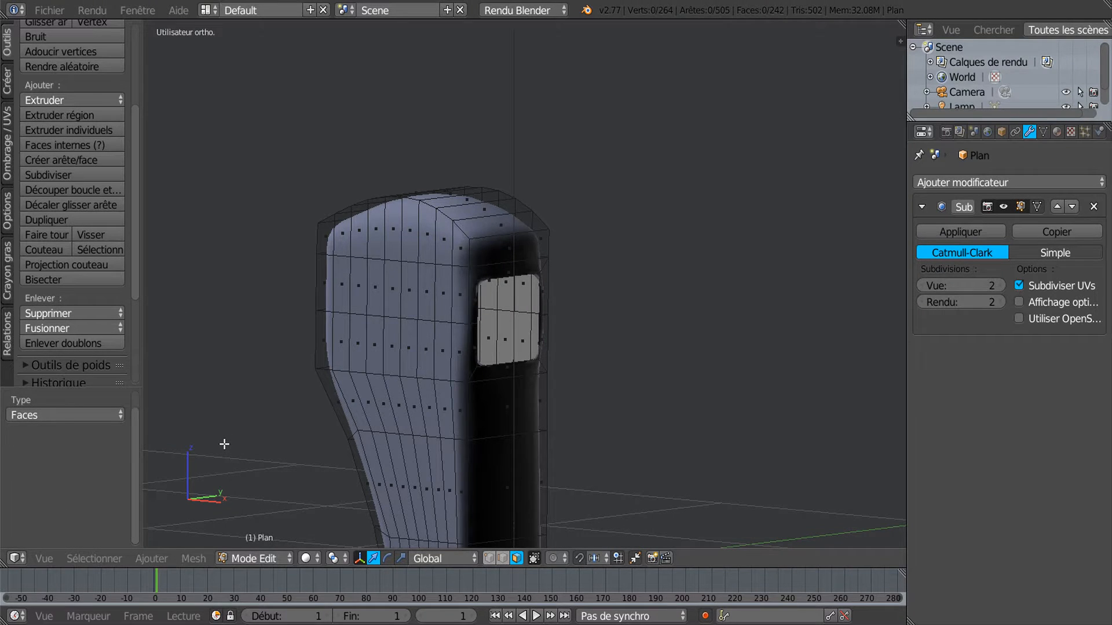
Select the boundary loop of the opening and turn it into a circle with LoopTools, using the best-fit method
key(a)
click(93, 557)
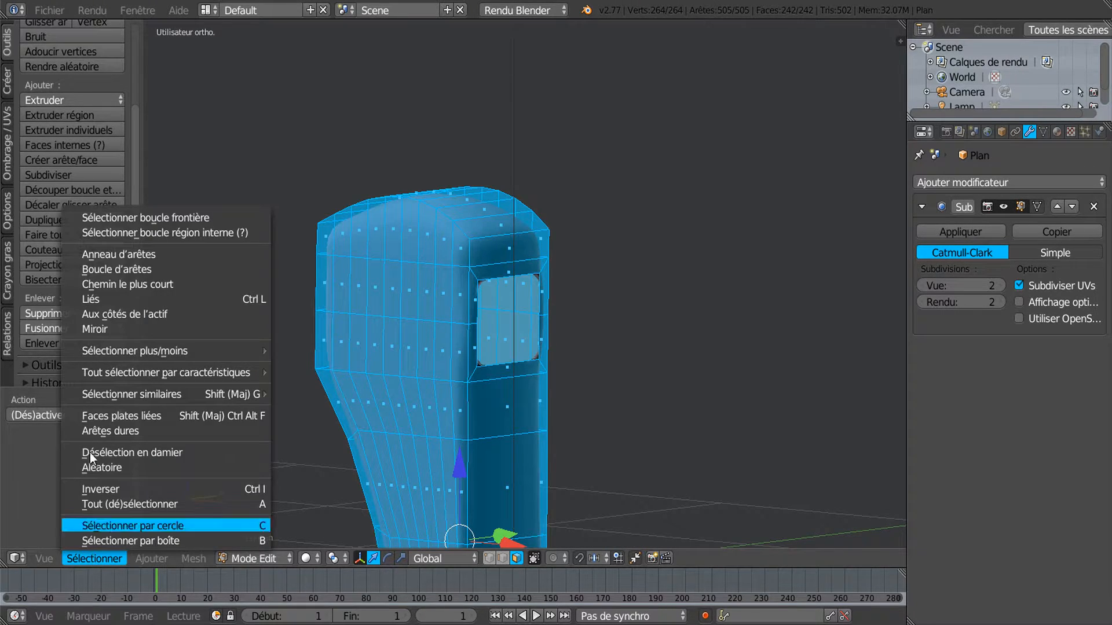
click(120, 218)
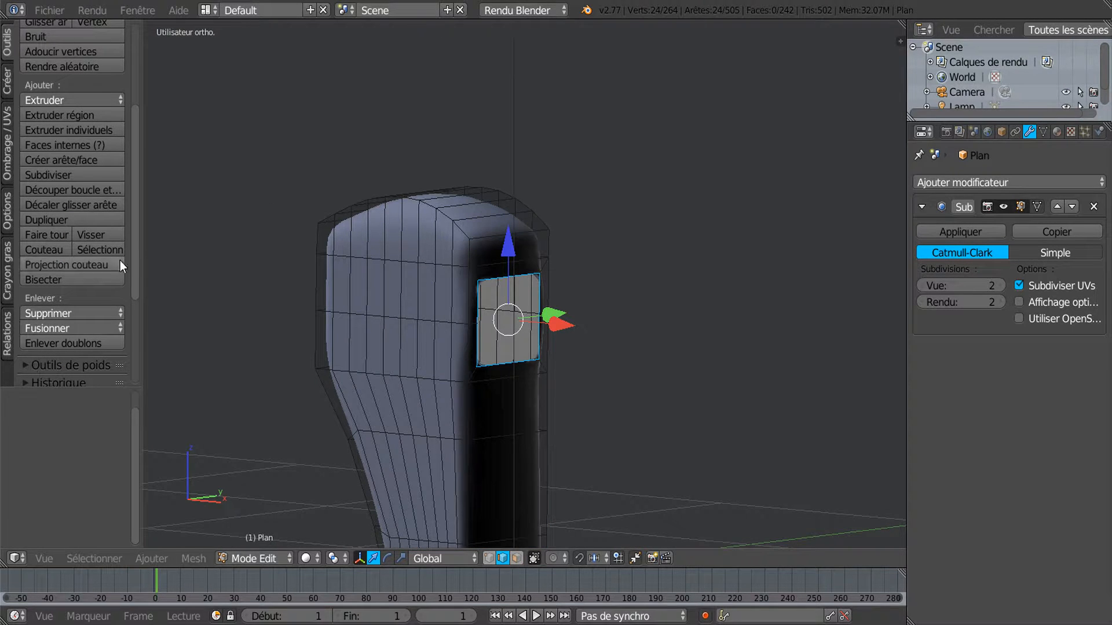
scroll(137, 283, down, 3)
scroll(68, 318, down, 1)
scroll(69, 319, down, 2)
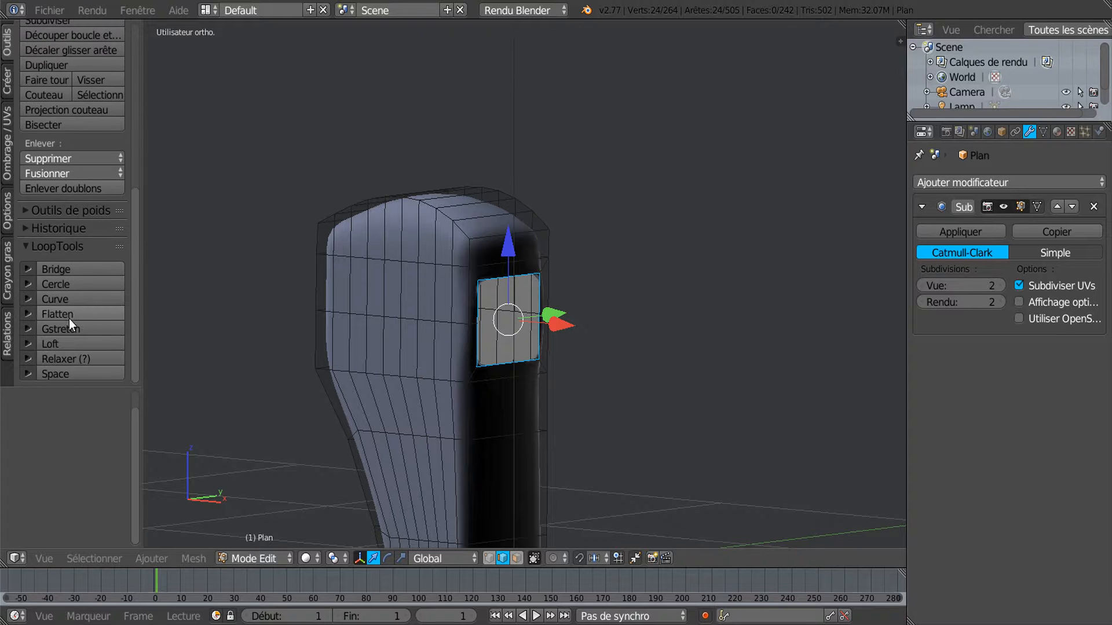
click(60, 284)
middle_drag(598, 363, 570, 397)
scroll(506, 383, up, 3)
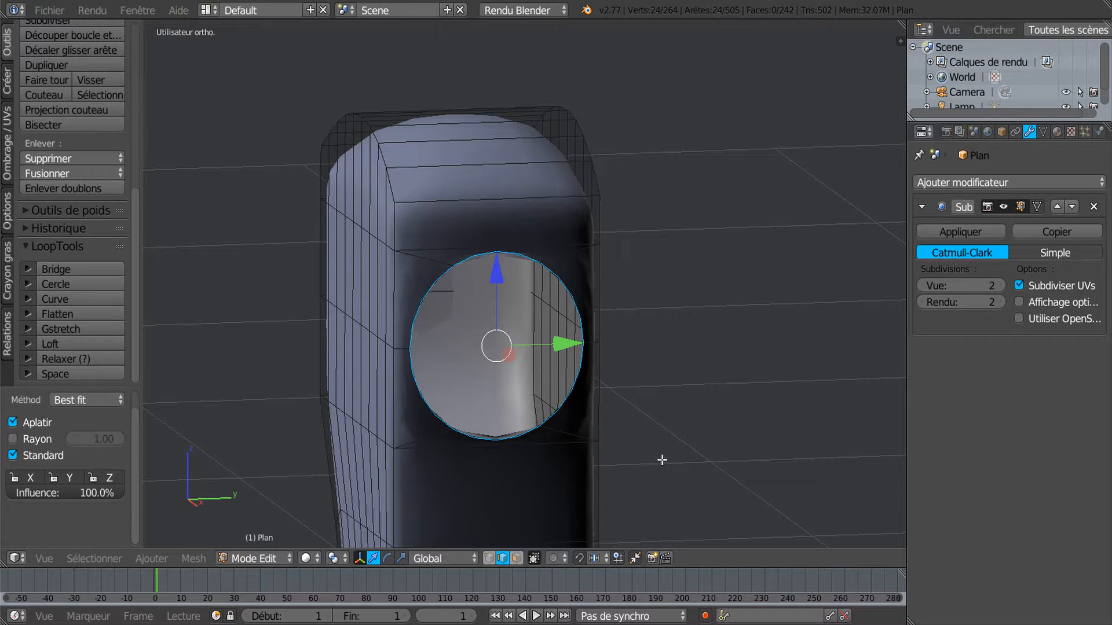
Scale the circular opening's boundary loop down to about 0.888
key(s)
click(645, 444)
middle_drag(645, 444, 596, 421)
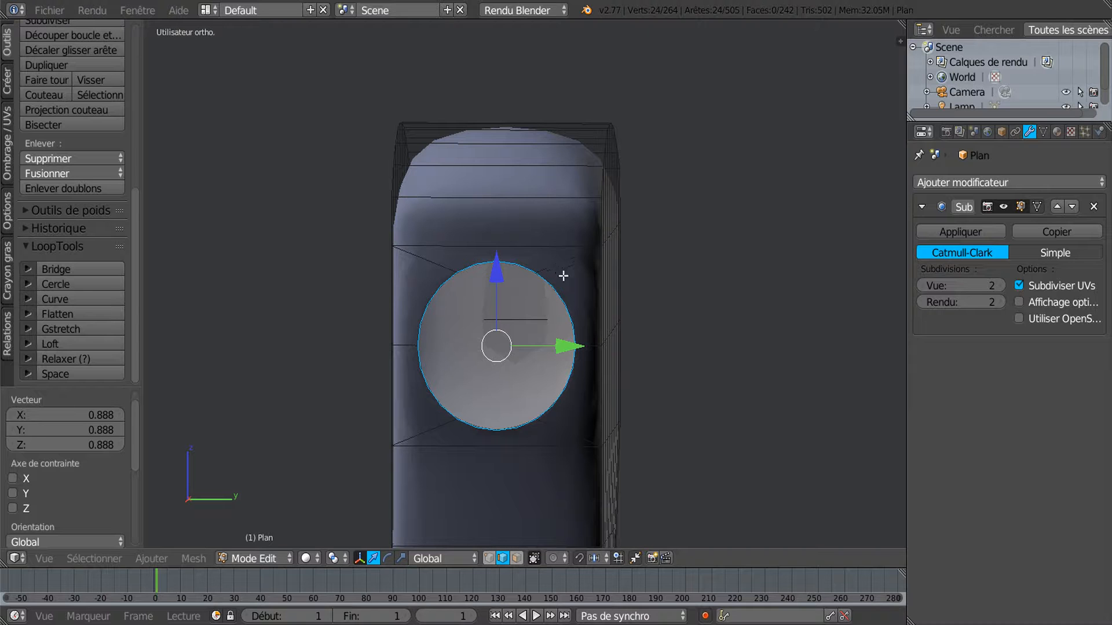
Try to inset the six faces surrounding the circular opening by about 0.0237
click(517, 557)
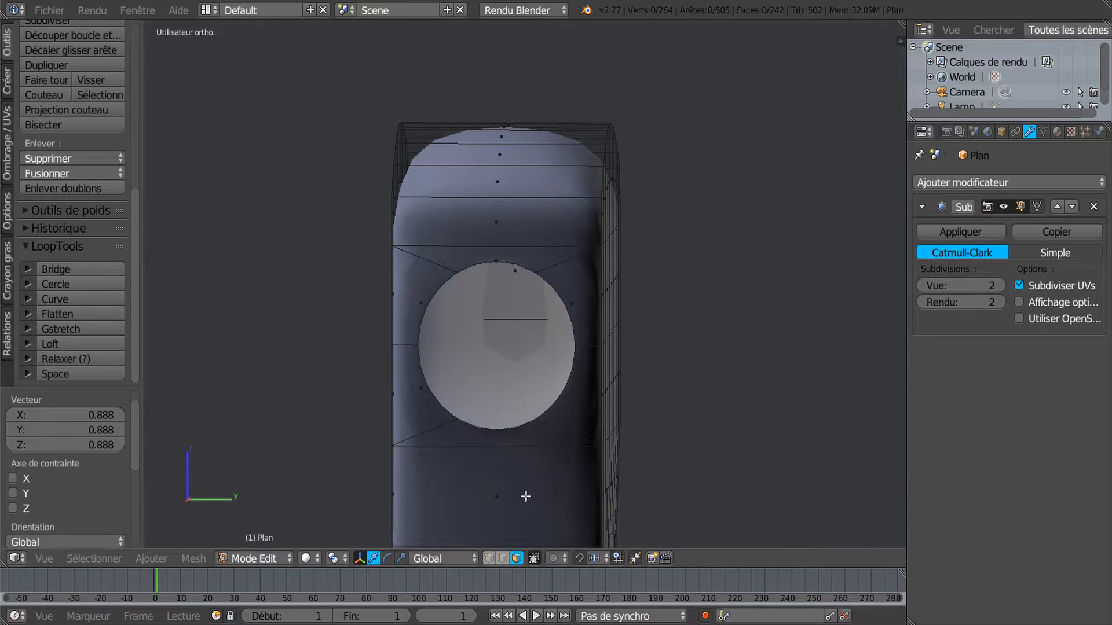
click(575, 231)
shift+click(411, 270)
shift+click(410, 273)
shift+click(412, 371)
shift+click(521, 436)
shift+click(590, 399)
middle_drag(746, 426, 744, 385)
key(i)
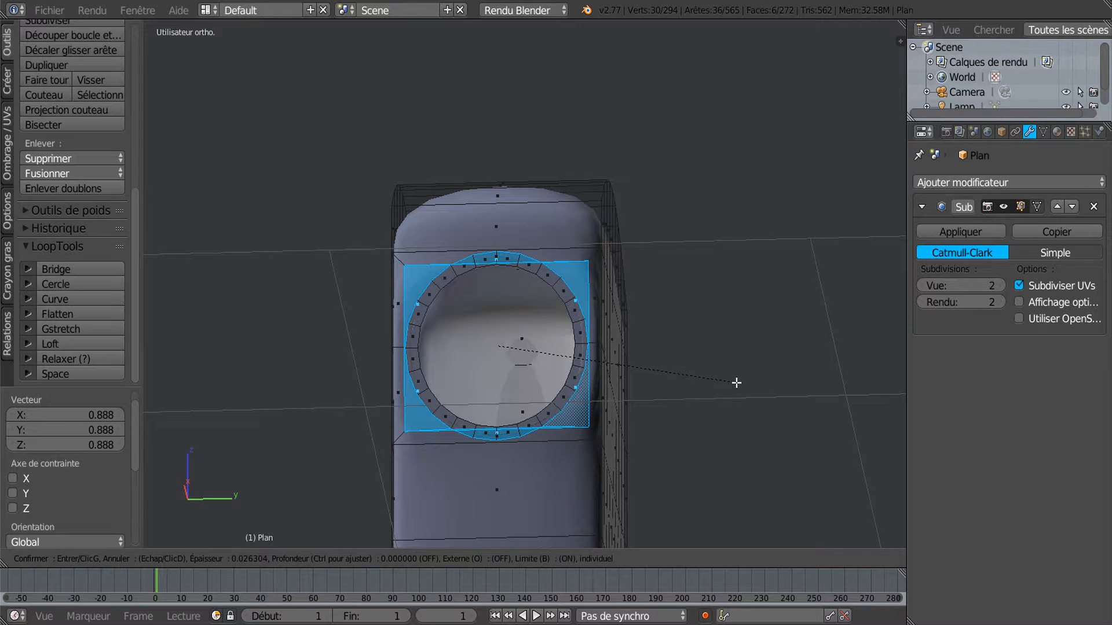
click(738, 382)
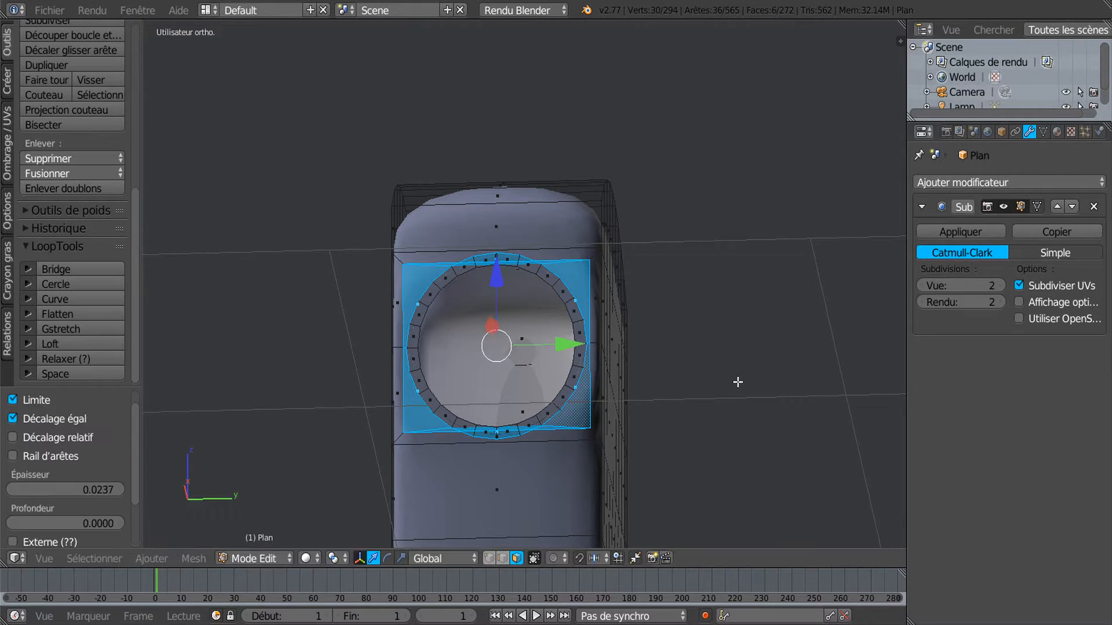
Undo the inset and the face selection, going back to the selected boundary loop of the circular opening
middle_drag(700, 397, 686, 375)
key(ctrl+z)
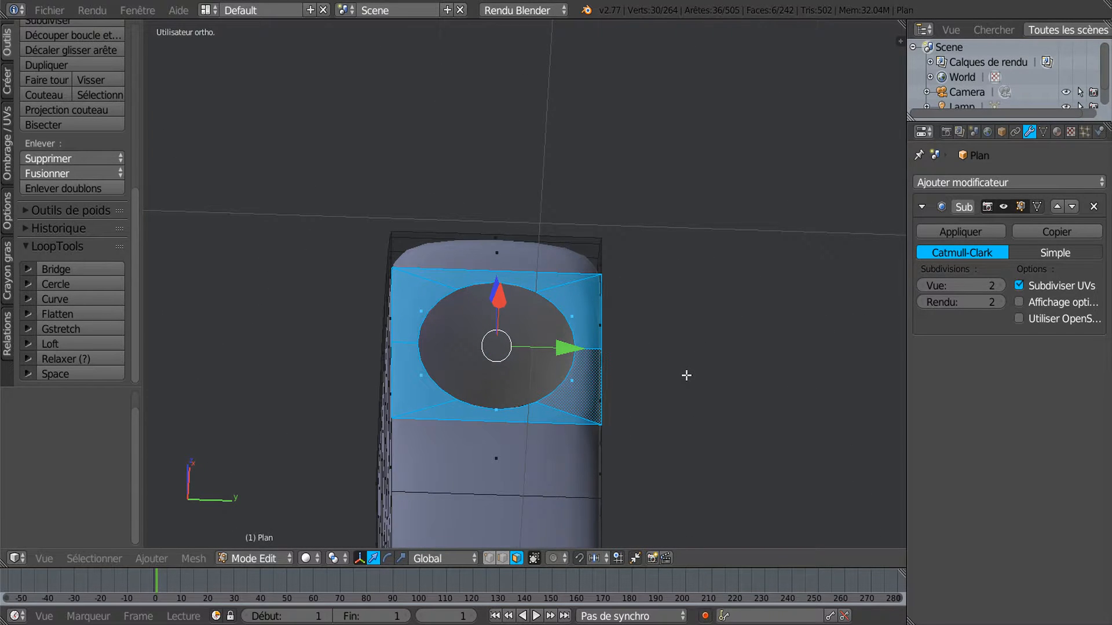
key(ctrl+z)
key(ctrl+z)
key(ctrl+z)
key(ctrl+z)
key(ctrl+z)
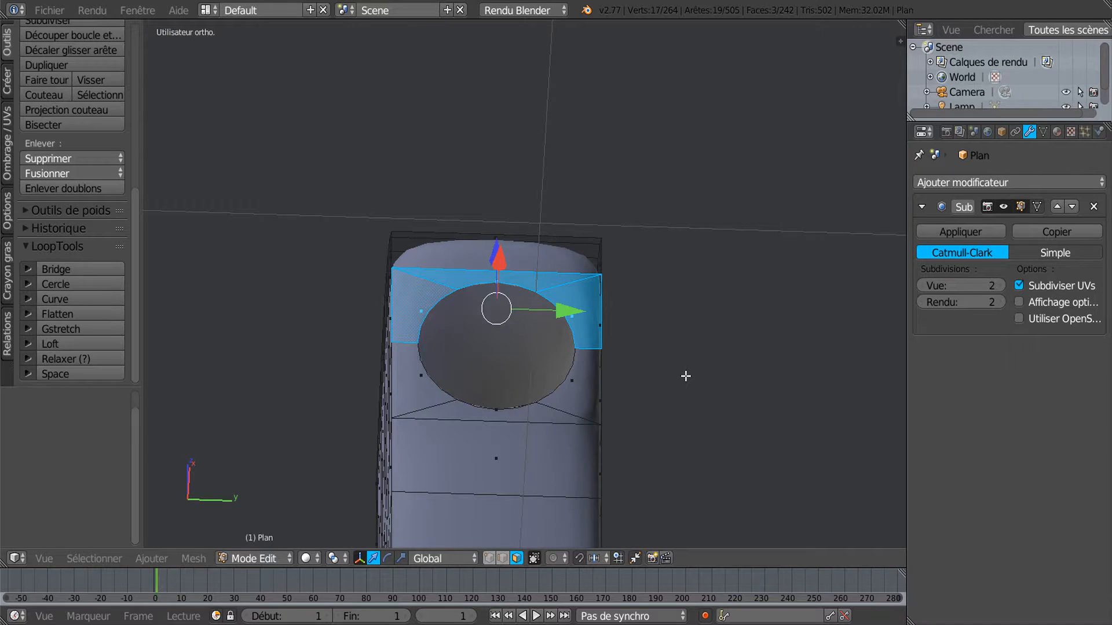
key(ctrl+z)
key(ctrl+z)
Extrude the circular opening's boundary loop and move the new loop outward about 0.023 along the X axis
mouse_move(682, 377)
middle_down()
mouse_move(710, 377)
mouse_move(685, 367)
mouse_move(679, 377)
middle_up()
middle_drag(476, 465, 472, 434)
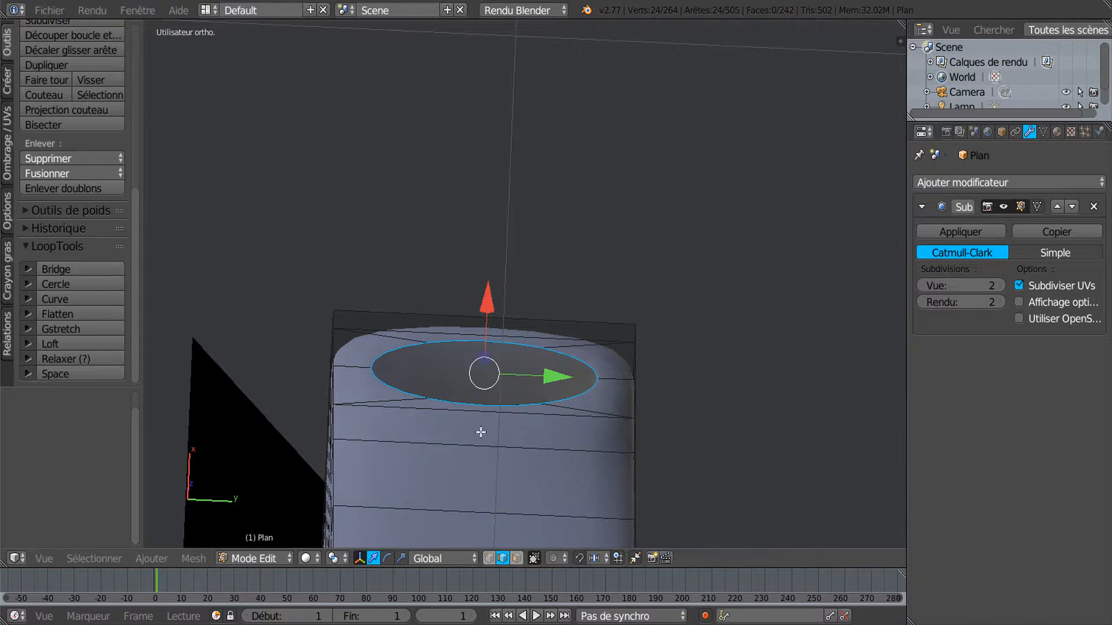
key(e)
key(Escape)
mouse_move(488, 306)
mouse_down()
mouse_move(496, 274)
mouse_move(495, 288)
mouse_up()
In front view, move the extruded rim loop back by about 0.004 along the X axis
middle_drag(446, 438, 399, 366)
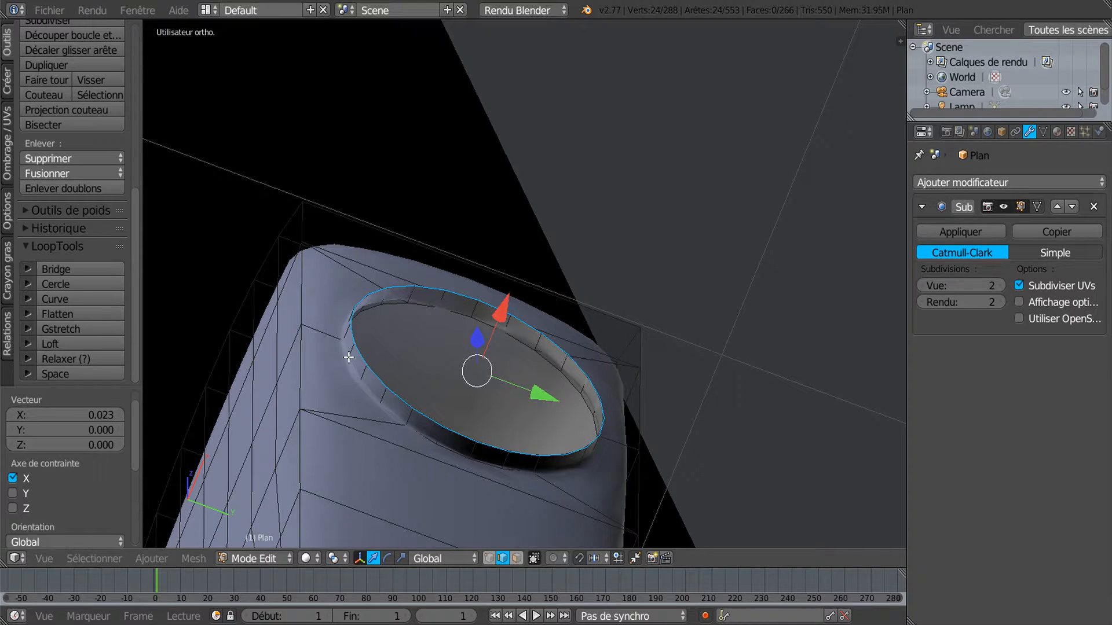
key(KP_8)
middle_drag(455, 399, 409, 431)
middle_drag(392, 405, 470, 365)
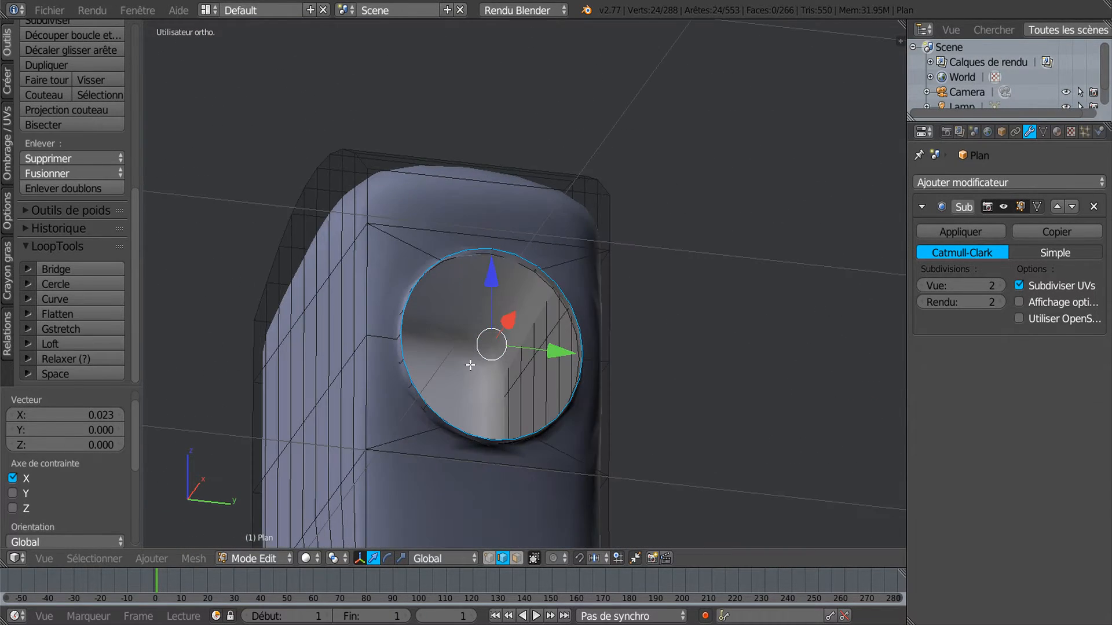
middle_drag(599, 408, 595, 360)
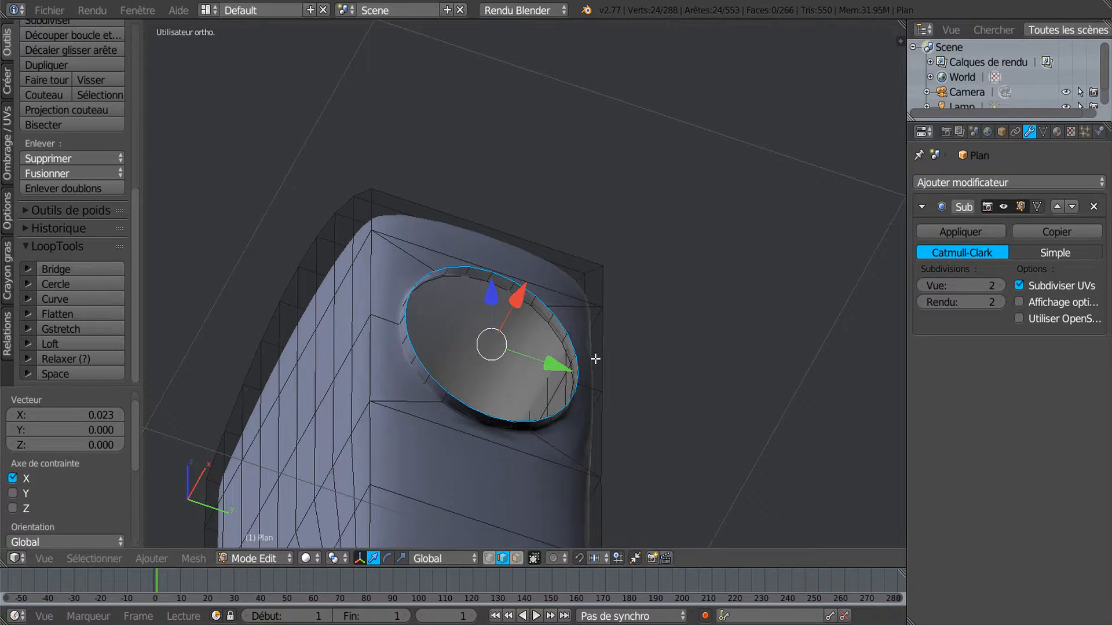
key(KP_1)
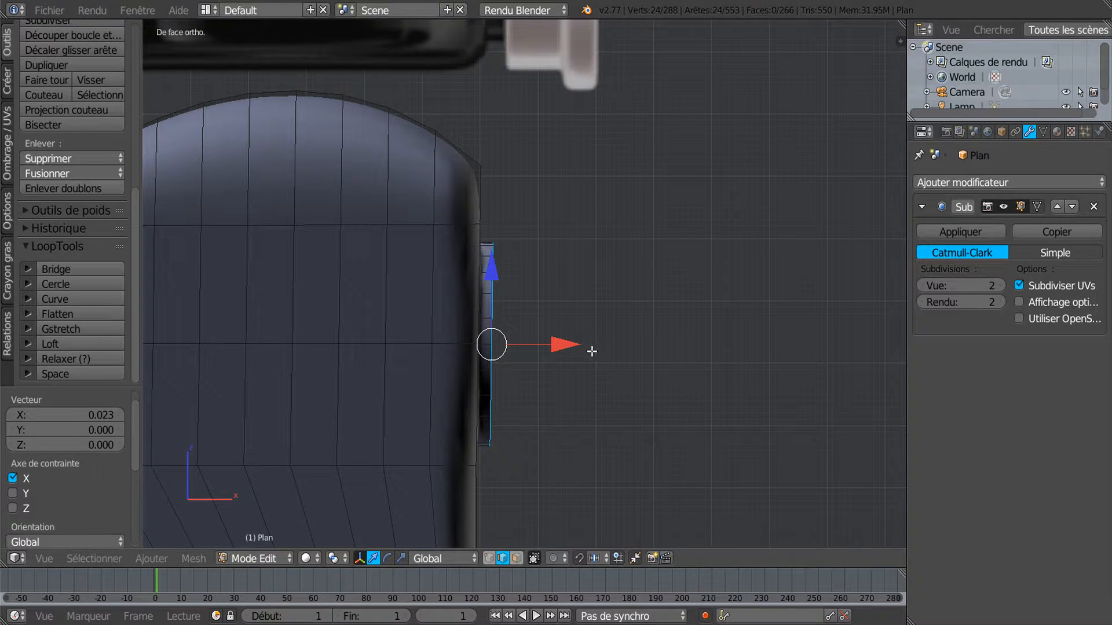
drag(577, 344, 557, 347)
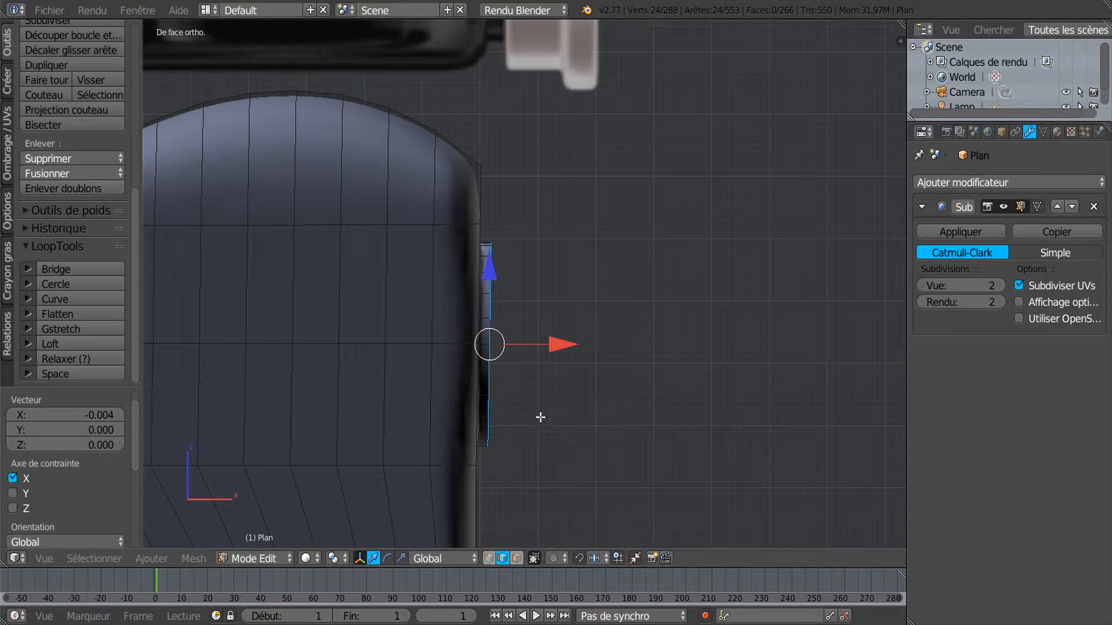
Extrude the rim's outer loop again in place and scale it up to about 1.1
middle_drag(558, 422, 542, 434)
key(e)
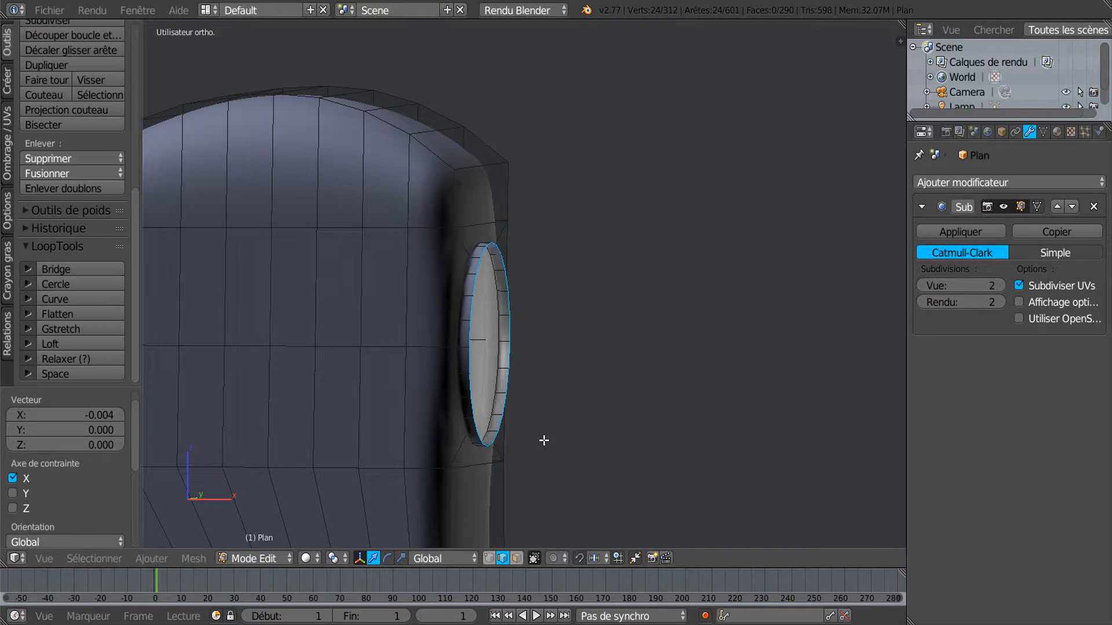
key(s)
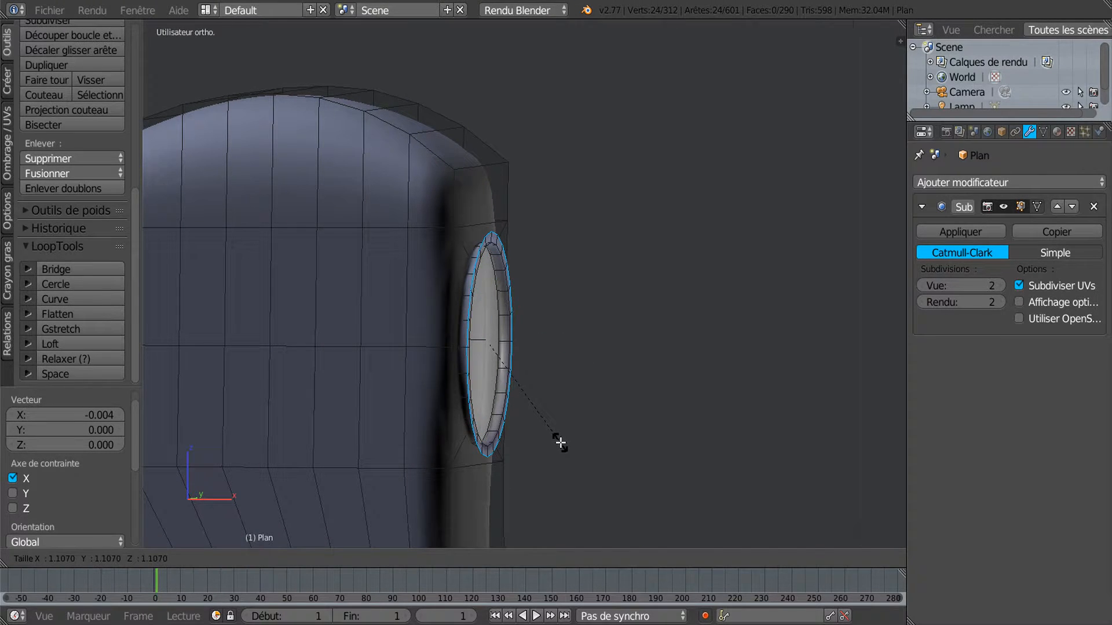
Scale the extruded edge ring to about 1.067 and extrude it about 0.113 along X to form the knob's cylinder
click(556, 440)
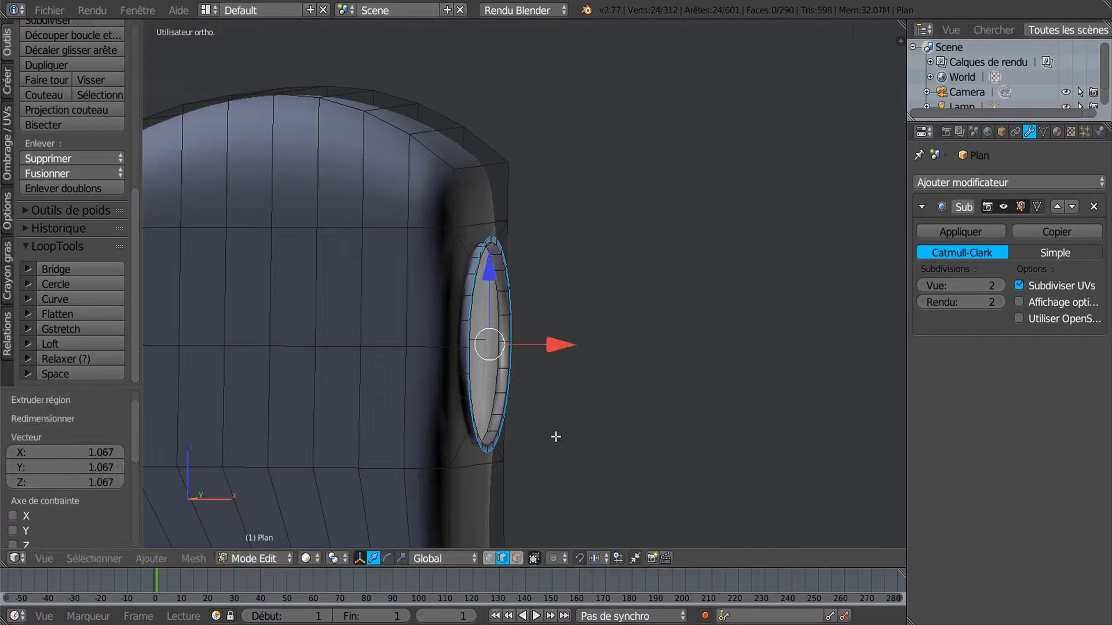
key(e)
right_click(554, 434)
drag(559, 340, 567, 338)
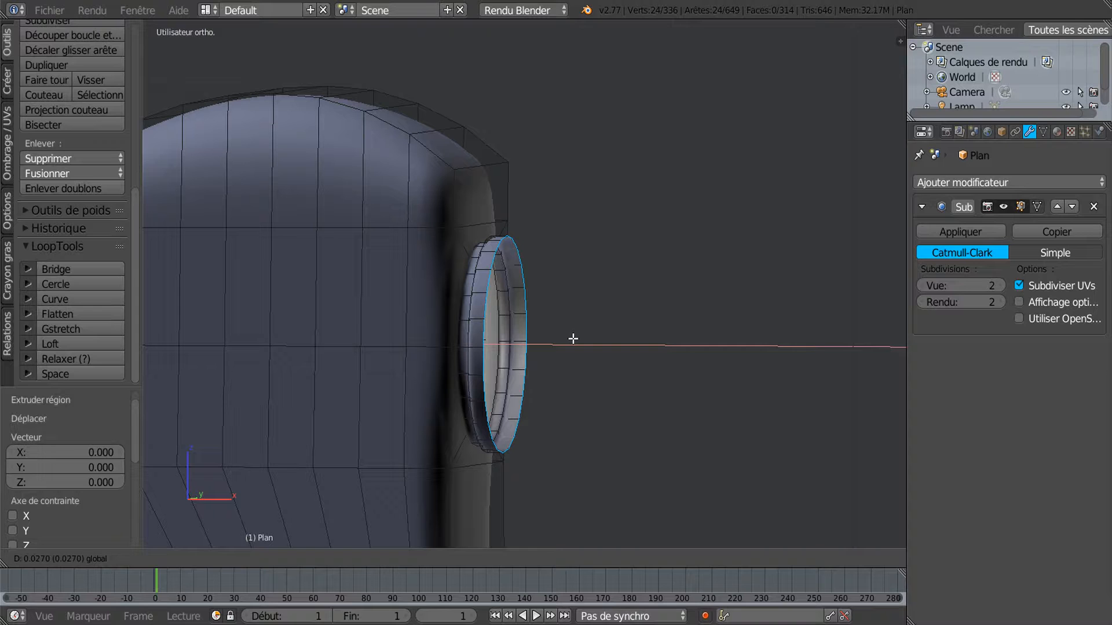
click(622, 347)
In front view, move the cylinder's face loop about 0.019 outward along X
key(KP_1)
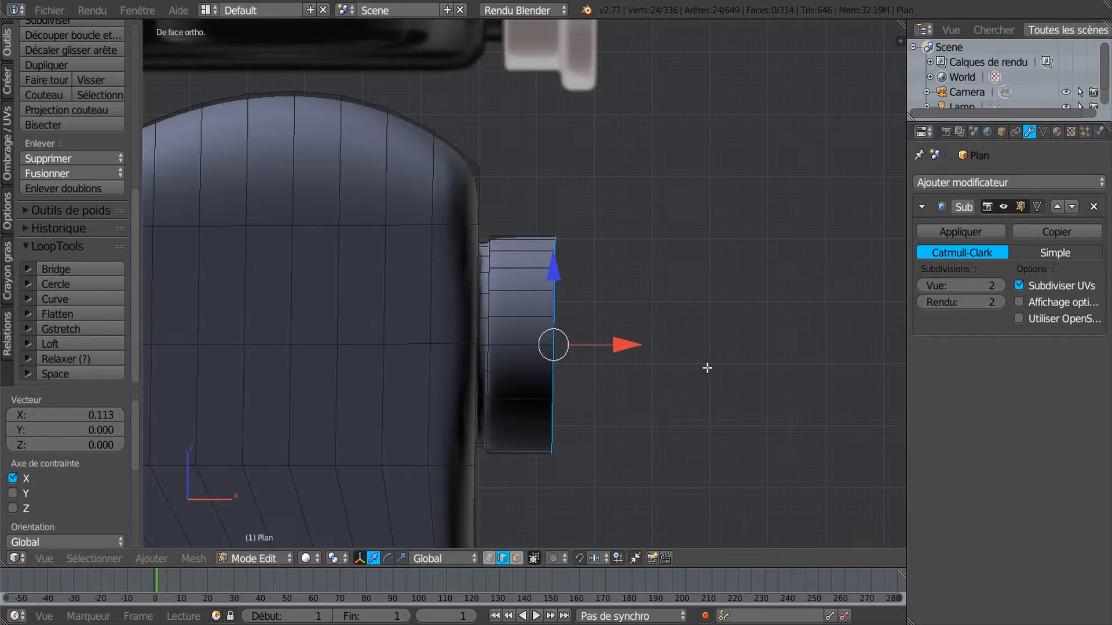
scroll(707, 368, down, 2)
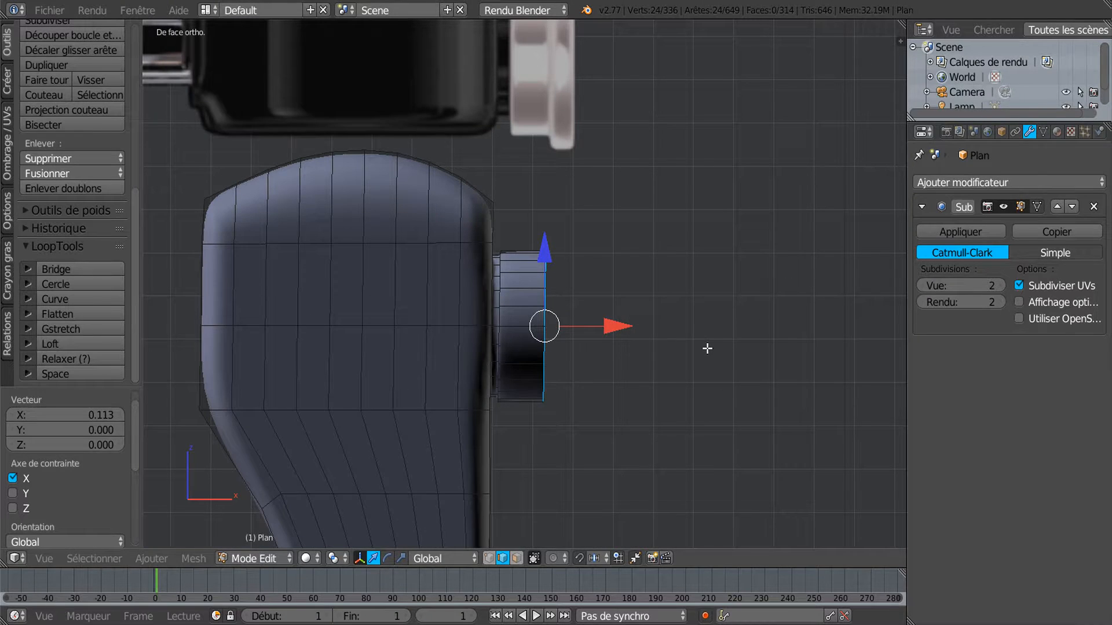
scroll(525, 308, up, 1)
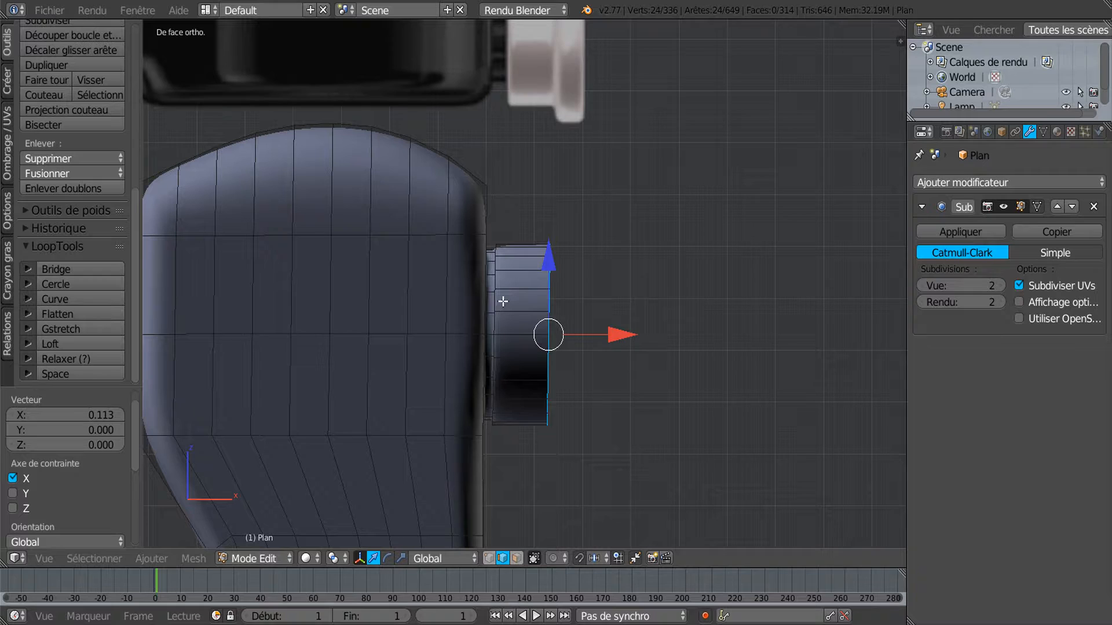
click(517, 558)
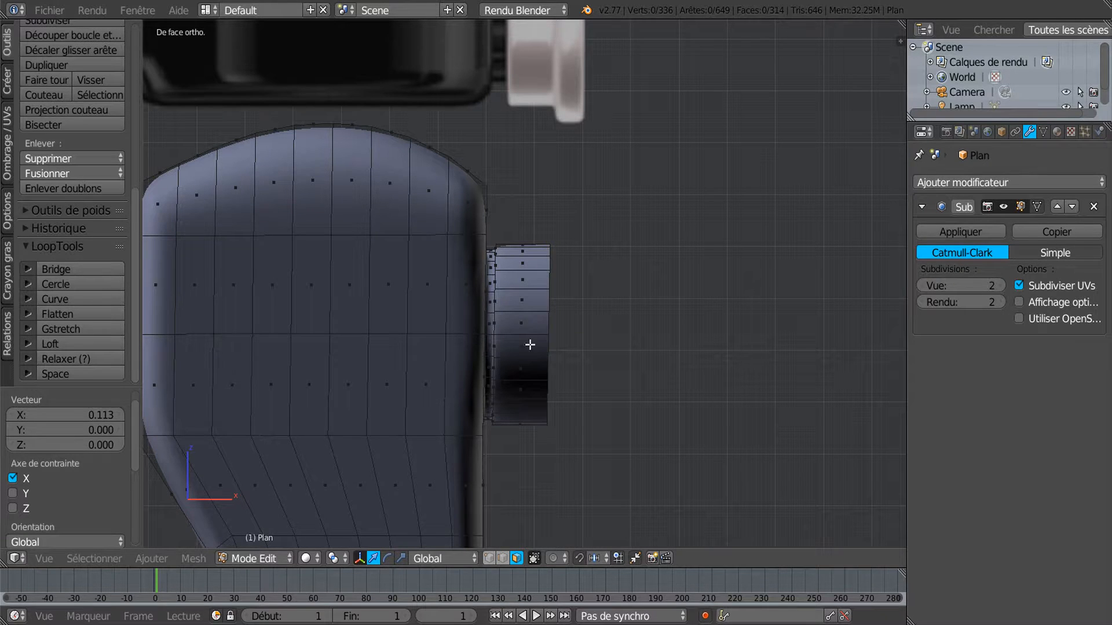
alt+right_click(526, 311)
key(g)
key(x)
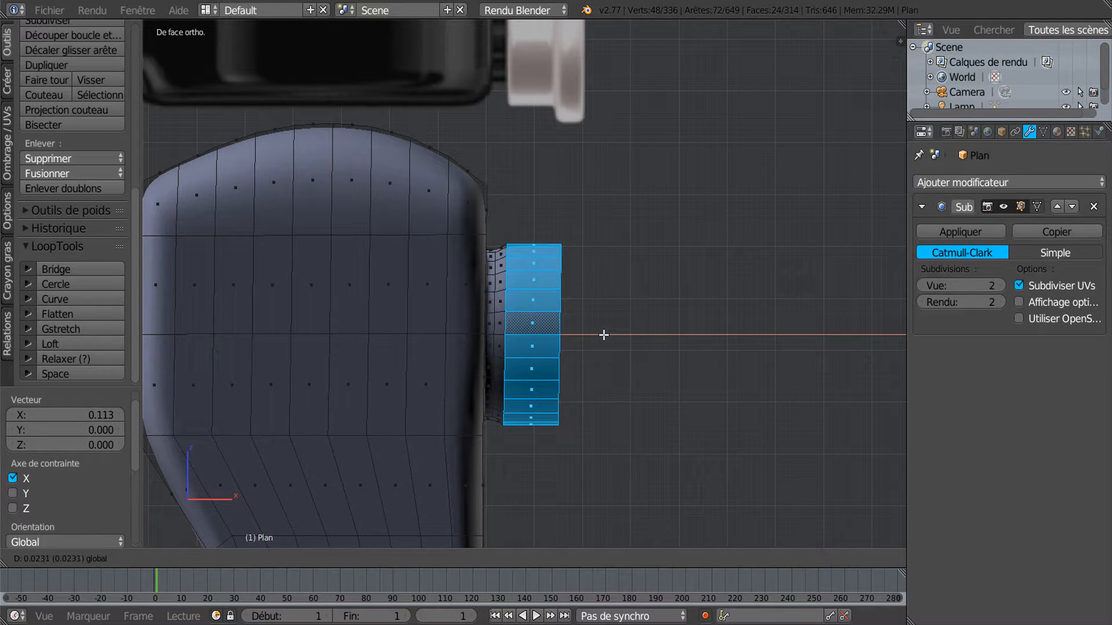
click(601, 335)
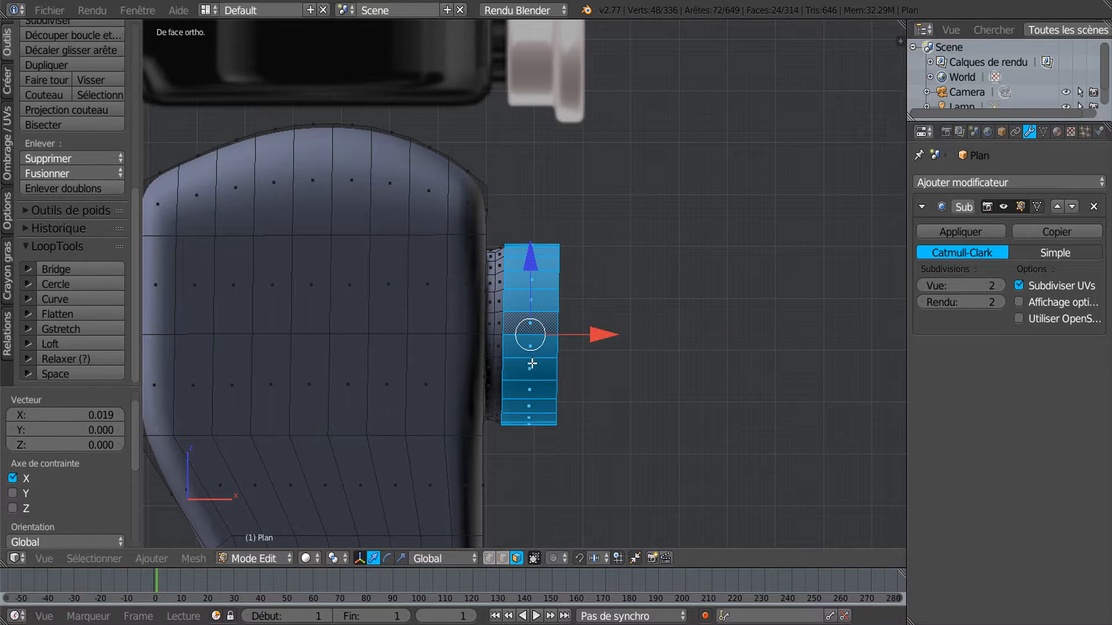
Move the edge loop between the knob's neck and the cylinder about 0.014 along X
scroll(524, 359, up, 1)
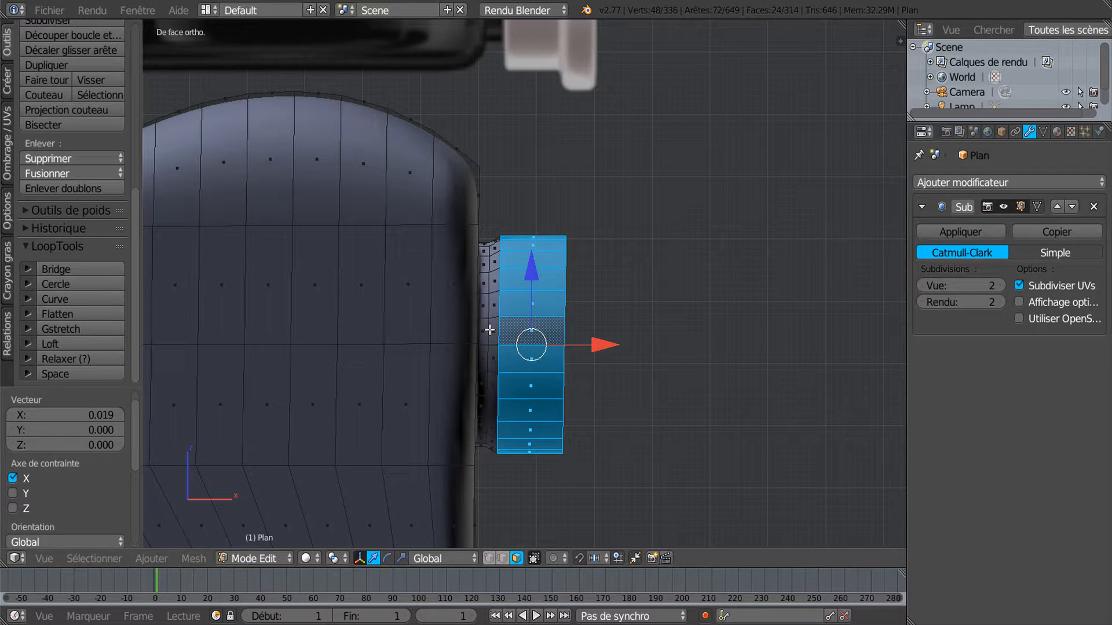
click(502, 558)
alt+right_click(493, 313)
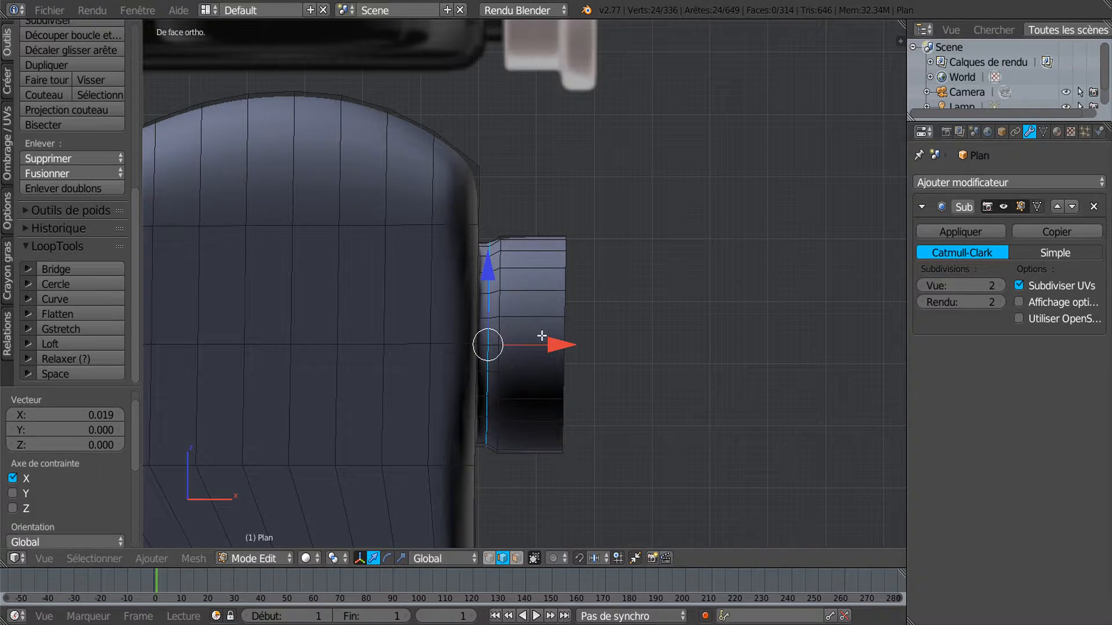
key(g)
key(x)
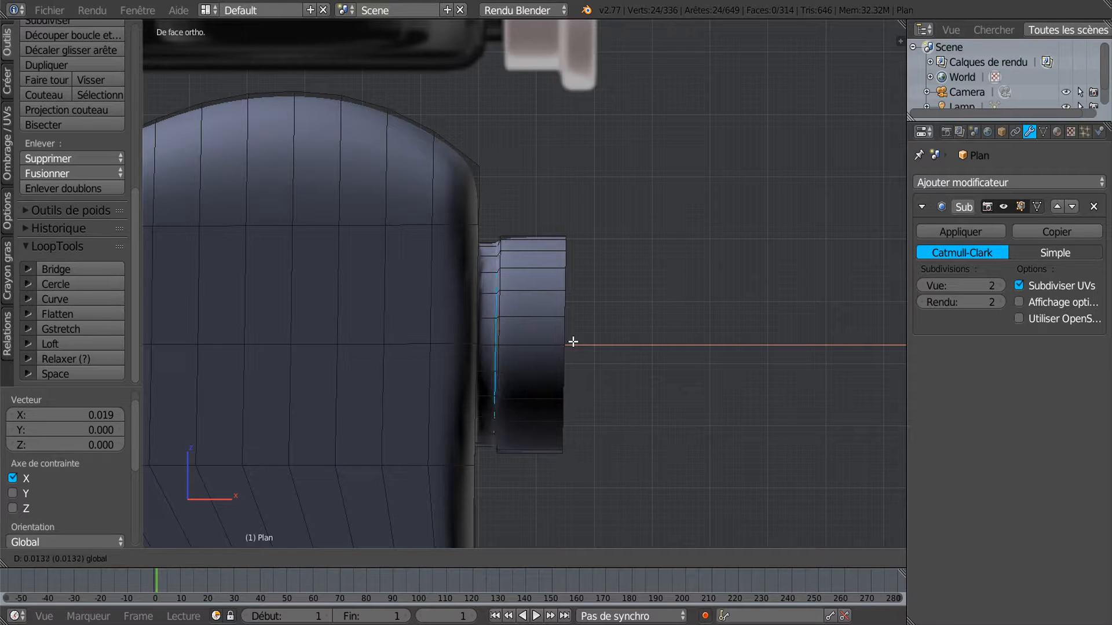
click(573, 343)
Extrude the cylinder's outer edge loop scaled to about 1.183, and extrude it again about 0.050 along X to form a rim
scroll(576, 249, down, 2)
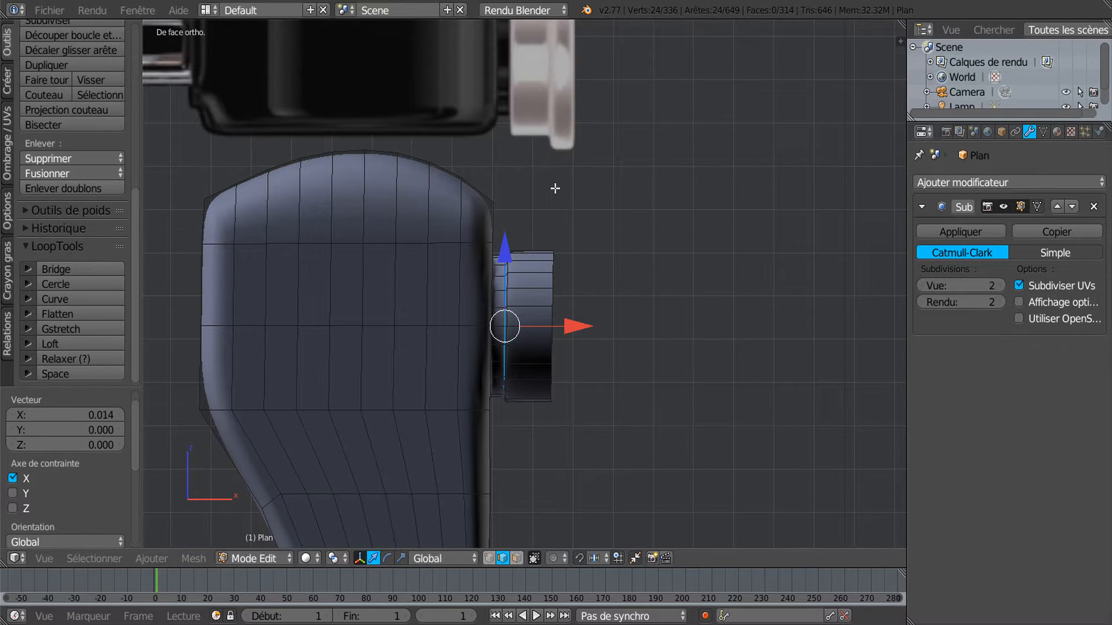
key(shift+r)
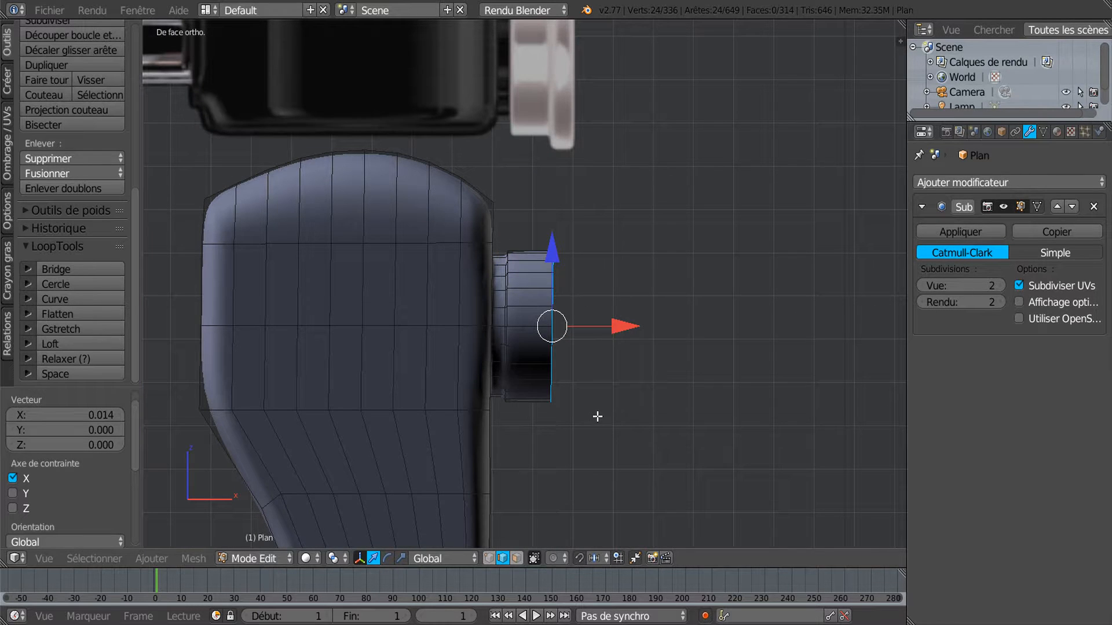
key(e)
key(s)
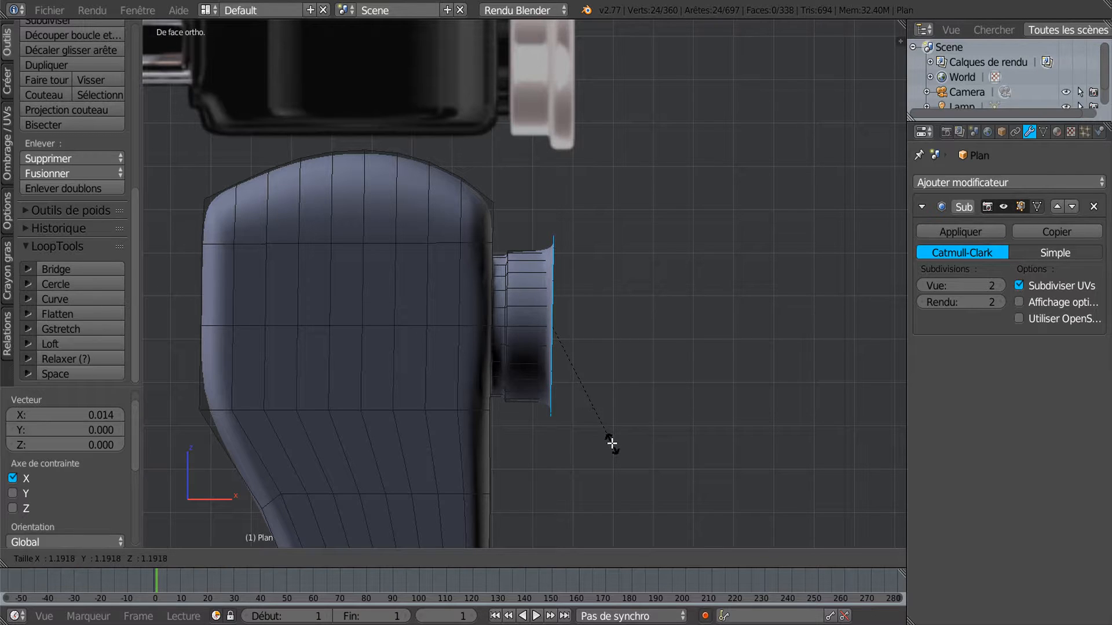
click(612, 446)
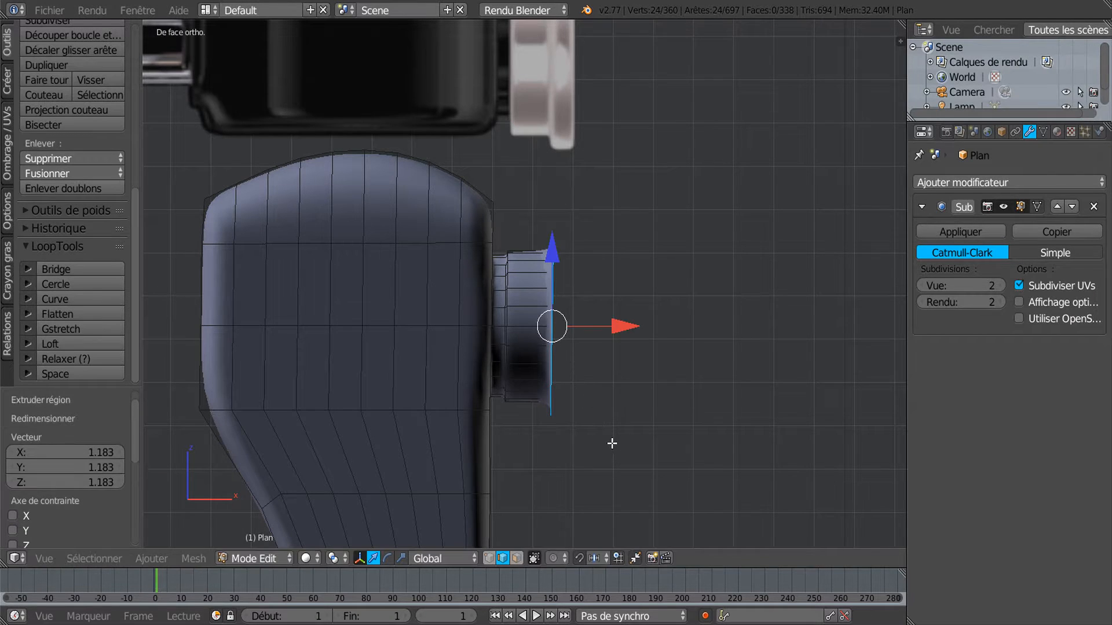
key(e)
right_click(591, 383)
drag(623, 323, 640, 319)
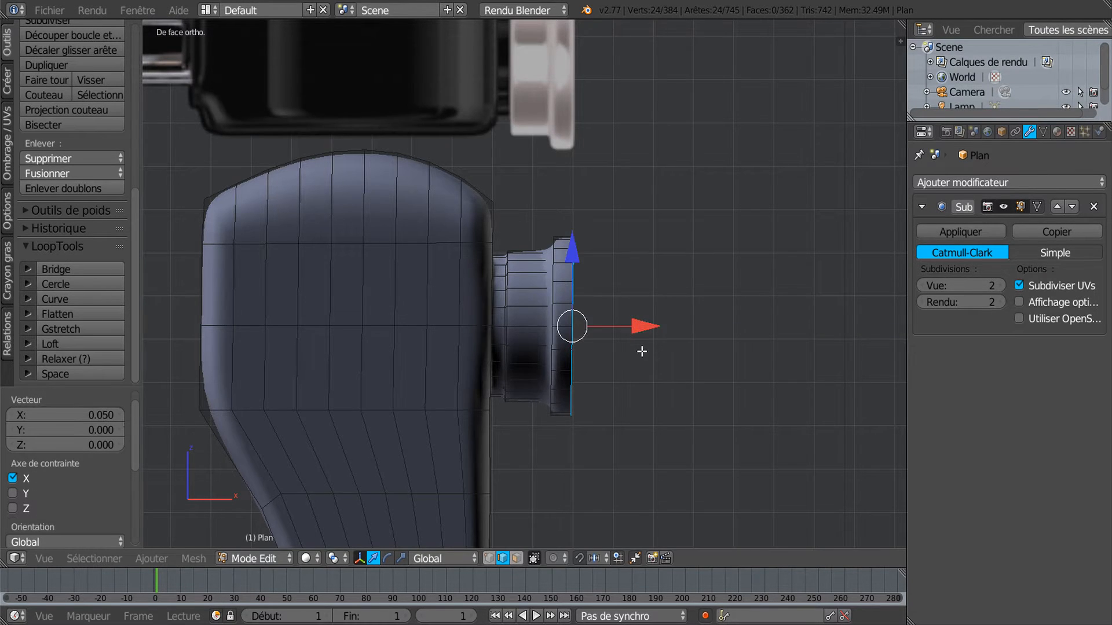
Shift the whole handle object slightly along negative X in Object Mode and return to editing its mesh
scroll(642, 349, down, 3)
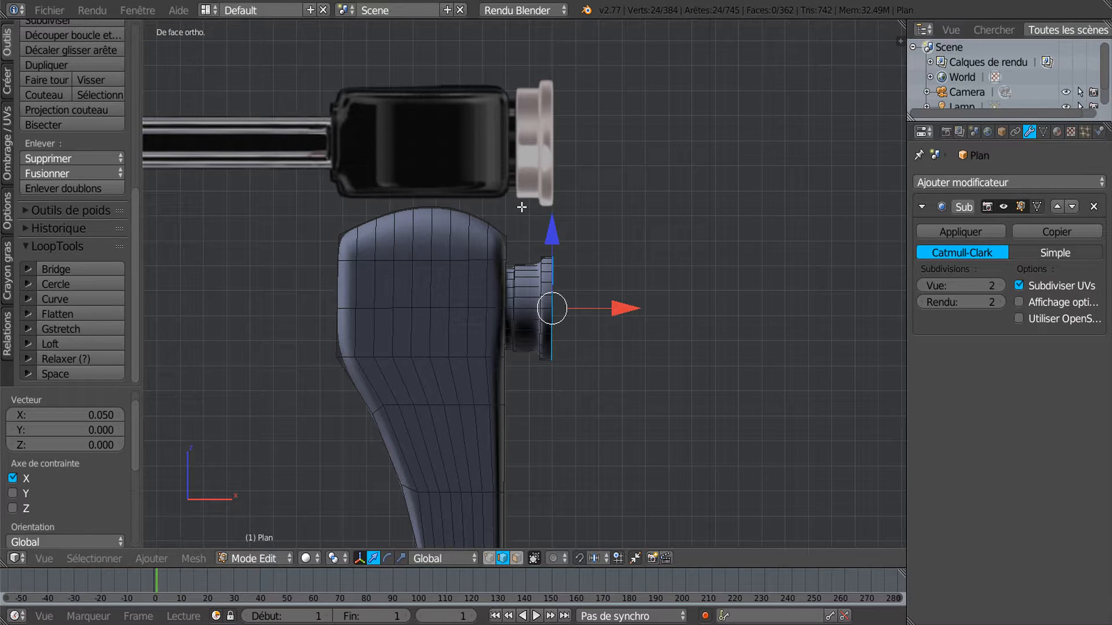
scroll(716, 237, down, 5)
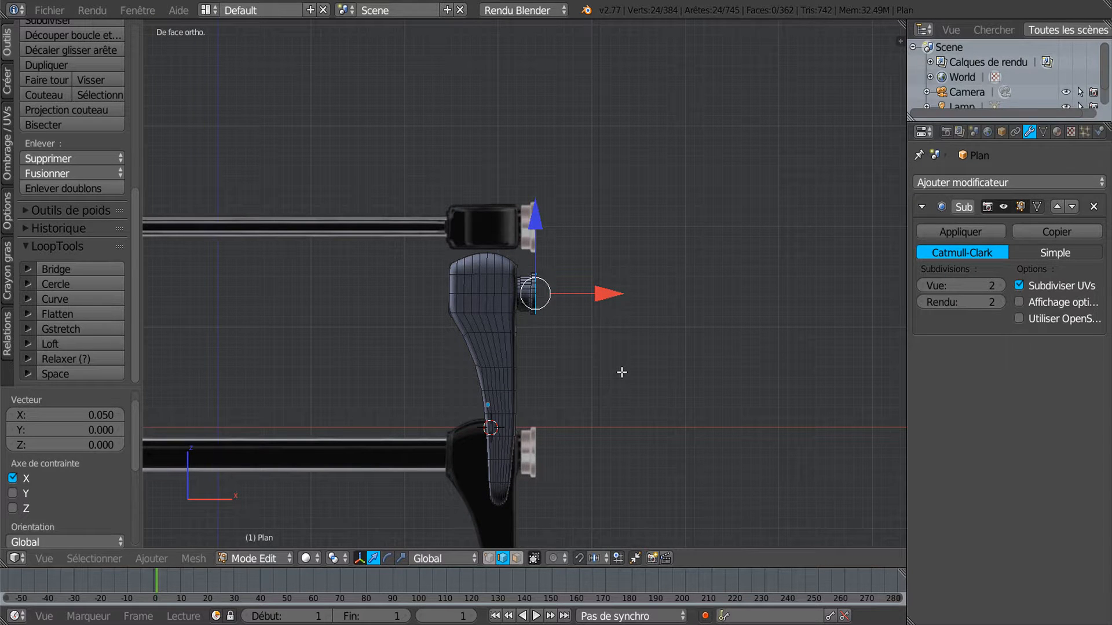
key(Tab)
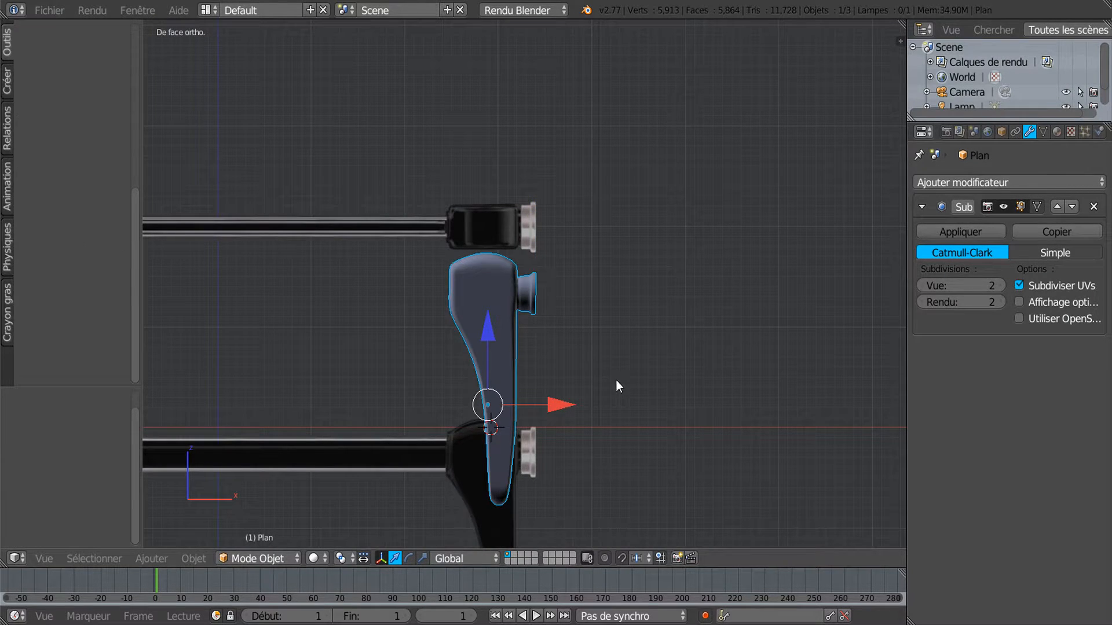
drag(553, 404, 535, 401)
scroll(503, 317, up, 2)
key(Tab)
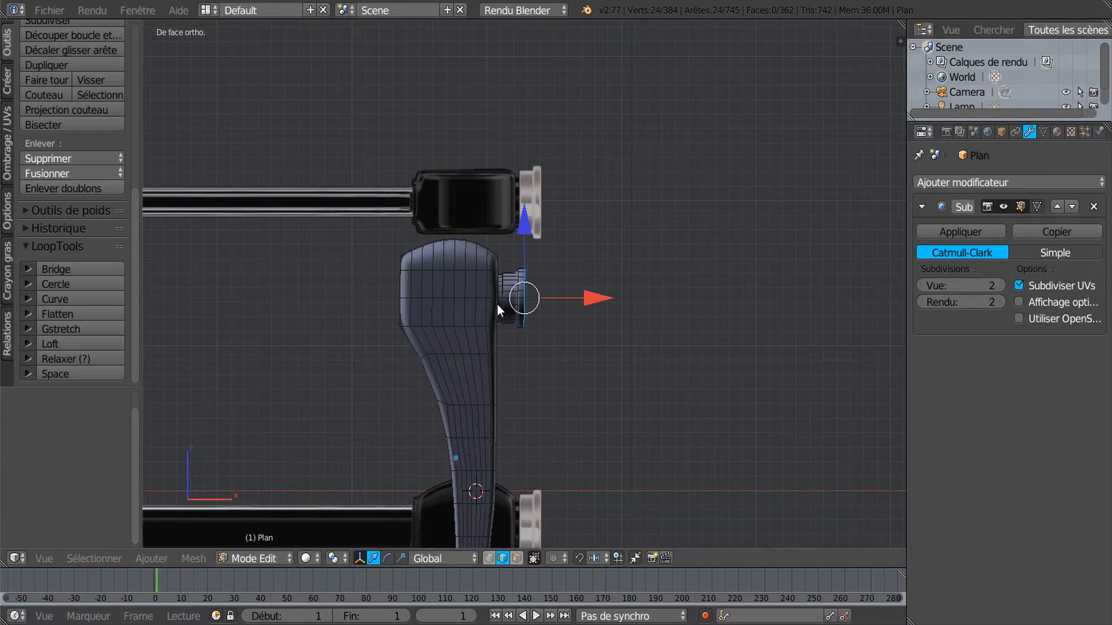
Slide the horizontal edge loop just above the knob upward along the body by a factor of about -0.437
scroll(497, 304, up, 2)
middle_drag(532, 348, 616, 353)
scroll(481, 358, up, 3)
scroll(577, 347, up, 4)
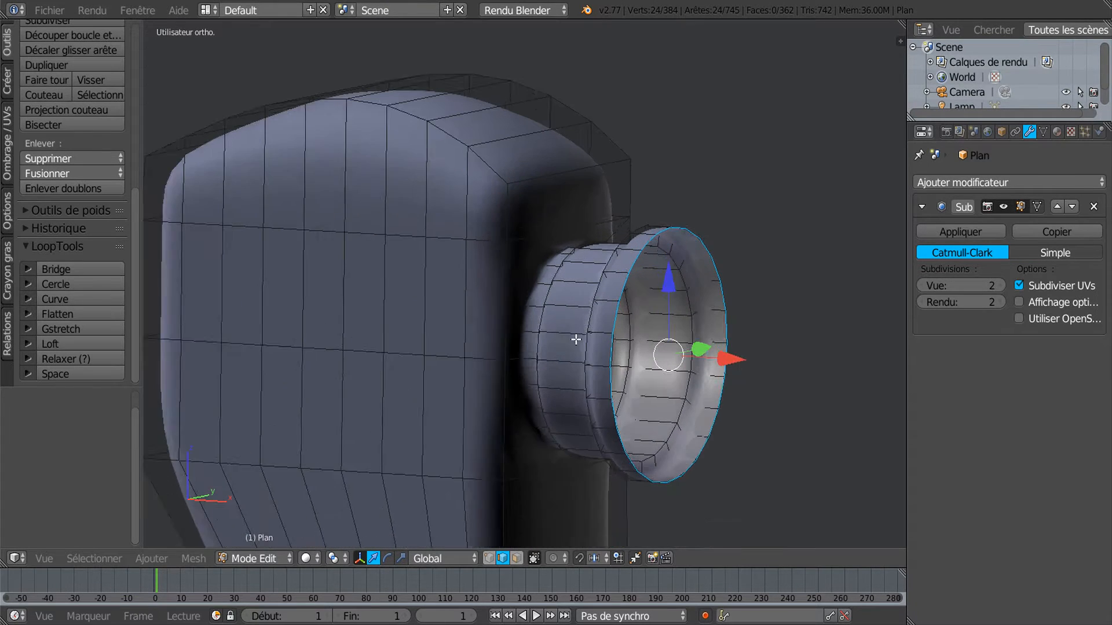
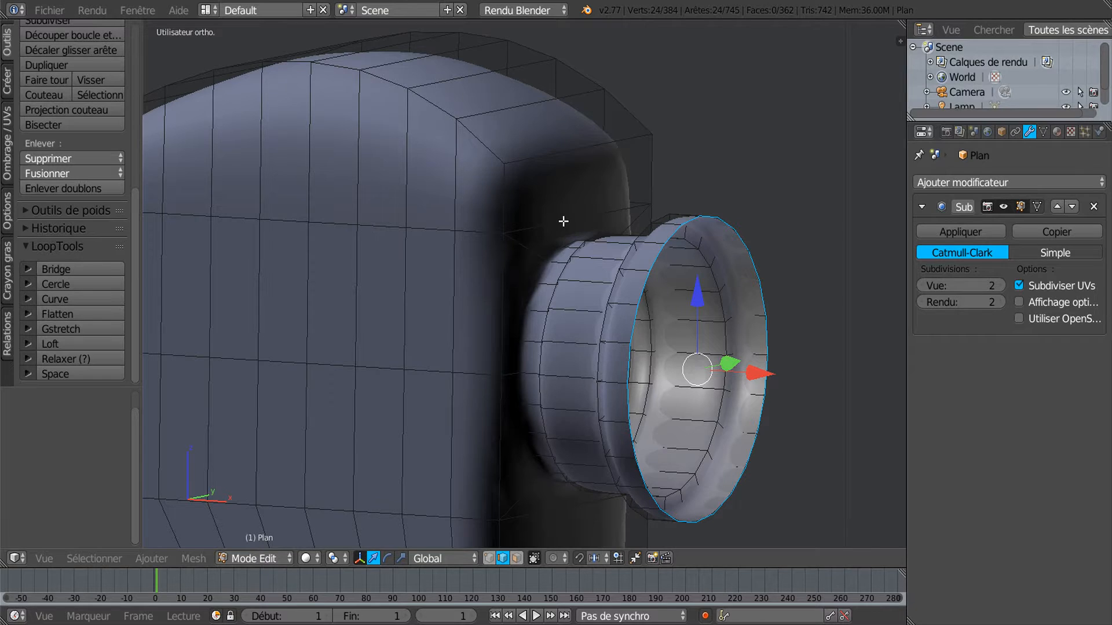
middle_drag(617, 253, 642, 256)
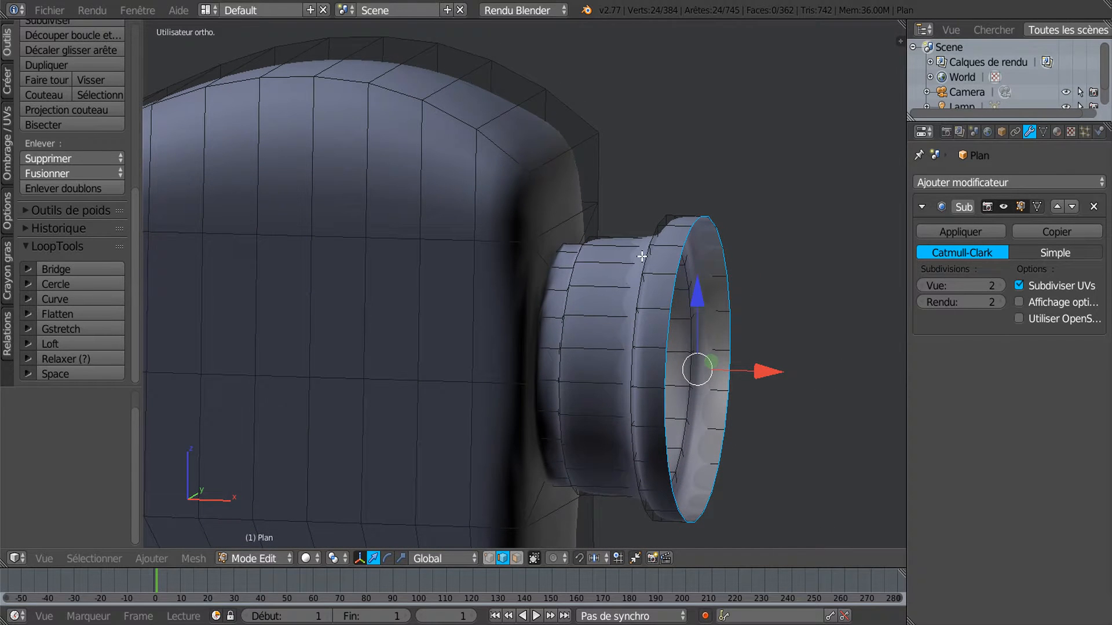
right_click(563, 224)
key(a)
right_click(557, 228)
key(a)
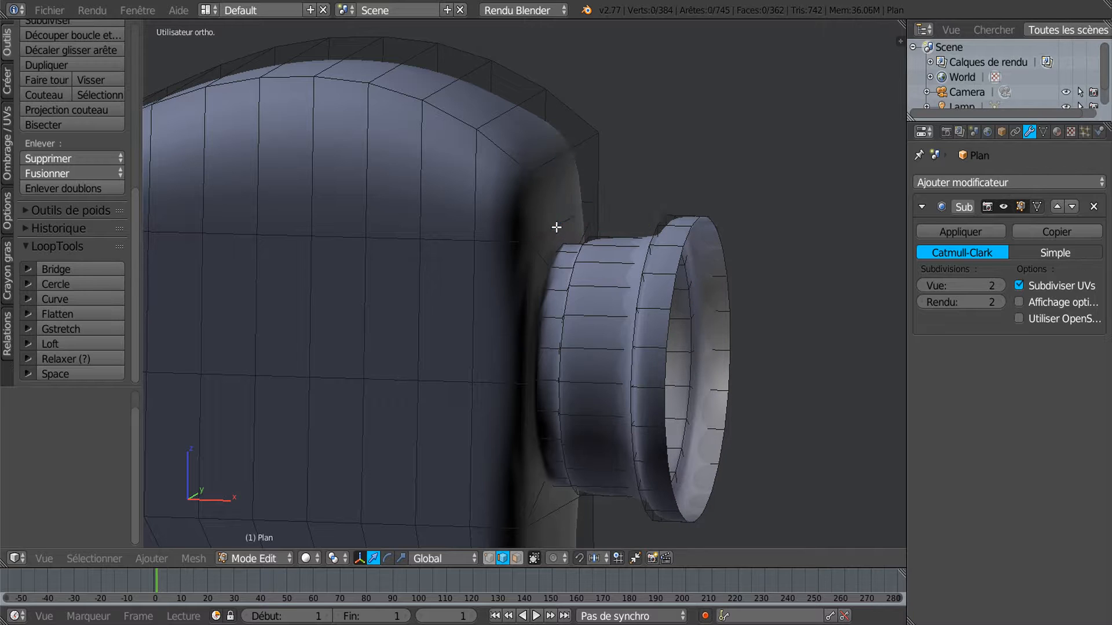
alt+right_click(514, 240)
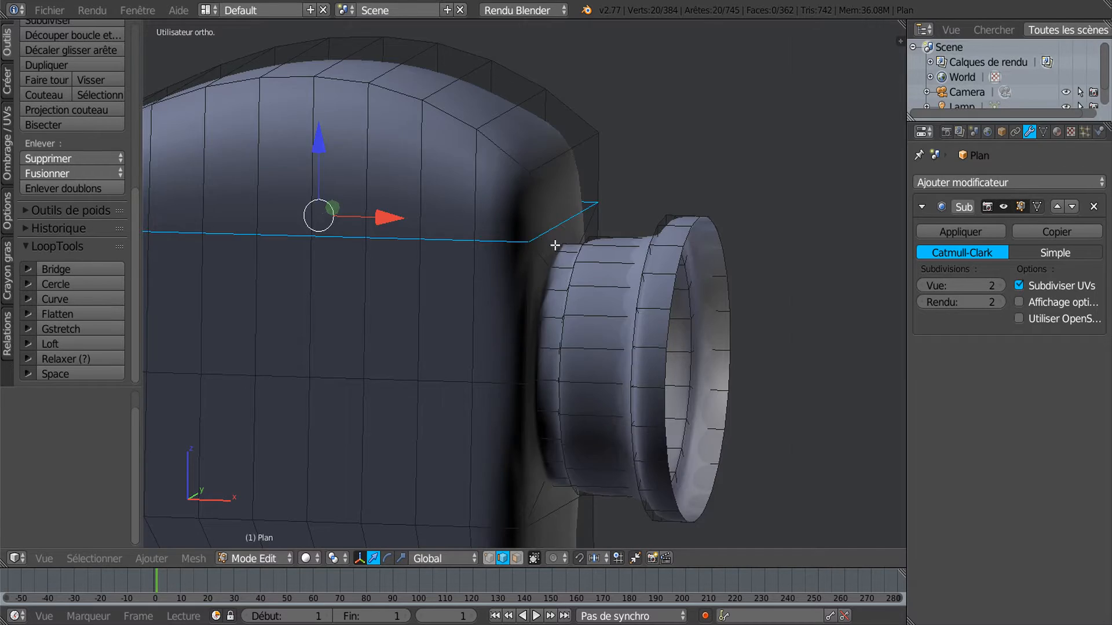
scroll(553, 246, down, 3)
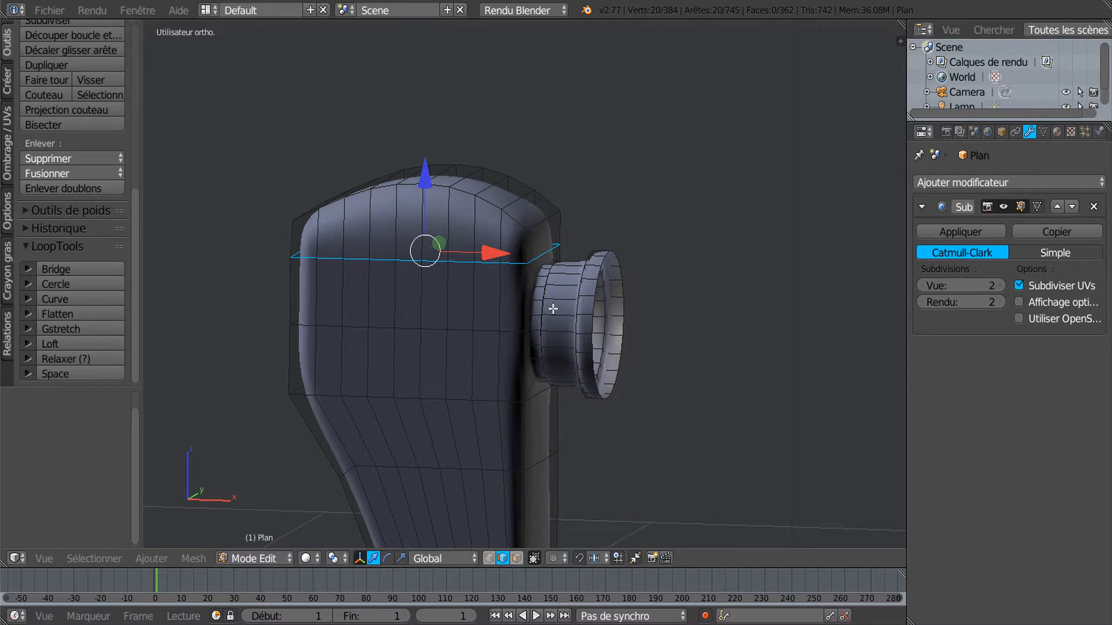
scroll(553, 310, up, 2)
key(g)
key(g)
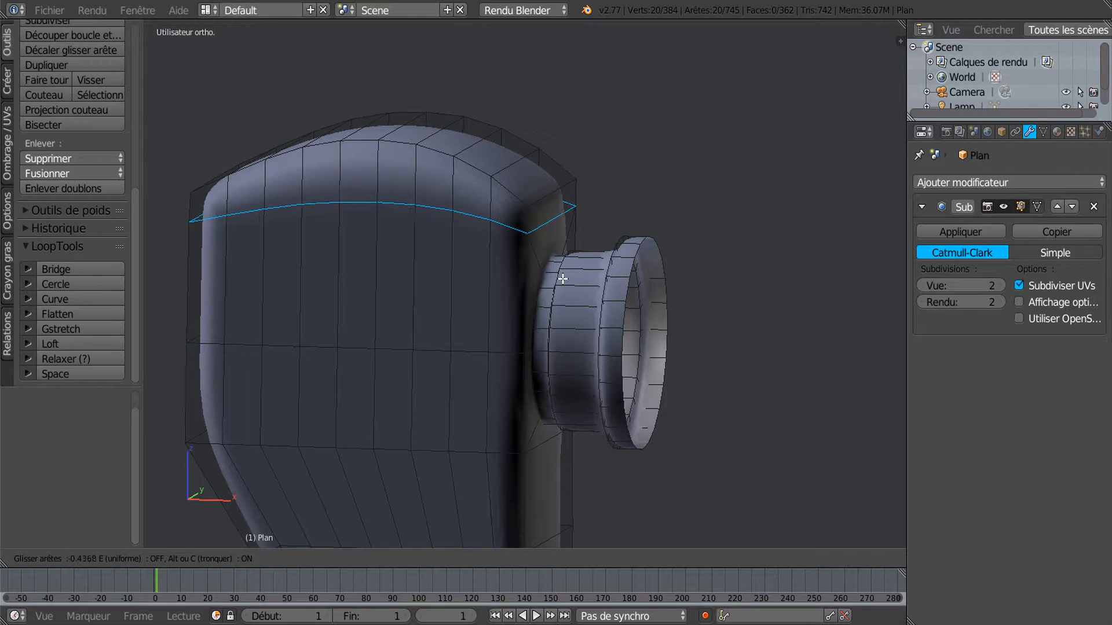
click(563, 282)
Select the face loops around the knob's cylinder and its outer rim
middle_drag(579, 323, 631, 355)
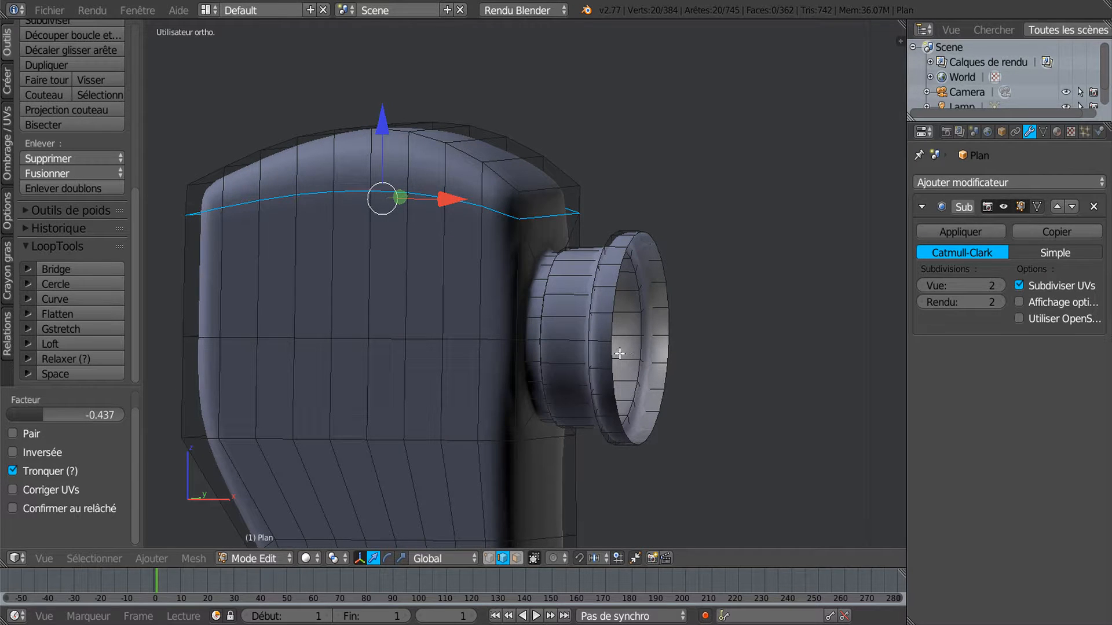
alt+right_click(603, 313)
alt+right_click(609, 292)
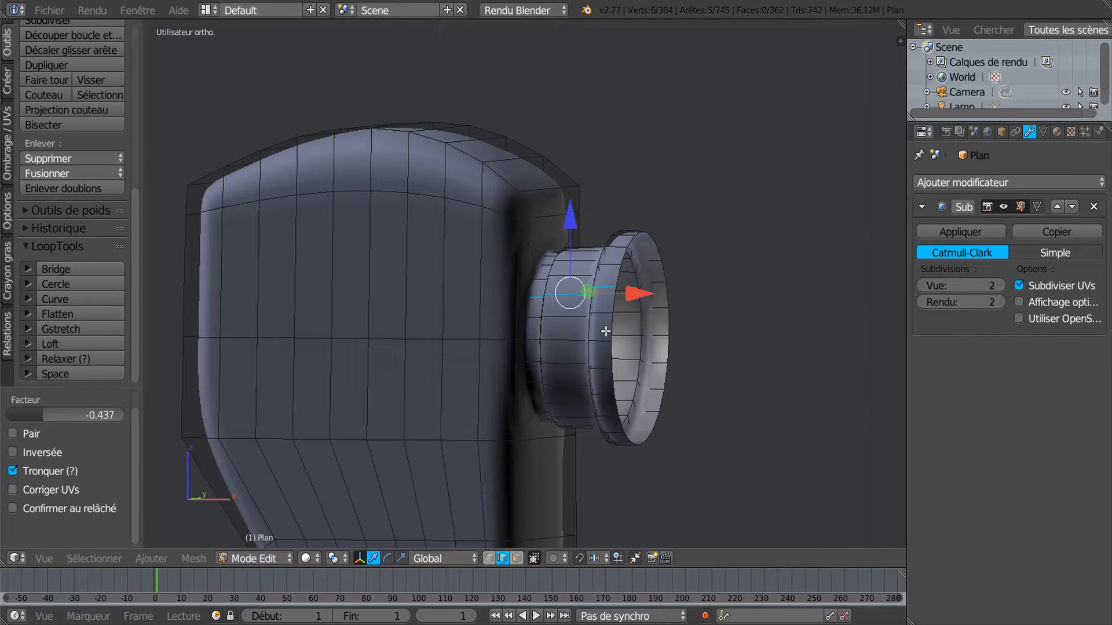
click(516, 559)
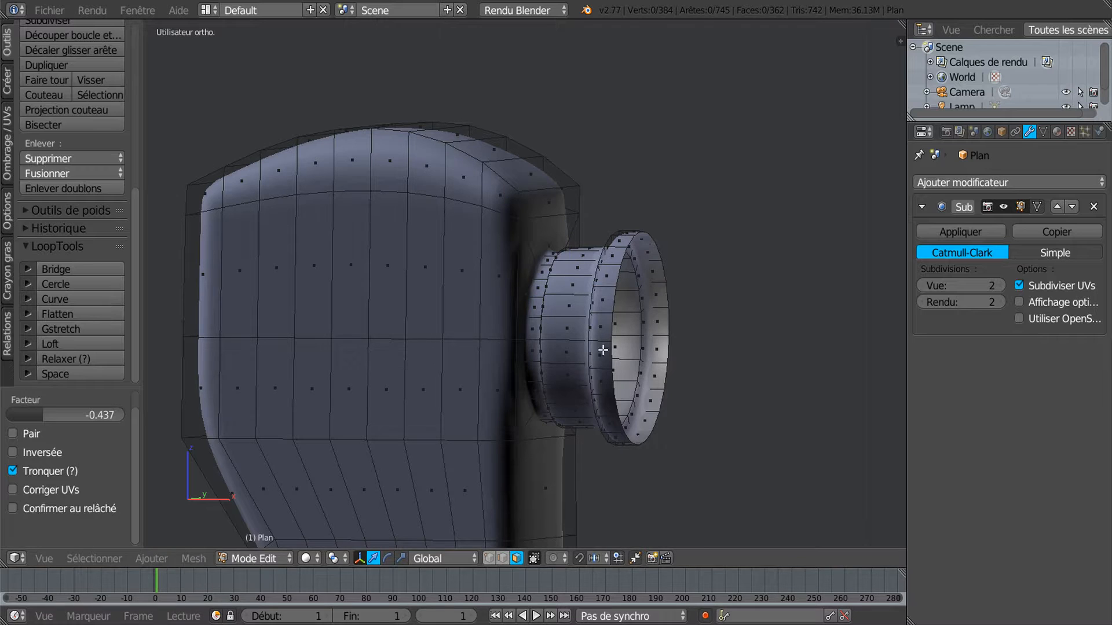
alt+right_click(608, 287)
alt+shift+right_click(582, 284)
middle_drag(593, 315, 633, 325)
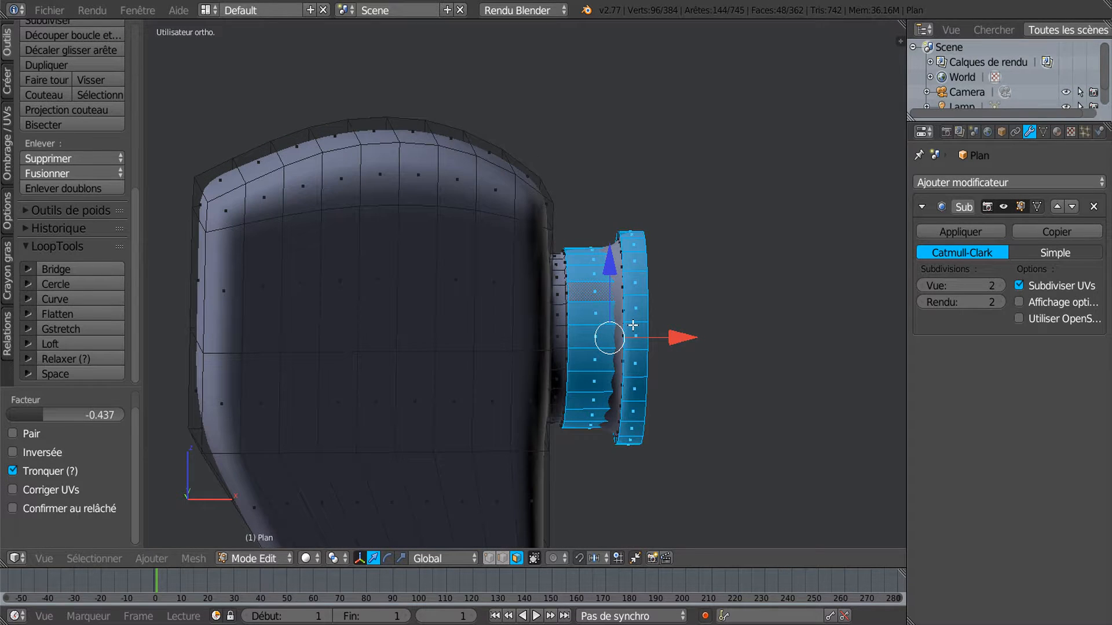
In wireframe front view, add the ring of vertices at the inner end of the knob's cylinder to the selection with circle select
key(KP_0)
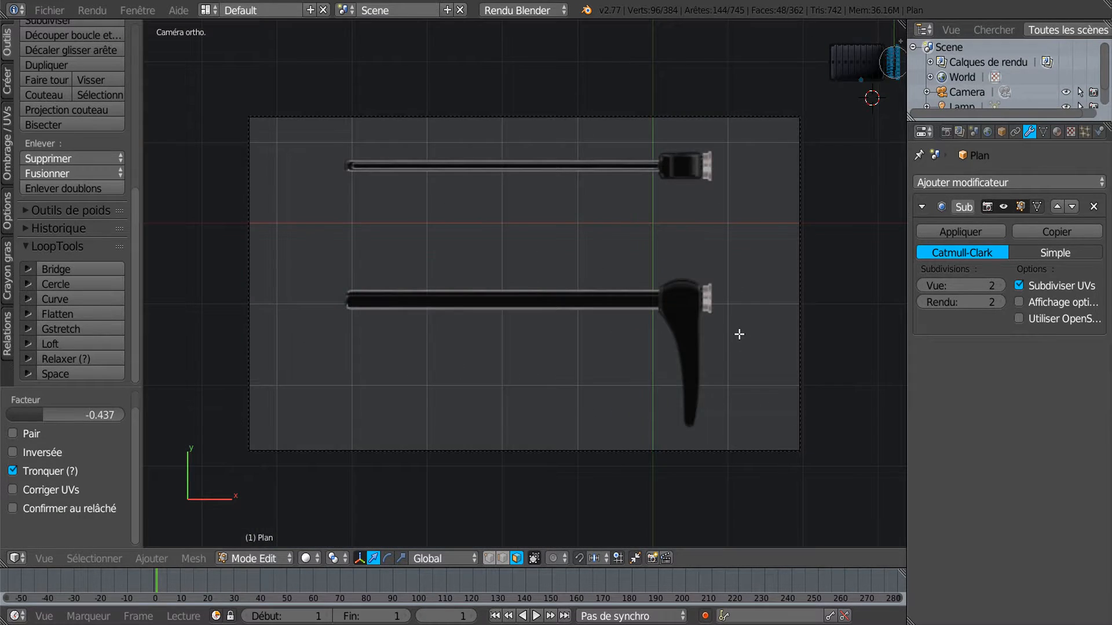
key(KP_1)
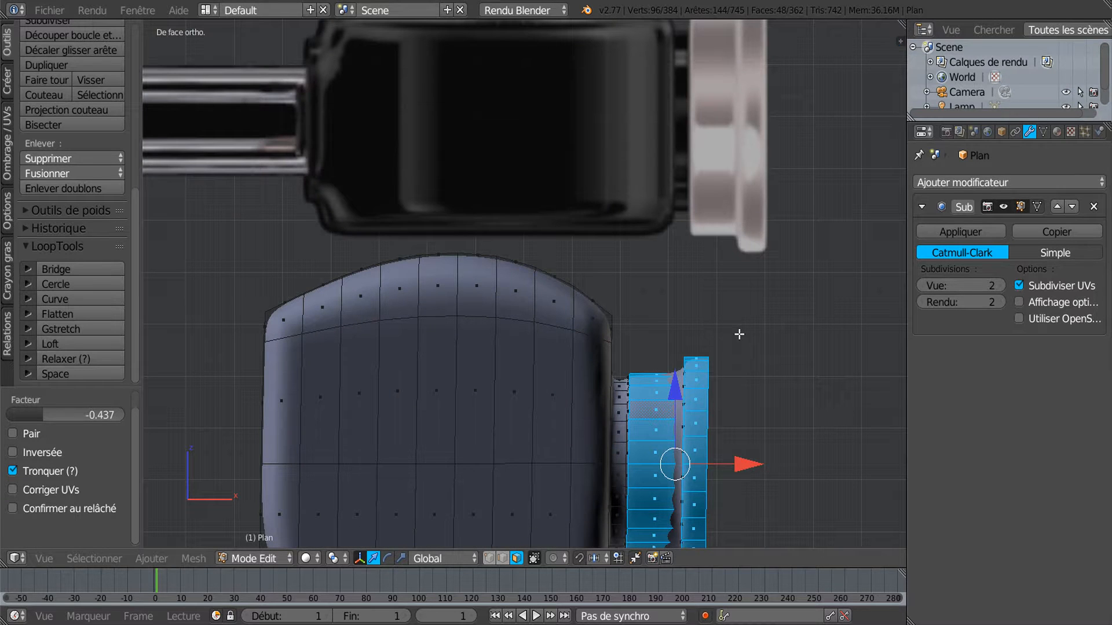
scroll(828, 307, down, 1)
shift+middle_drag(749, 404, 652, 326)
key(z)
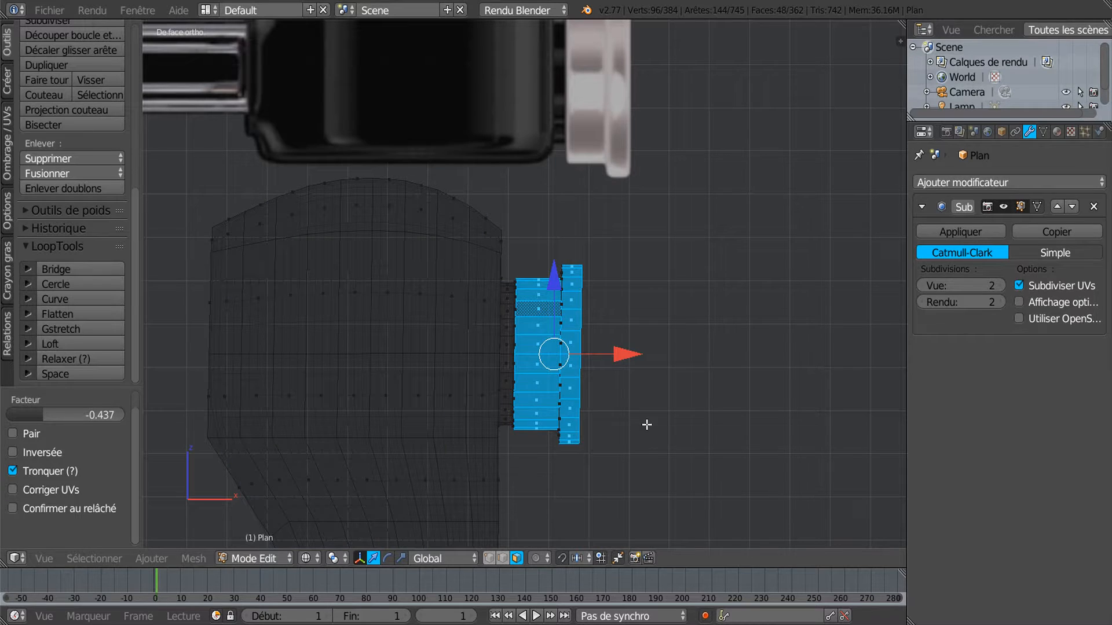
click(489, 558)
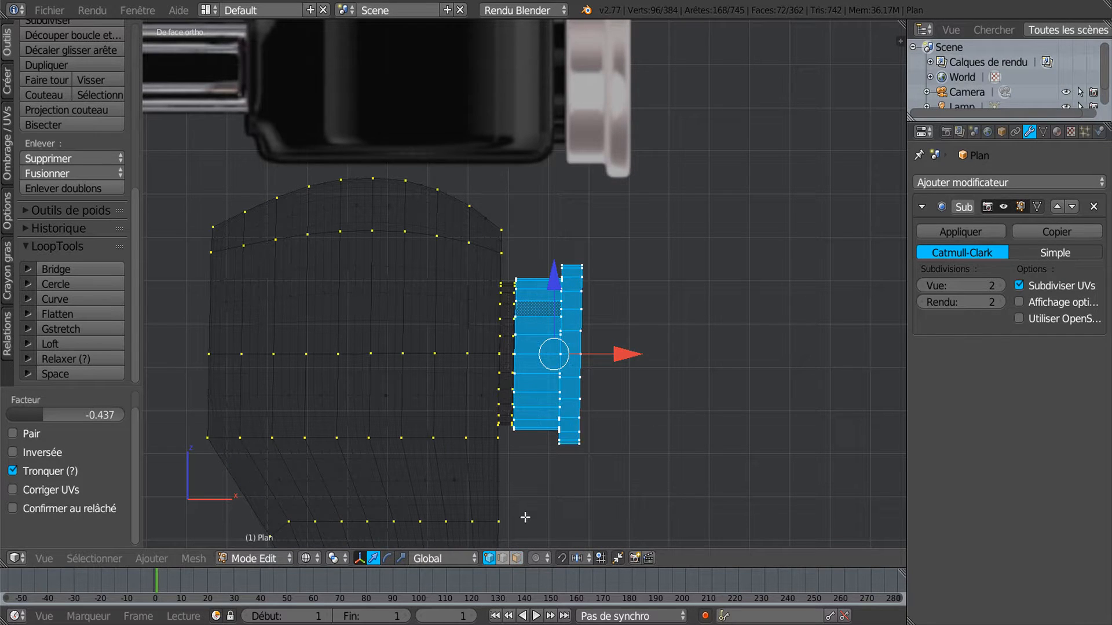
key(c)
mouse_move(521, 280)
mouse_down()
mouse_move(523, 432)
mouse_move(573, 295)
mouse_up()
key(Escape)
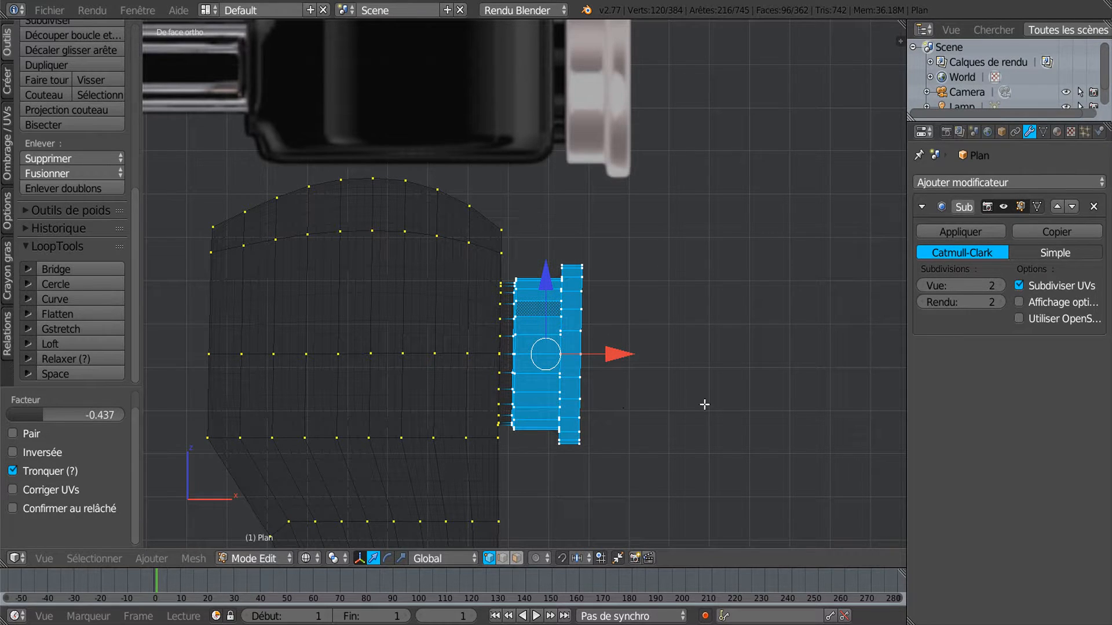
middle_drag(694, 430, 685, 451)
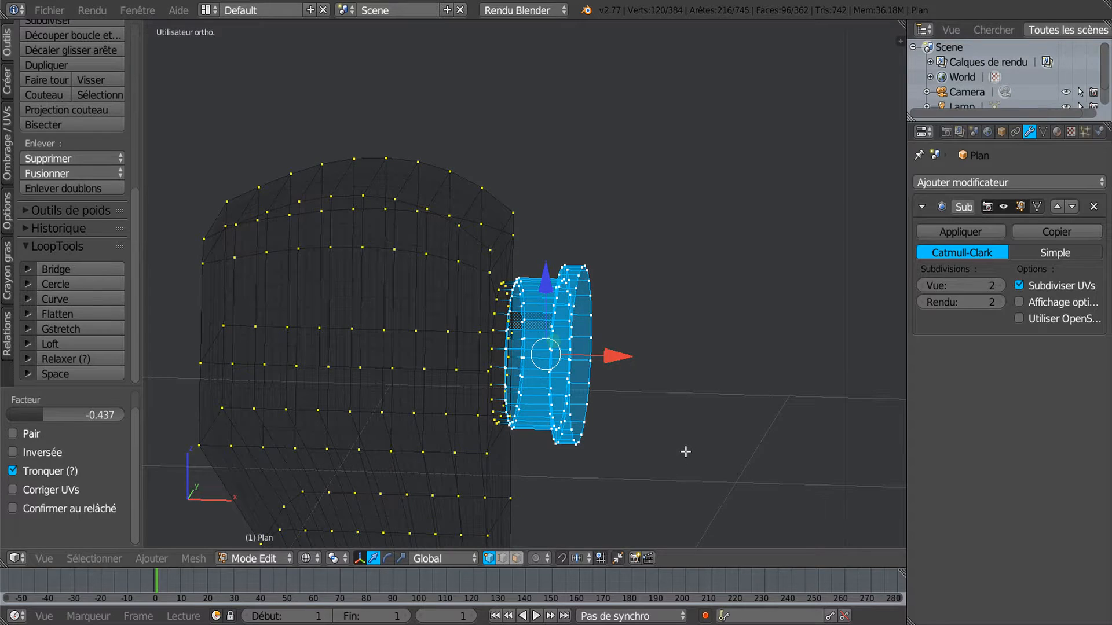
Add the face loop of the neck between the body and the knob's cylinder to the face selection in solid display
click(516, 558)
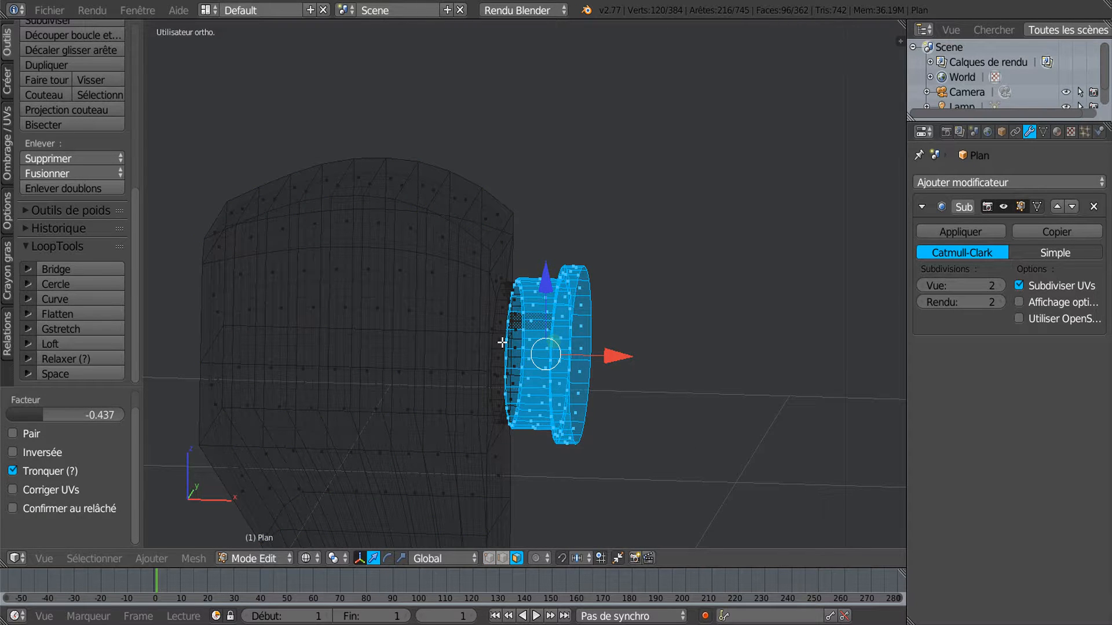
key(a)
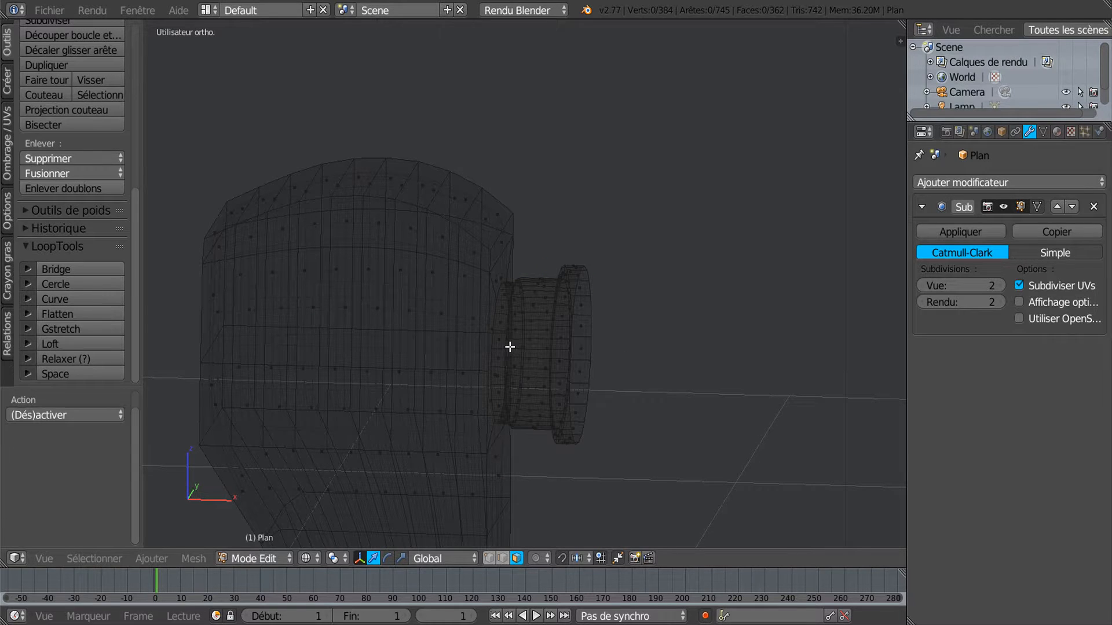
key(ctrl+z)
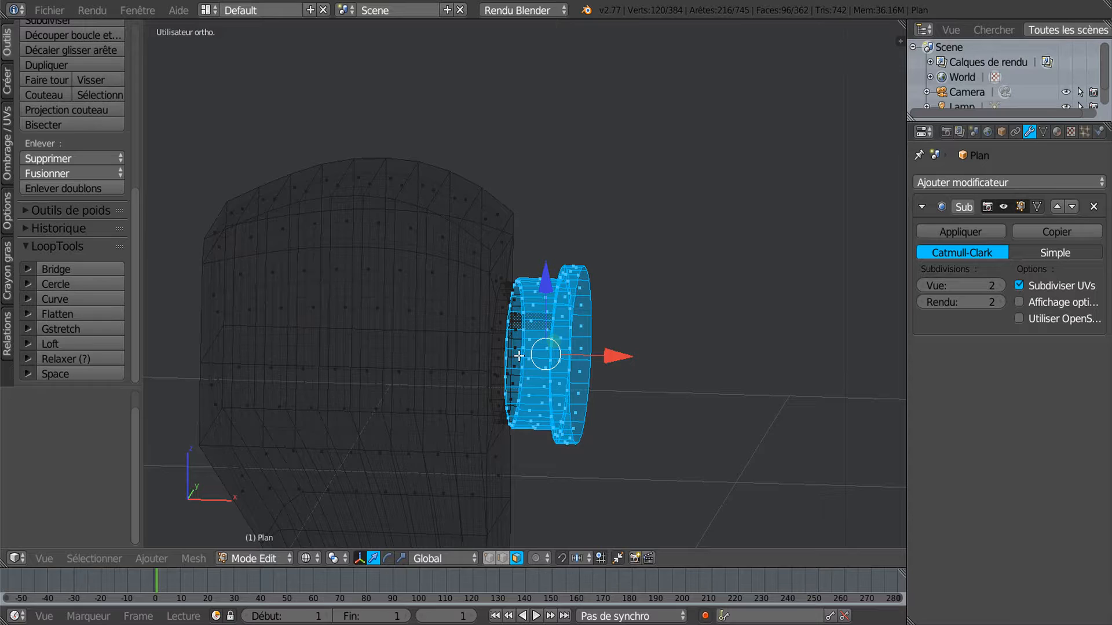
key(z)
scroll(520, 357, up, 3)
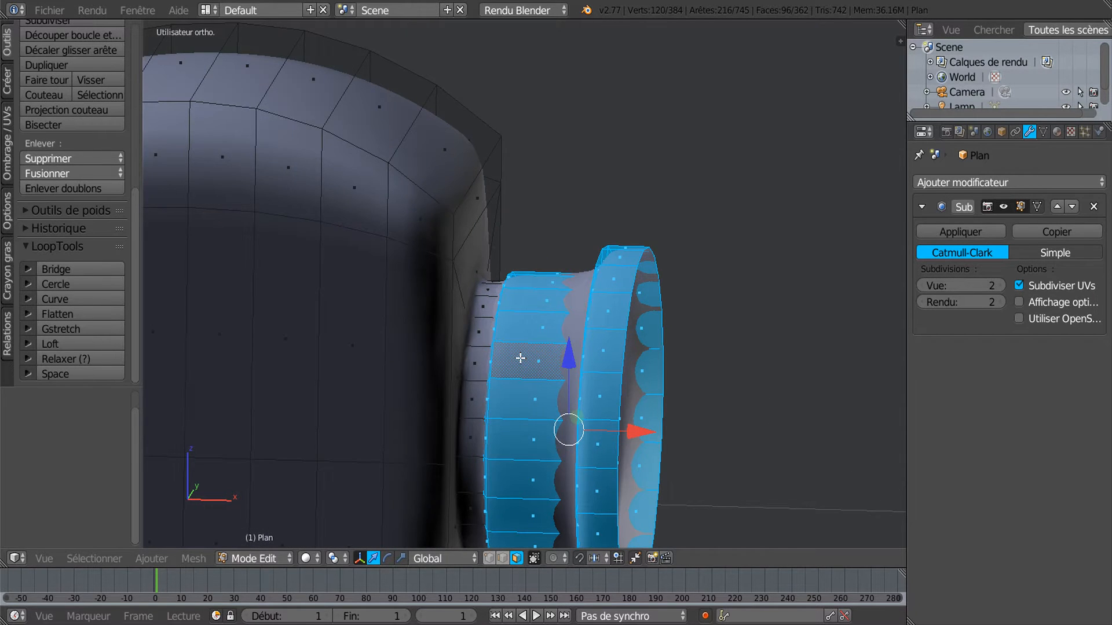
middle_drag(543, 367, 568, 374)
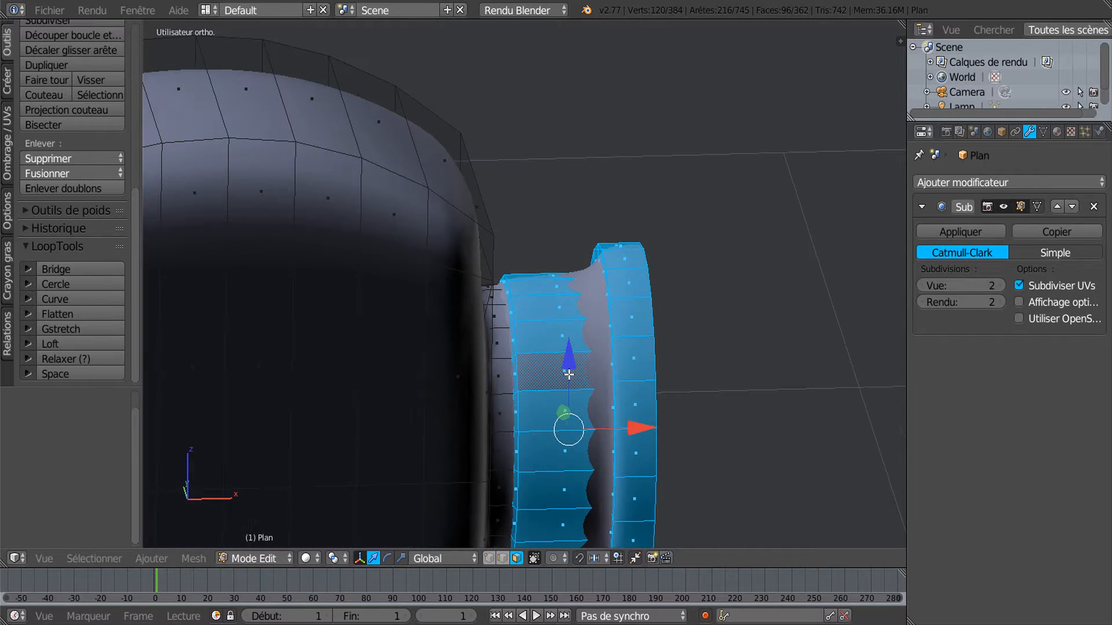
alt+shift+right_click(510, 358)
middle_drag(539, 382, 493, 350)
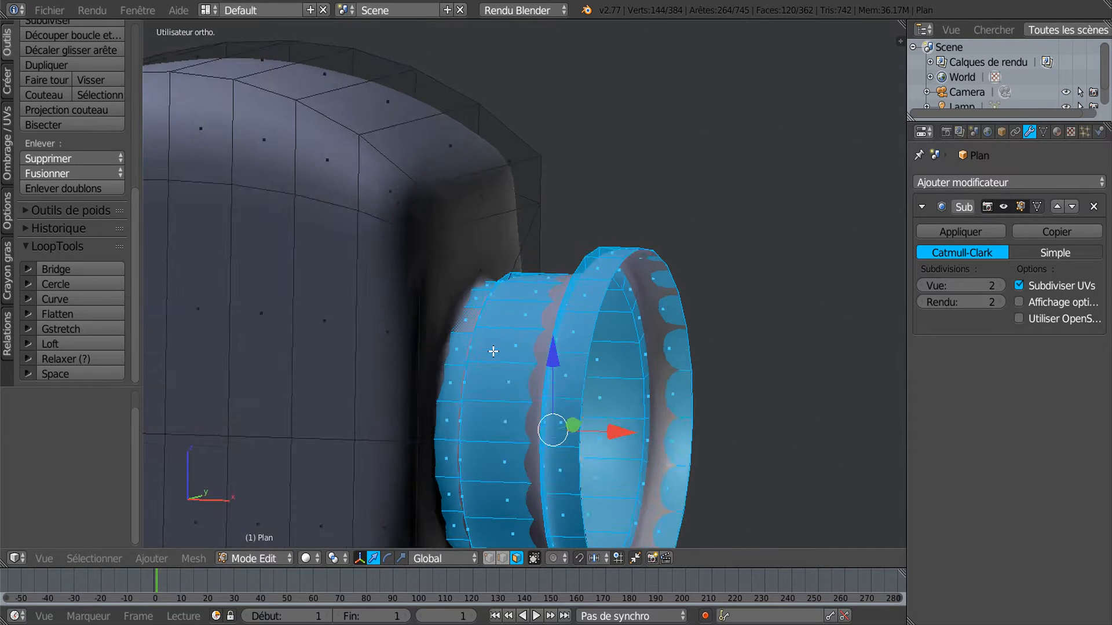
Move the selected knob and neck faces up 0.048 along Z
key(g)
key(z)
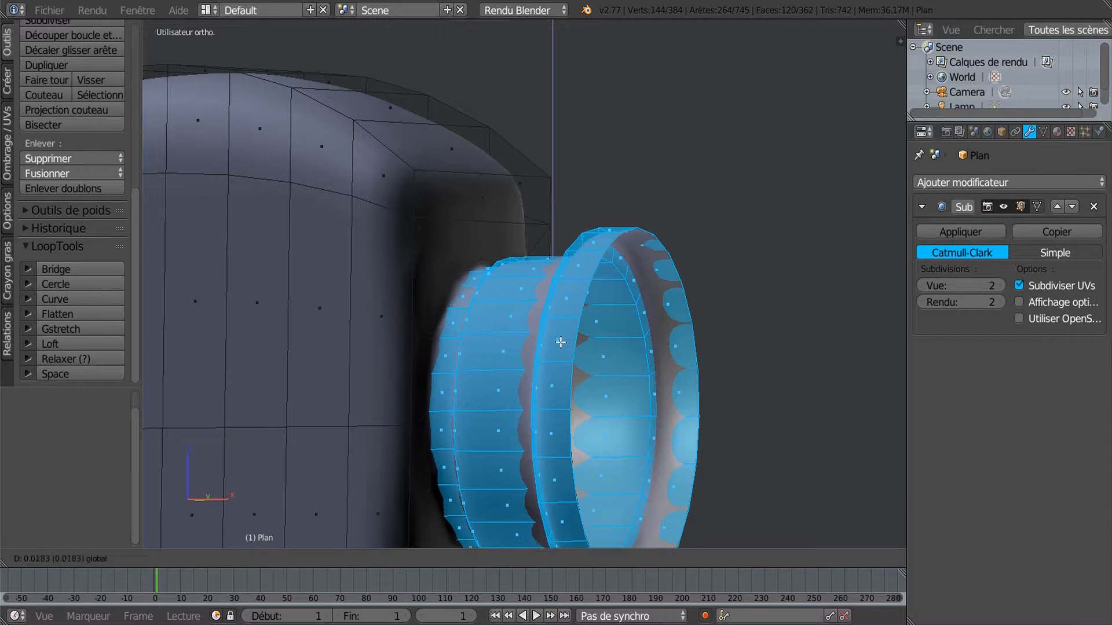
click(560, 315)
scroll(545, 365, down, 1)
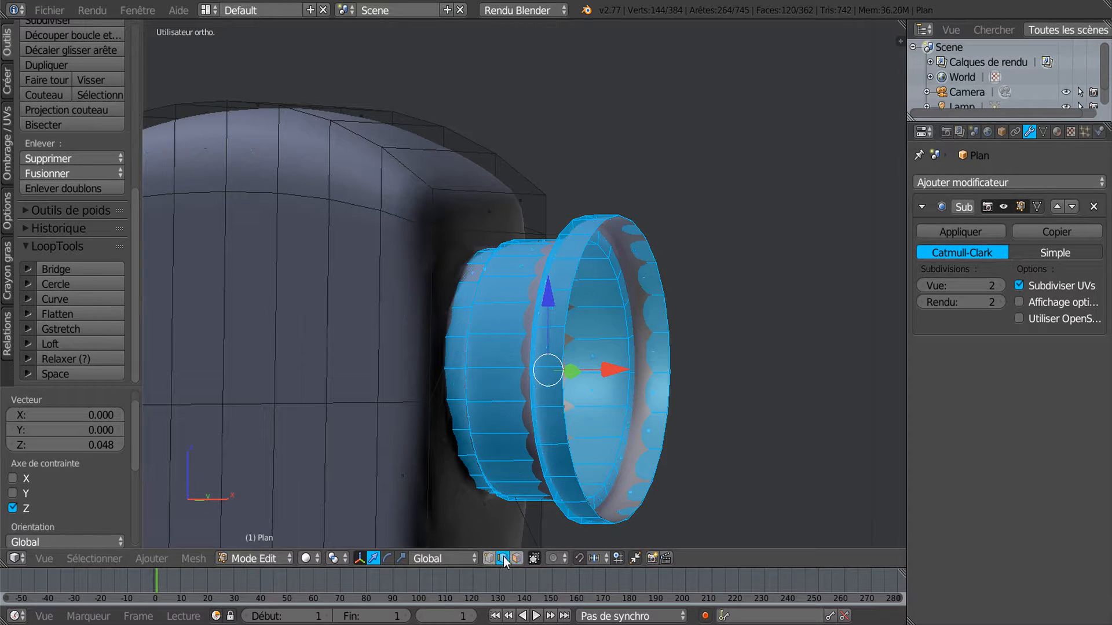
Select the horizontal edge loop across the body at knob height and remove its vertices on the knob's cylinder and rim from the selection
alt+right_click(402, 401)
middle_drag(456, 426, 479, 442)
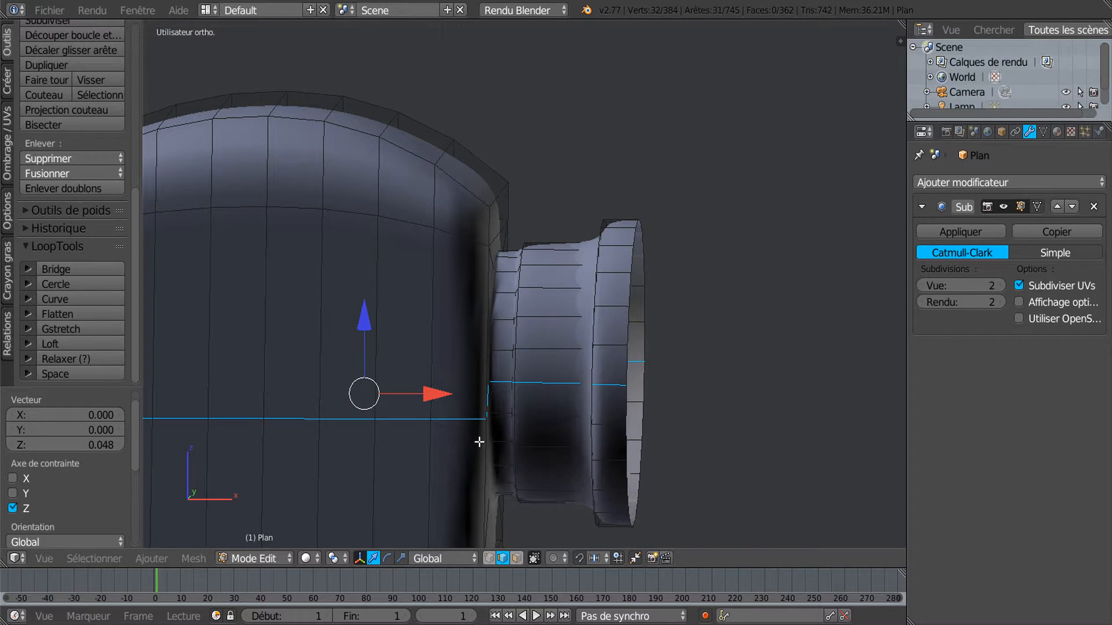
key(z)
click(491, 559)
key(c)
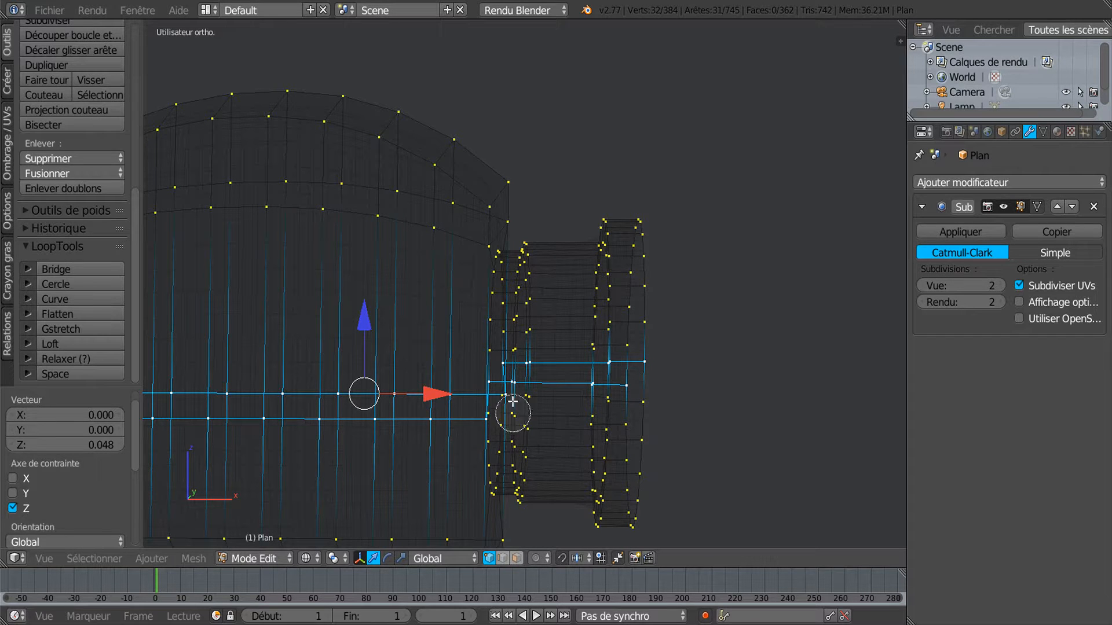
mouse_move(509, 373)
middle_down()
mouse_move(636, 366)
mouse_move(578, 377)
middle_up()
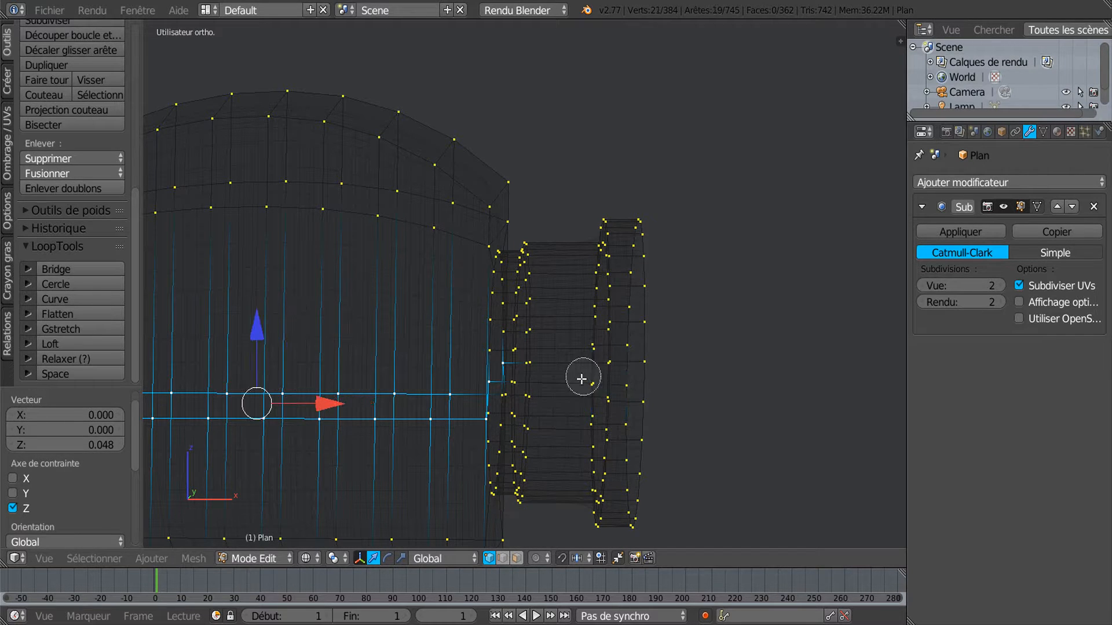
right_click(568, 414)
Deselect the loop's remaining vertices on the neck so only the body's edge loop stays selected, and return to solid display
middle_drag(568, 415, 558, 419)
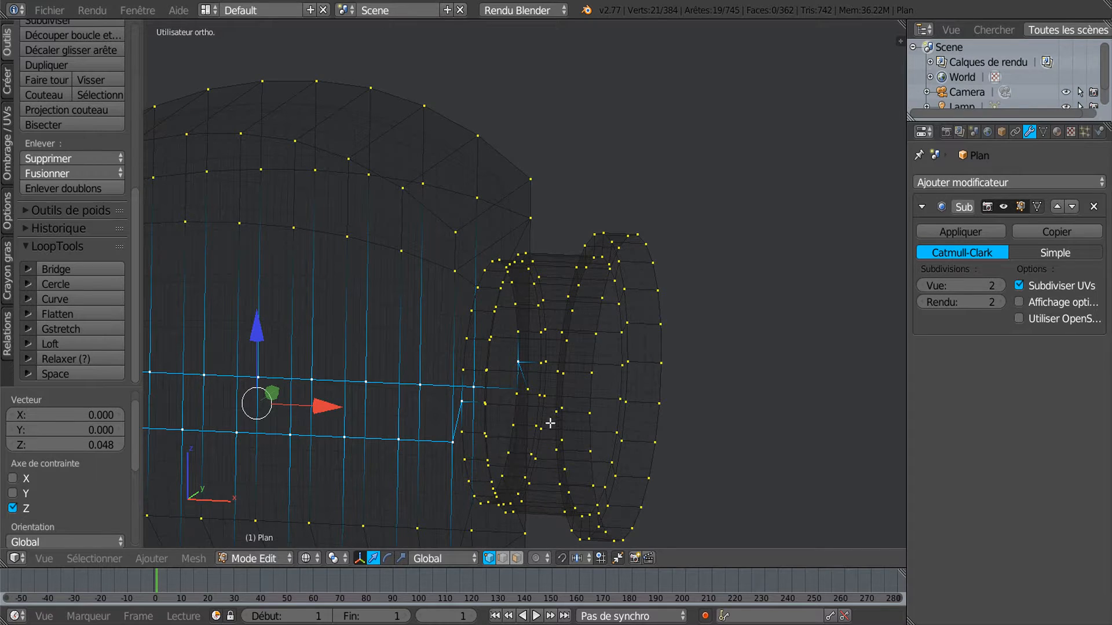
key(c)
middle_drag(484, 384, 472, 397)
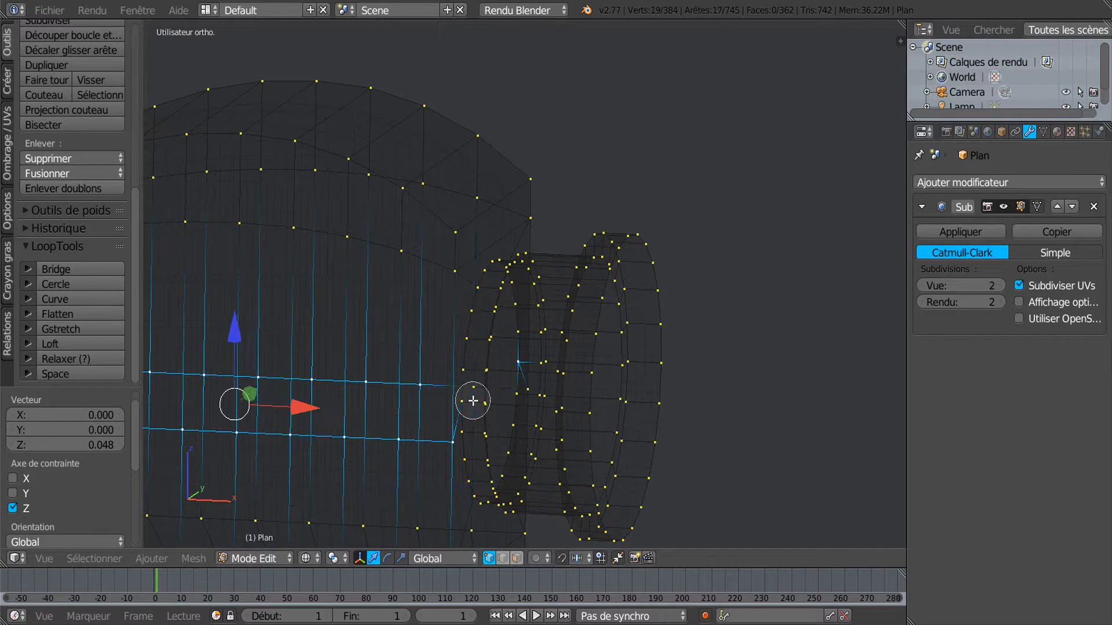
middle_click(524, 368)
key(Escape)
key(z)
middle_drag(699, 431, 737, 413)
scroll(421, 454, down, 1)
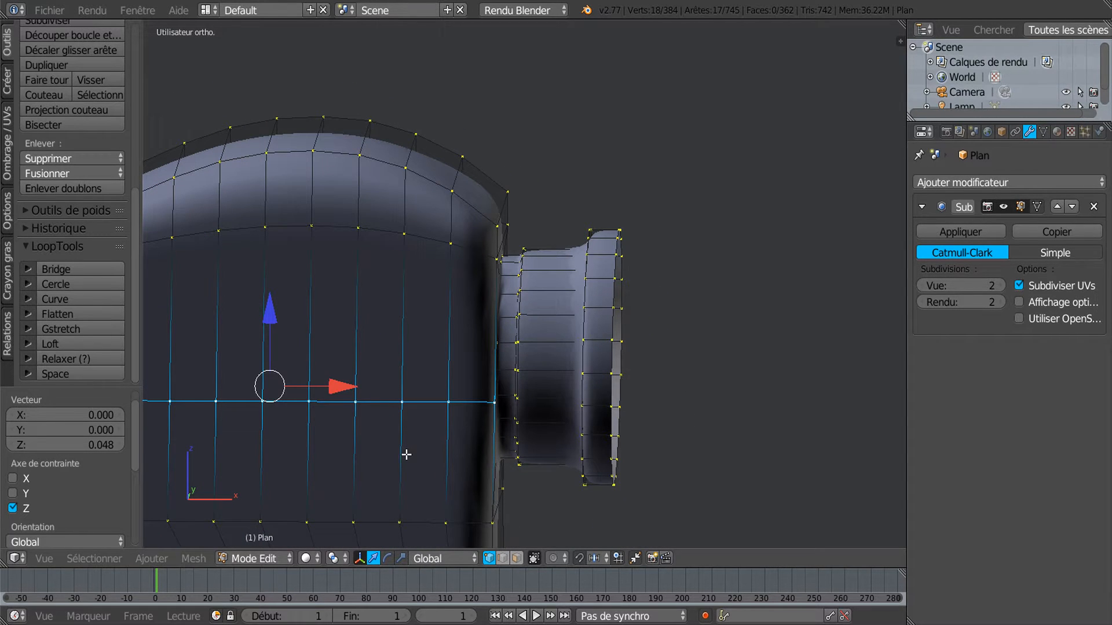
Slide the body's selected horizontal edge loop upward by a factor of 0.352, and back down by 0.131
key(g)
key(g)
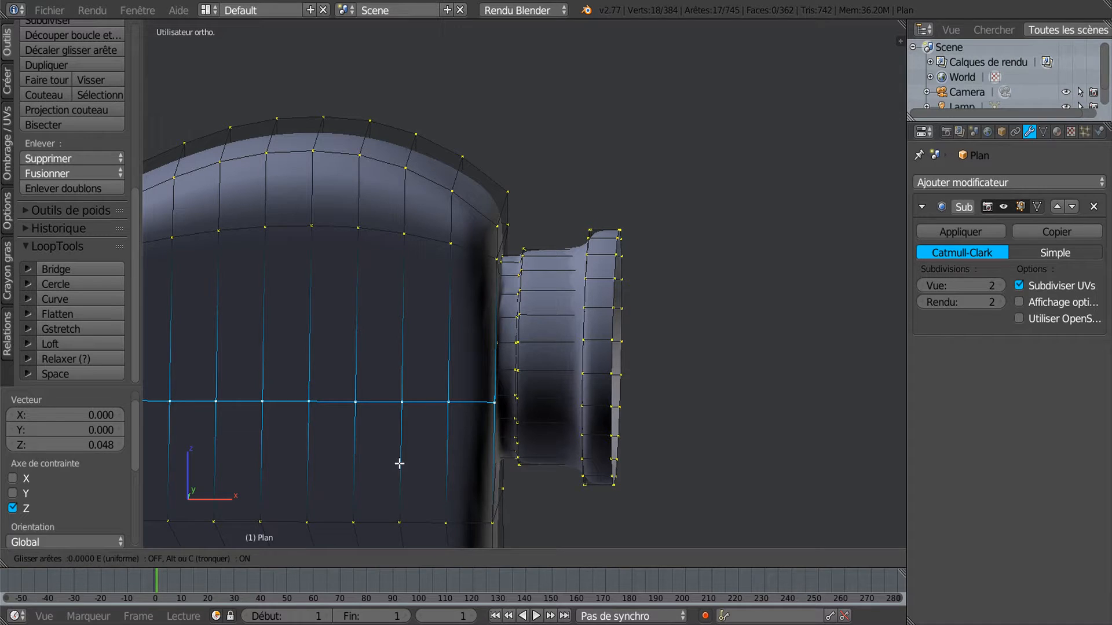
click(401, 413)
middle_drag(417, 429, 356, 445)
key(g)
key(g)
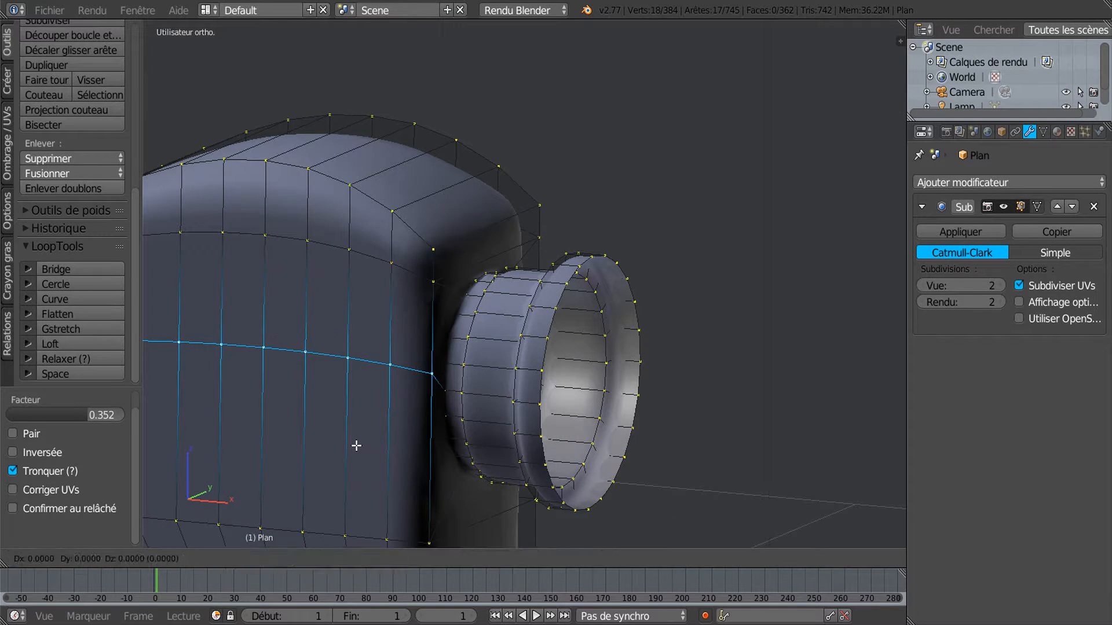
click(355, 464)
middle_drag(394, 470, 453, 426)
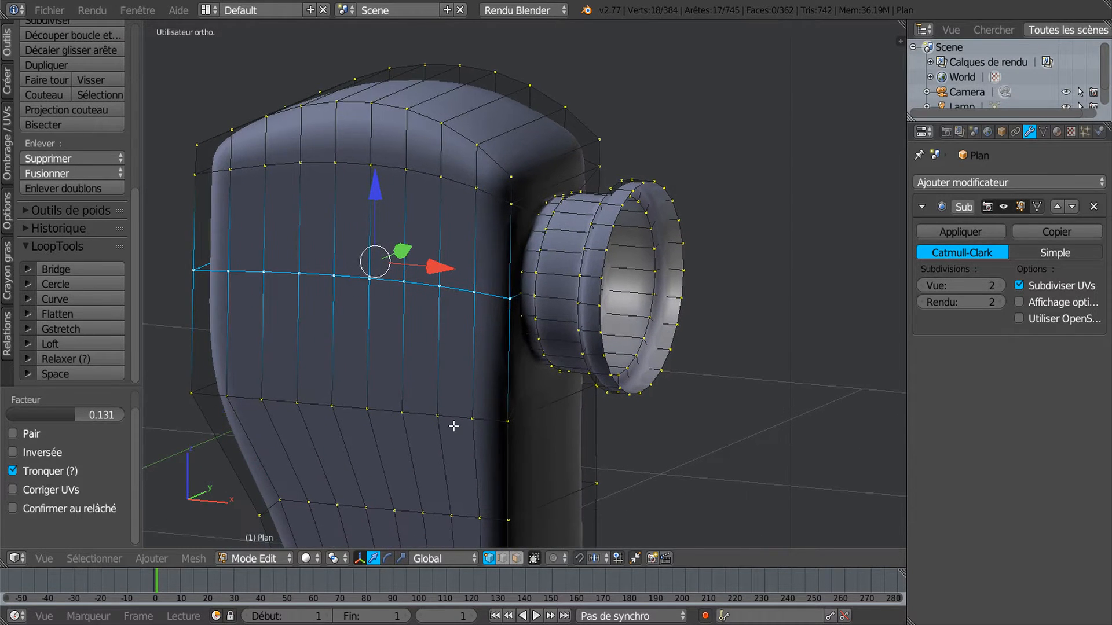
alt+right_click(481, 420)
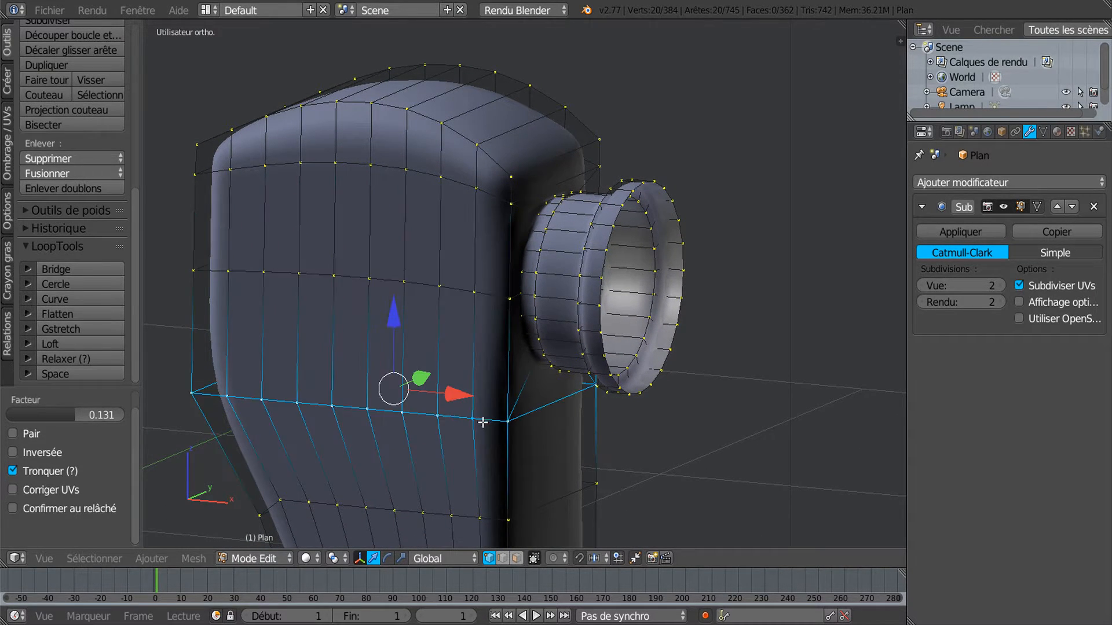
key(g)
key(g)
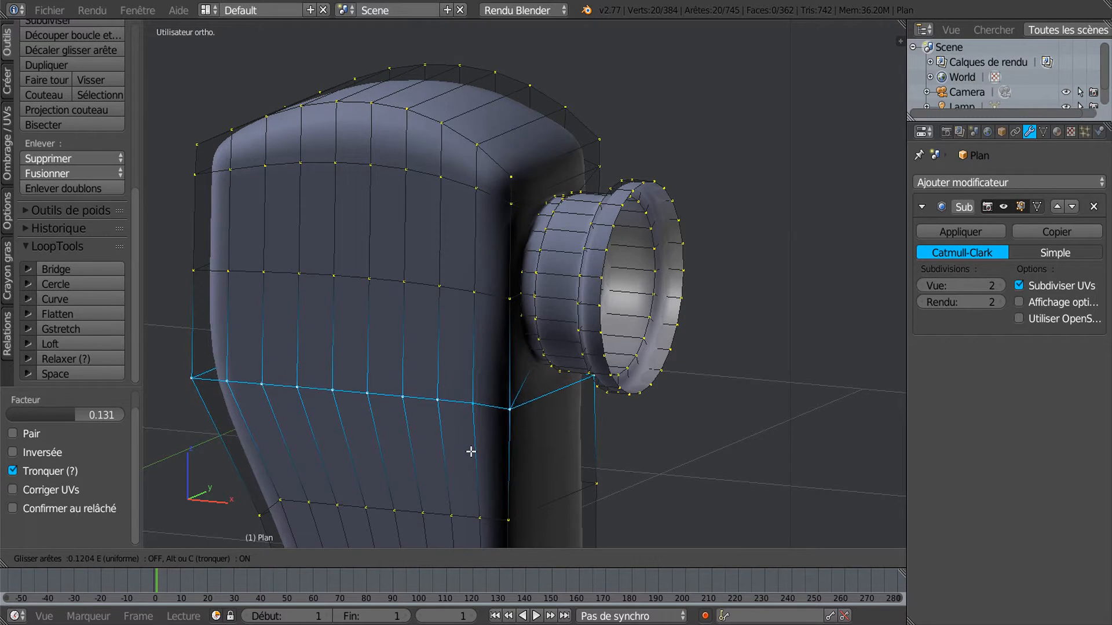
click(470, 452)
middle_drag(473, 455, 379, 400)
mouse_move(365, 447)
middle_down()
mouse_move(398, 434)
mouse_move(344, 438)
mouse_move(367, 457)
middle_up()
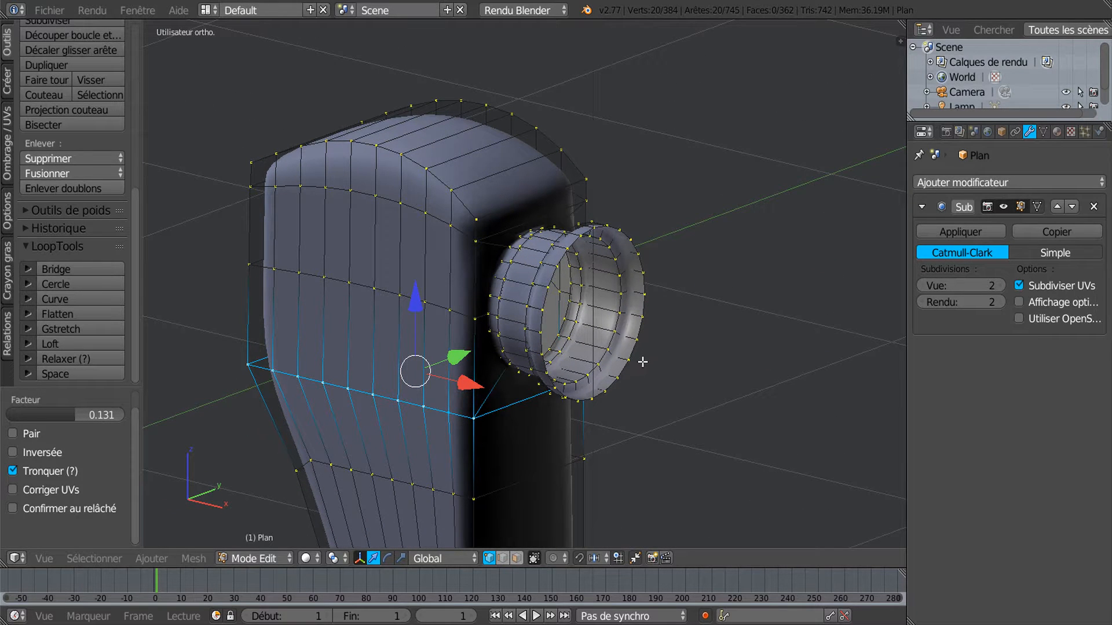
Extrude the knob's outermost rim edge loop inward, scaled to about 0.807
alt+right_click(642, 301)
middle_drag(623, 447, 645, 454)
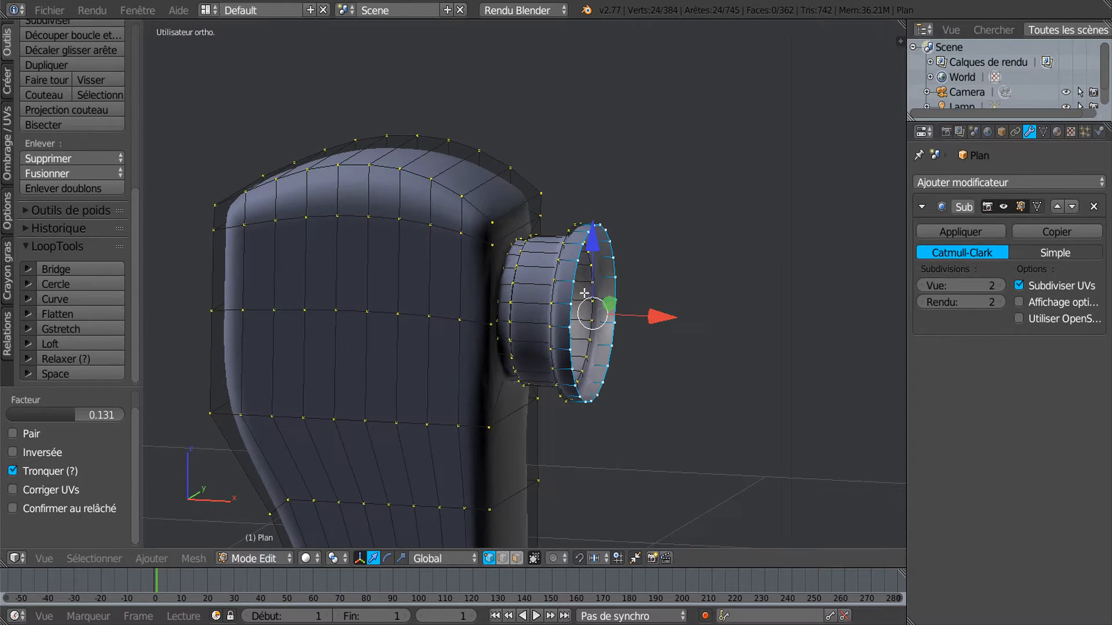
key(e)
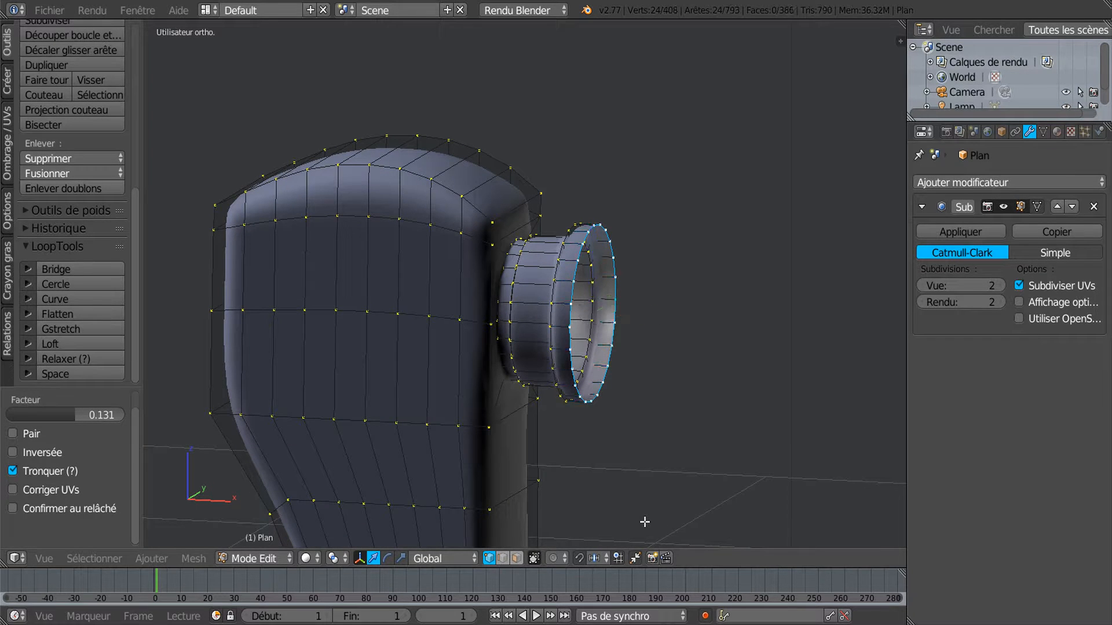
key(s)
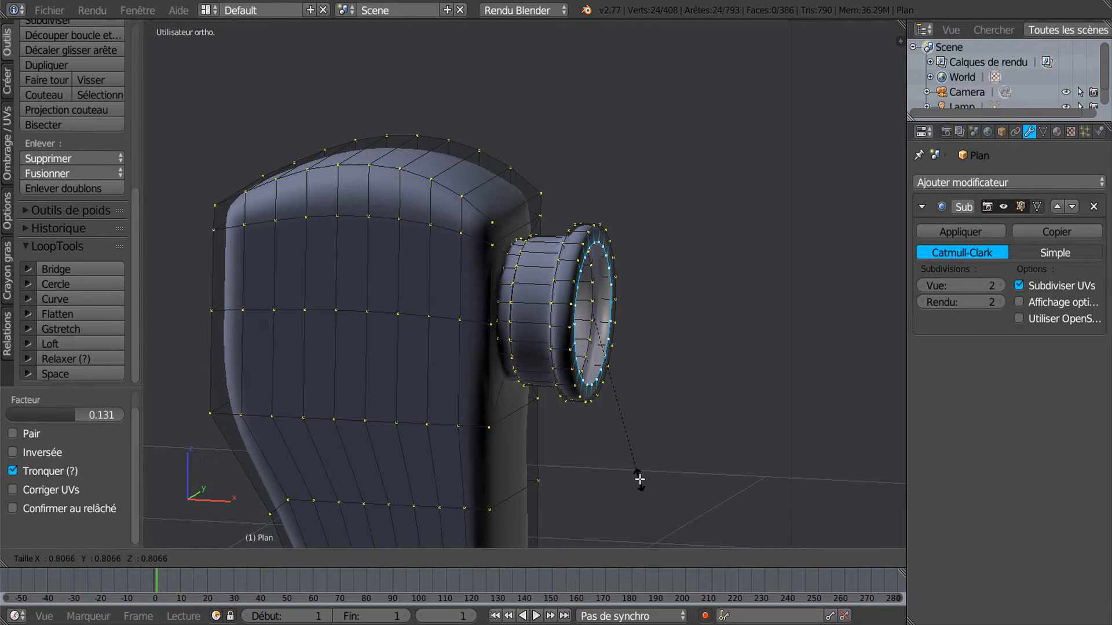
click(639, 480)
Extrude the inner rim loop again and move it -0.043 along X to recess the knob's end
key(e)
right_click(627, 487)
drag(661, 316, 649, 328)
middle_drag(665, 397, 641, 427)
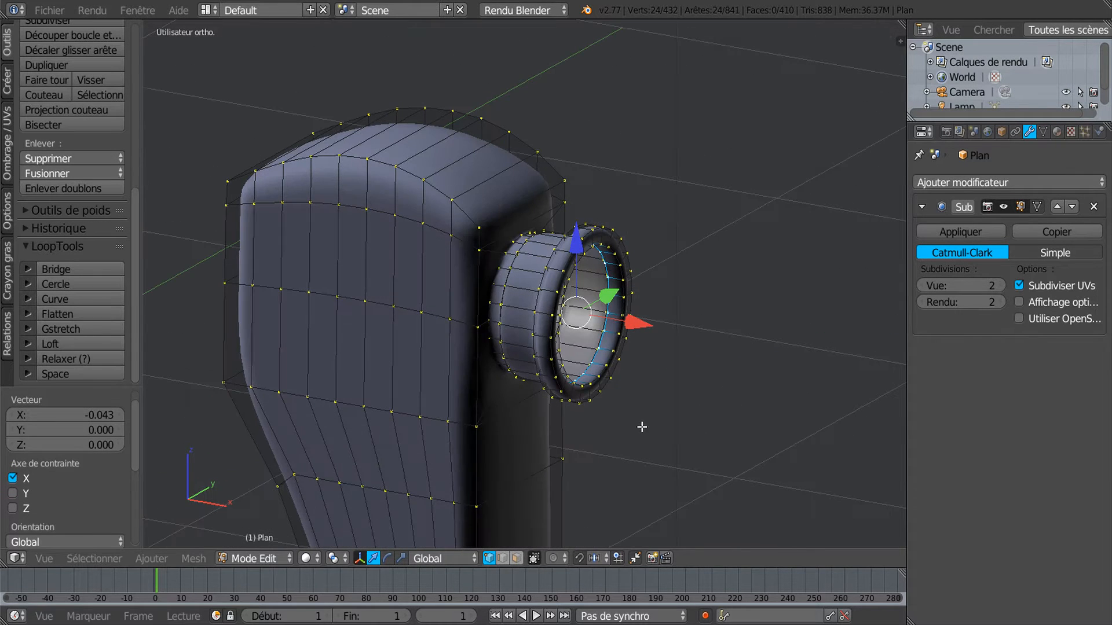
Extrude the recessed loop scaled to 0 to close the knob's end, and check the shape in Object Mode
key(e)
key(s)
key(0)
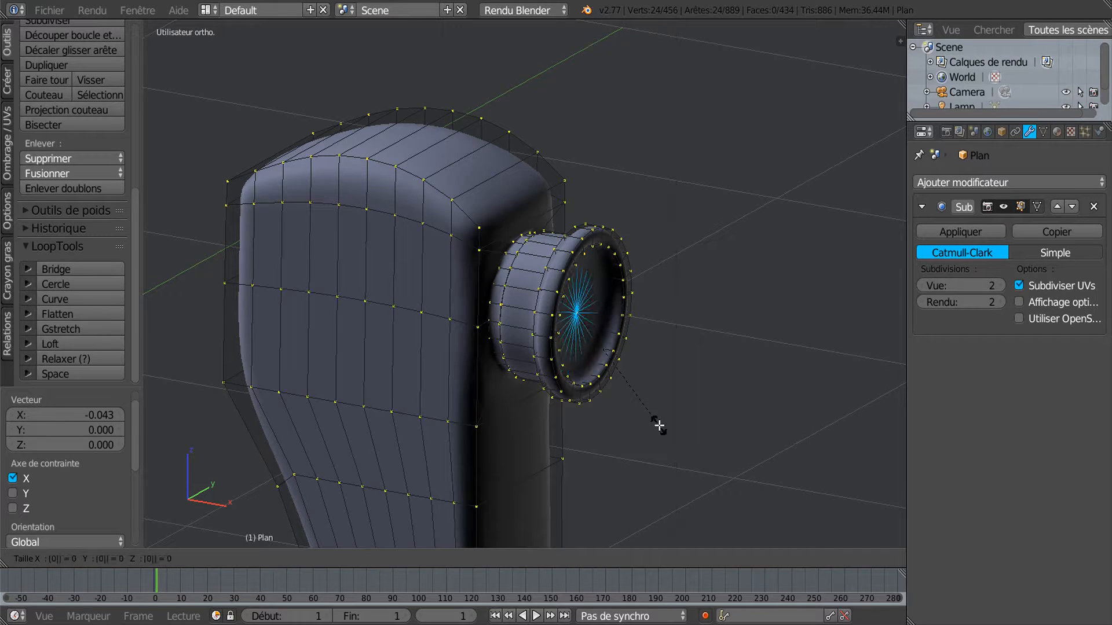
click(658, 428)
key(Tab)
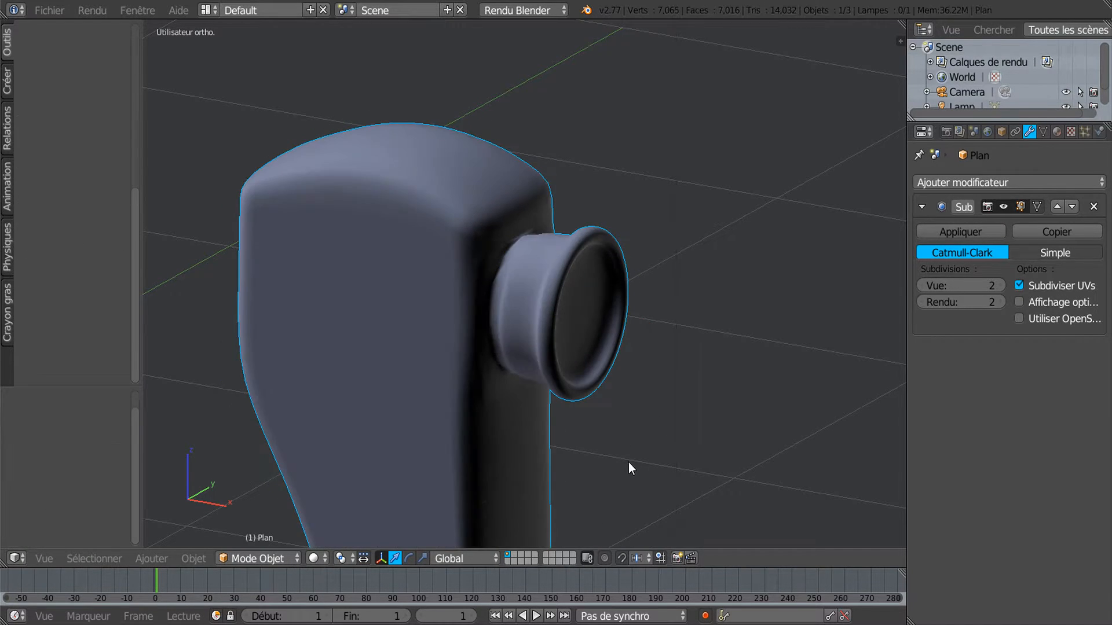
Return to mesh editing and add one loop cut around the knob's cylinder, slid close against the outer rim
middle_drag(579, 453, 608, 362)
key(Tab)
scroll(565, 397, up, 3)
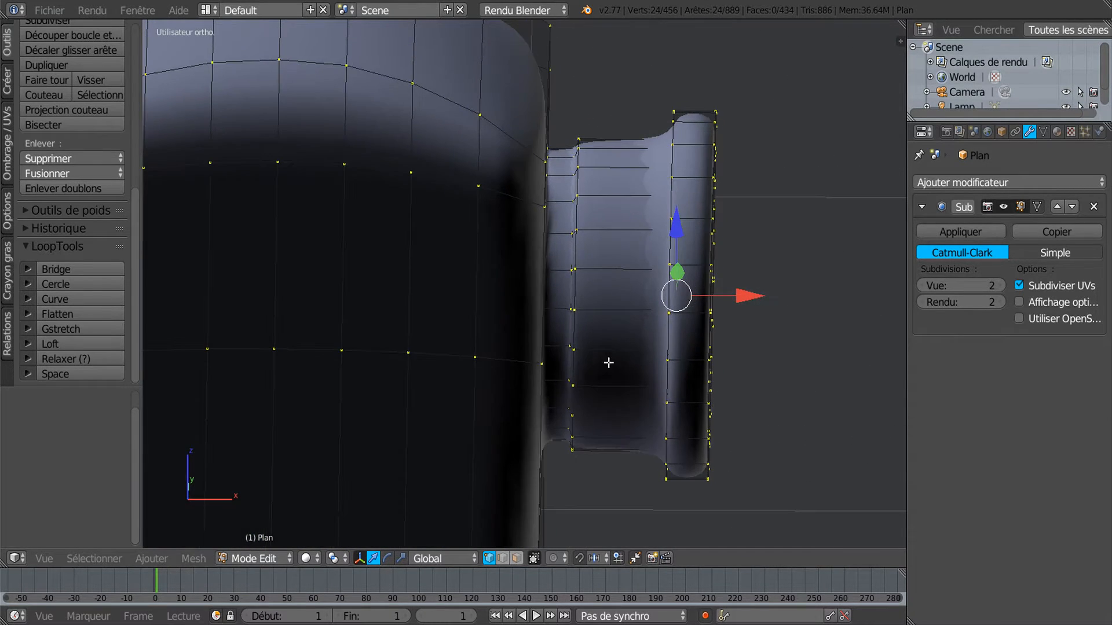
key(ctrl+r)
click(632, 268)
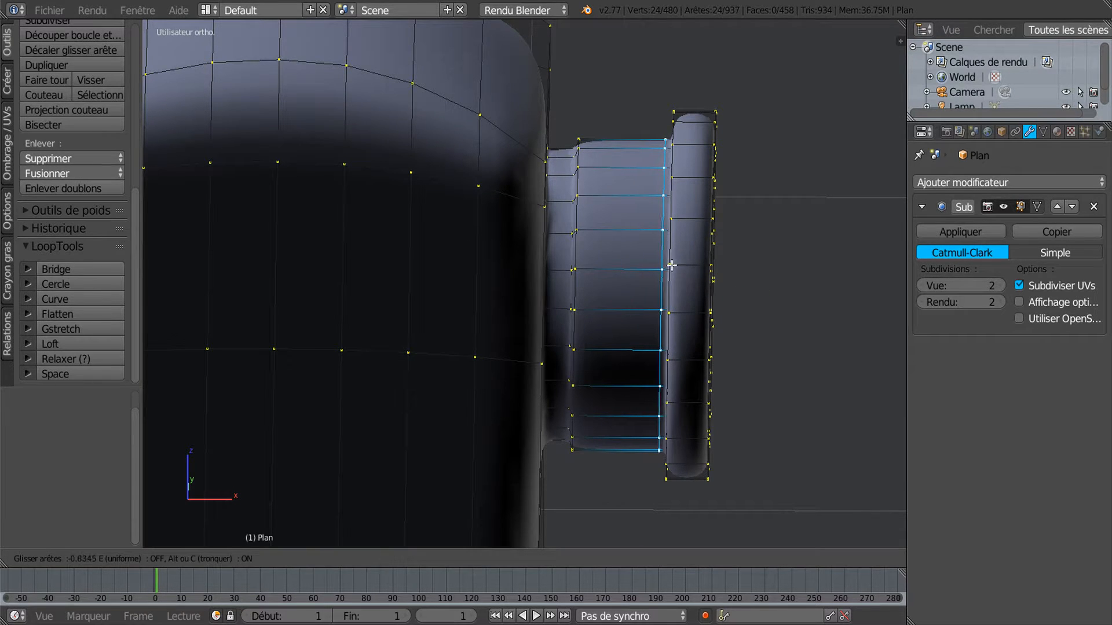
click(663, 270)
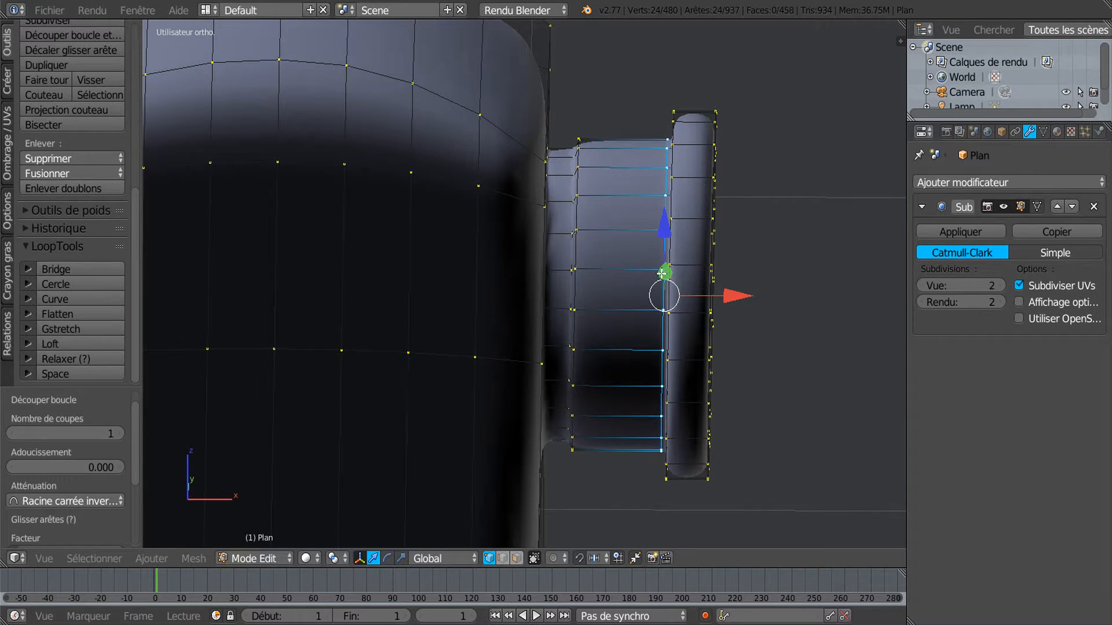
Add one loop cut around the knob's cylinder, slid close to its edge nearest the handle
key(ctrl+r)
click(630, 272)
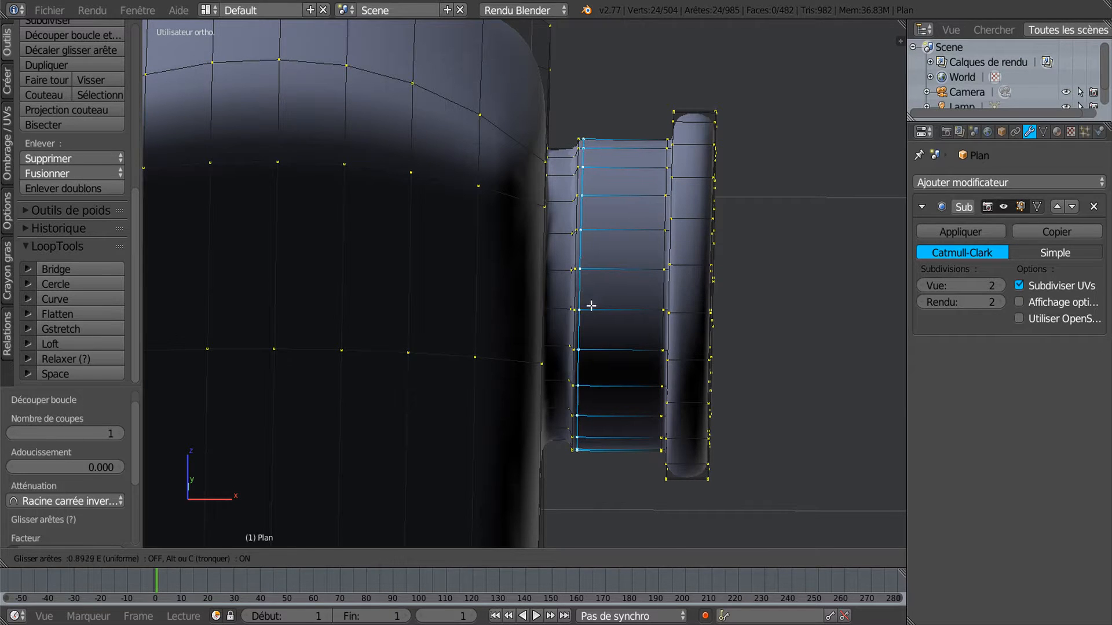
click(591, 305)
Add two loop cuts around the knob's wide outer rim, one slid close to each of its edges
key(ctrl+r)
click(692, 268)
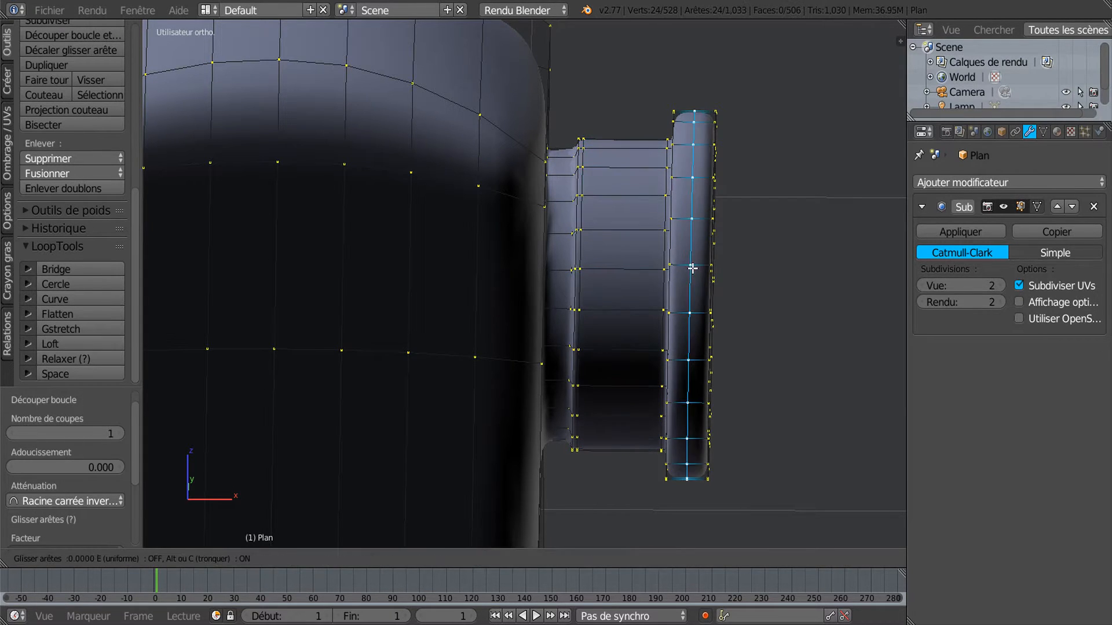
click(703, 265)
key(ctrl+r)
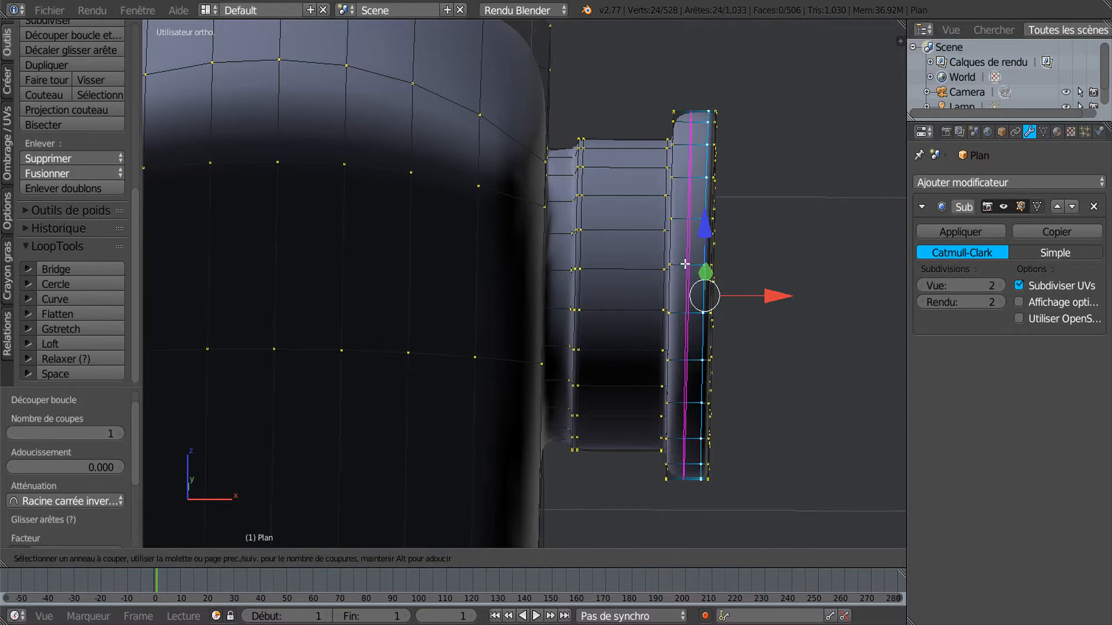
click(681, 268)
click(674, 272)
Add two loop cuts around the narrow neck between the handle and the knob, one slid toward each end
key(ctrl+r)
click(560, 272)
click(557, 270)
key(ctrl+r)
click(556, 270)
click(557, 270)
Add one loop cut on the knob's recessed end cap, slid outward close to the disc's edge
middle_drag(658, 315, 591, 327)
key(ctrl+r)
click(682, 304)
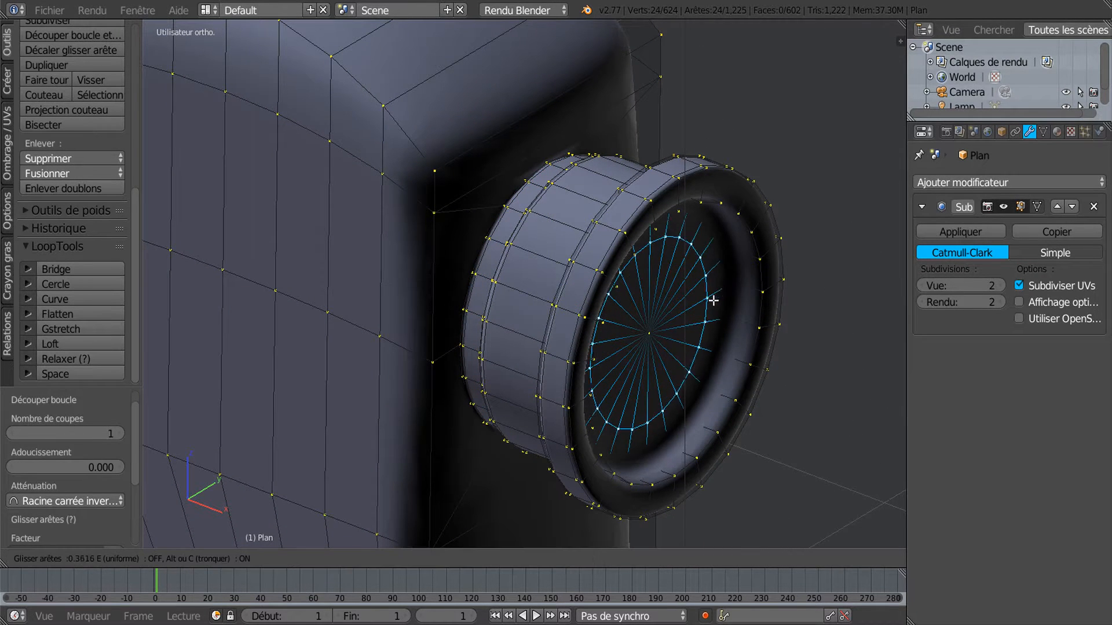
click(744, 308)
Add two loop cuts on the inner wall of the knob's recess, one slid toward each of its edges
key(ctrl+r)
click(747, 286)
click(744, 286)
key(ctrl+r)
click(747, 289)
click(753, 291)
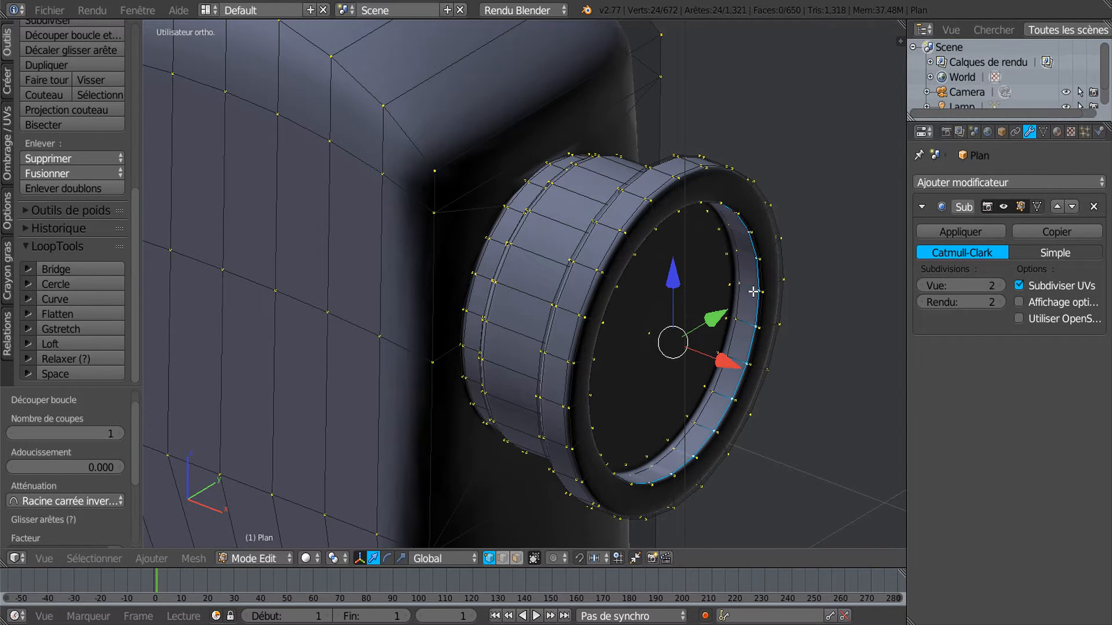
Inspect the smoothed knob in Object Mode from several angles and compare its proportions with the reference image in front view
scroll(723, 331, down, 1)
middle_drag(713, 337, 658, 307)
scroll(648, 316, down, 4)
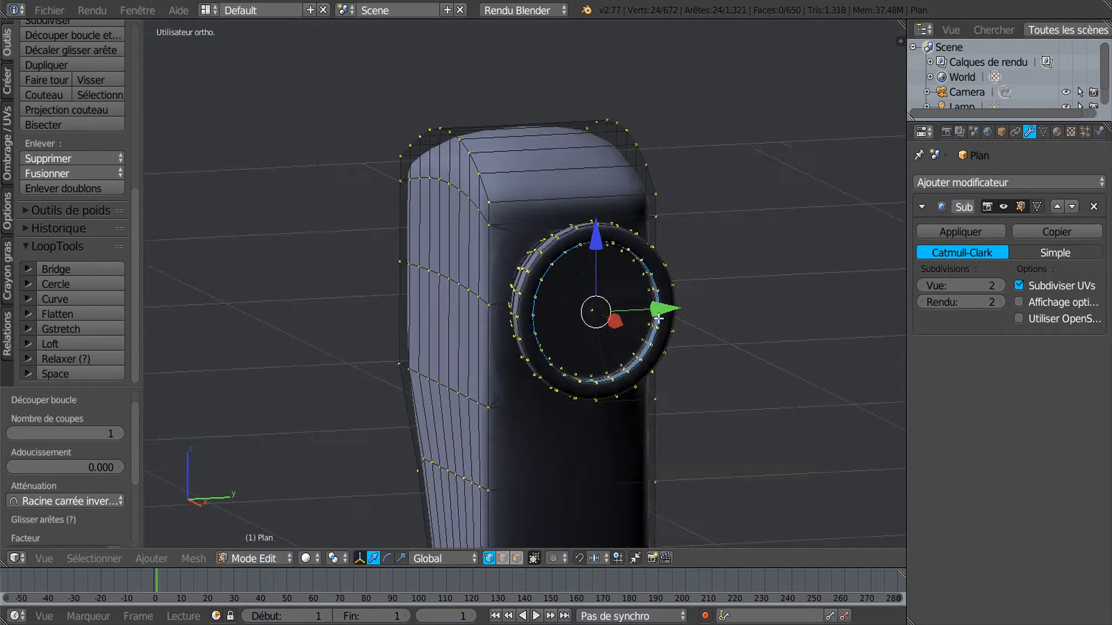
middle_drag(446, 459, 550, 464)
key(Tab)
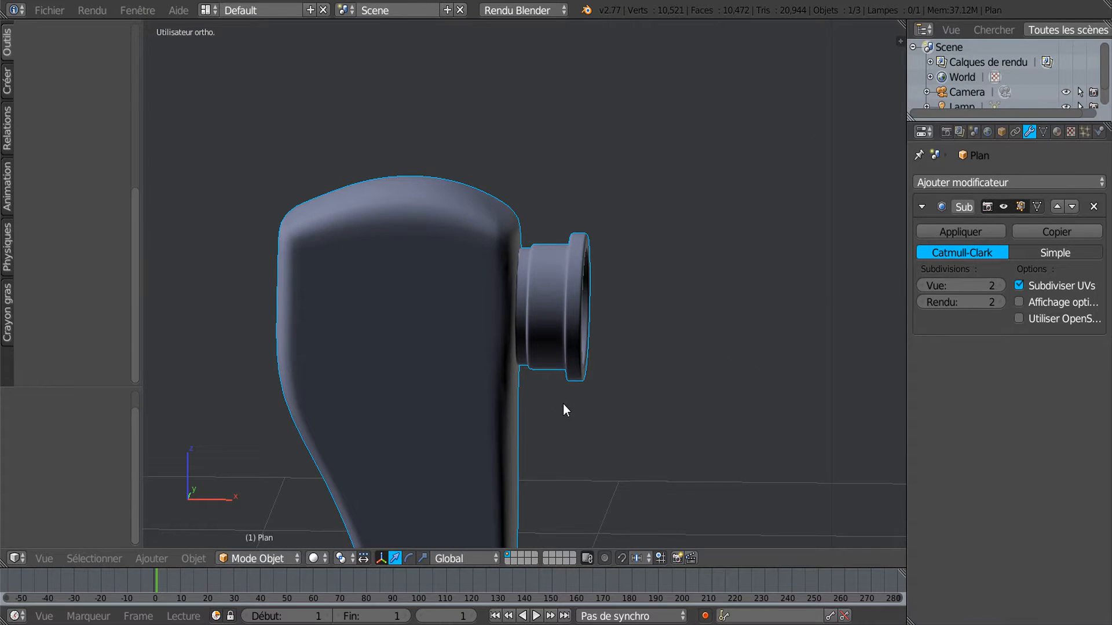
middle_drag(563, 404, 544, 415)
key(KP_3)
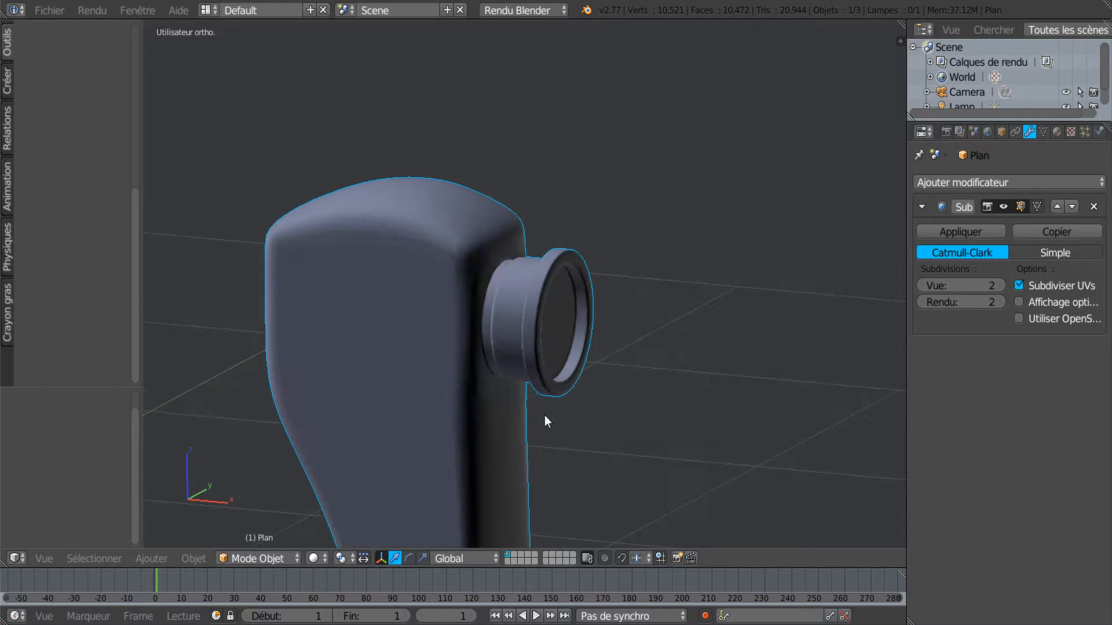
key(KP_1)
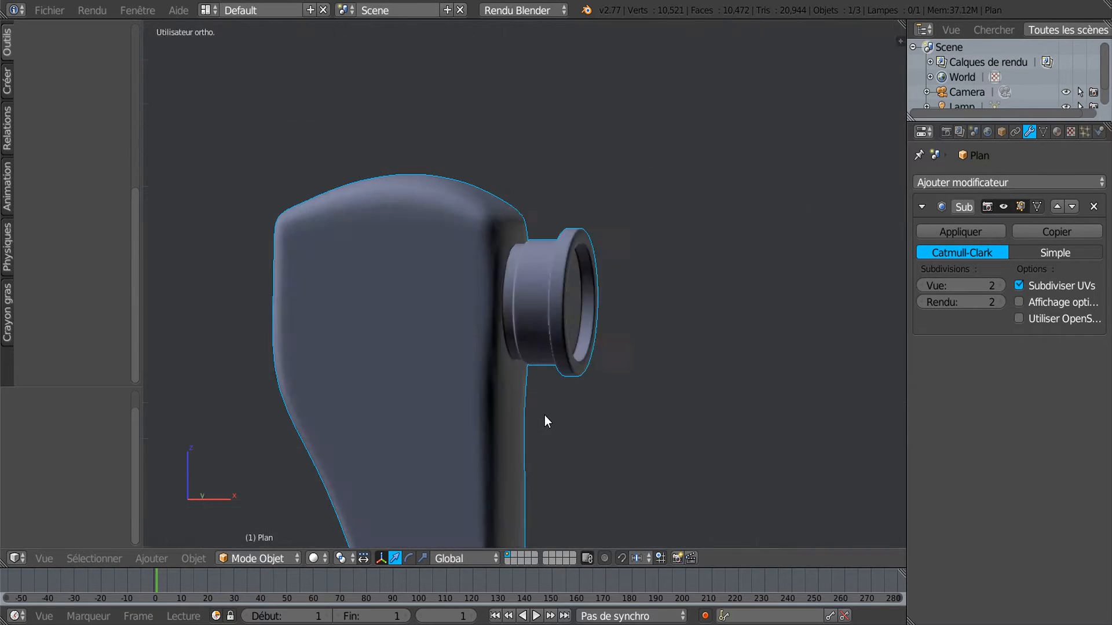
scroll(544, 416, down, 3)
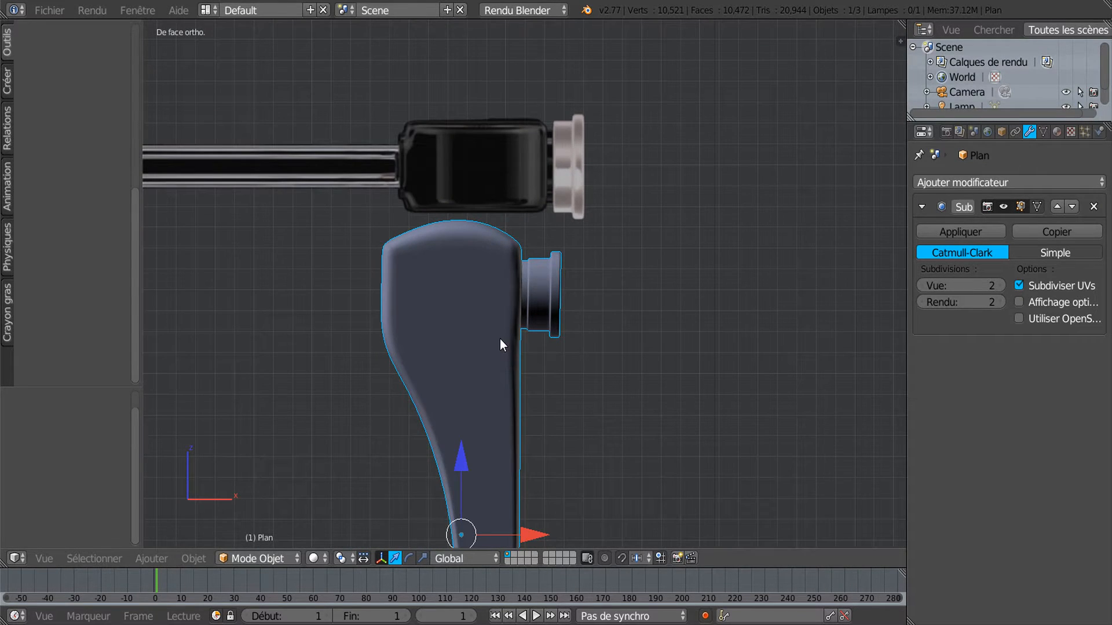
scroll(499, 338, up, 2)
scroll(500, 340, down, 1)
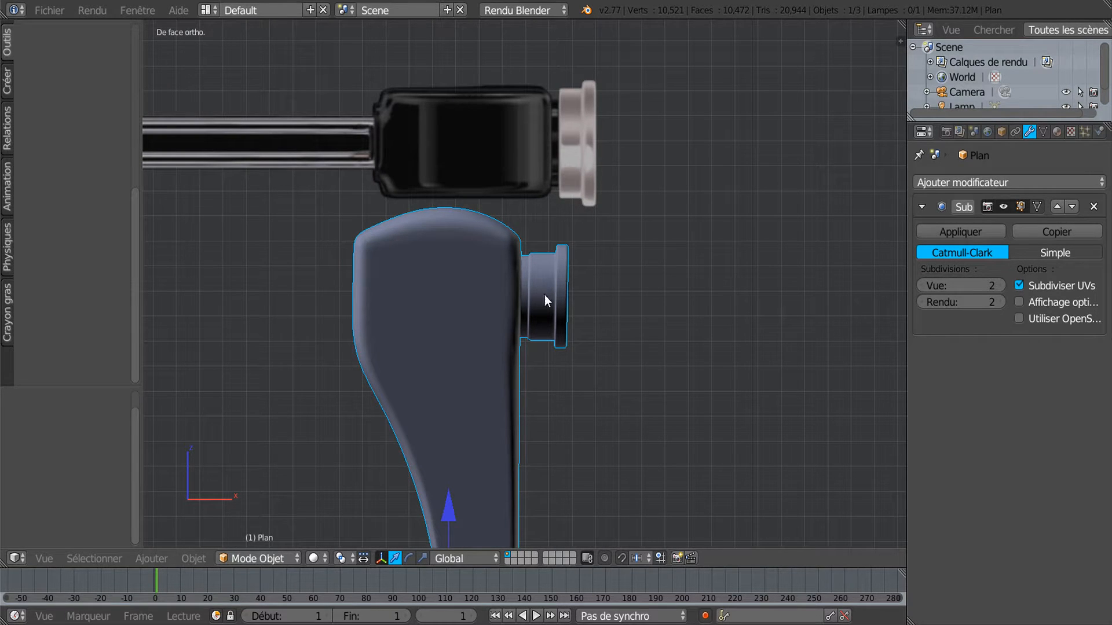
key(a)
key(a)
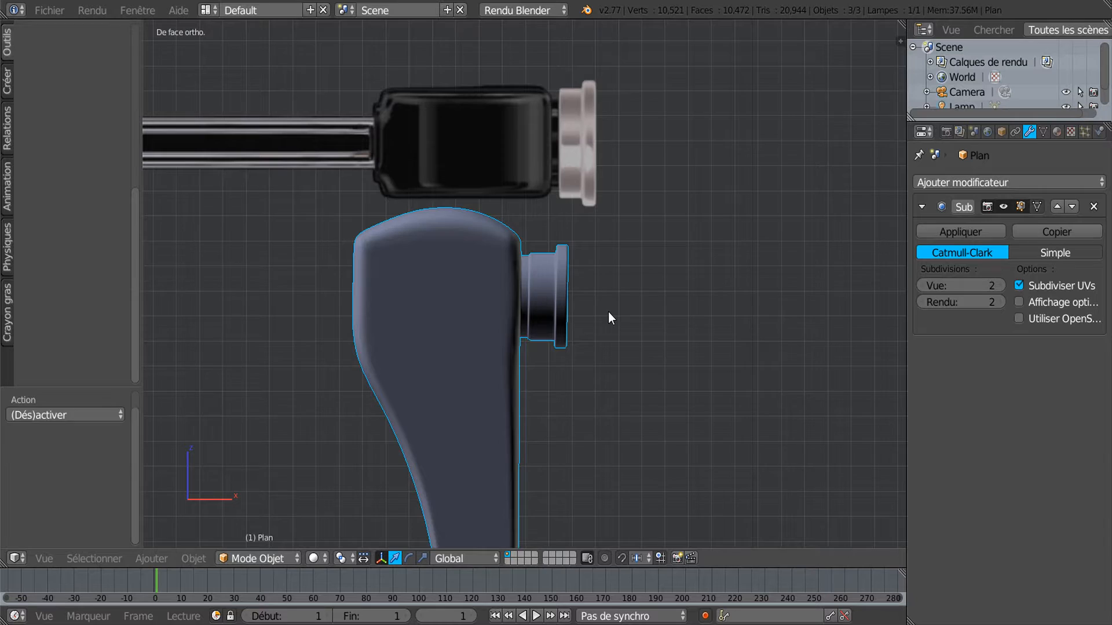
In wireframe mesh editing, select the knob's cylinder and rim without the neck base and scale them to 0.862 along X
key(Tab)
scroll(528, 355, up, 1)
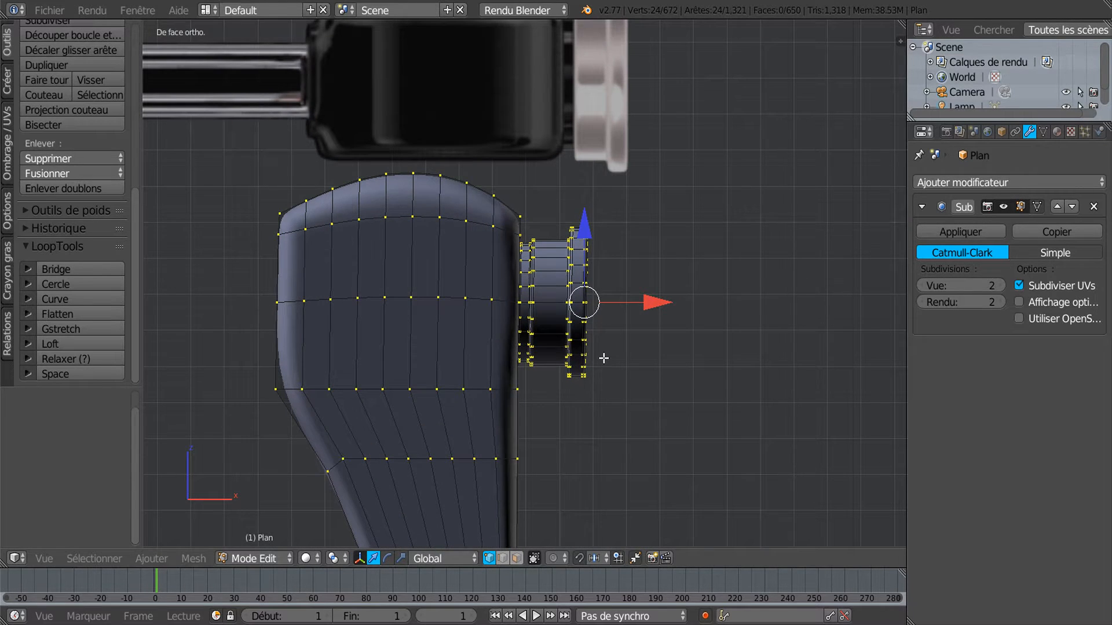
key(z)
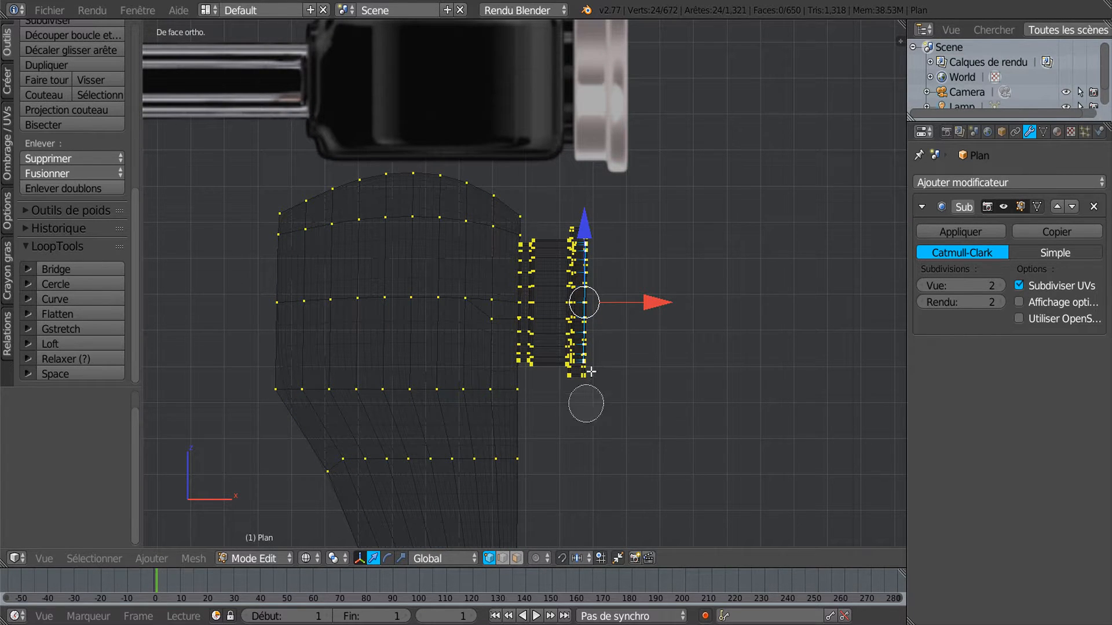
key(b)
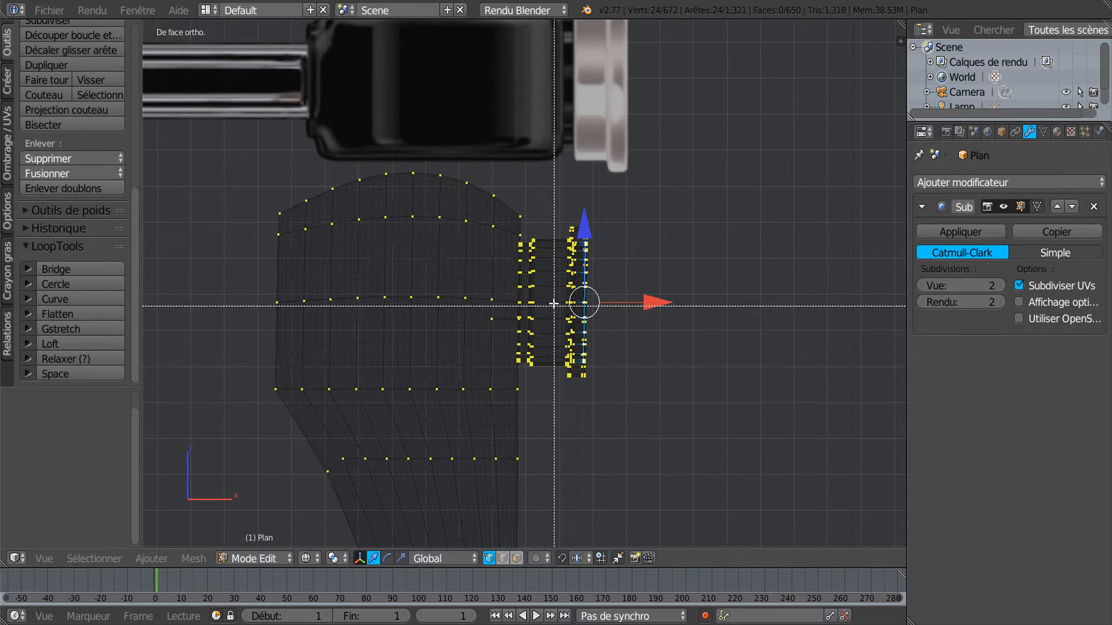
drag(527, 217, 621, 428)
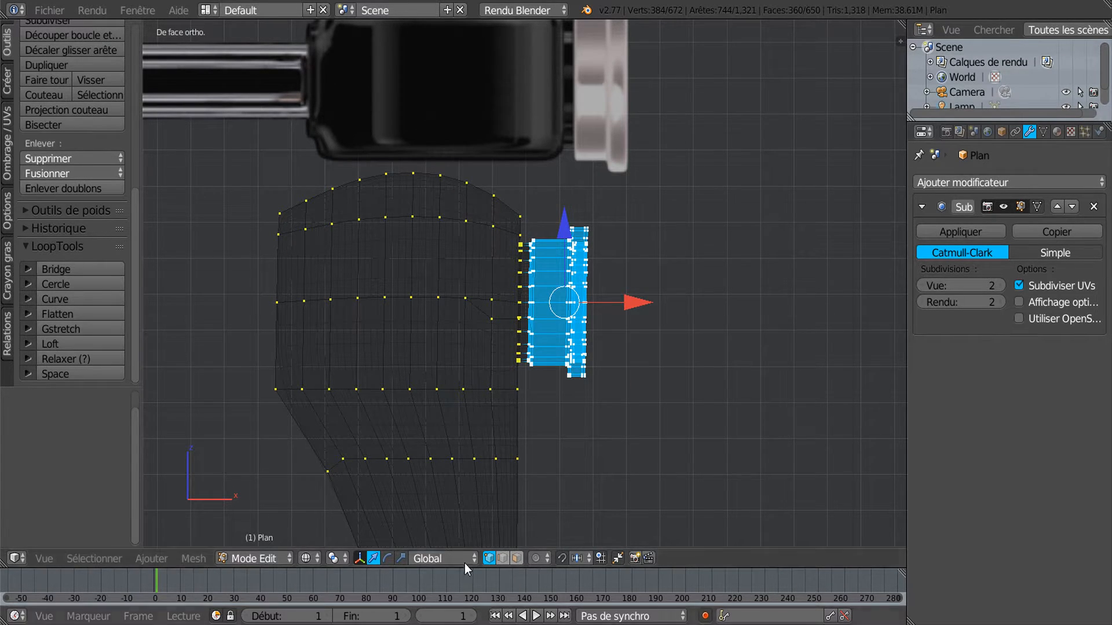
click(401, 558)
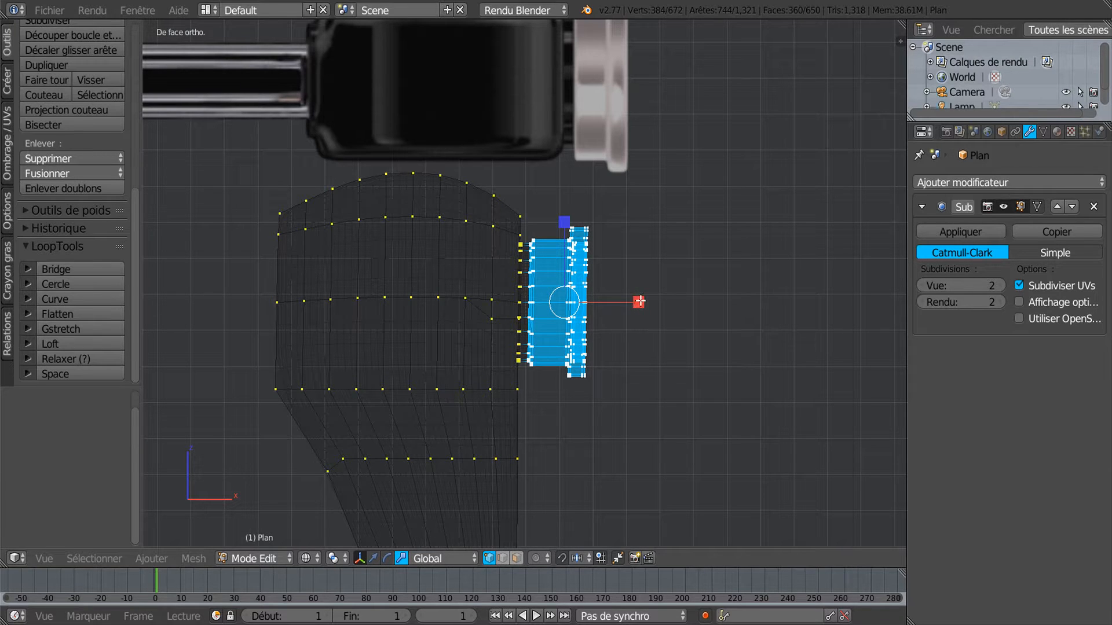
drag(638, 301, 629, 300)
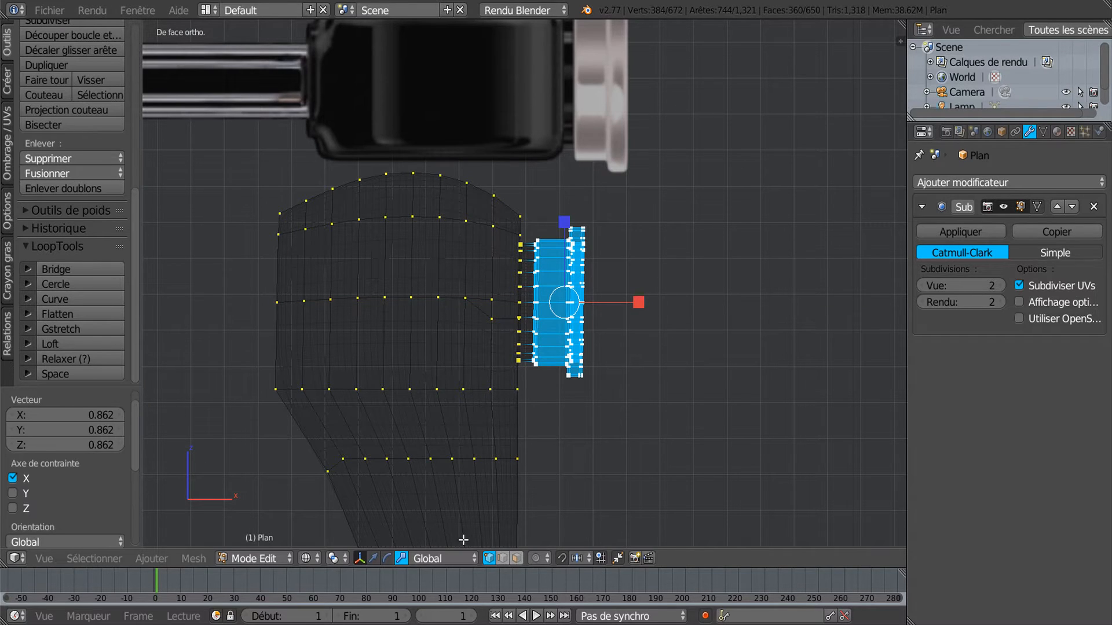
Move the selected knob geometry -0.012 along X toward the handle and compare it with the reference
click(374, 558)
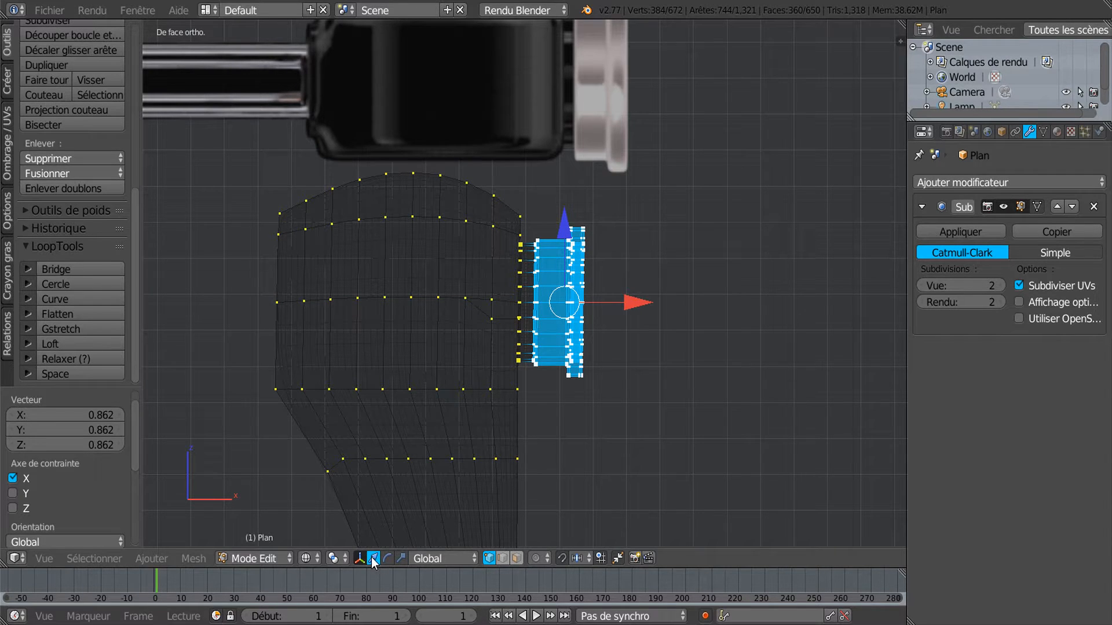
drag(633, 307, 629, 308)
scroll(624, 395, down, 2)
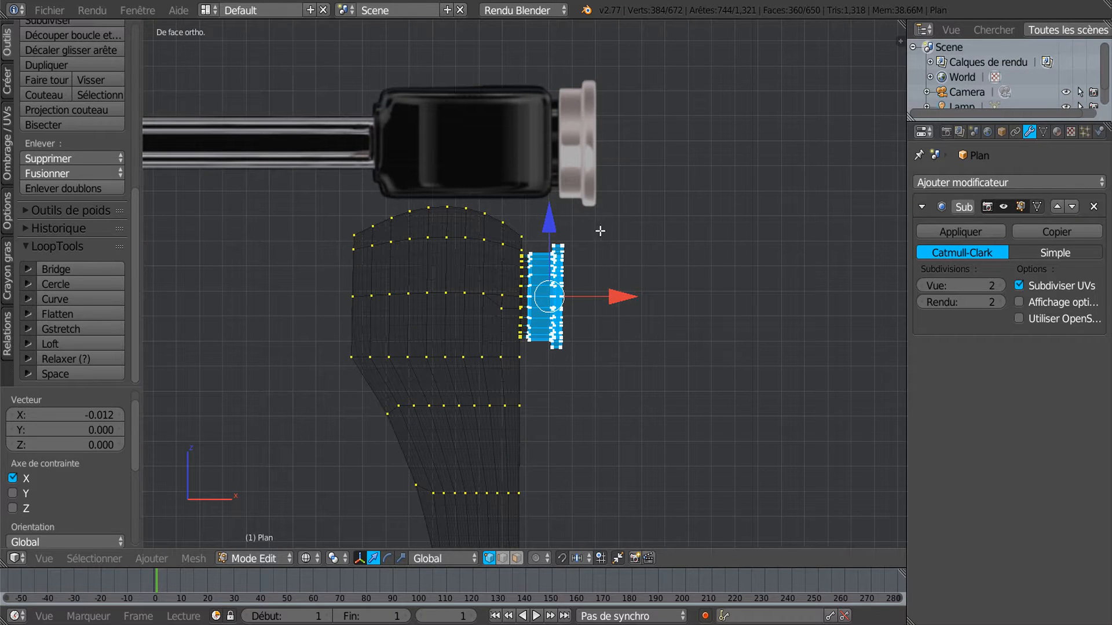
scroll(560, 292, up, 2)
scroll(565, 307, down, 2)
Scale the selected knob geometry uniformly to 1.130, shift it slightly outward along X, and check it in Object Mode
key(s)
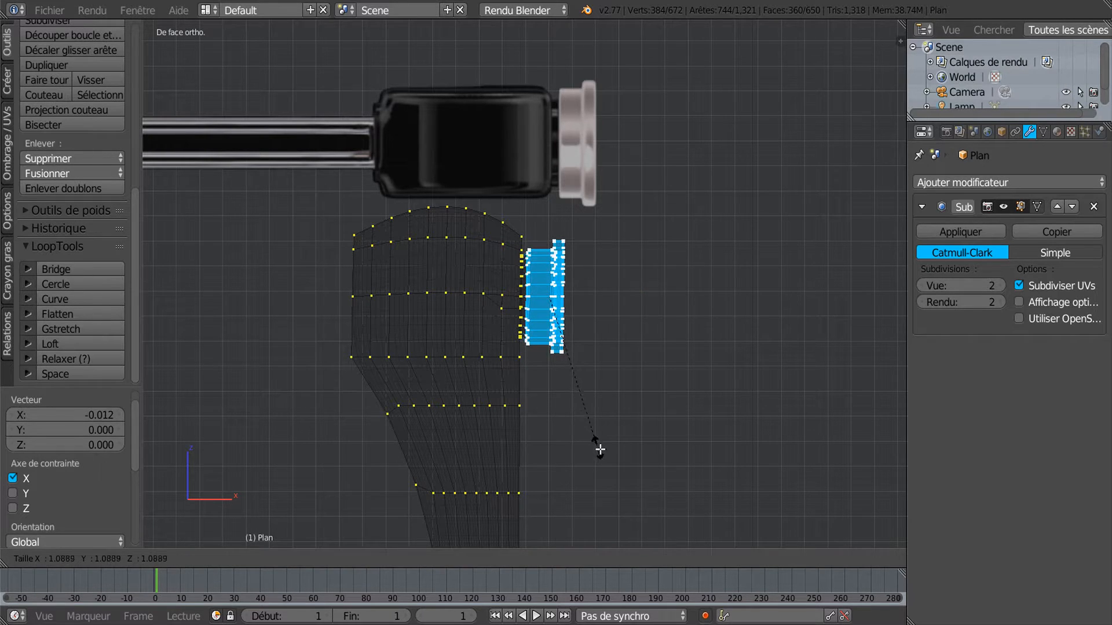
click(605, 452)
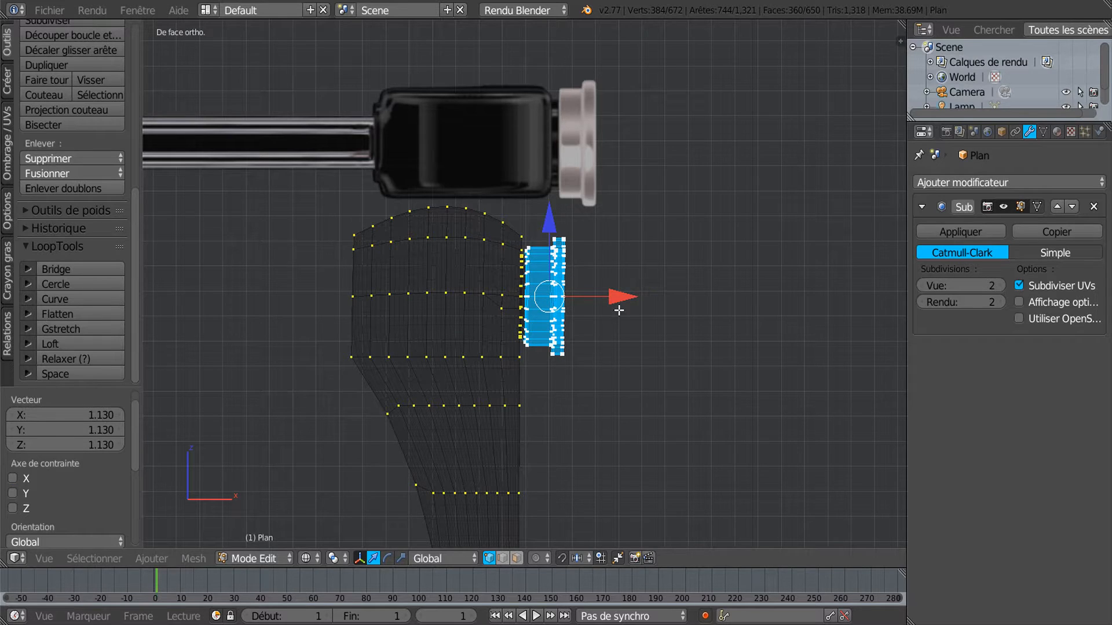
drag(618, 296, 624, 294)
key(Tab)
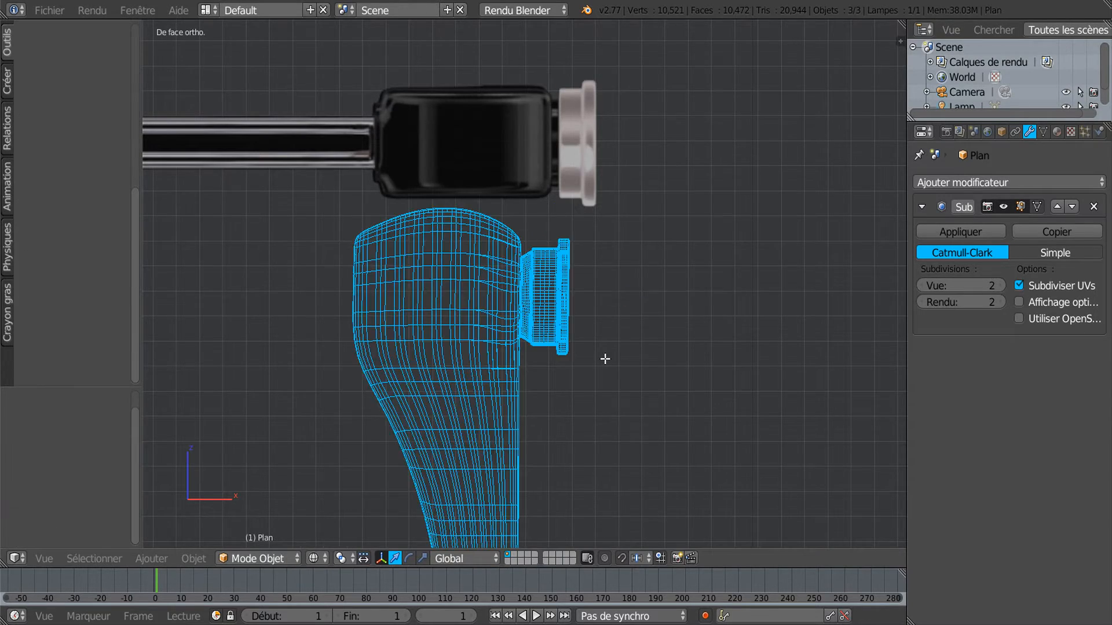
scroll(604, 359, up, 3)
mouse_move(603, 359)
middle_down()
mouse_move(568, 364)
mouse_move(674, 355)
mouse_move(590, 368)
mouse_move(606, 371)
middle_up()
Return to mesh editing and show the neck area between handle and knob in solid shading
key(Tab)
scroll(625, 363, up, 4)
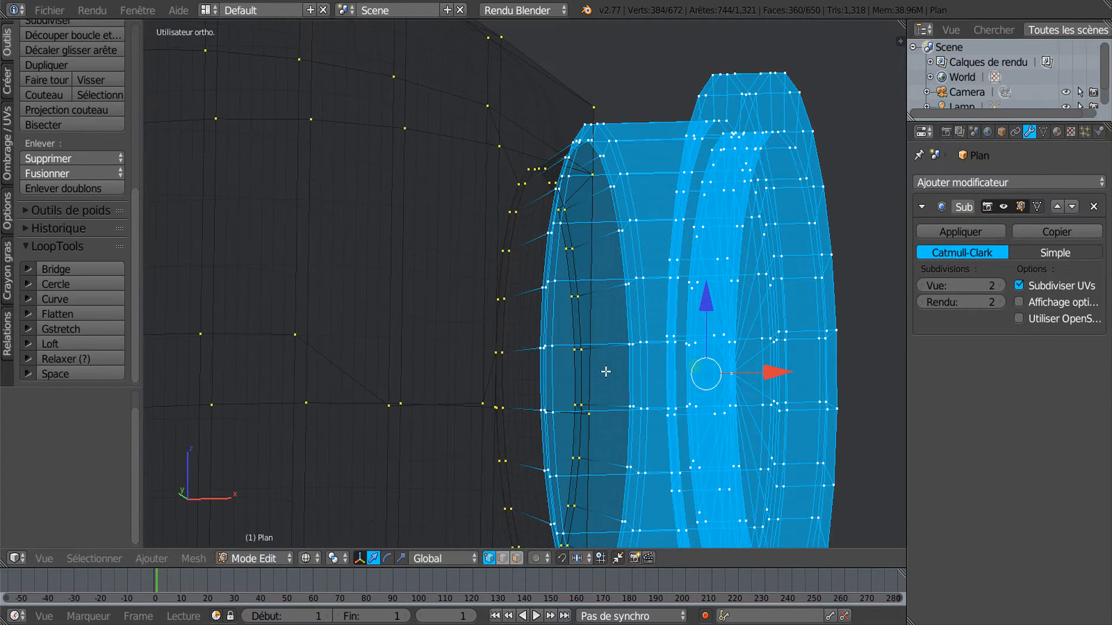
scroll(620, 304, up, 1)
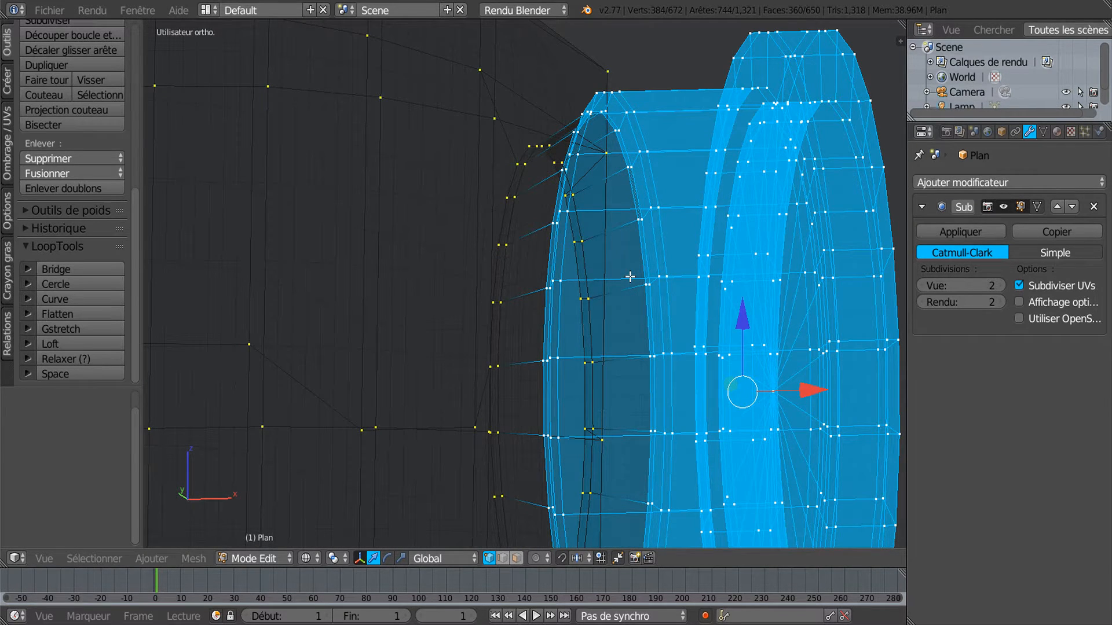
key(z)
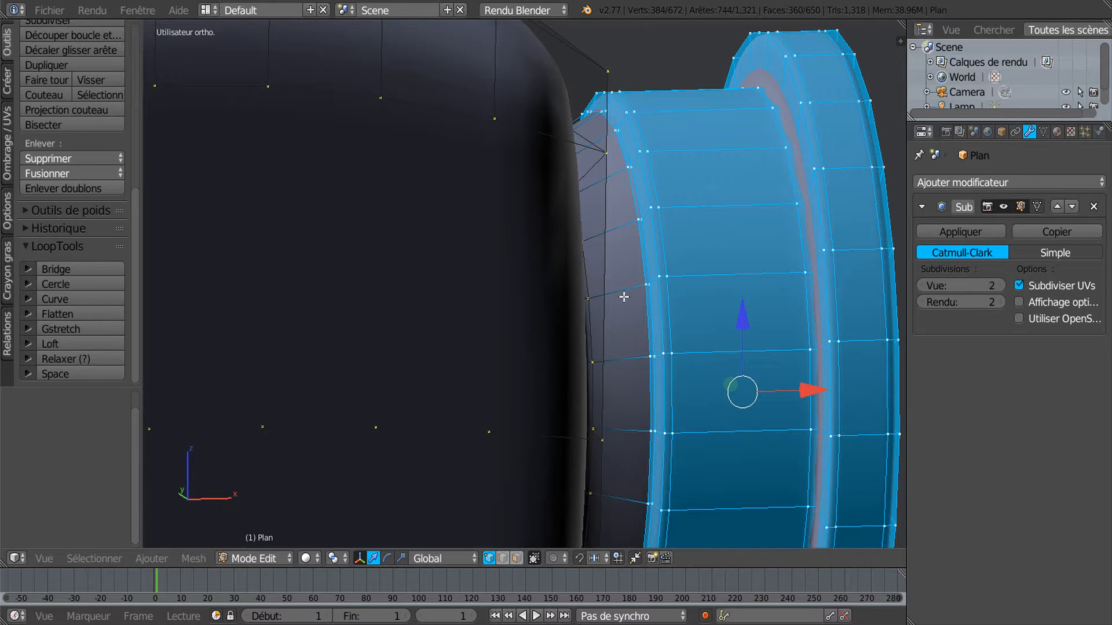
alt+right_click(648, 279)
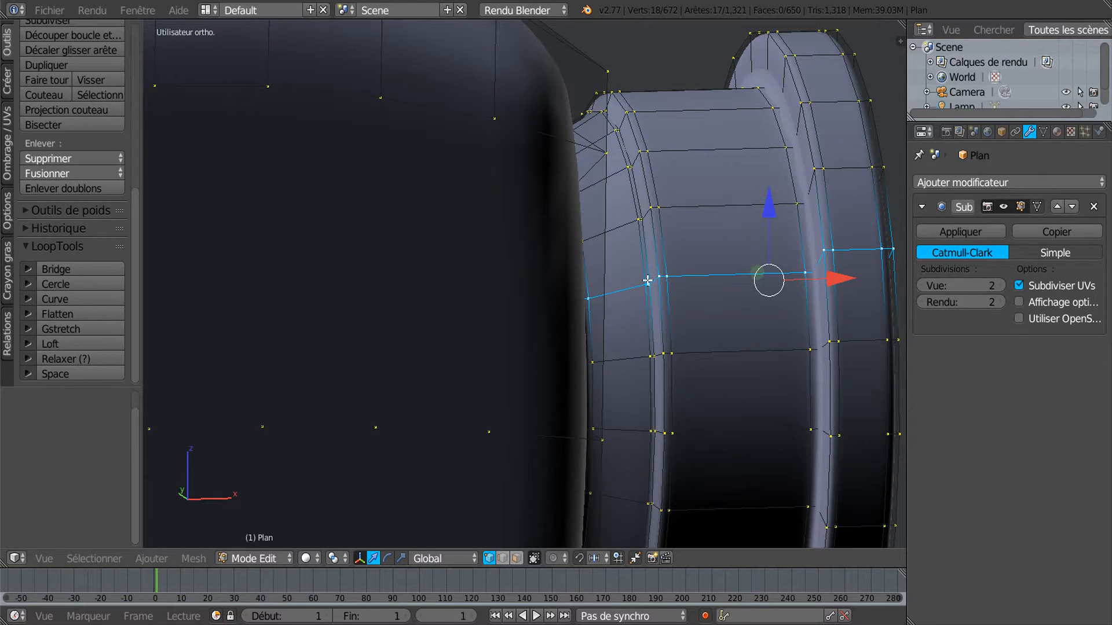
alt+shift+right_click(645, 276)
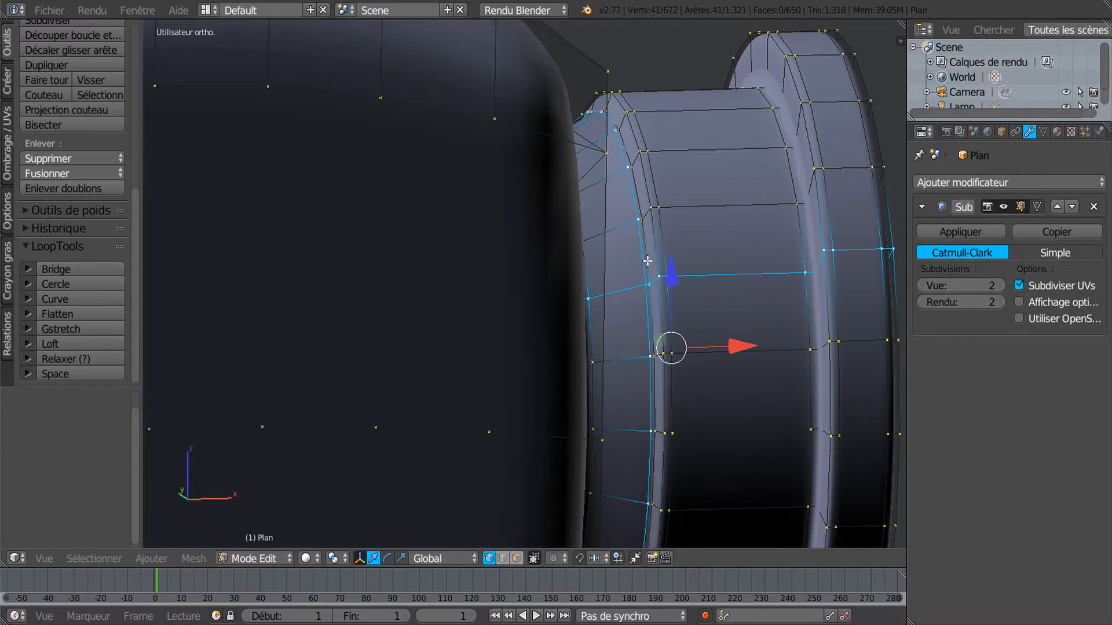
alt+shift+right_click(643, 303)
middle_drag(645, 303, 629, 366)
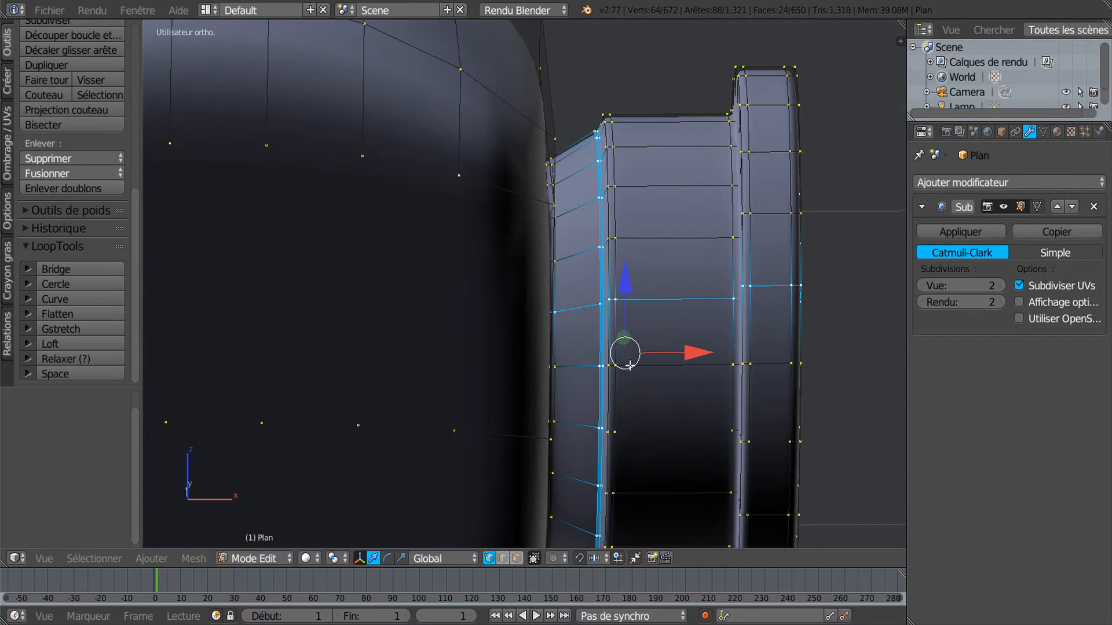
key(s)
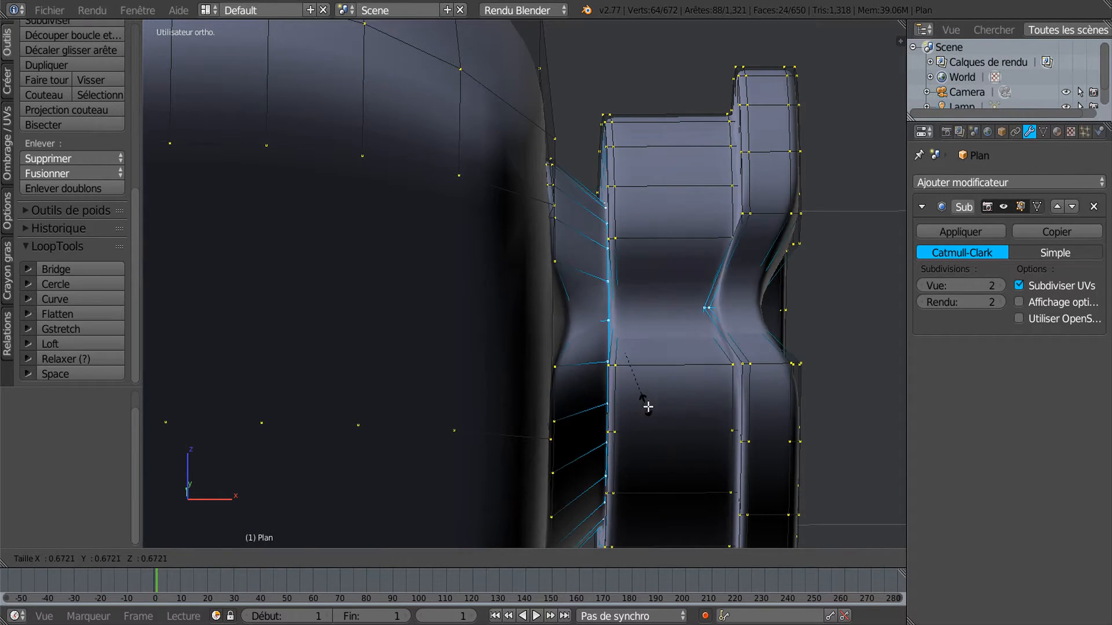
key(Escape)
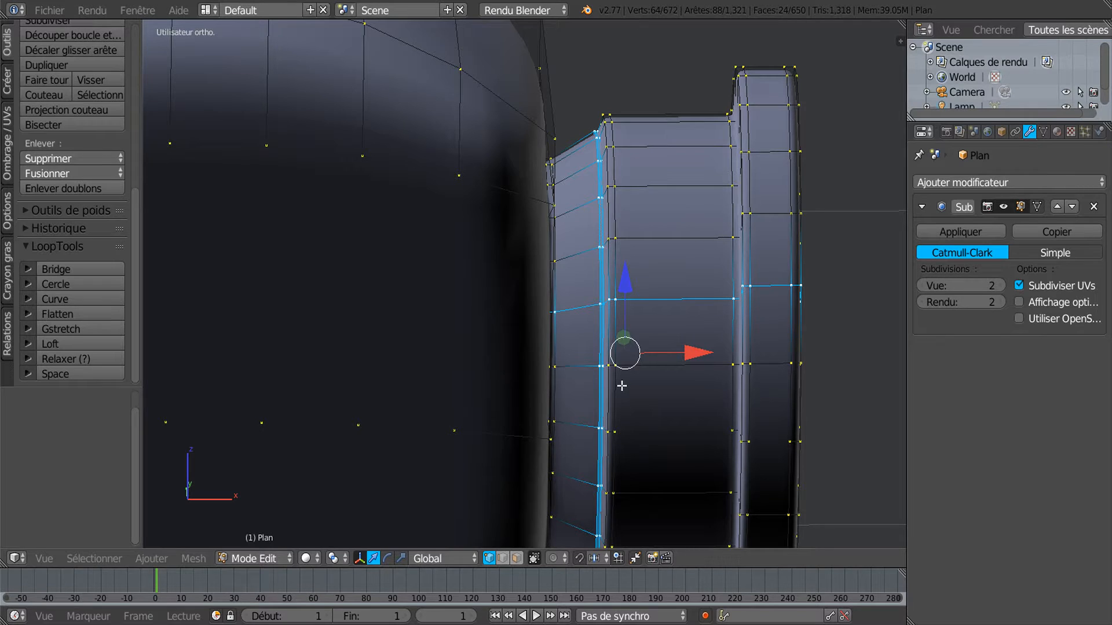
key(a)
Select the two edge loops where the neck meets the knob's cylinder and scale them uniformly to 0.863
middle_drag(605, 363, 614, 362)
scroll(616, 360, up, 3)
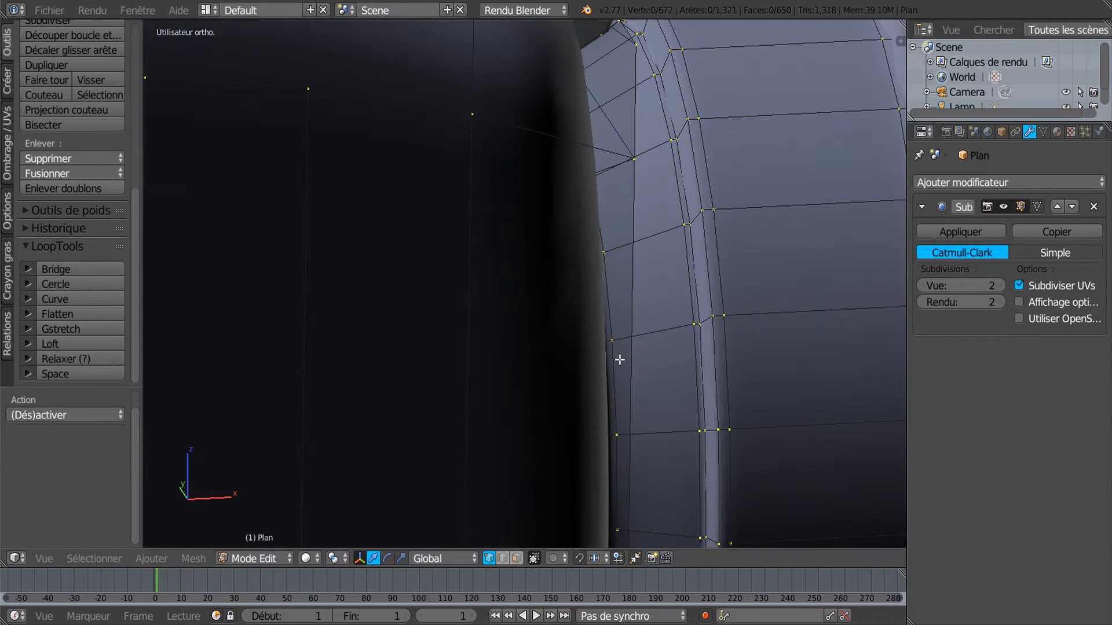
alt+right_click(677, 282)
alt+shift+right_click(690, 257)
scroll(666, 333, down, 3)
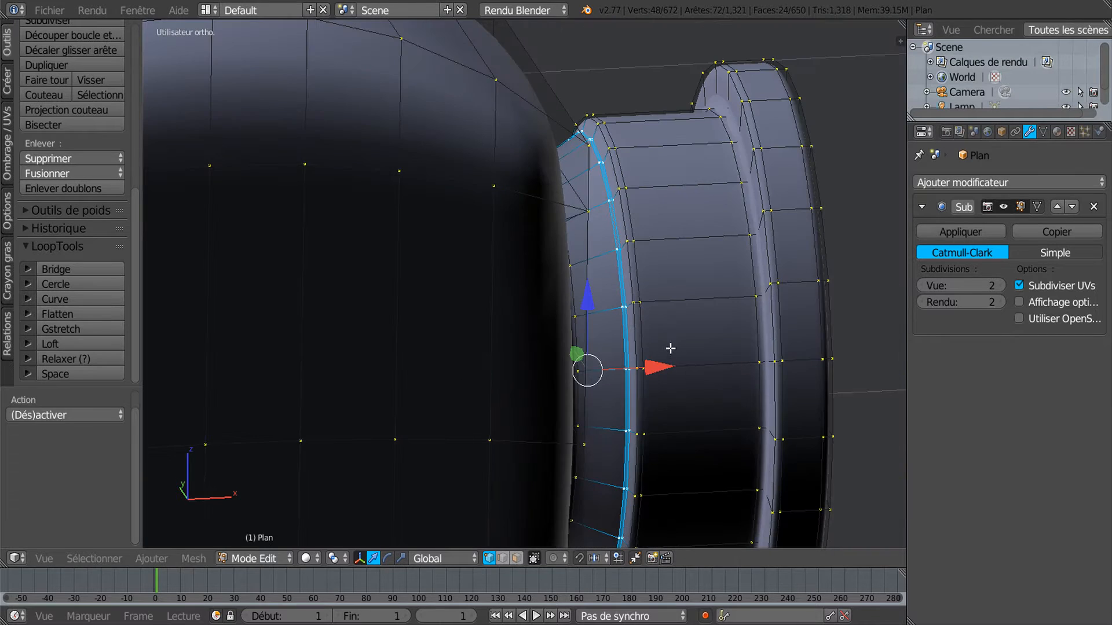
key(s)
click(694, 409)
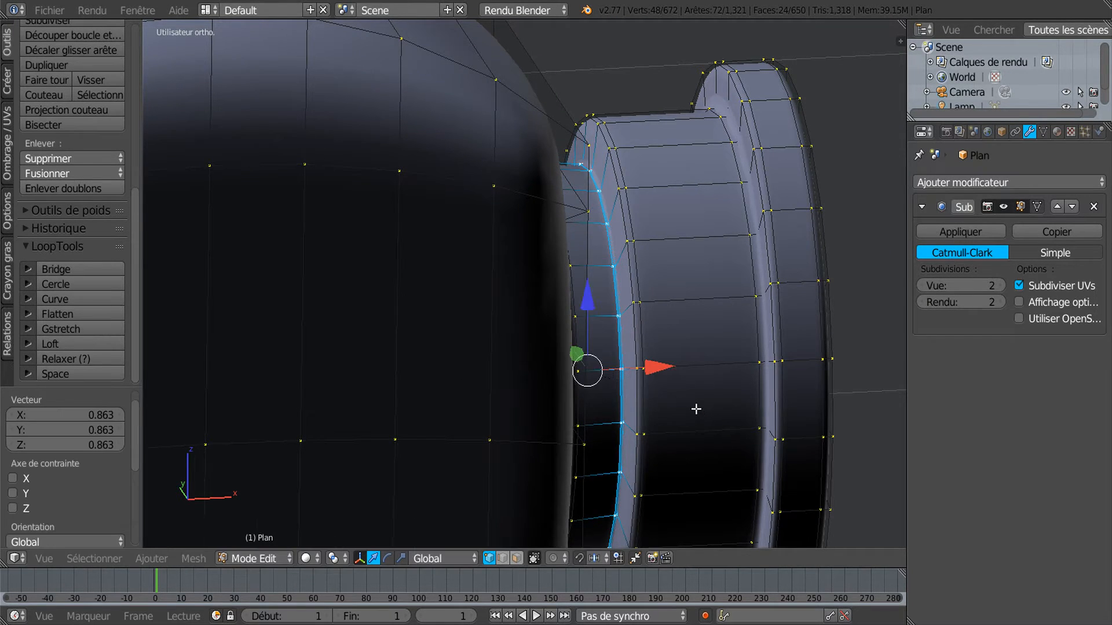
scroll(689, 396, down, 2)
middle_drag(689, 396, 665, 374)
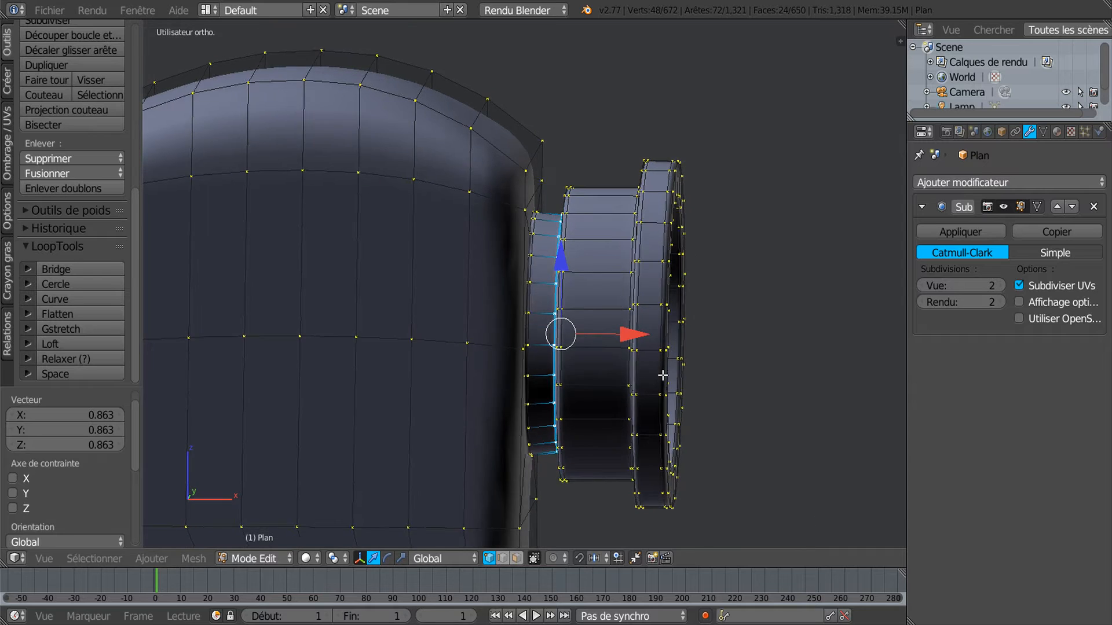
Scale the two selected neck edge loops uniformly to 1.021 and compare the knob with the reference in front view
scroll(663, 378, up, 1)
key(s)
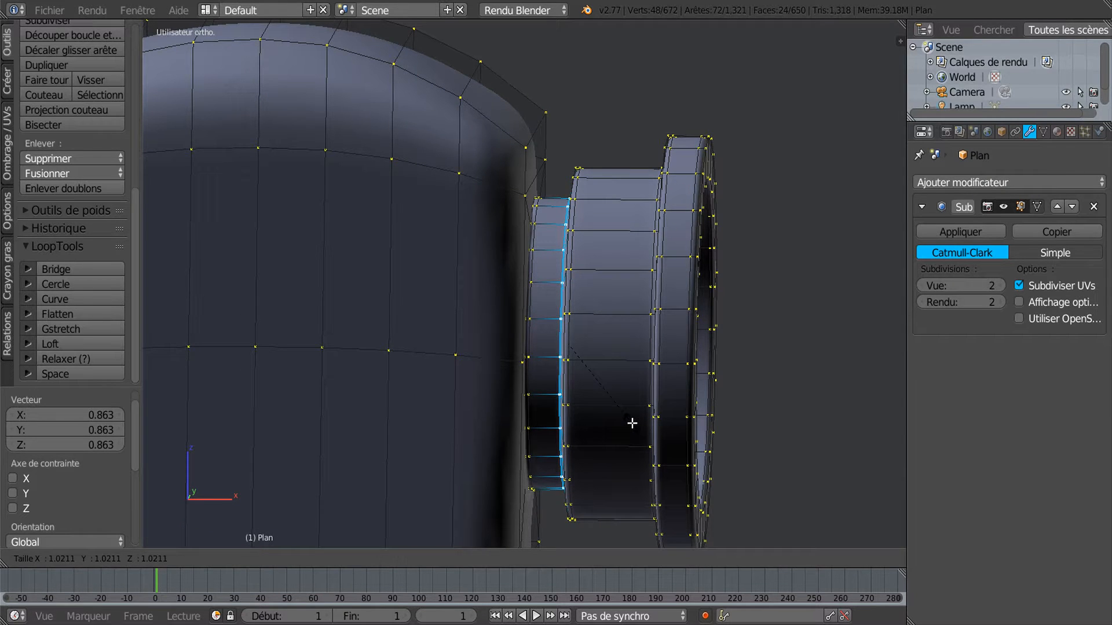
click(633, 423)
scroll(637, 420, down, 5)
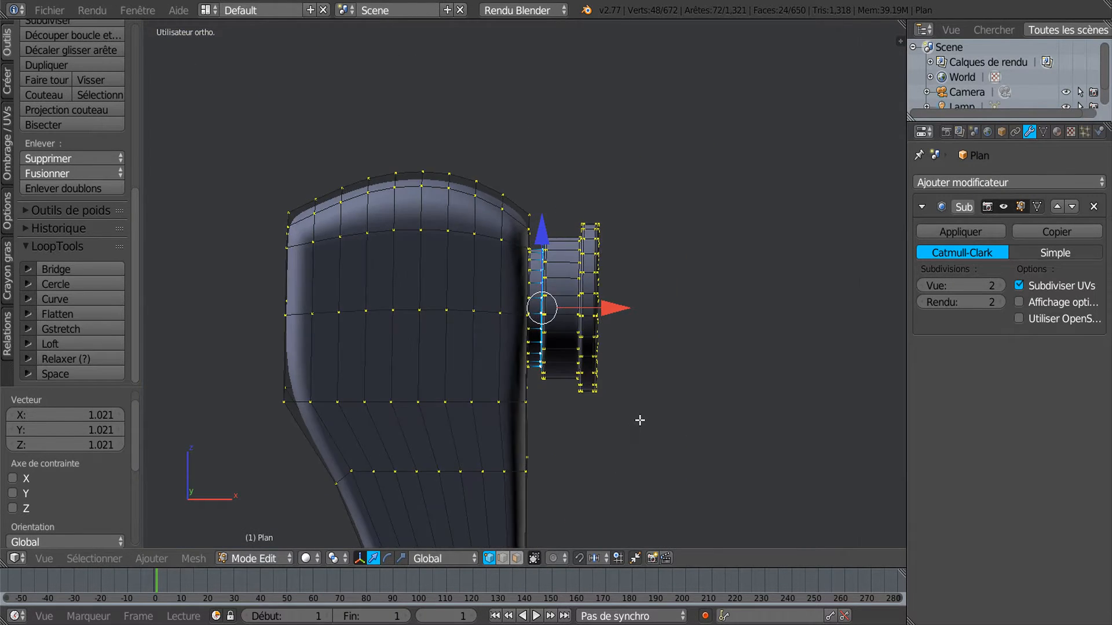
key(KP_1)
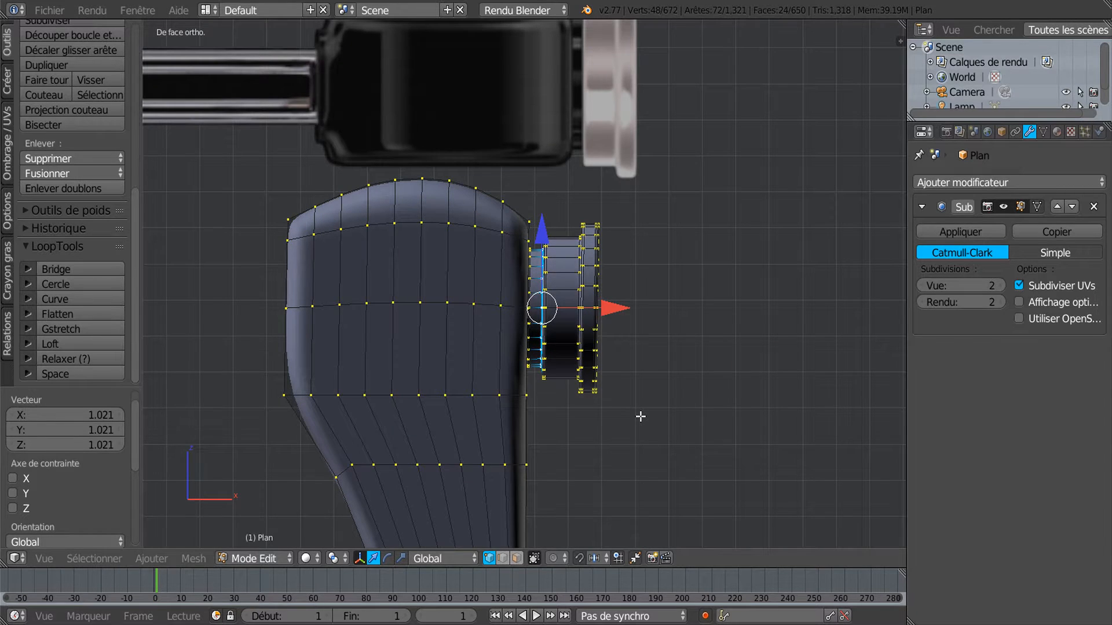
scroll(591, 326, down, 1)
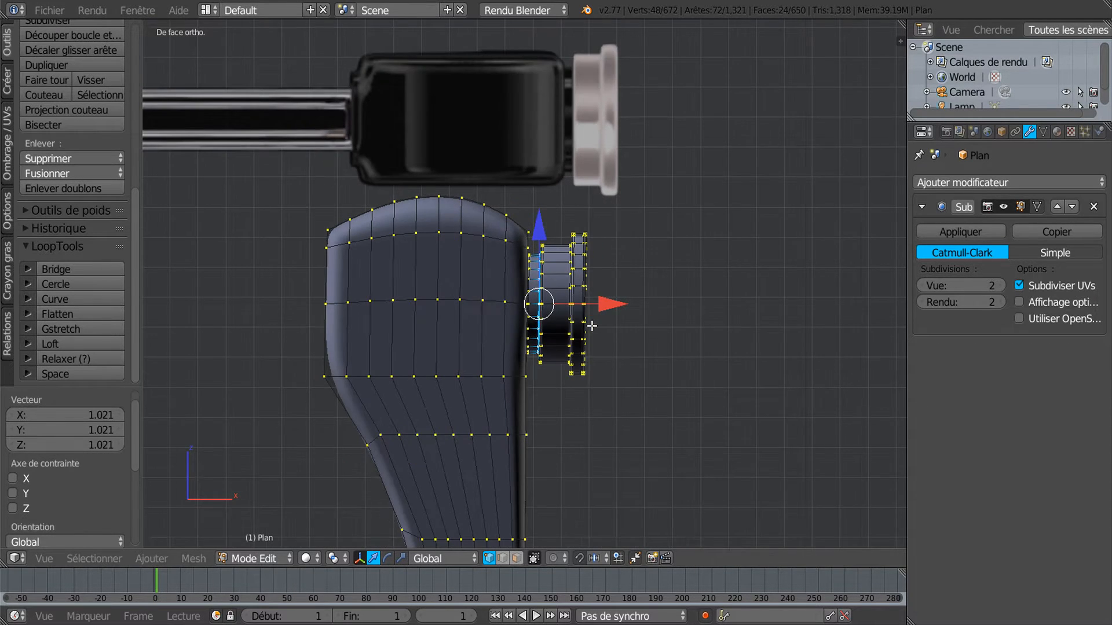
scroll(563, 305, up, 2)
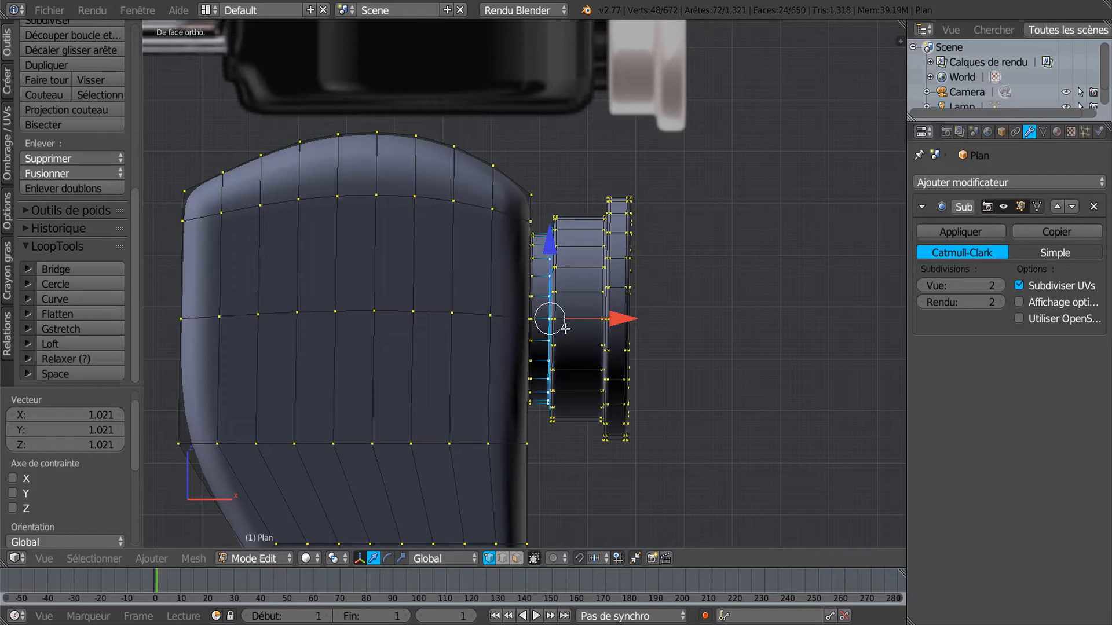
Select all of the knob's cylinder and rim geometry through the mesh, shift it slightly along X toward the handle, and check it in Object Mode
key(a)
key(a)
key(a)
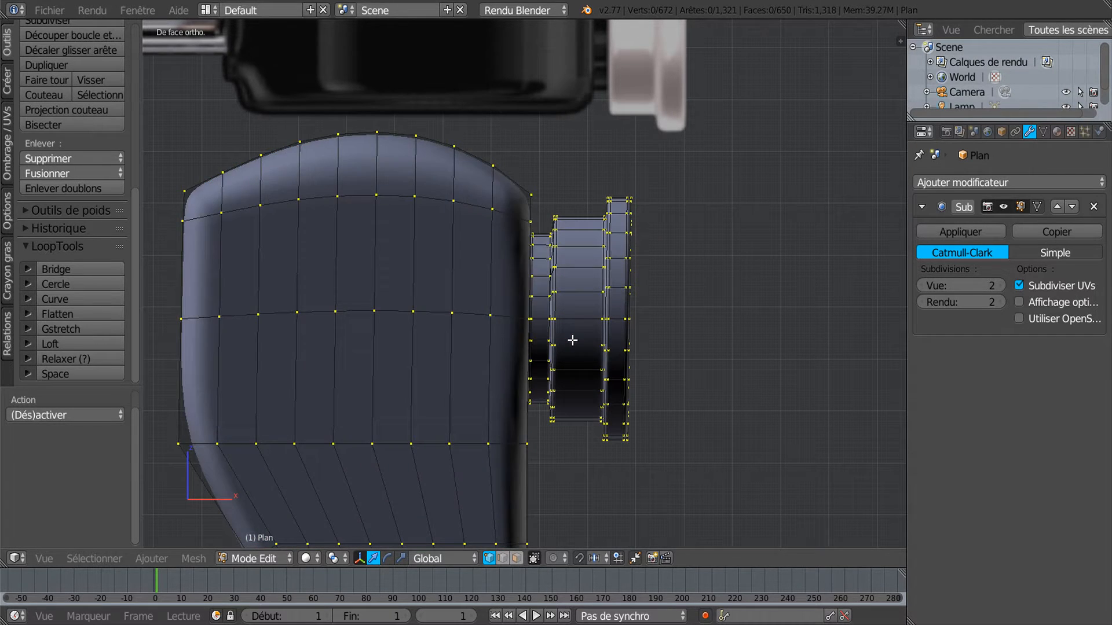
key(z)
key(c)
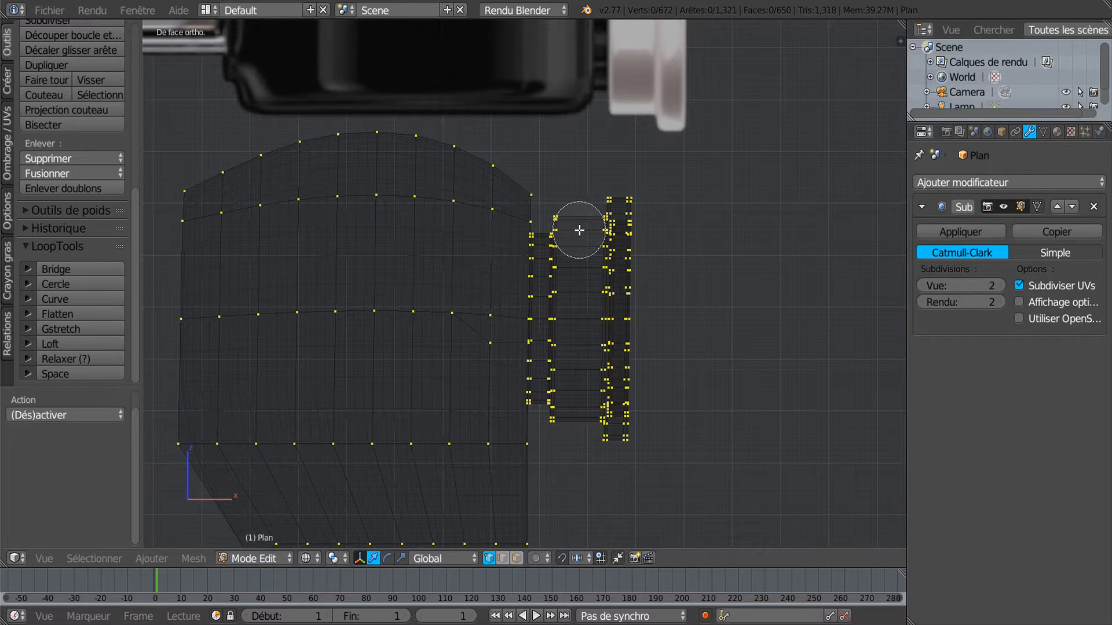
mouse_move(585, 223)
mouse_down()
mouse_move(612, 254)
mouse_move(588, 446)
mouse_move(568, 434)
mouse_move(587, 229)
mouse_up()
right_click(587, 229)
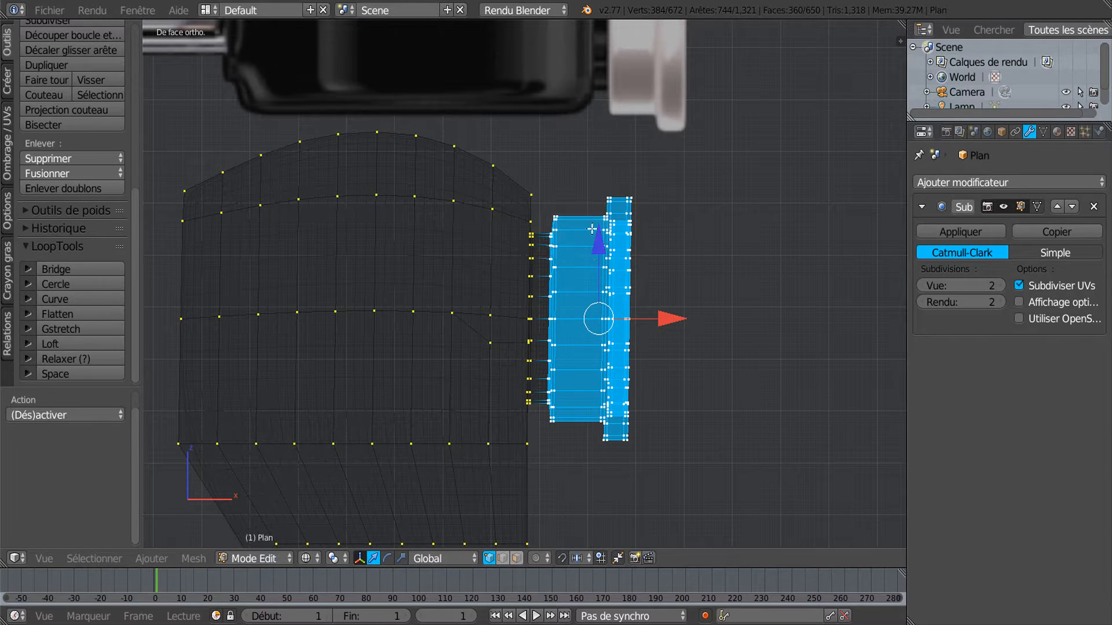
drag(663, 318, 658, 327)
key(Tab)
scroll(671, 349, down, 3)
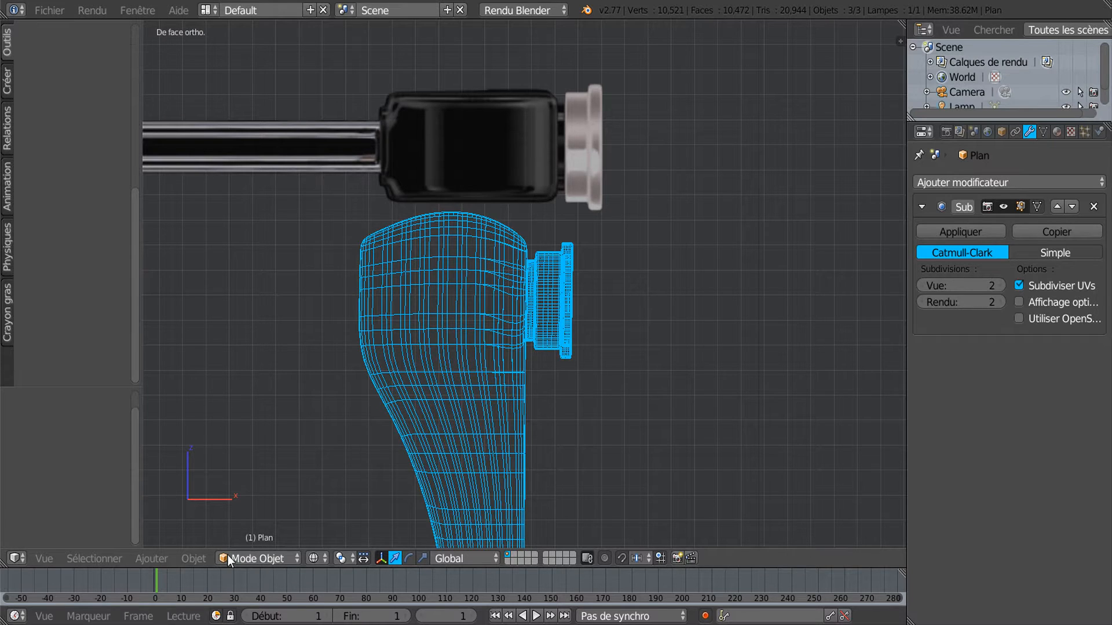
Show the model in solid shading, select the handle object, and move it about 0.11 along X to line up with the reference
key(Tab)
key(Tab)
key(z)
right_click(504, 391)
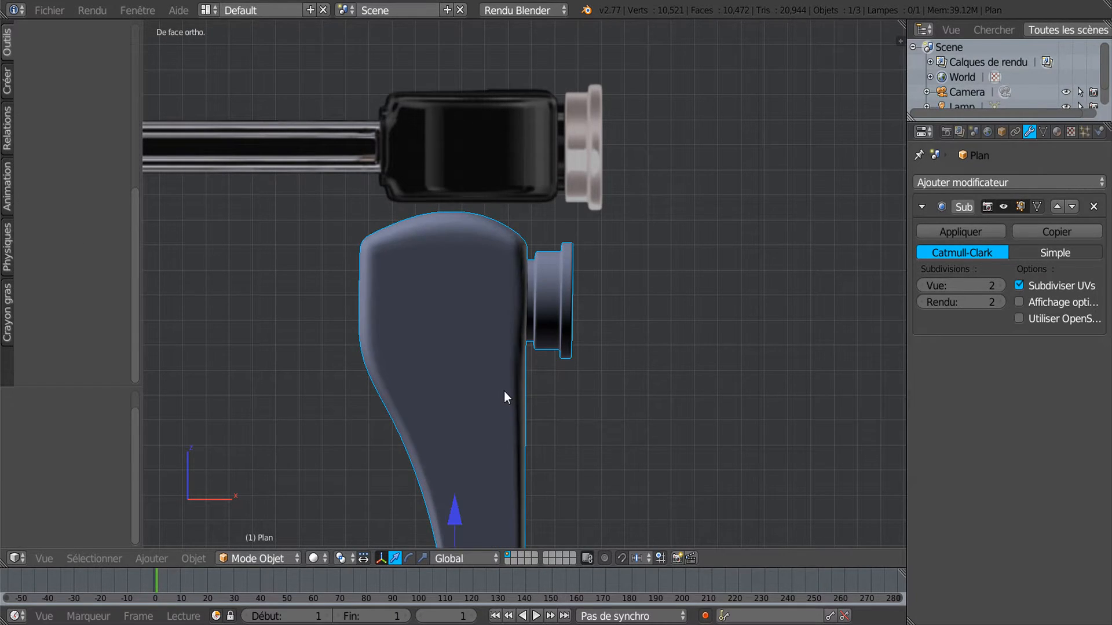
scroll(468, 503, down, 3)
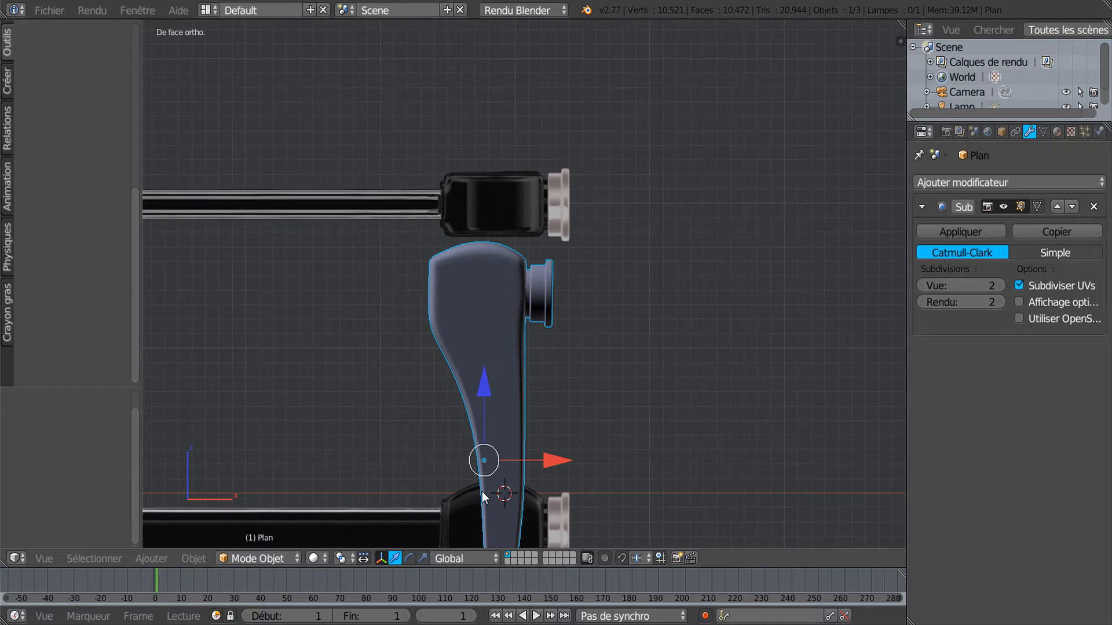
key(g)
key(x)
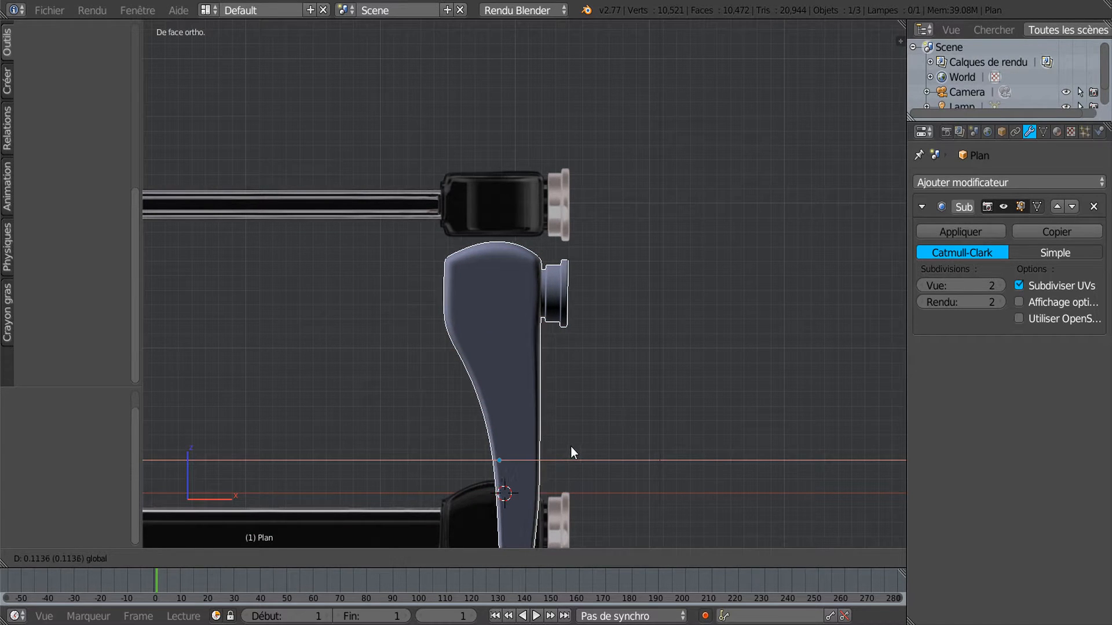
click(571, 449)
Move the handle 0.609 along Z onto the upper reference knob and fine-tune its position by 0.011 along X
drag(502, 388, 500, 300)
scroll(510, 332, up, 1)
scroll(512, 338, up, 1)
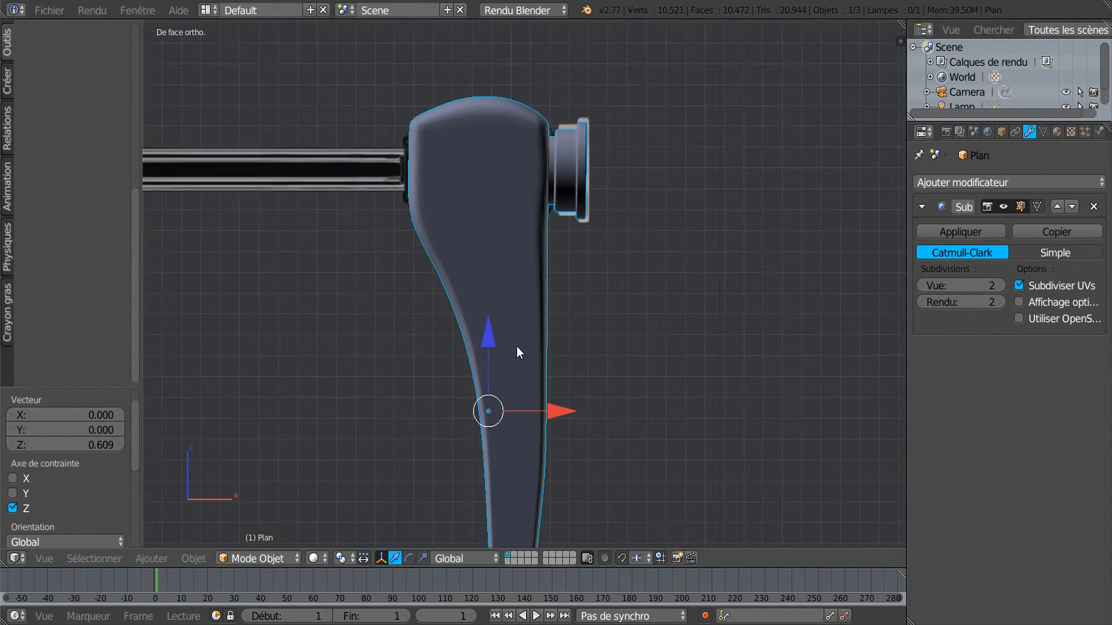
drag(559, 409, 554, 410)
scroll(572, 287, up, 1)
scroll(572, 287, up, 1)
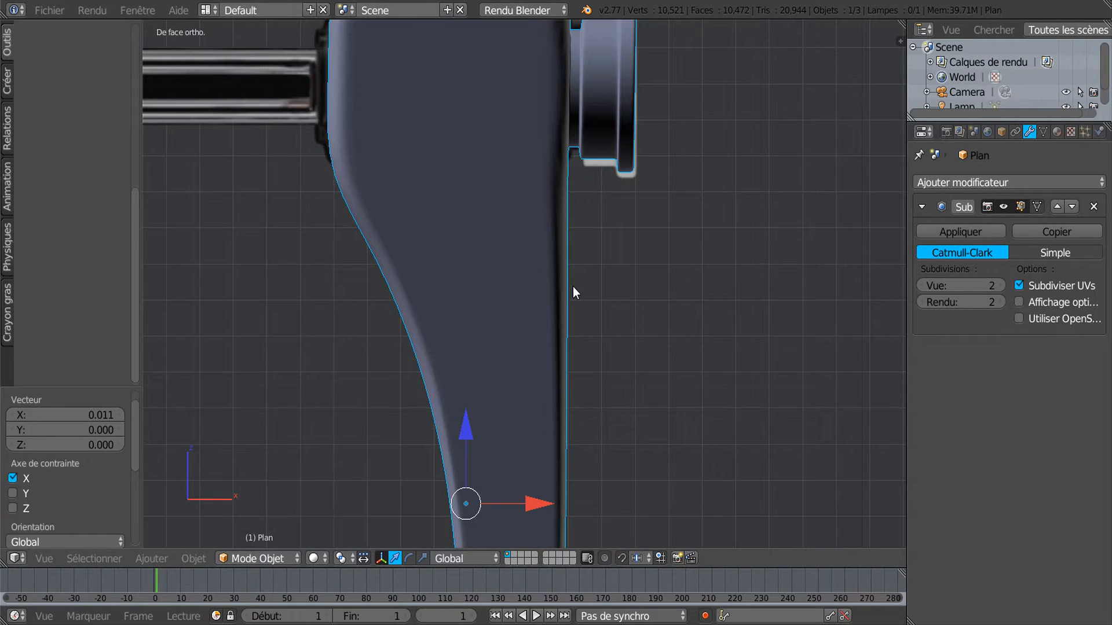
scroll(585, 287, down, 1)
shift+middle_drag(589, 297, 578, 384)
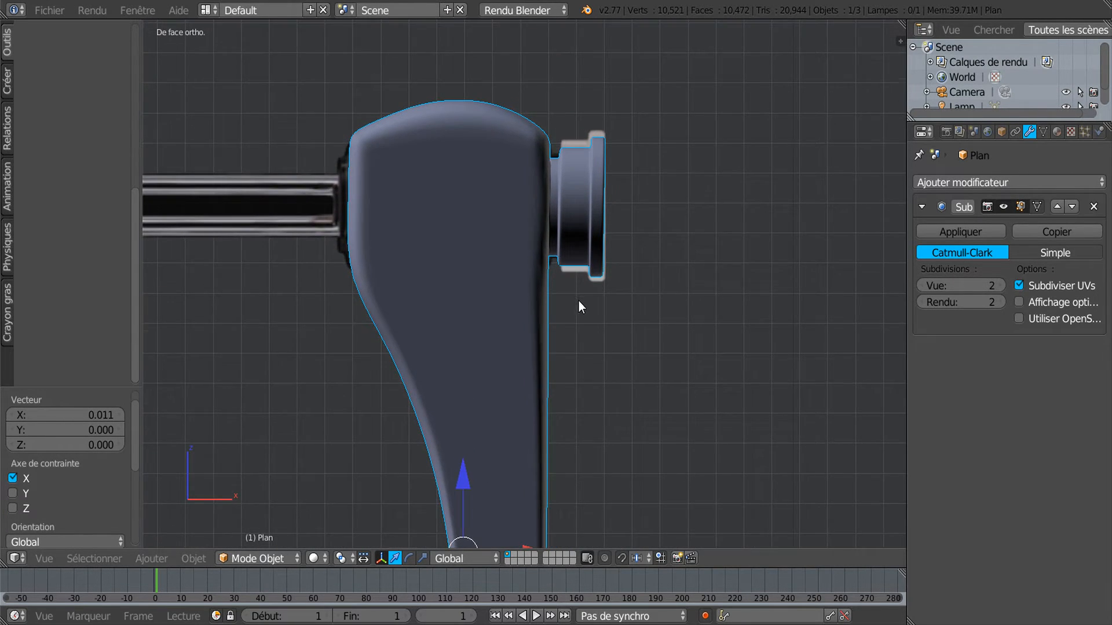
In mesh editing, scale the selected knob geometry uniformly to 1.077 and move it -0.005 along X to match the reference
scroll(591, 295, up, 2)
key(a)
key(a)
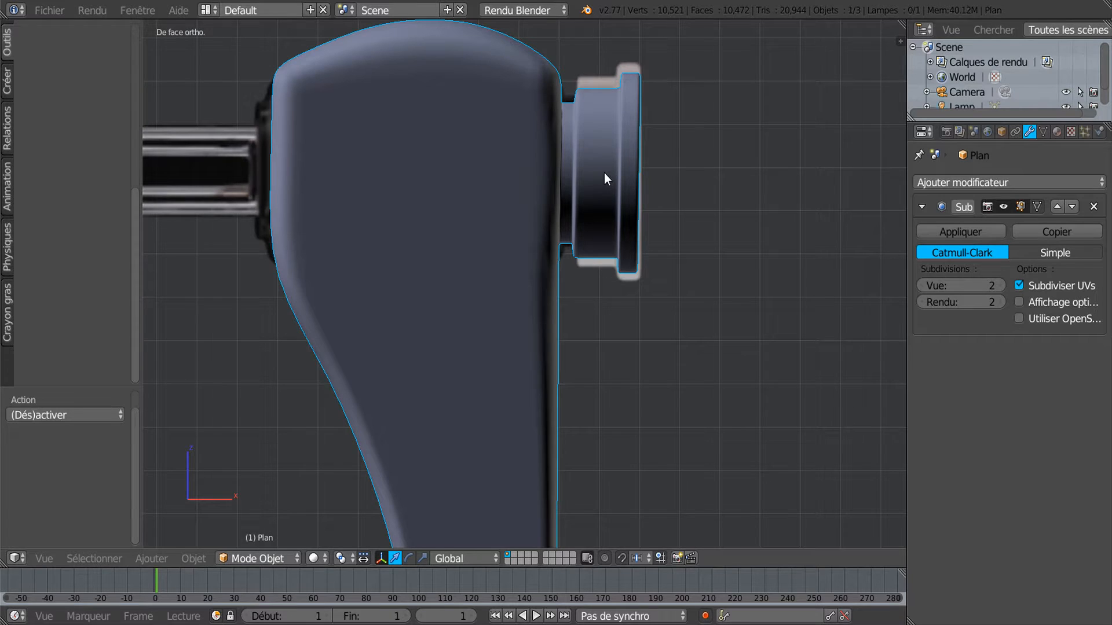
key(Tab)
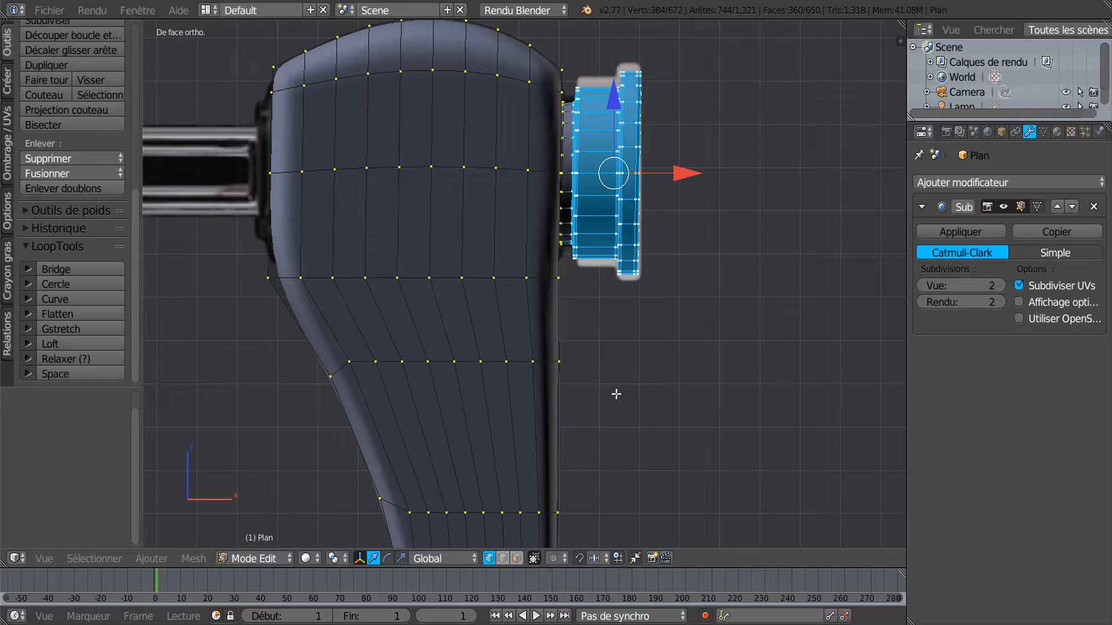
key(s)
click(629, 410)
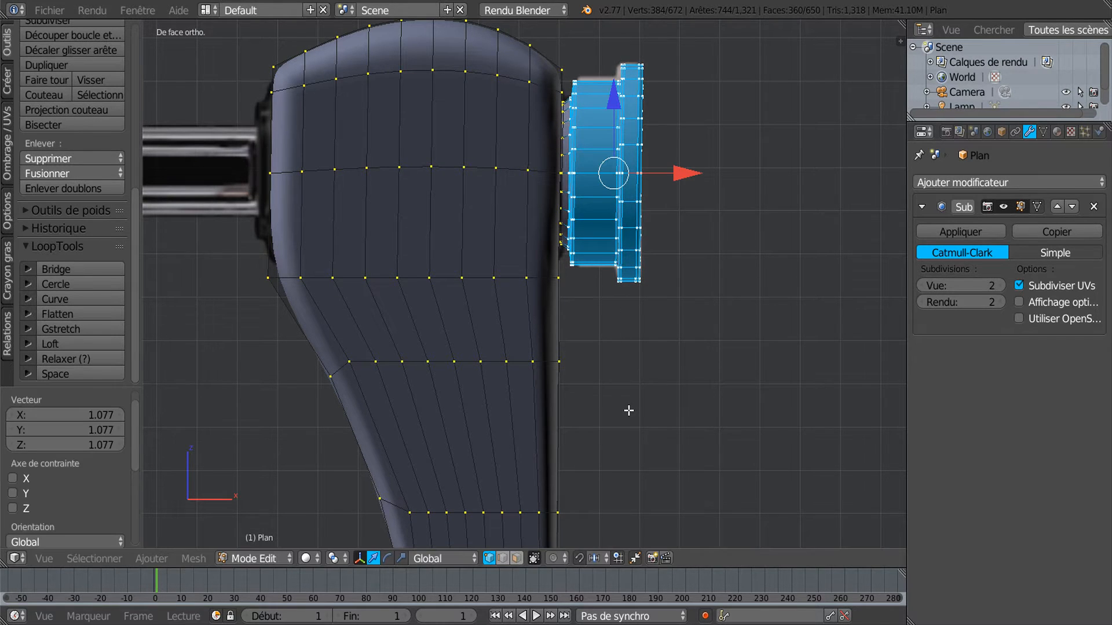
drag(680, 172, 679, 172)
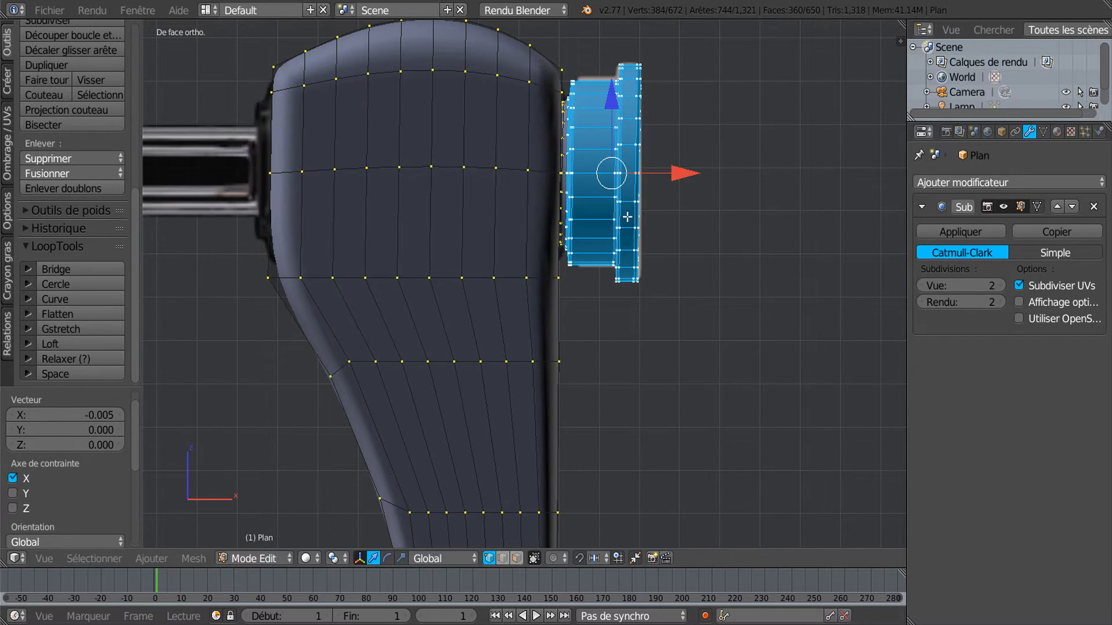
scroll(570, 260, up, 1)
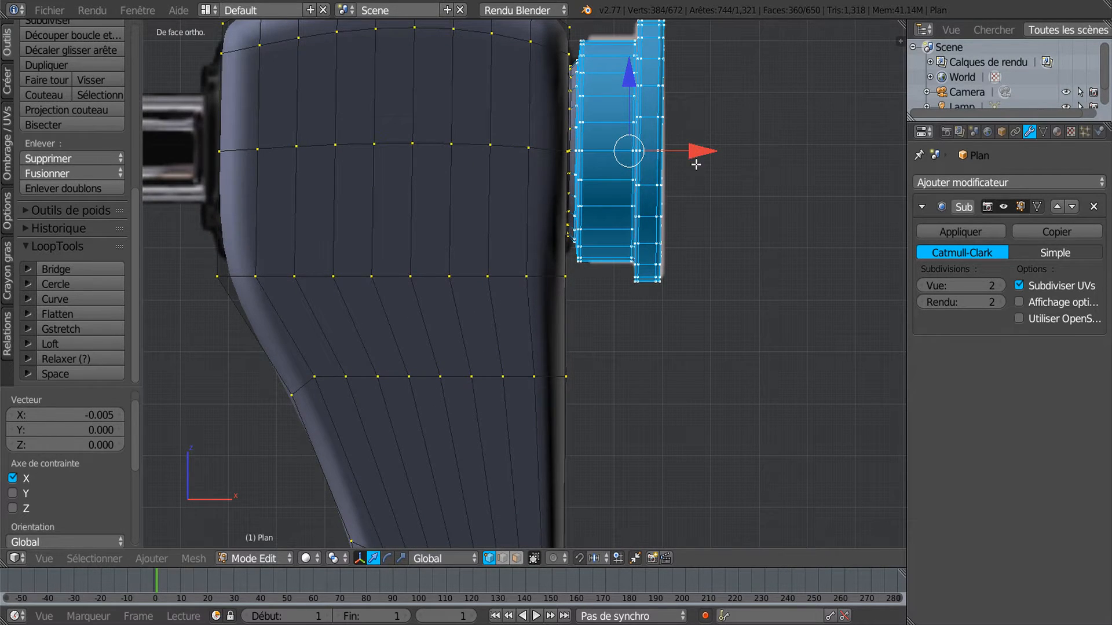
scroll(637, 309, down, 1)
Select only the edge loops at the knob cylinder's handle-side end through the wireframe and move them 0.017 along X
key(a)
key(a)
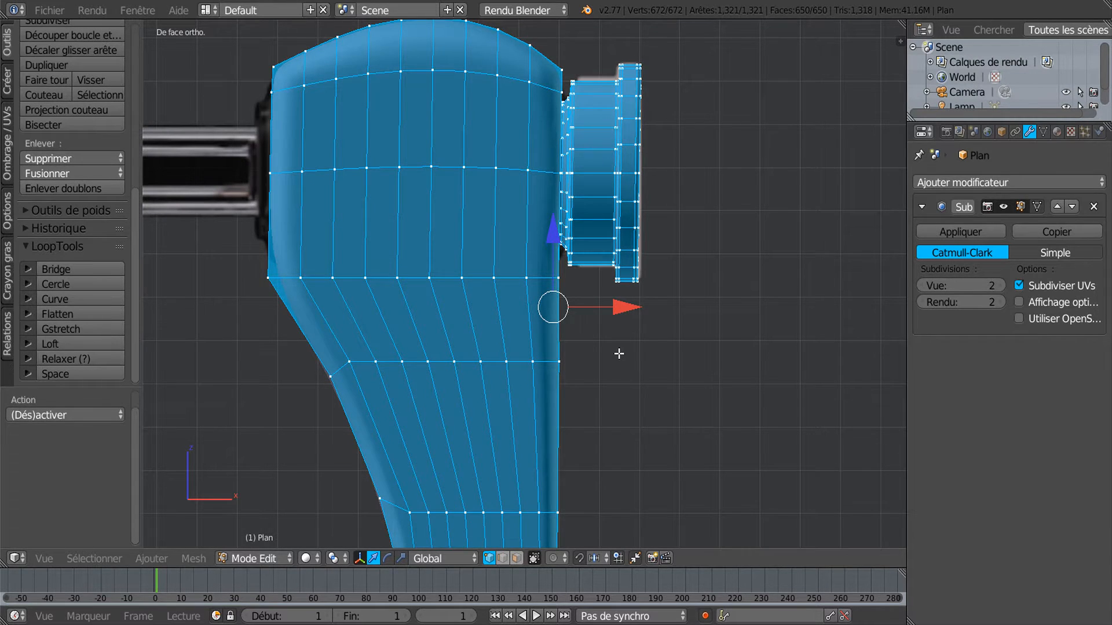
key(z)
key(a)
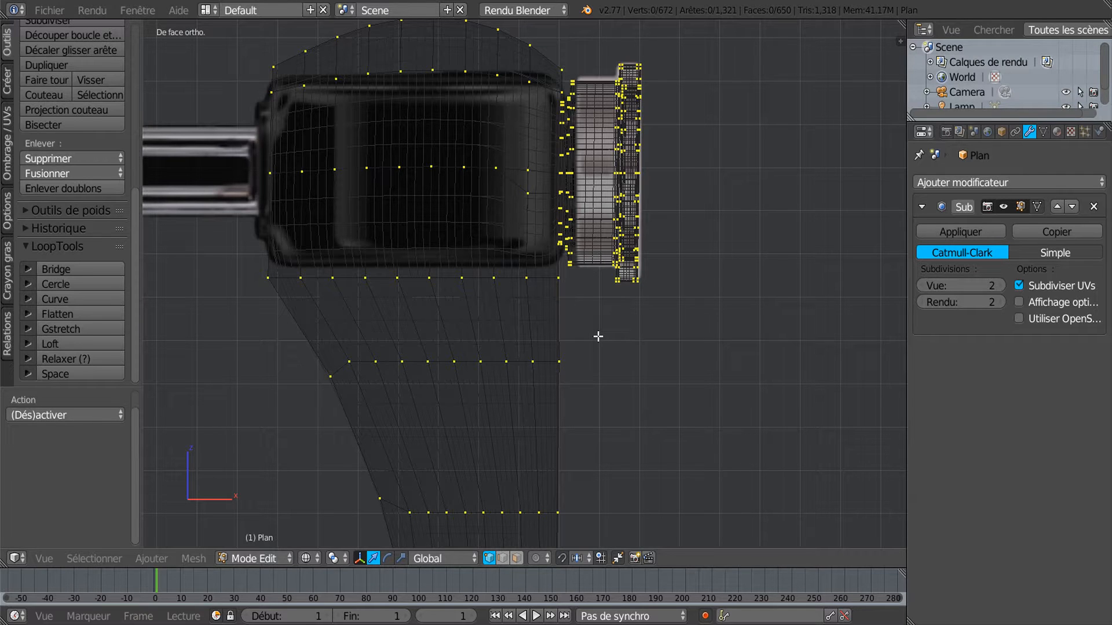
key(b)
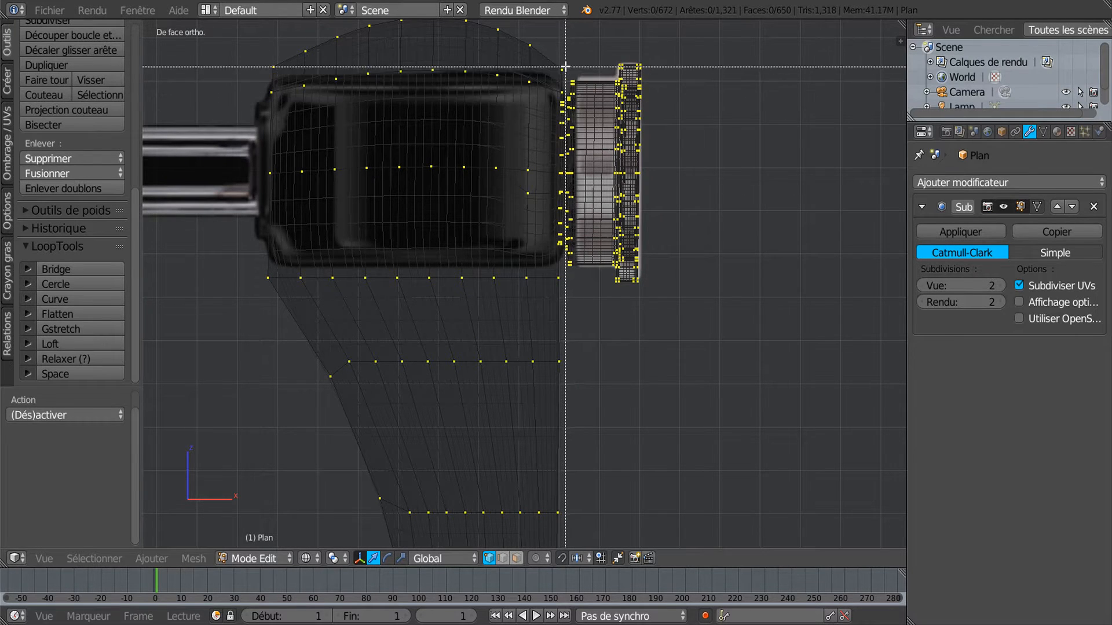
drag(565, 62, 582, 295)
right_click(582, 293)
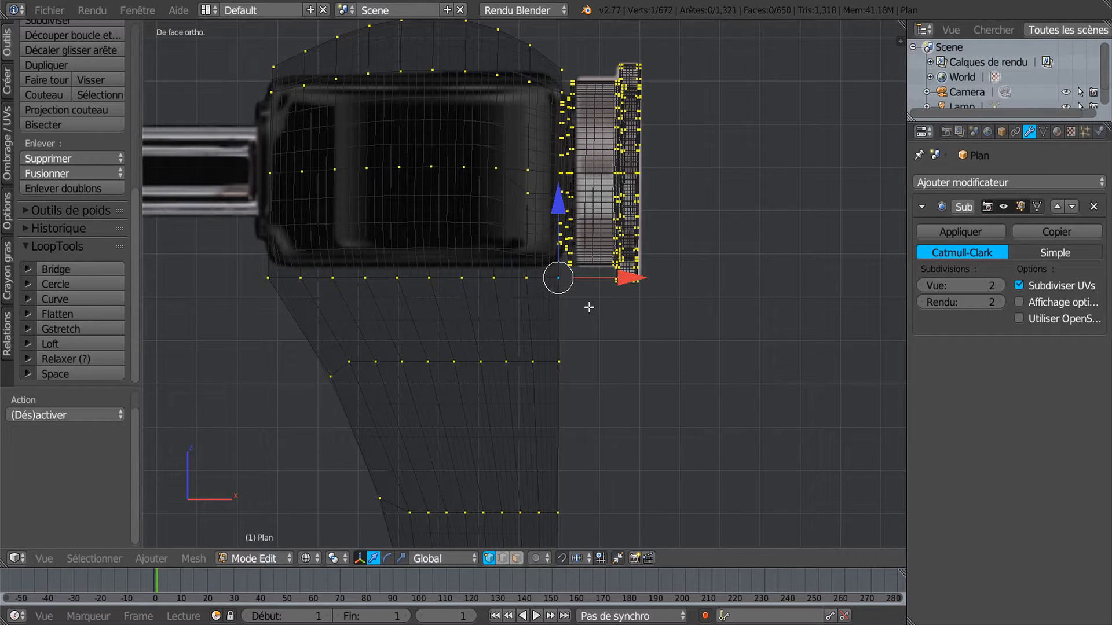
key(ctrl+z)
drag(642, 167, 649, 166)
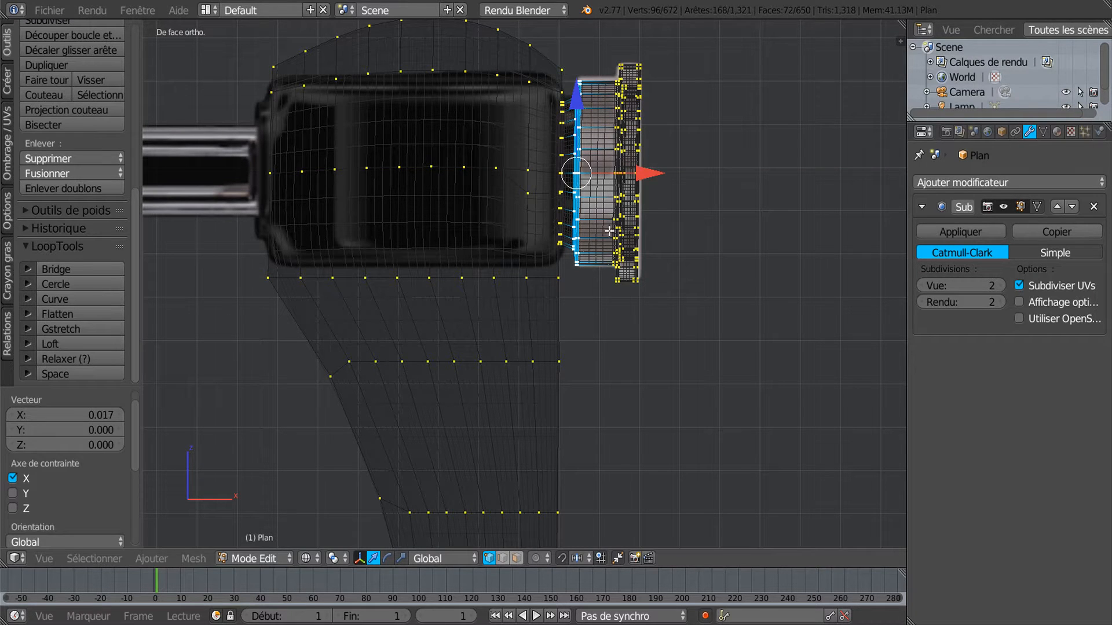
In solid shading, select the two edge loops where the neck meets the knob and scale them uniformly to about 0.95
key(z)
middle_drag(597, 251, 611, 263)
scroll(610, 262, up, 4)
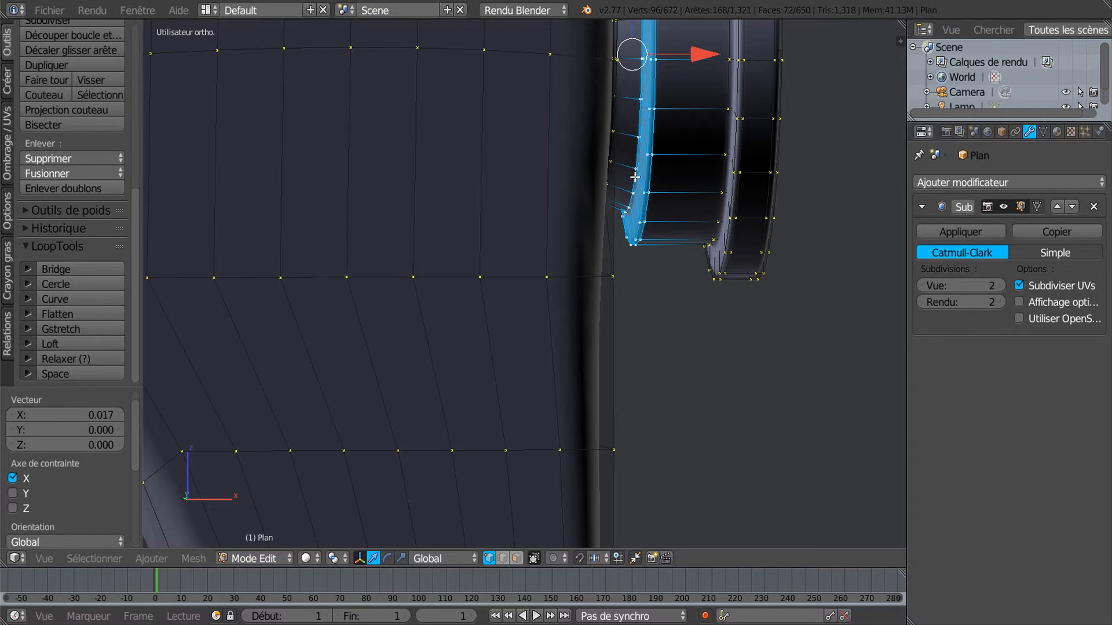
alt+right_click(638, 125)
scroll(642, 187, up, 2)
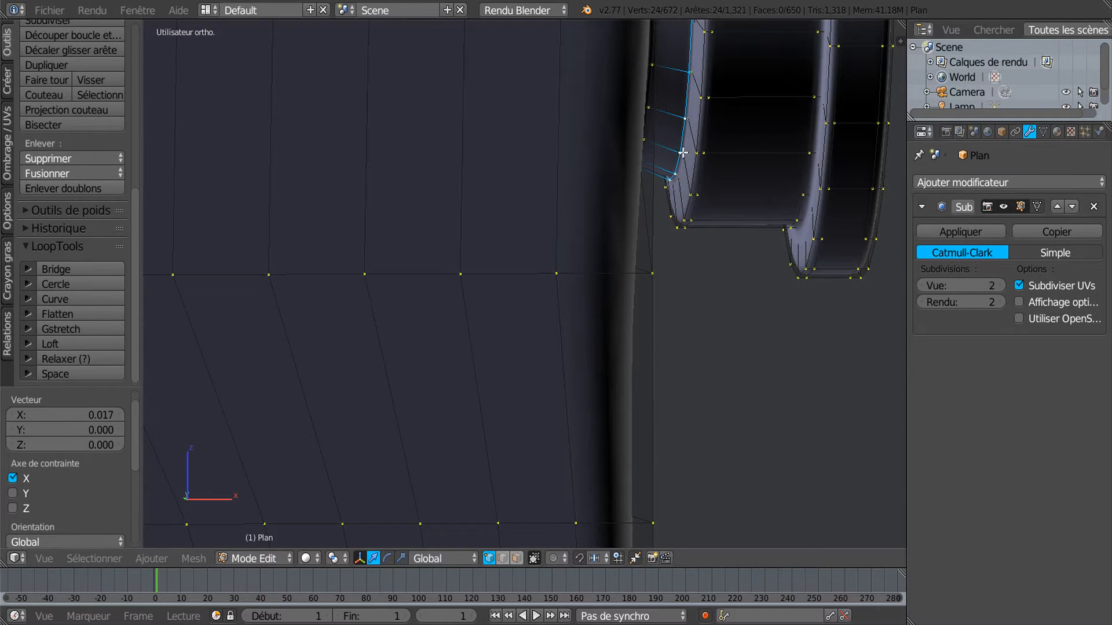
alt+right_click(686, 90)
alt+shift+right_click(692, 101)
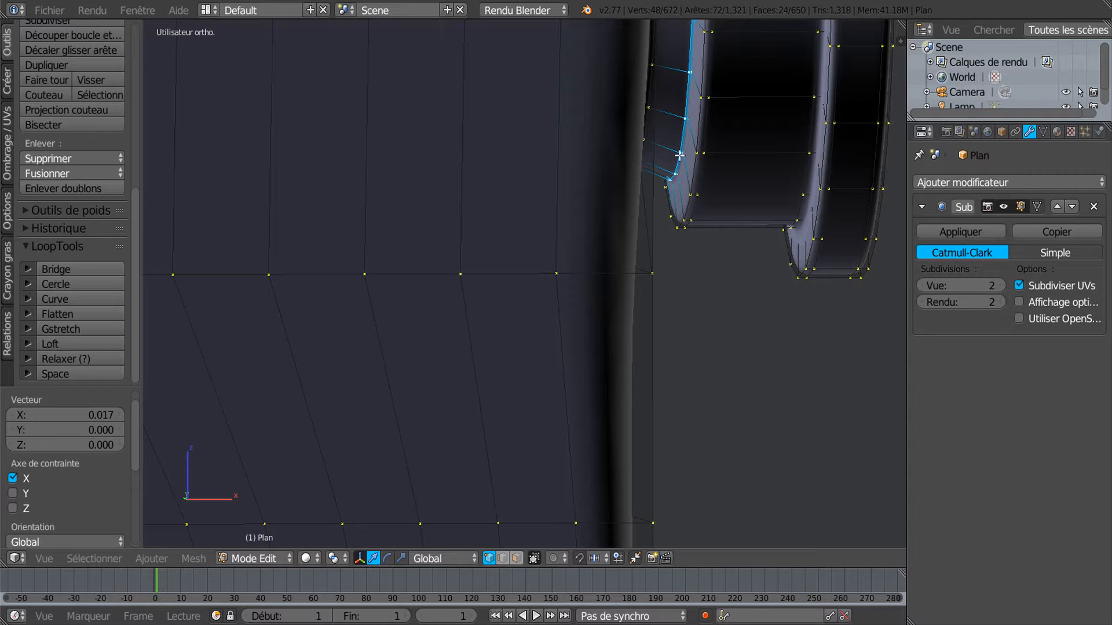
key(s)
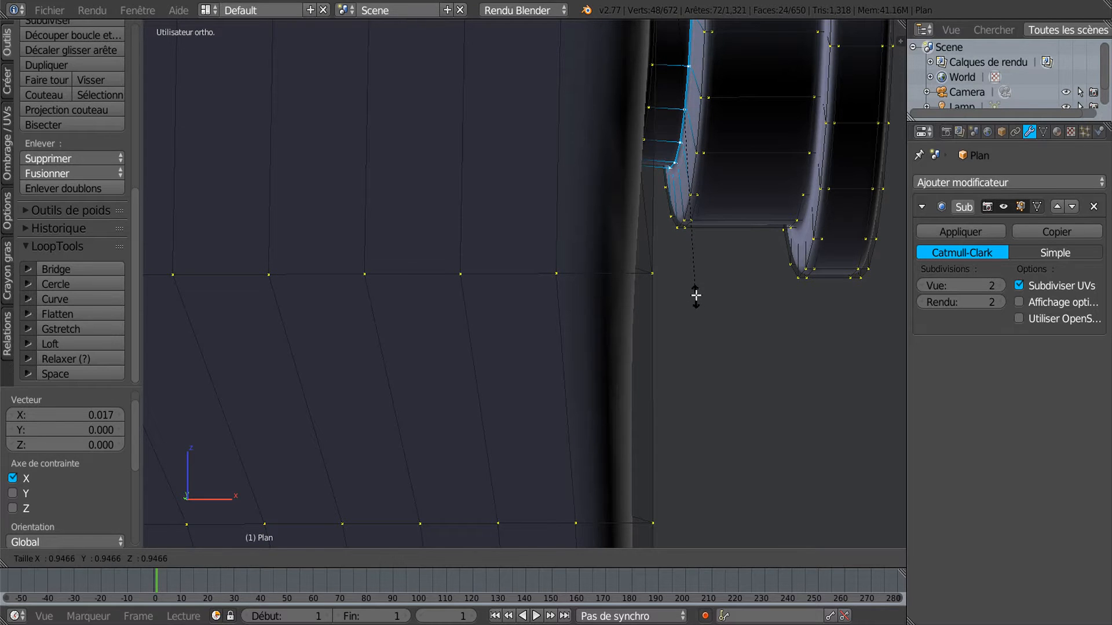
click(695, 299)
Examine the handle and knob from several angles in Object Mode, ending with the front view against the reference
key(Tab)
scroll(694, 300, down, 8)
middle_drag(658, 334, 534, 322)
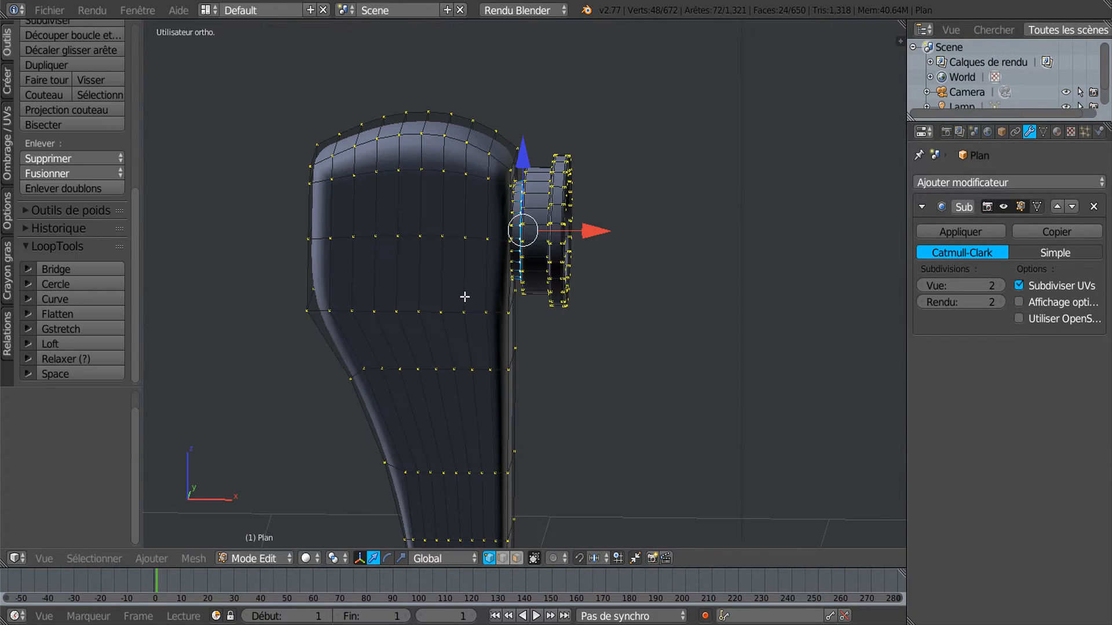
mouse_move(650, 339)
middle_down()
mouse_move(597, 348)
mouse_move(578, 330)
middle_up()
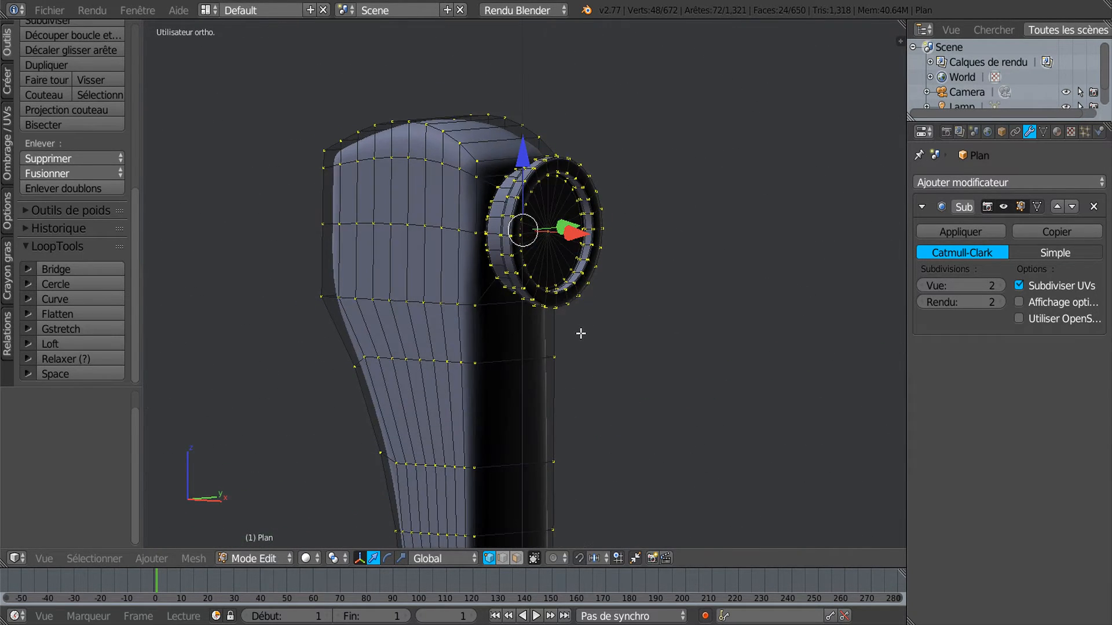
key(z)
key(z)
key(Tab)
middle_drag(587, 330, 662, 316)
key(KP_1)
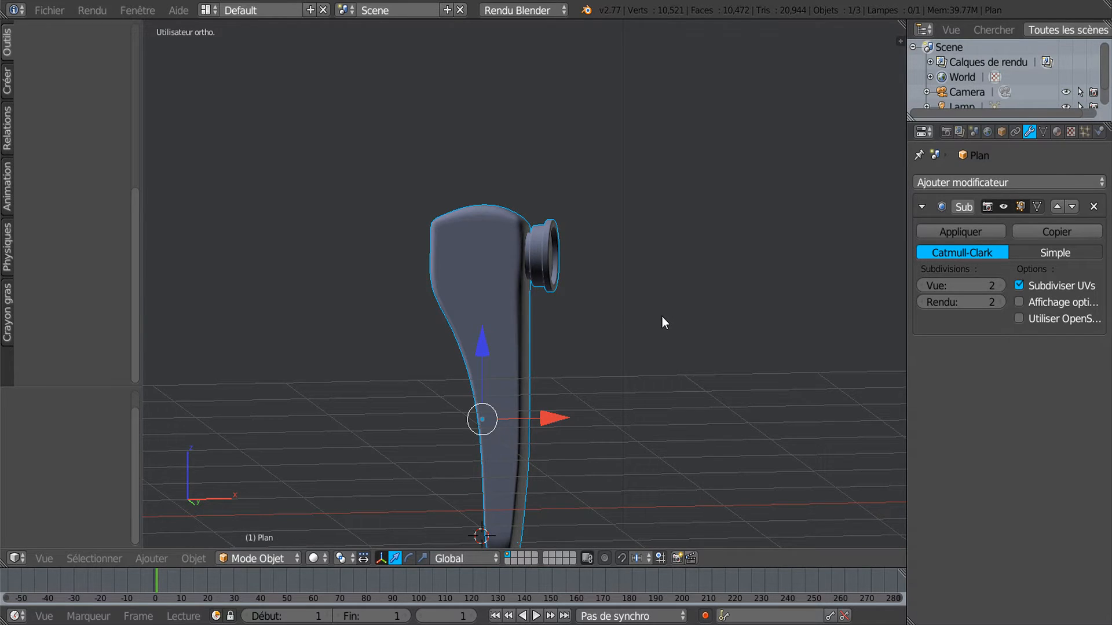
scroll(662, 316, down, 2)
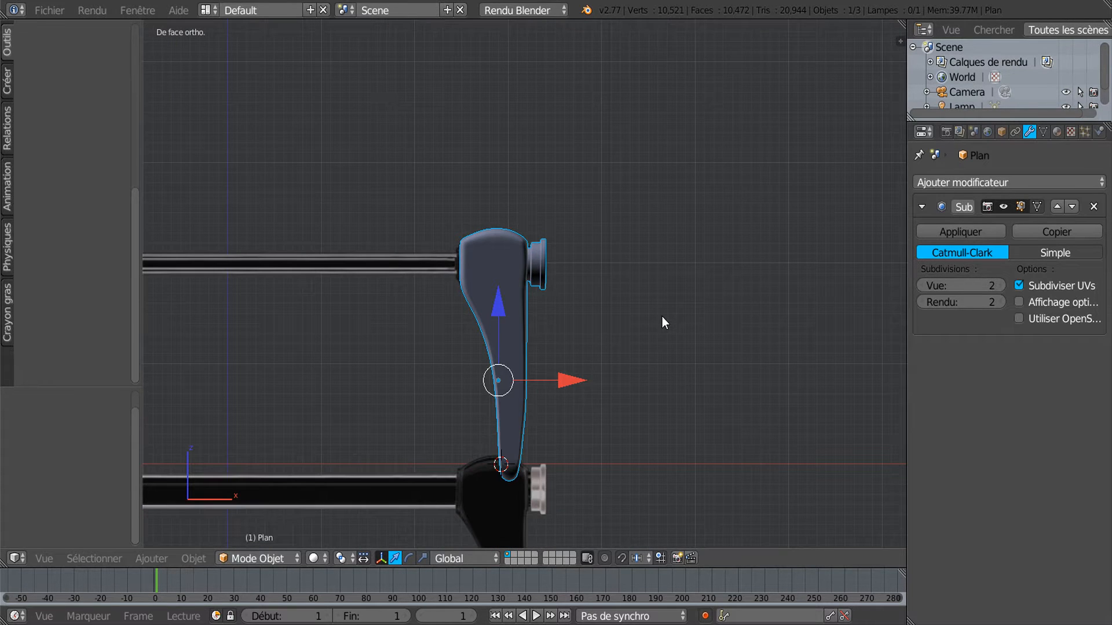
Move the handle object -1.687 along Z toward the lower reference view and check it from the front
drag(499, 321, 530, 474)
middle_drag(530, 475, 598, 382)
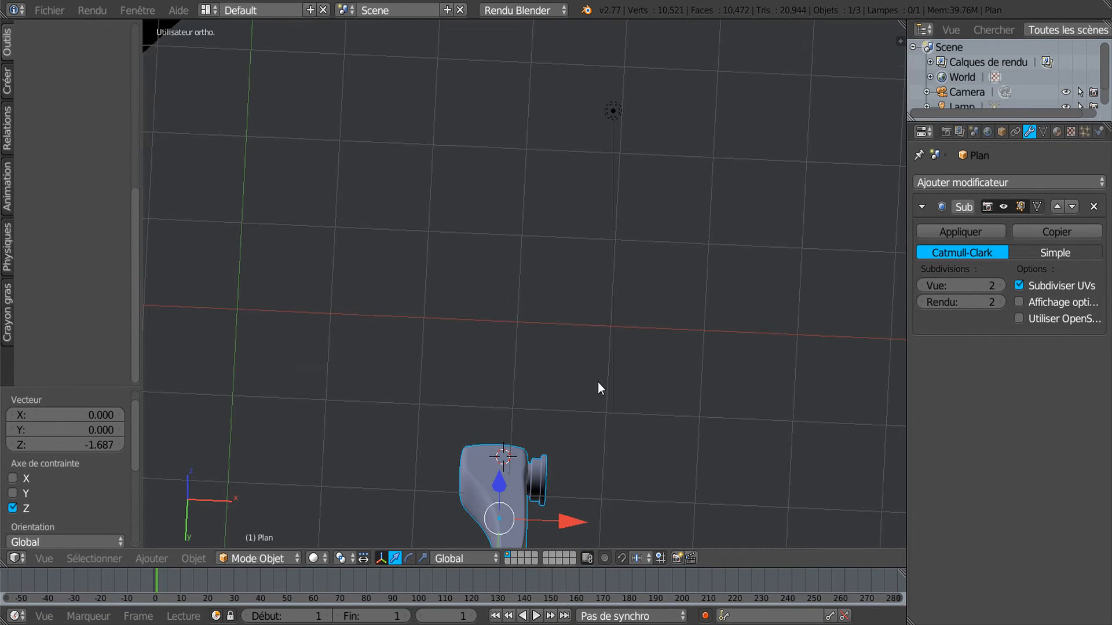
key(KP_1)
scroll(608, 386, down, 1)
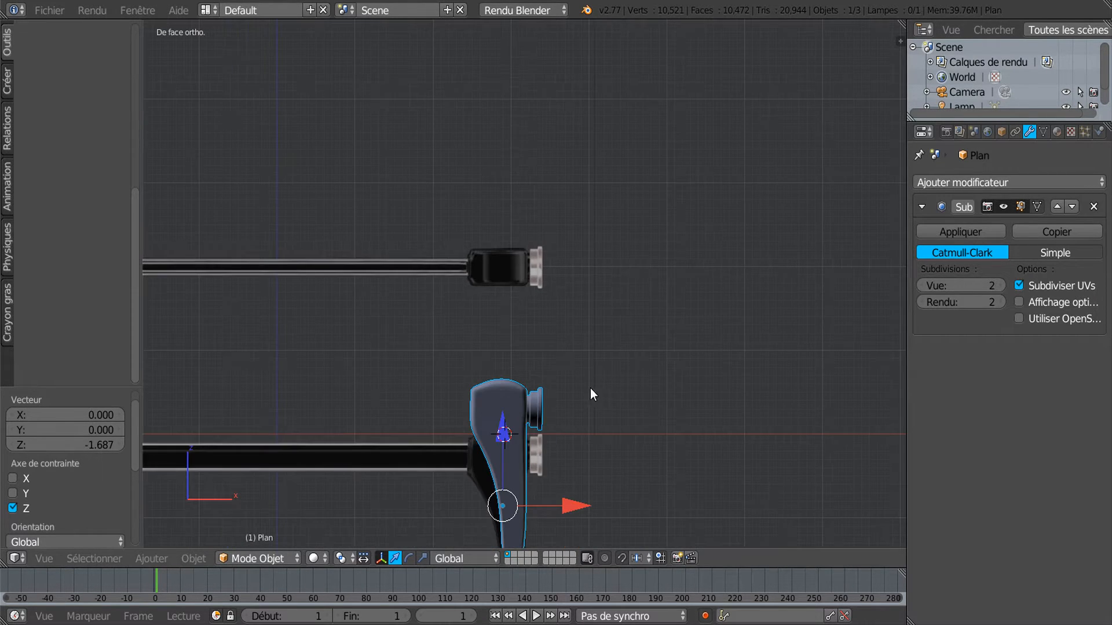
Move the handle object -0.580 along Z to line it up with the lower reference view
drag(499, 433, 491, 482)
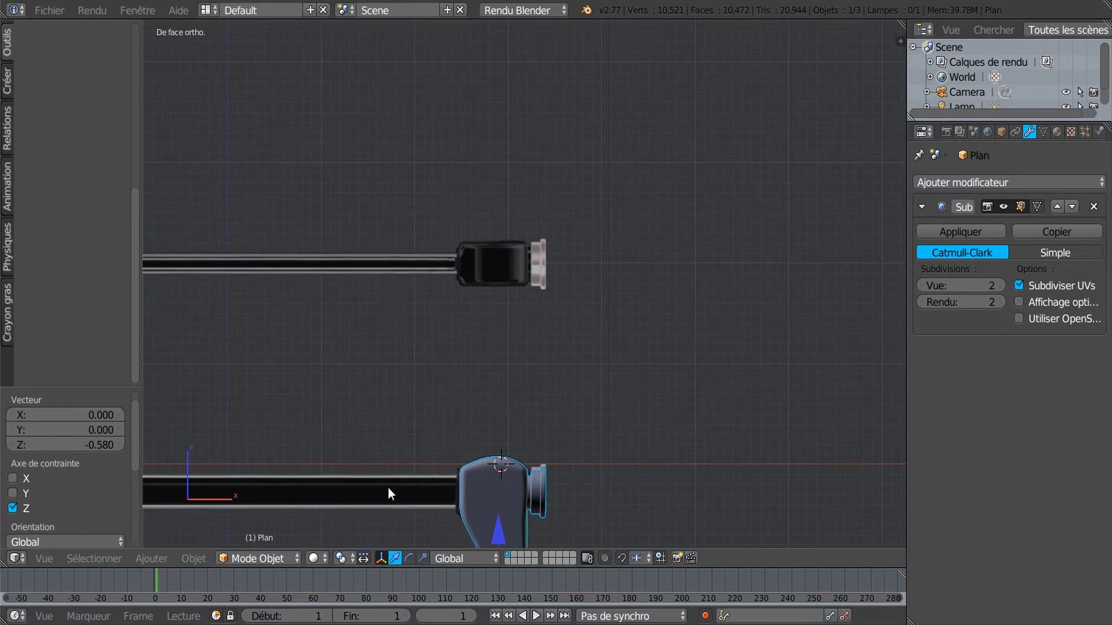
shift+middle_drag(388, 488, 497, 292)
scroll(502, 327, up, 5)
middle_drag(542, 336, 510, 335)
In Edit Mode, select the two upper faces on the handle's side opposite the knob and inset them by 0.0231
key(Tab)
key(Tab)
key(Tab)
middle_drag(588, 359, 613, 360)
scroll(591, 357, up, 3)
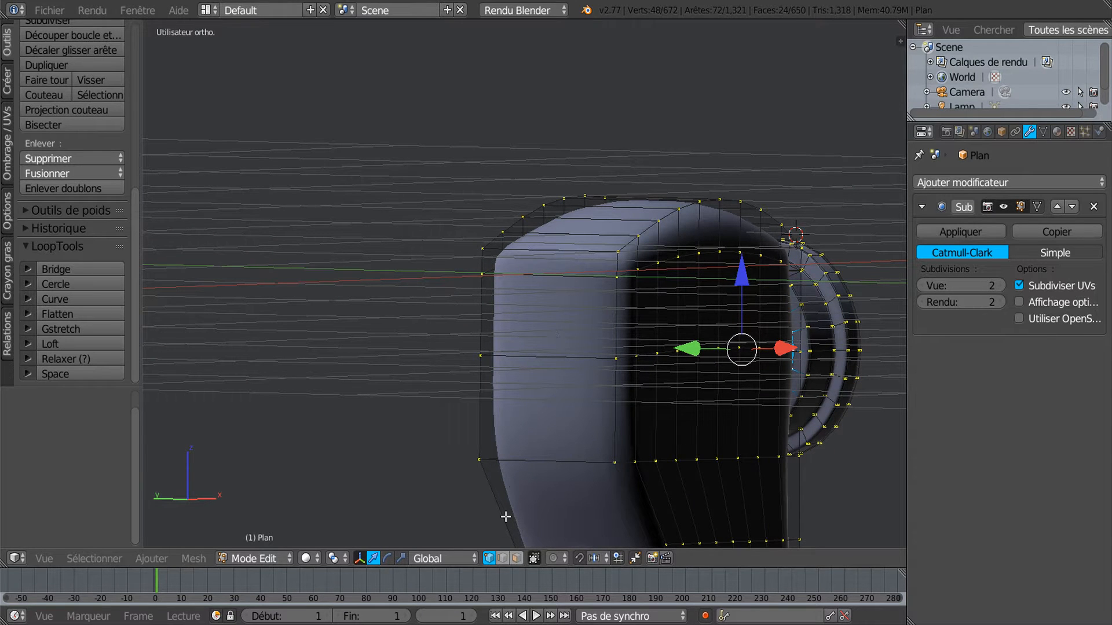
click(553, 351)
shift+click(547, 409)
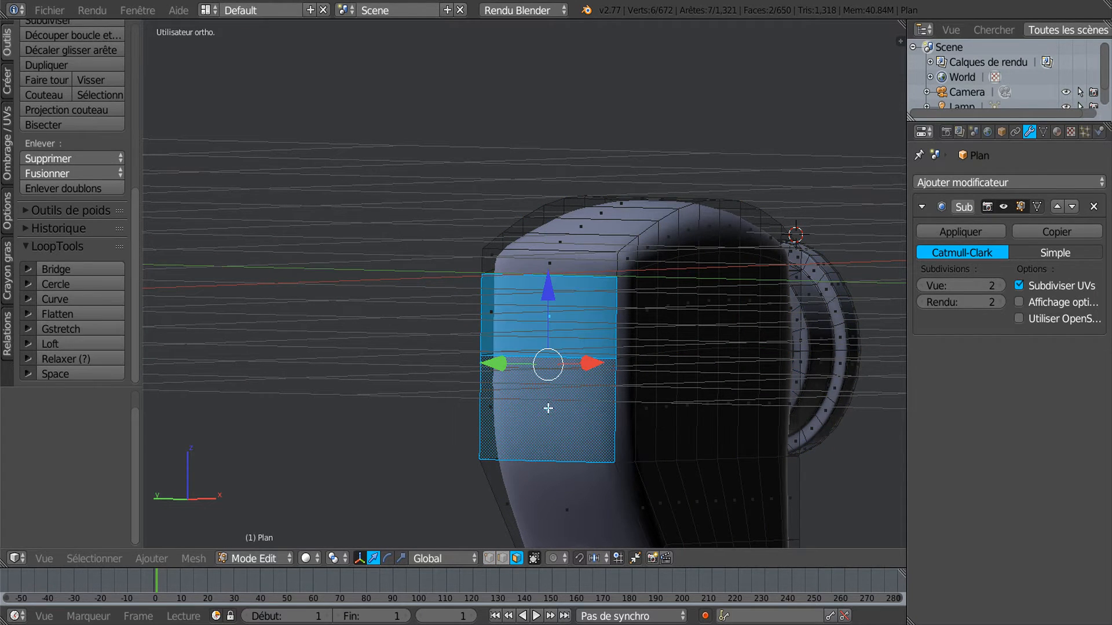
middle_drag(553, 415, 542, 391)
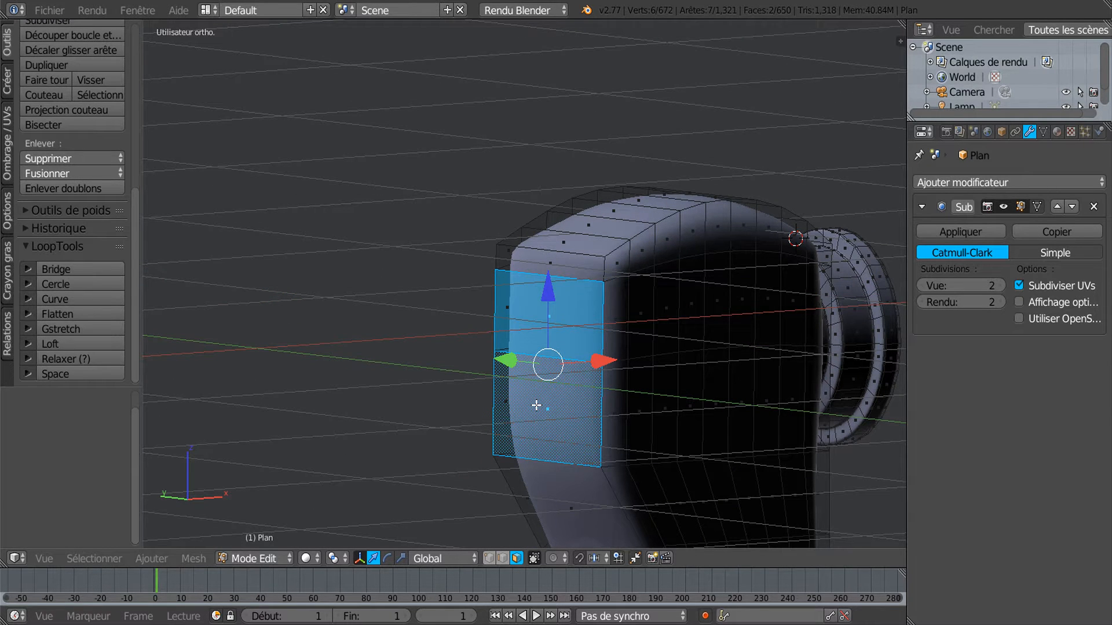
key(i)
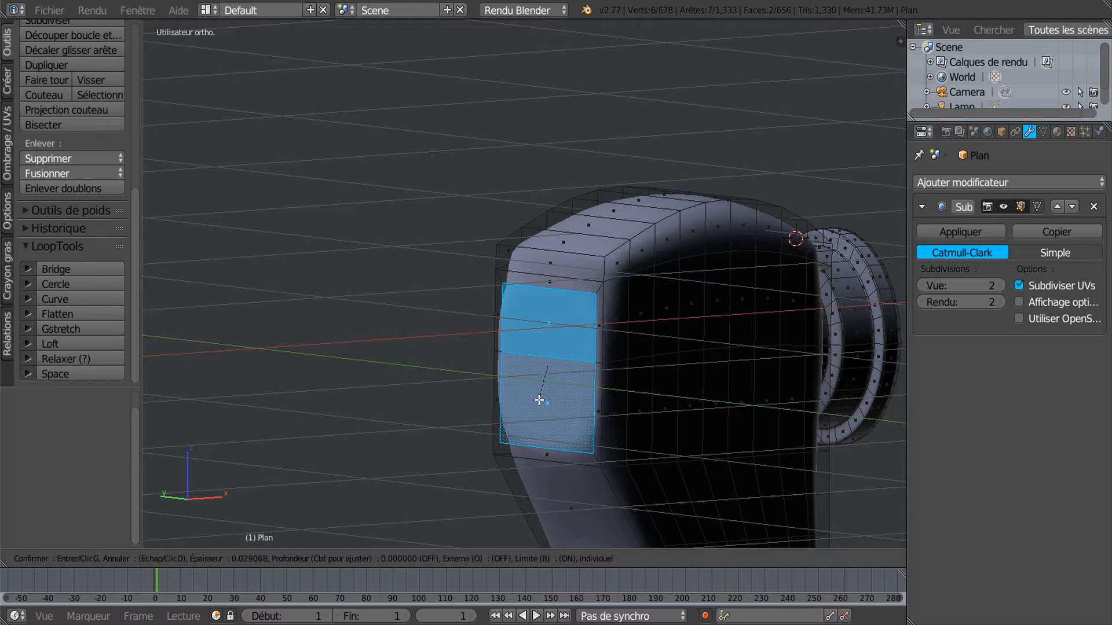
click(542, 399)
Move the inset faces -0.031 along X and add a loop cut around the resulting raised border
middle_drag(547, 403, 508, 427)
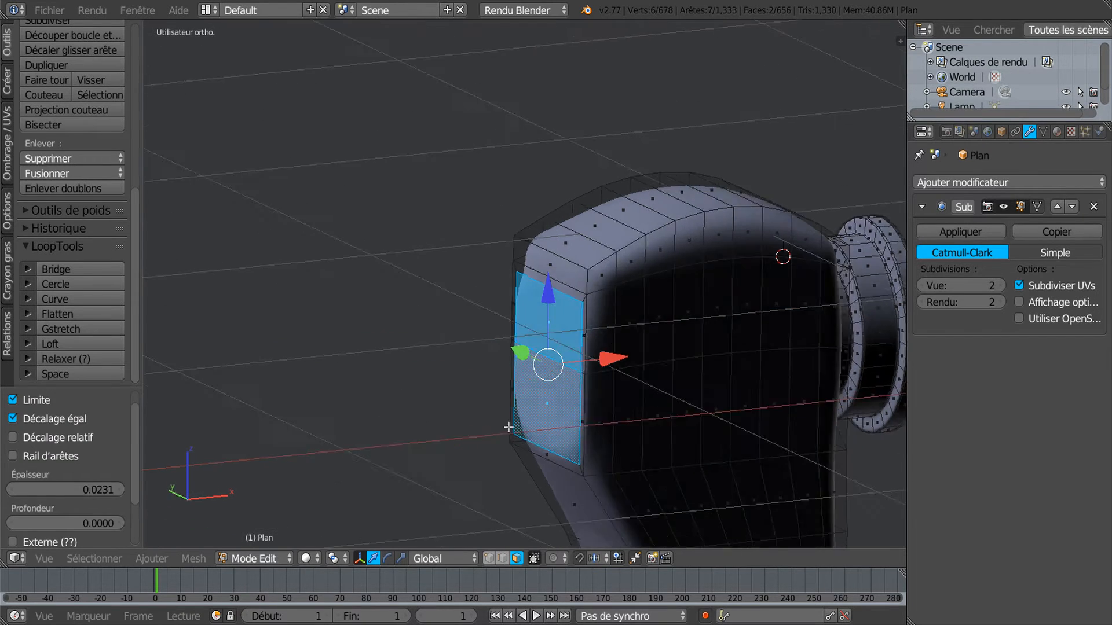
key(g)
key(x)
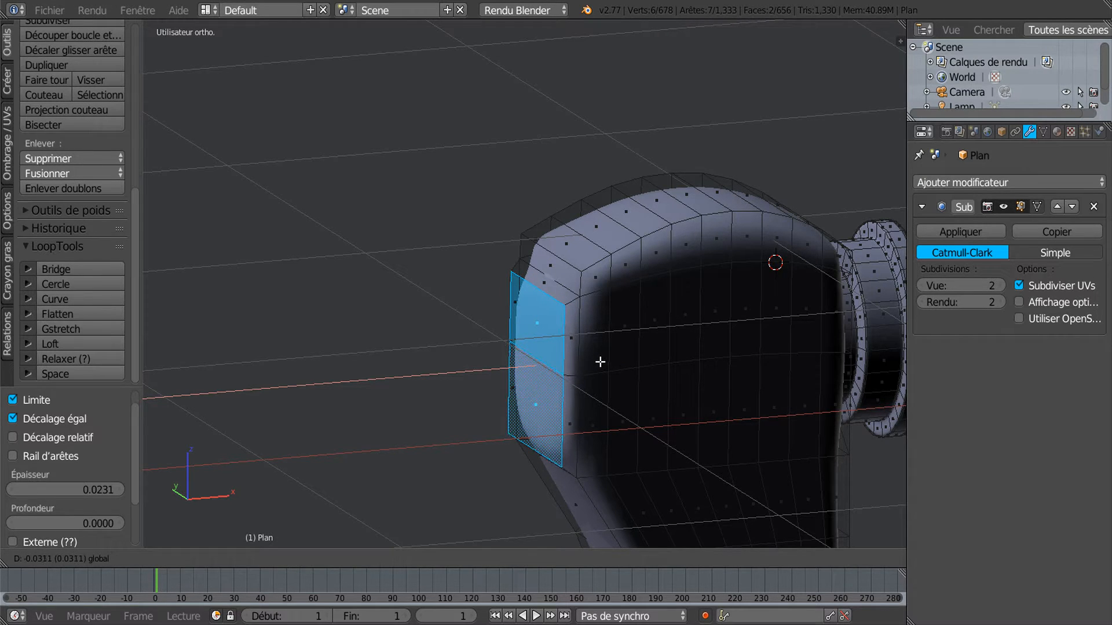
click(598, 360)
middle_drag(597, 360, 600, 355)
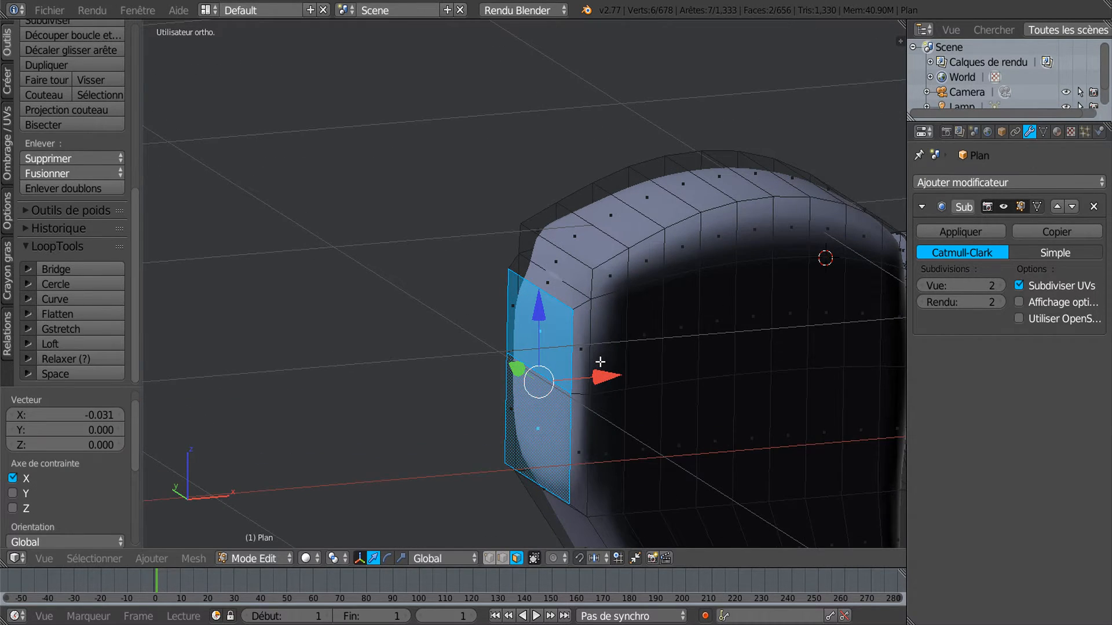
key(ctrl+r)
click(582, 305)
click(582, 306)
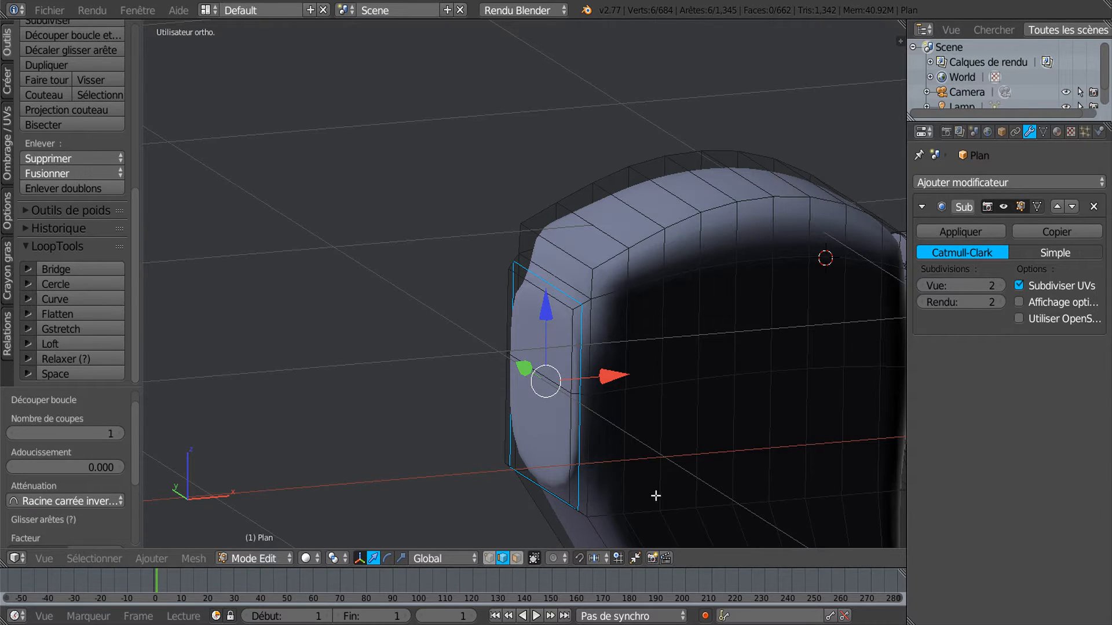
Try scaling the new edge loop uniformly to 0.919 and undo it
key(s)
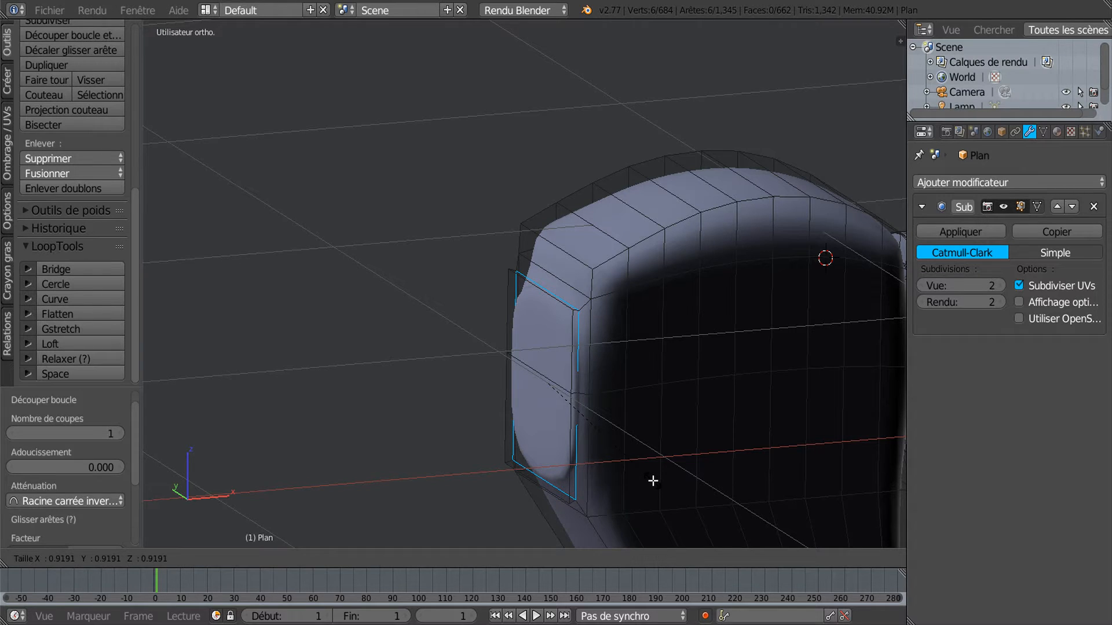
click(654, 482)
middle_drag(588, 419, 642, 439)
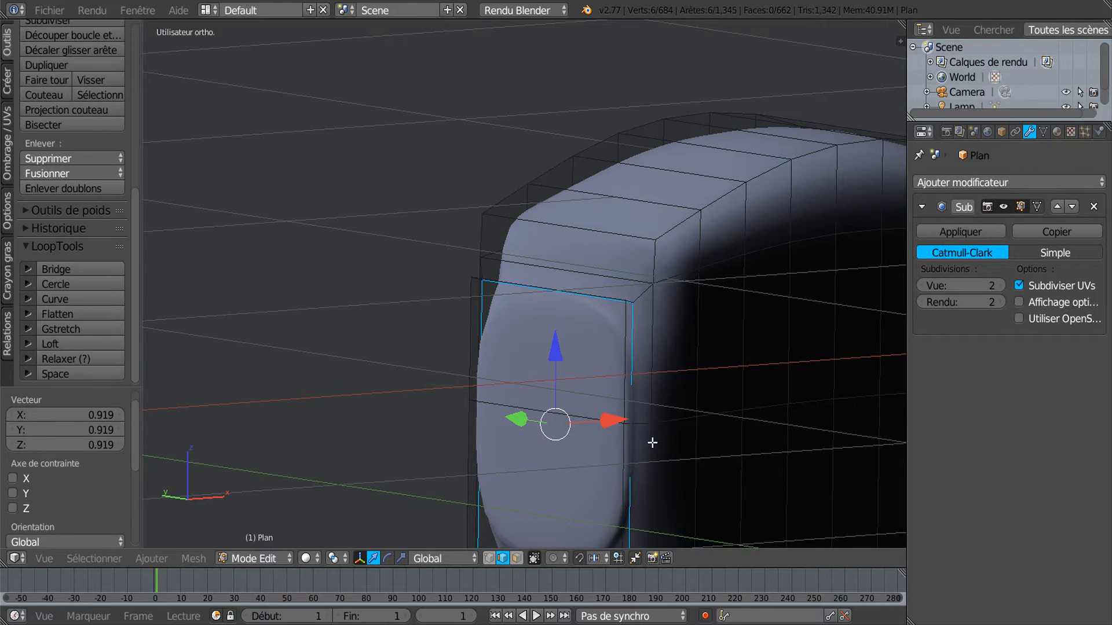
key(ctrl+z)
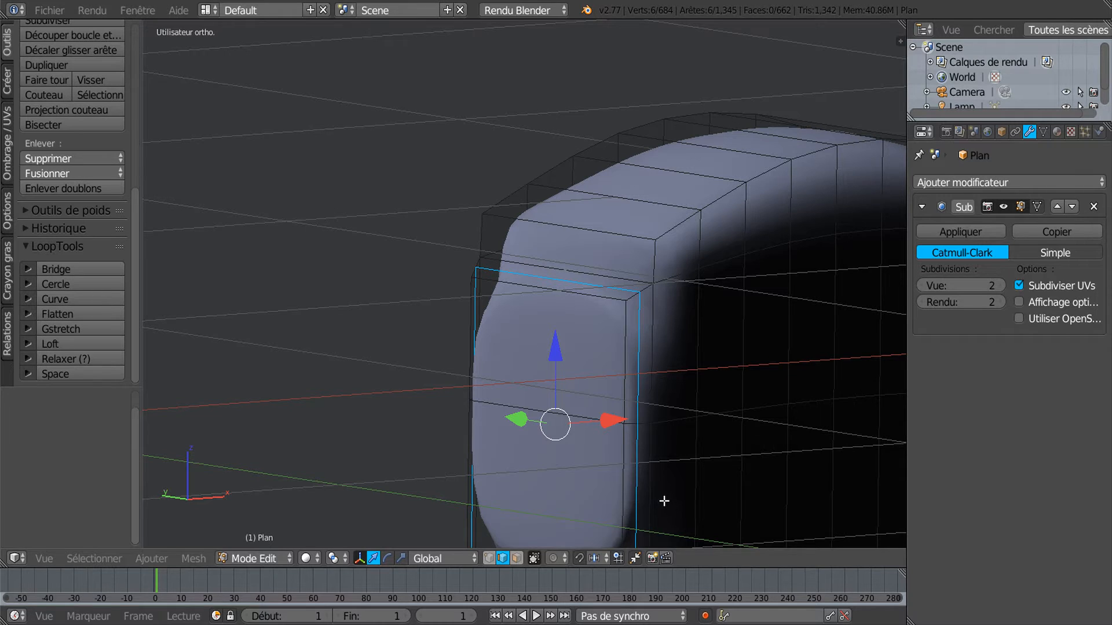
Scale the new edge loop around the raised border uniformly to 0.960
key(s)
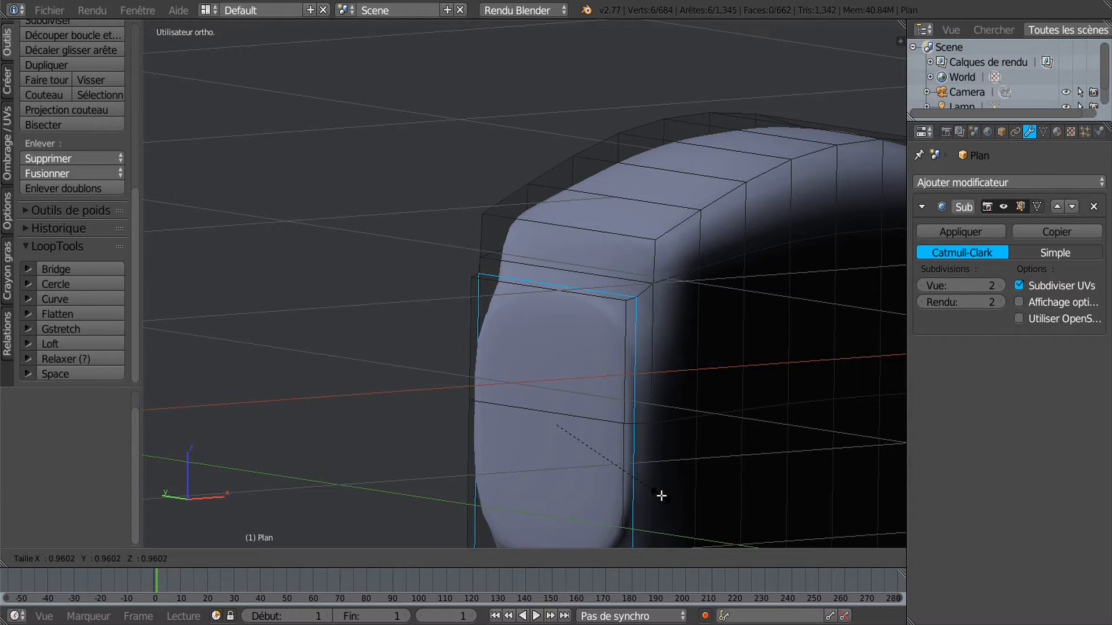
click(662, 495)
middle_drag(622, 475, 673, 462)
middle_drag(532, 366, 449, 398)
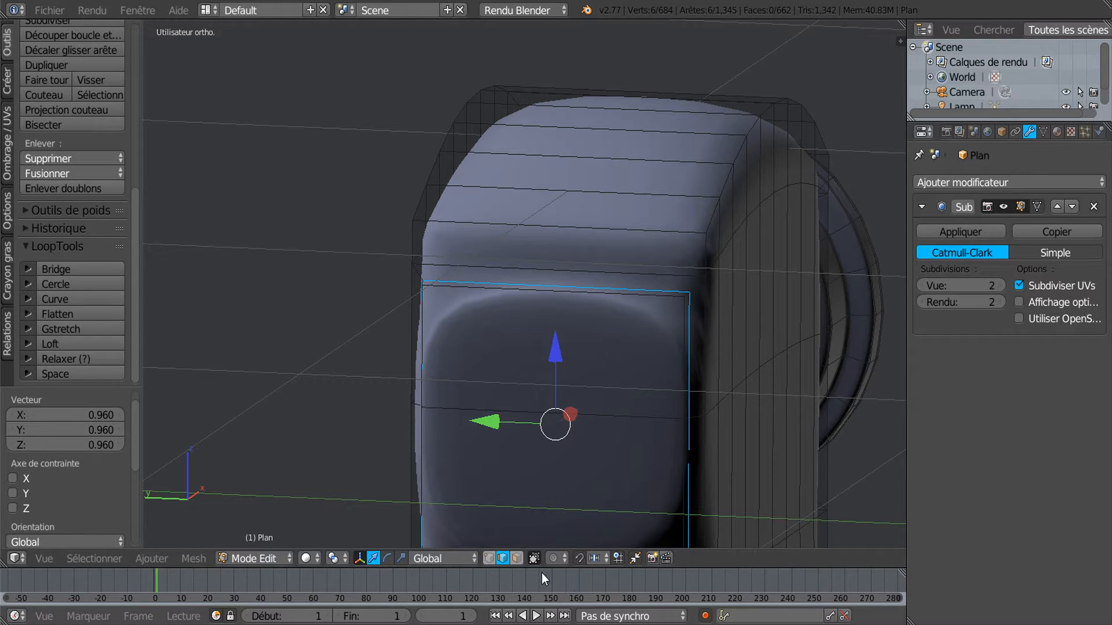
Select the two raised faces opposite the knob, inset them by about 0.03 and check the shape in Object Mode
click(515, 558)
right_click(553, 376)
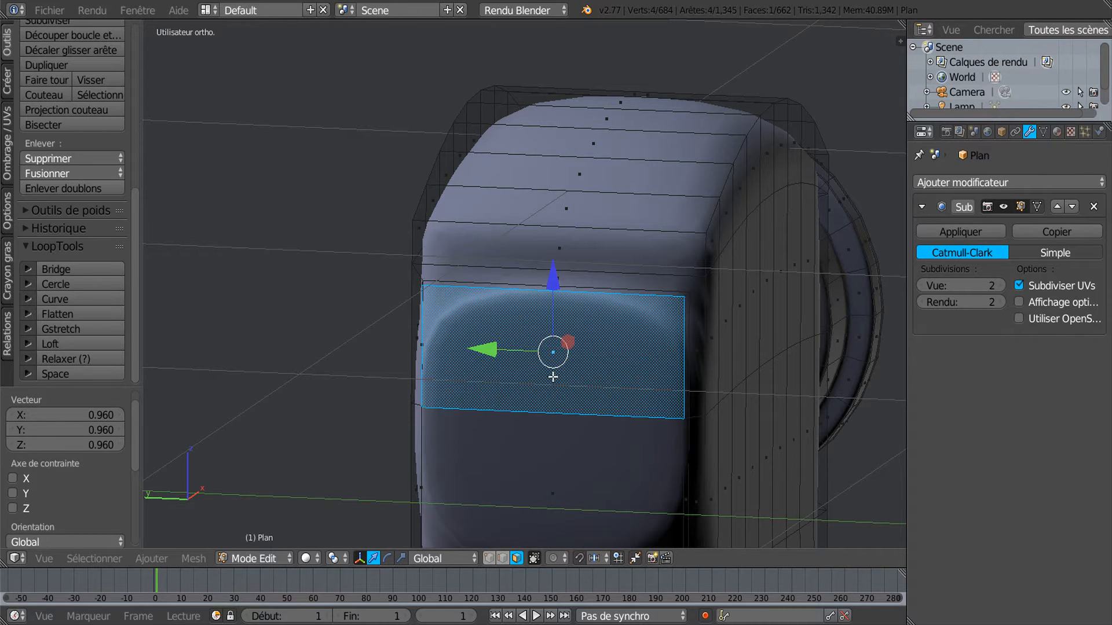
shift+right_click(557, 443)
middle_drag(556, 444, 611, 450)
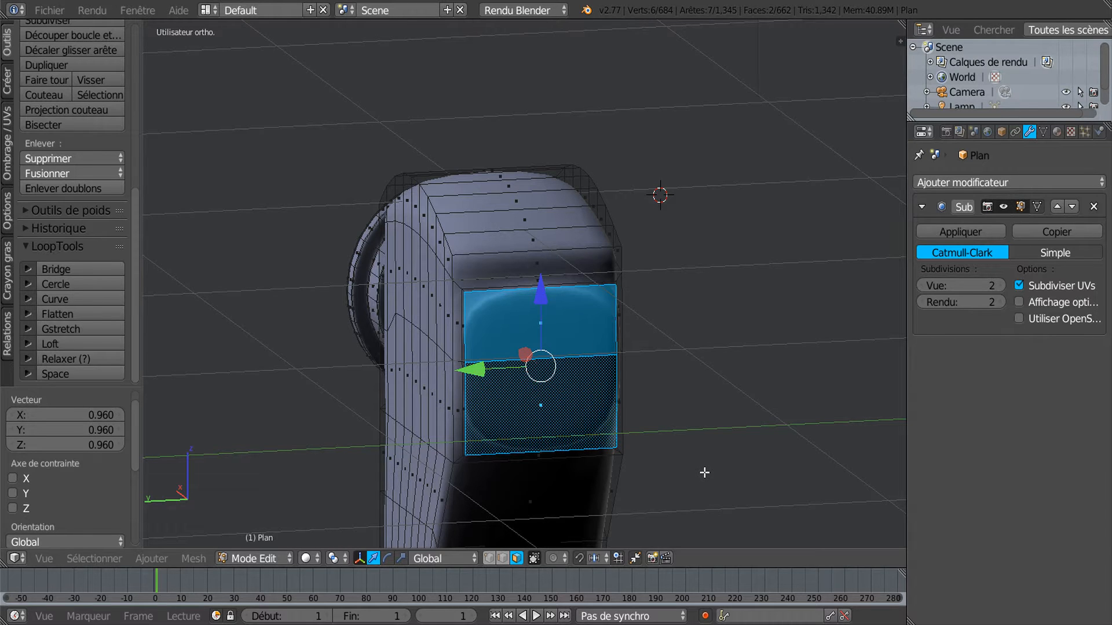
key(i)
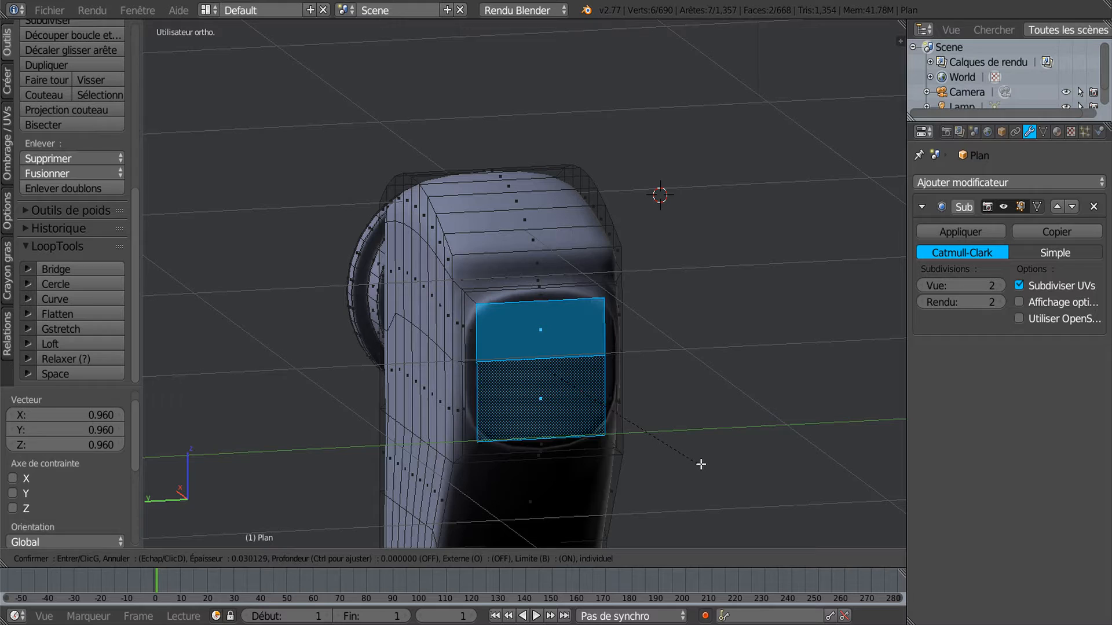
click(701, 464)
key(Tab)
middle_drag(673, 471, 713, 470)
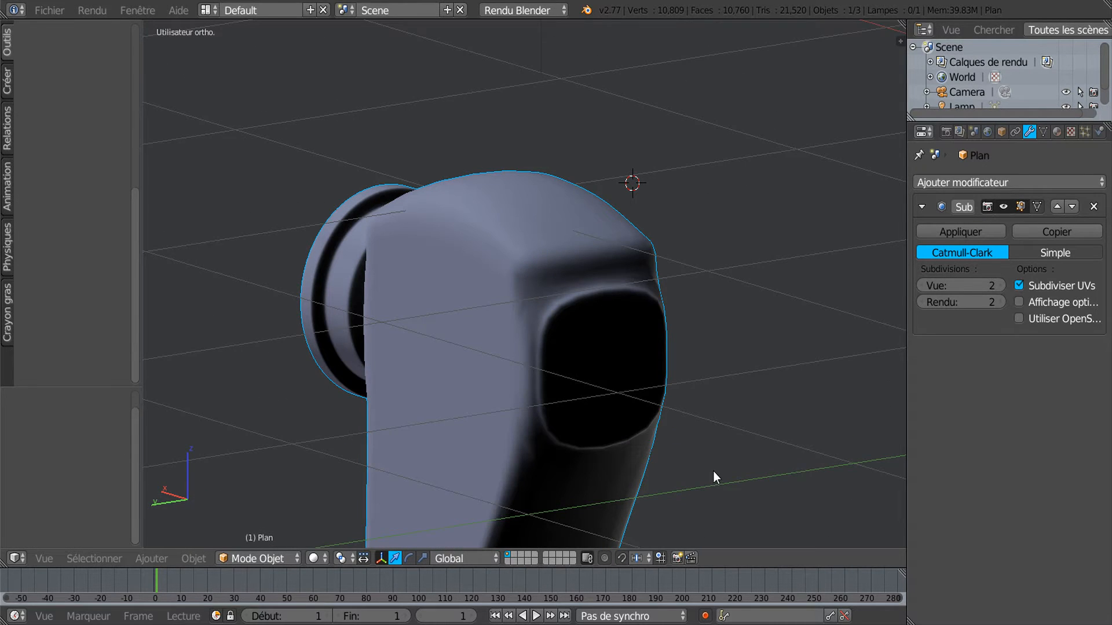
In Edit Mode, extrude the two inset faces -0.720 along X to start the shaft
key(Tab)
middle_drag(718, 385, 727, 392)
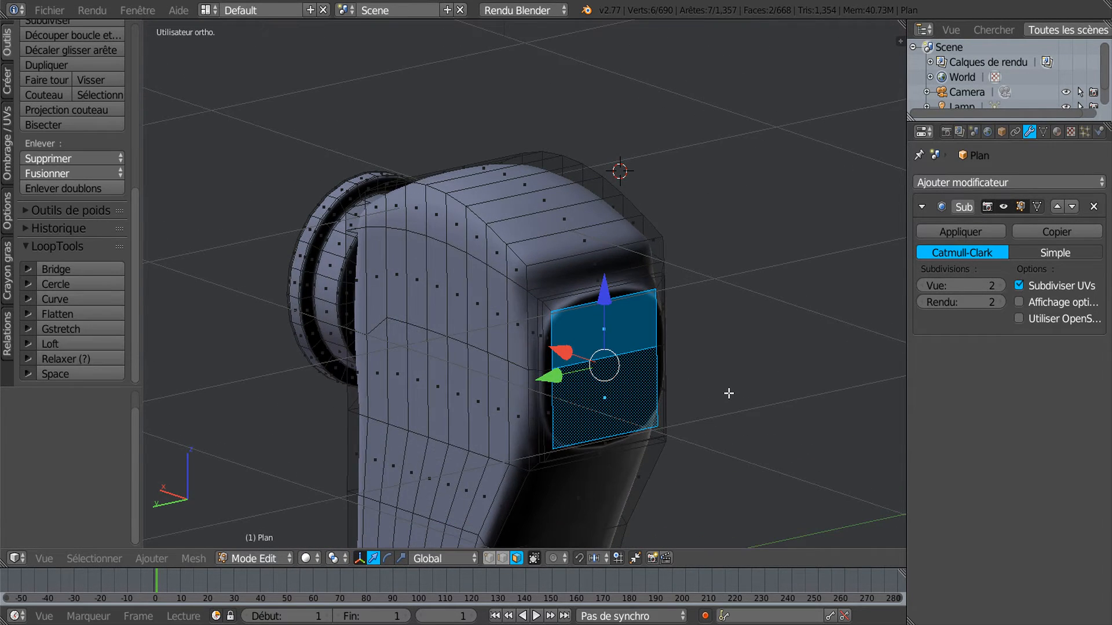
scroll(724, 395, up, 2)
scroll(724, 404, down, 3)
key(KP_4)
key(KP_4)
key(KP_4)
key(KP_4)
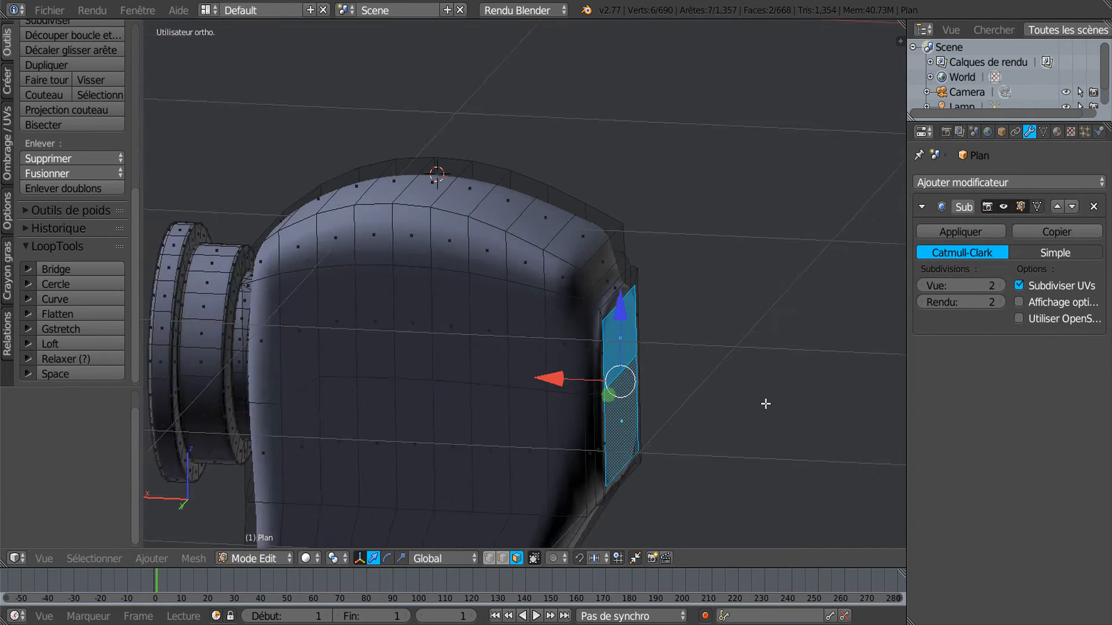
key(e)
key(Escape)
drag(517, 356, 755, 350)
middle_drag(680, 386, 625, 389)
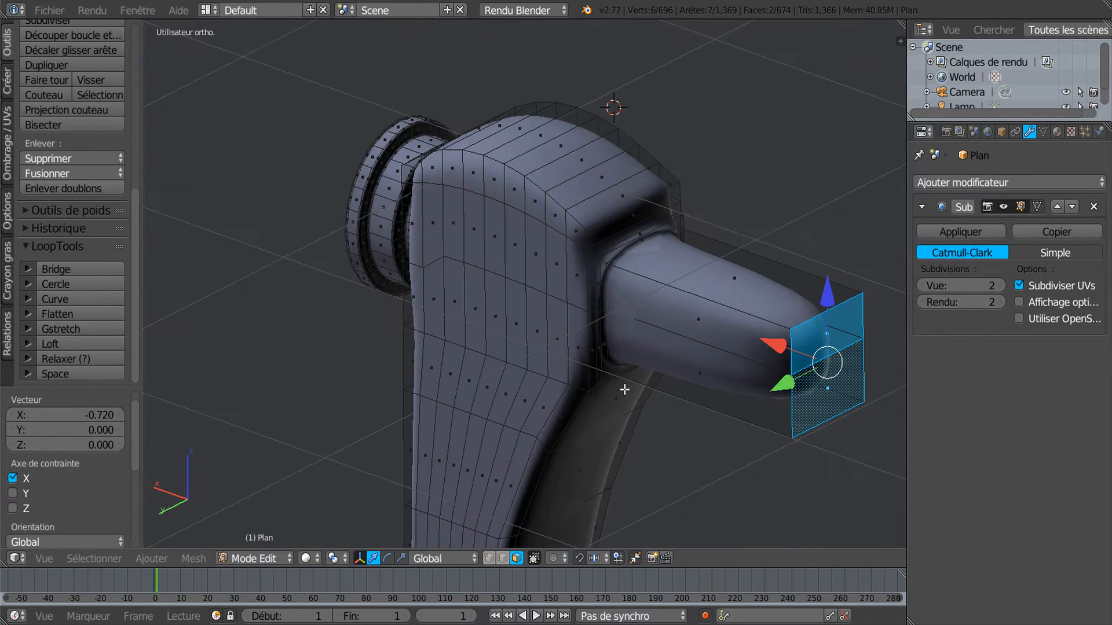
In front view, move the extruded end faces -4.984 along X to the far end of the reference shaft
scroll(663, 375, down, 4)
middle_drag(745, 377, 616, 369)
key(KP_1)
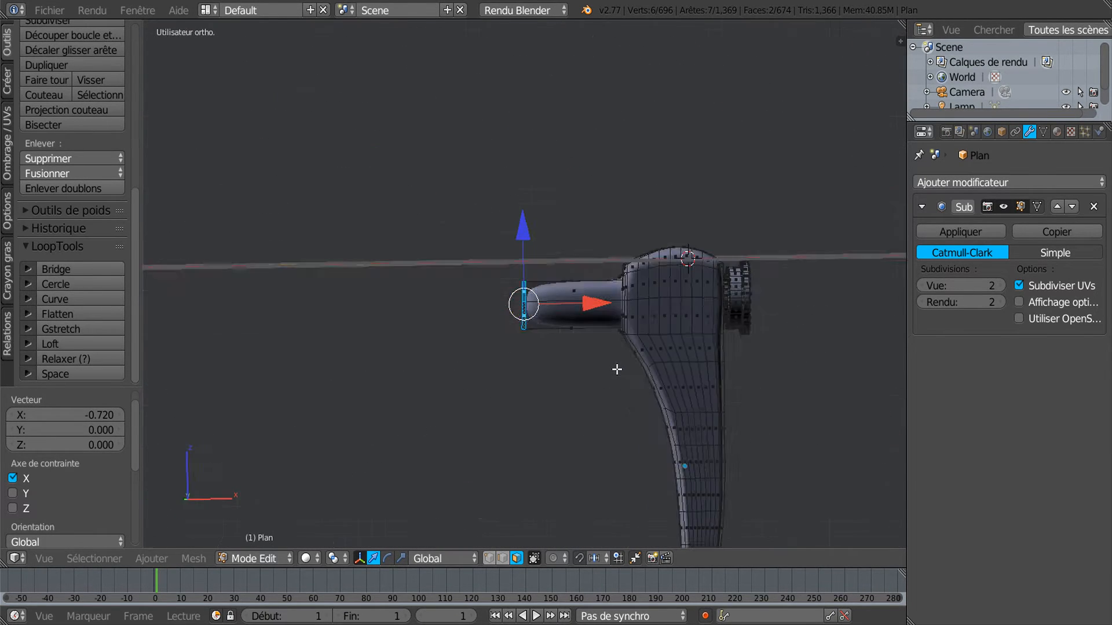
scroll(628, 372, down, 2)
scroll(565, 313, down, 2)
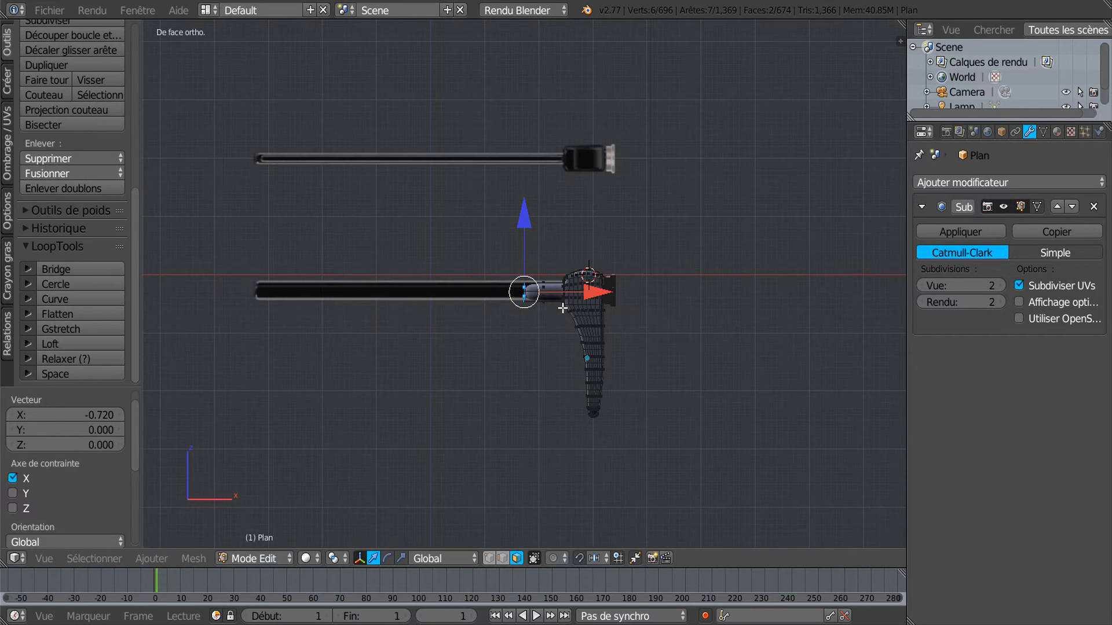
drag(605, 289, 319, 307)
Add a loop cut across the shaft and slide it close to the shaft's free end
scroll(382, 362, up, 4)
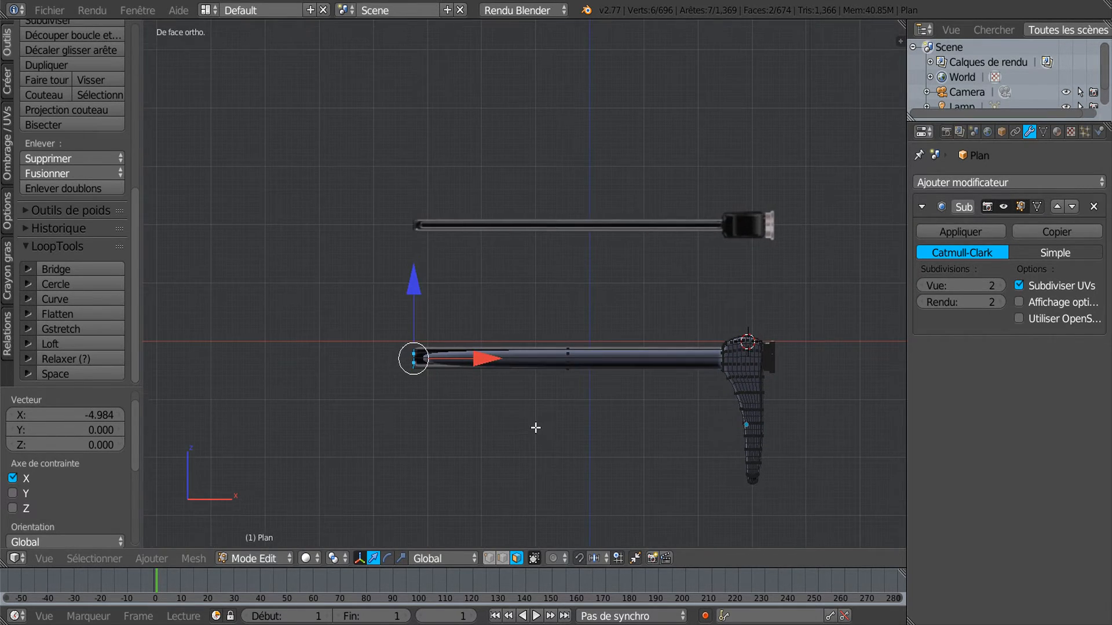
key(ctrl+r)
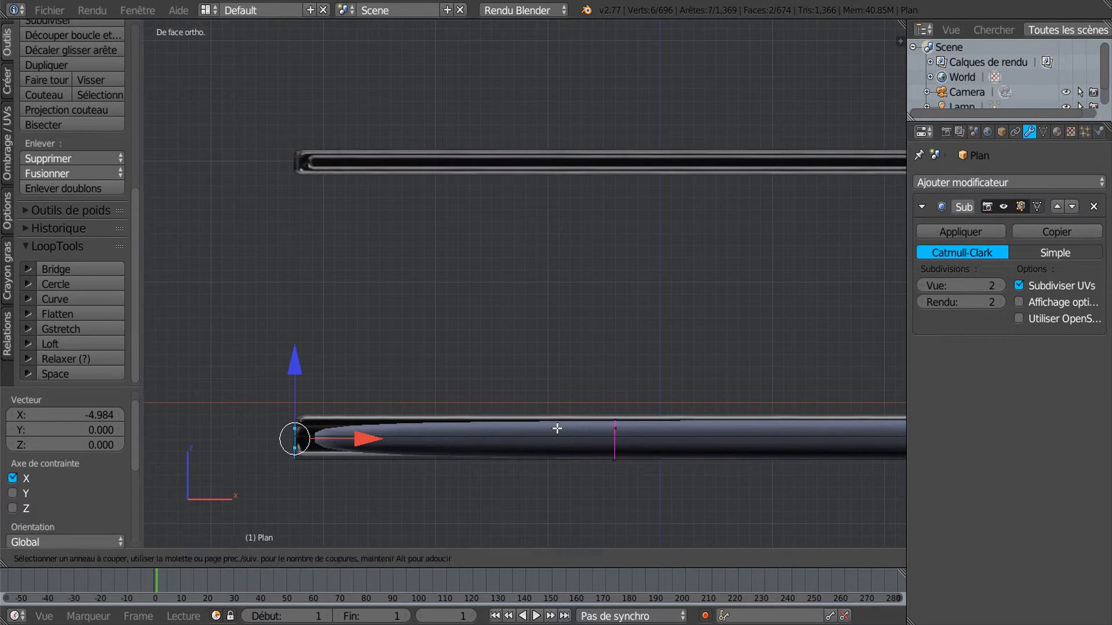
click(547, 433)
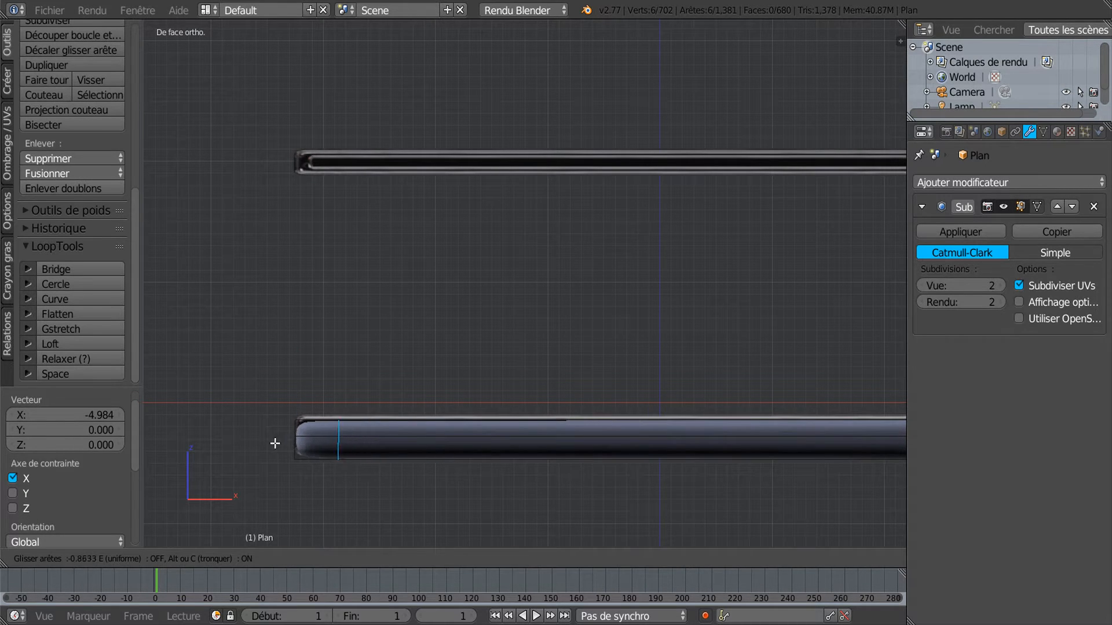
click(241, 459)
Add two evenly spaced lengthwise loop cuts running along the shaft and around the handle
scroll(272, 461, down, 3)
middle_drag(273, 461, 504, 491)
middle_drag(481, 427, 563, 387)
scroll(631, 444, up, 4)
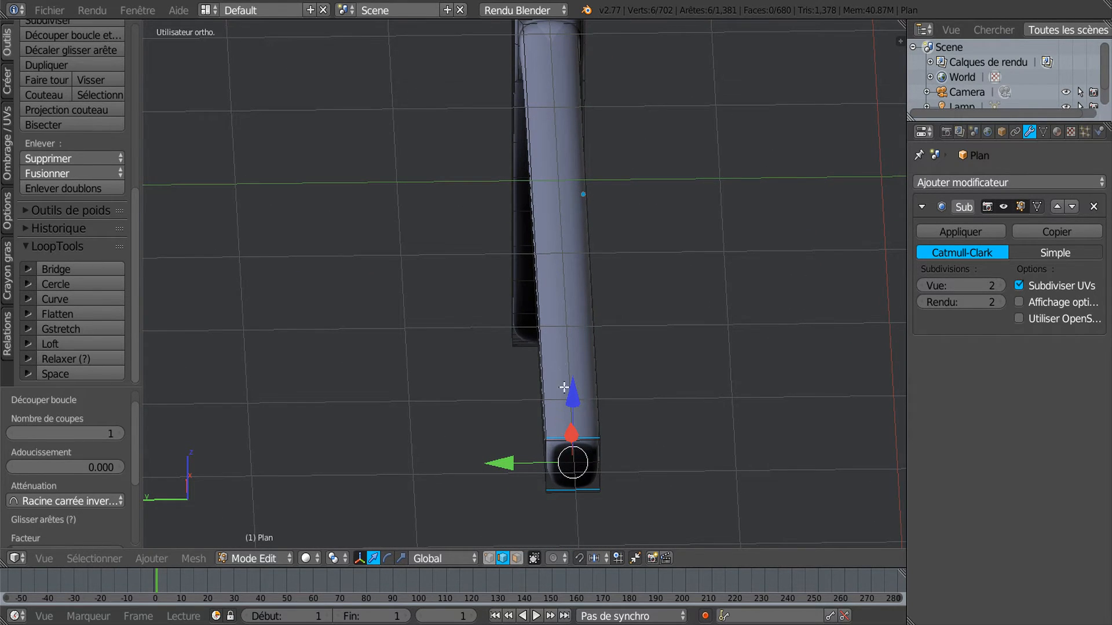
key(ctrl+r)
scroll(578, 443, up, 1)
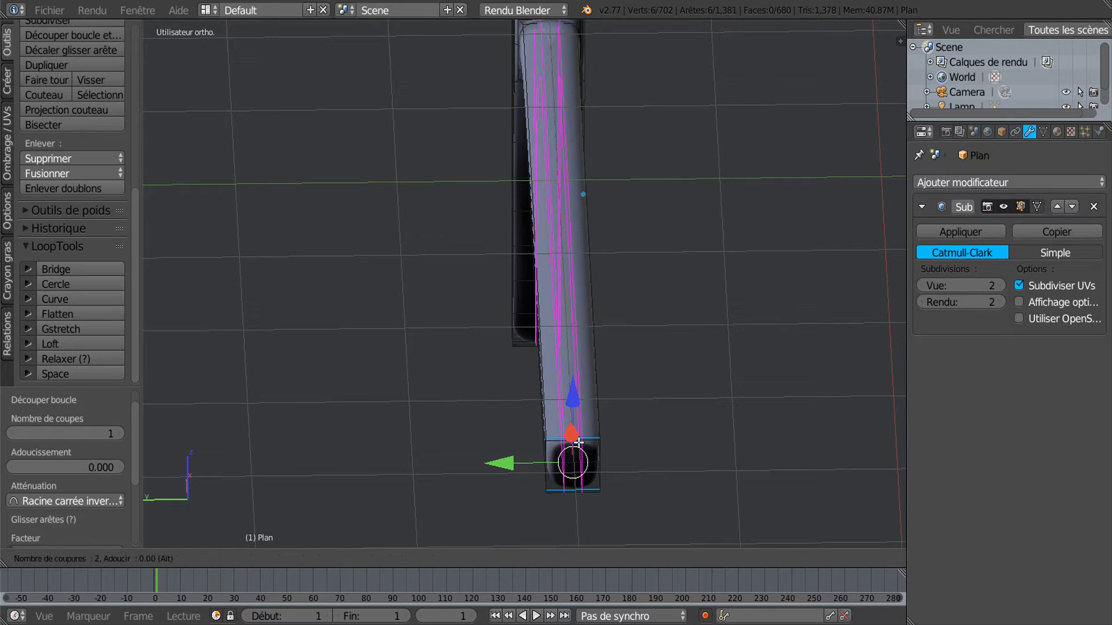
click(577, 443)
right_click(578, 443)
middle_drag(617, 421, 537, 429)
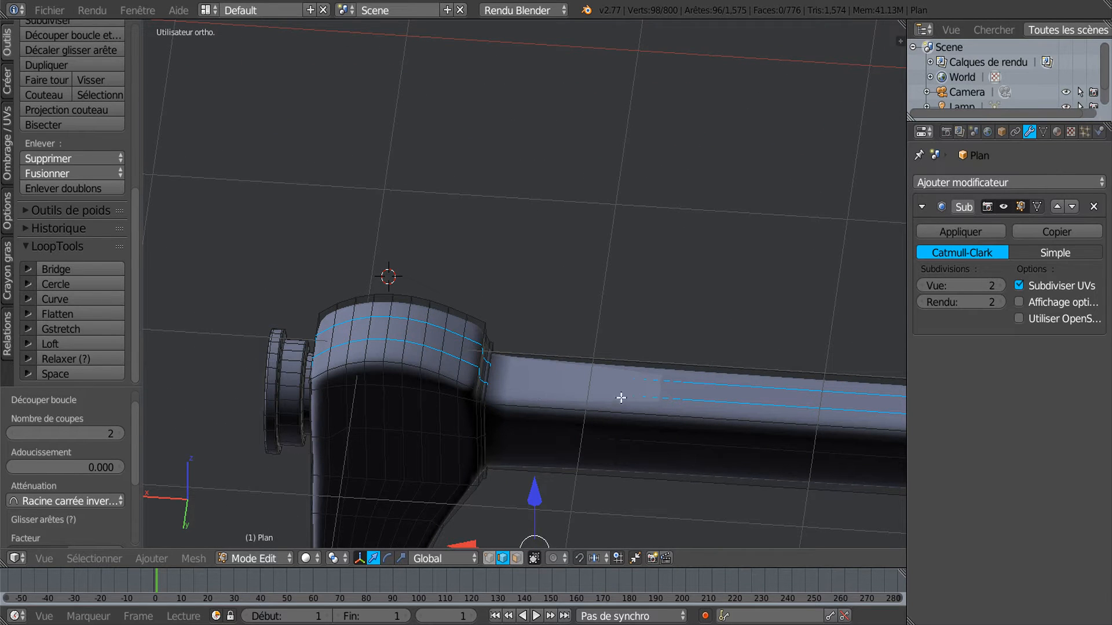
Add two loop cuts across the shaft and slide both close to its junction with the handle
key(ctrl+r)
click(774, 411)
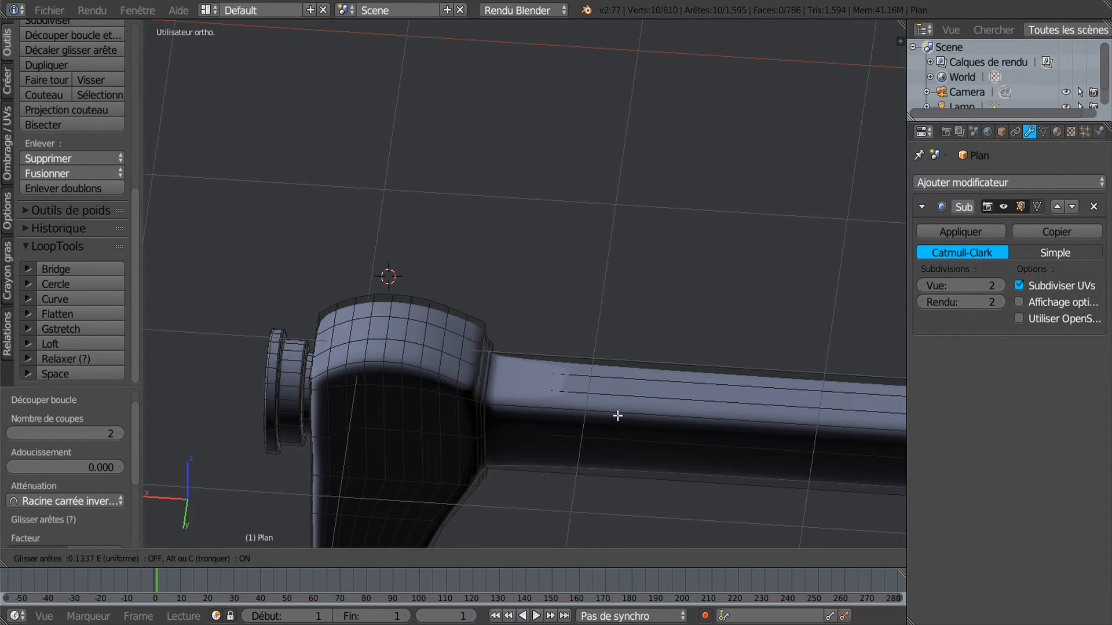
click(879, 459)
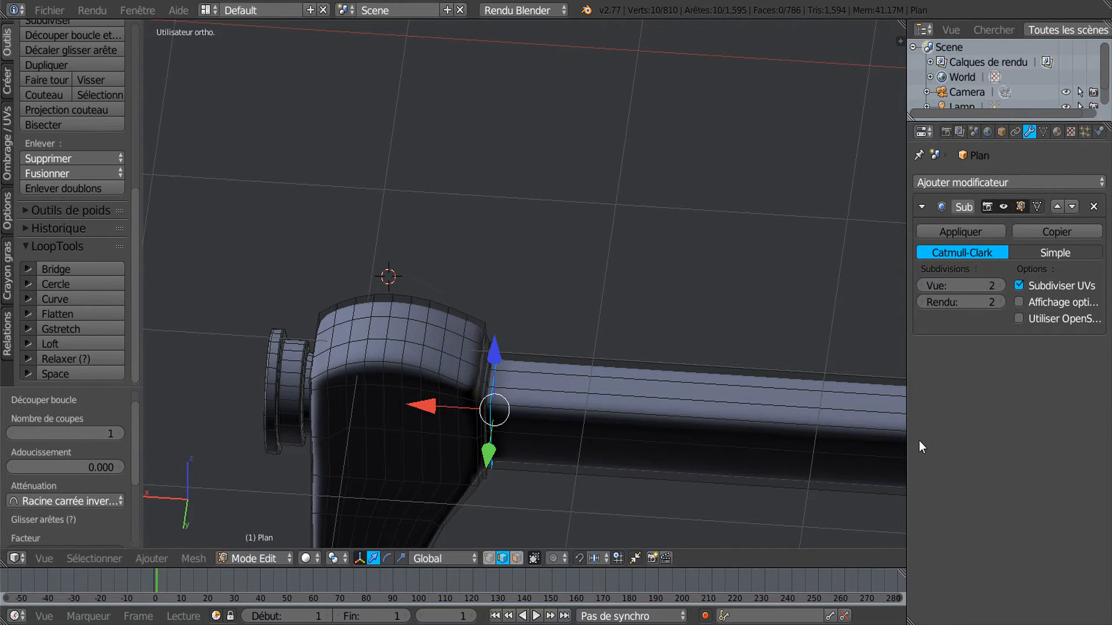
scroll(847, 410, down, 2)
key(ctrl+r)
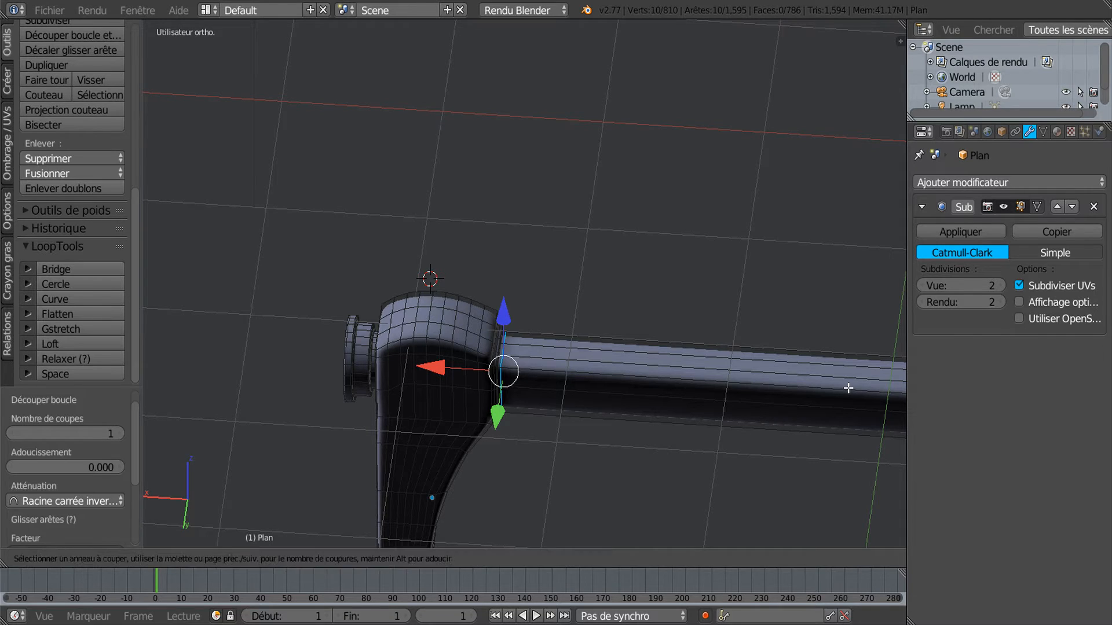
click(628, 399)
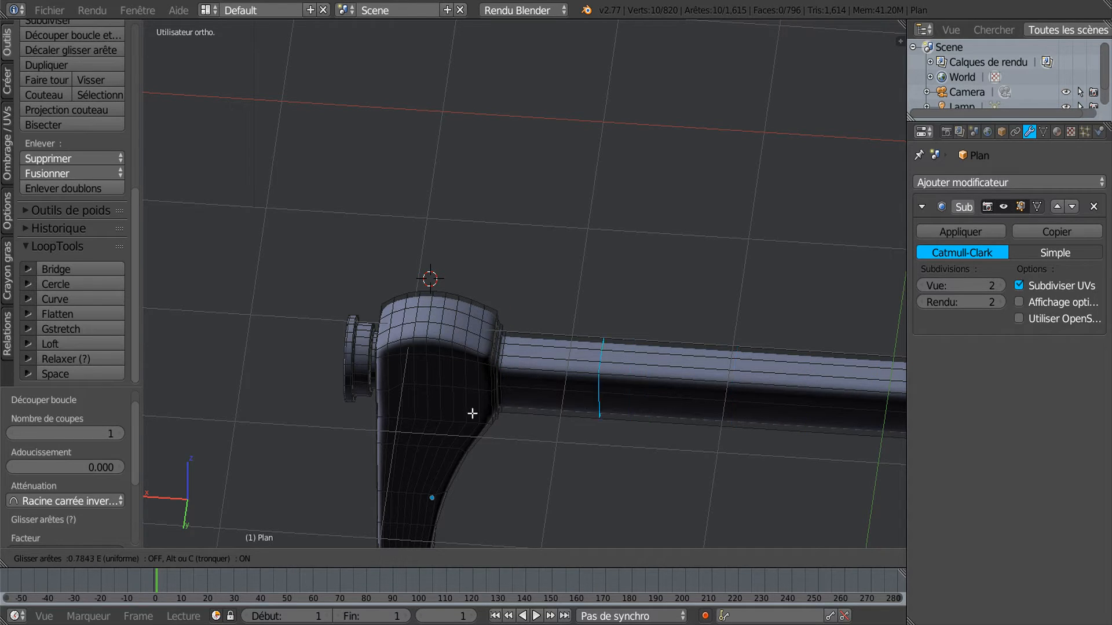
click(403, 435)
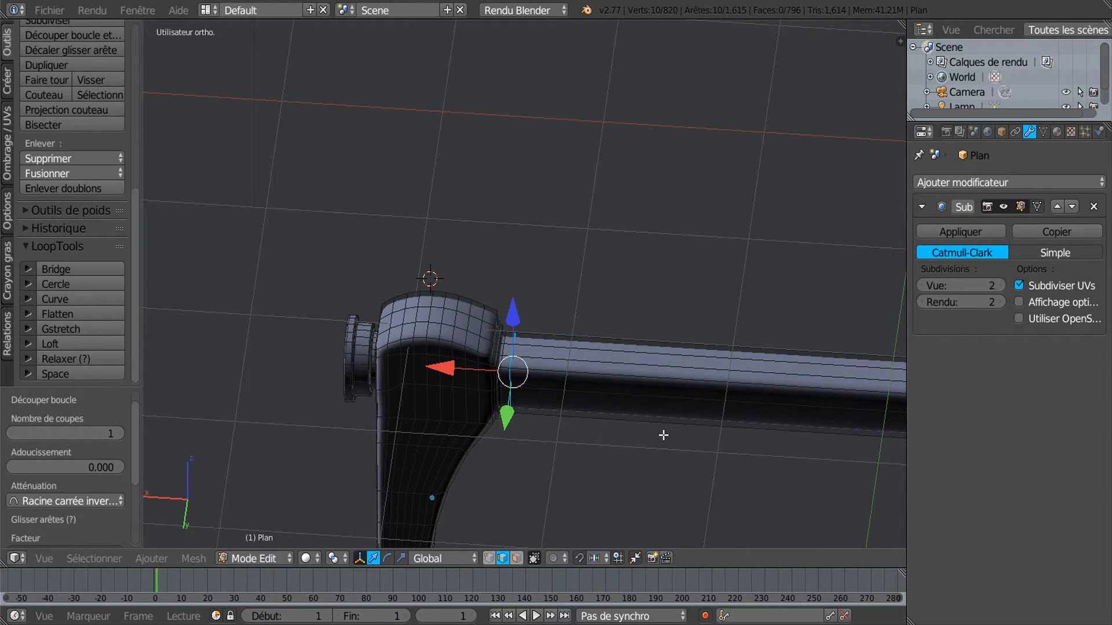
shift+middle_drag(665, 436, 380, 471)
scroll(575, 486, down, 3)
scroll(718, 368, up, 2)
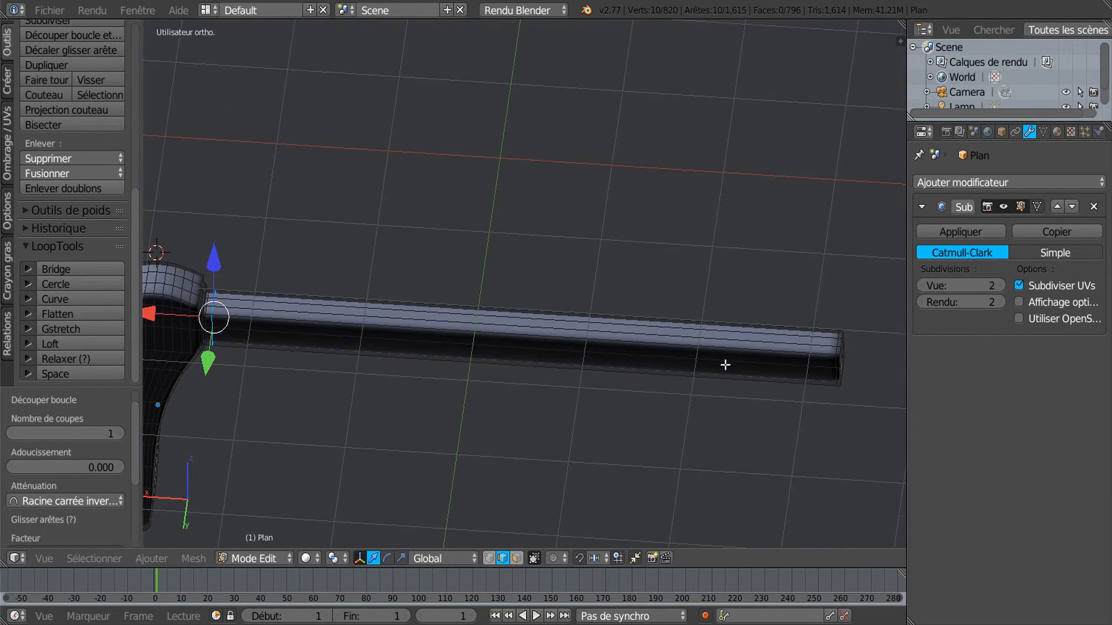
Add another loop cut across the shaft and slide it close to the shaft's free end
key(ctrl+r)
click(764, 358)
right_click(770, 359)
key(g)
key(g)
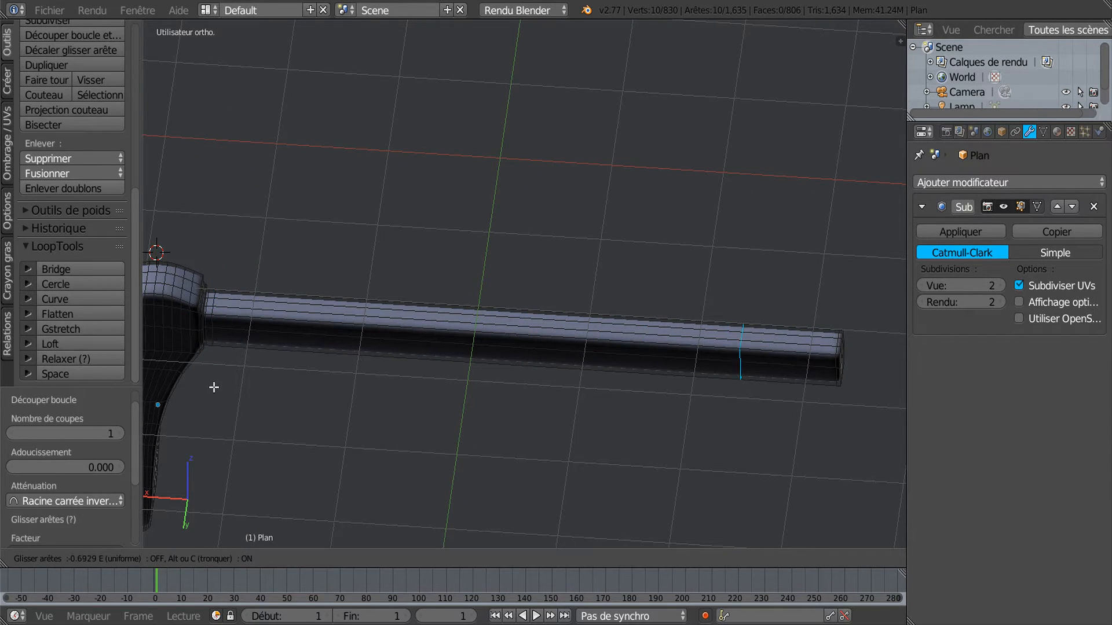
click(293, 405)
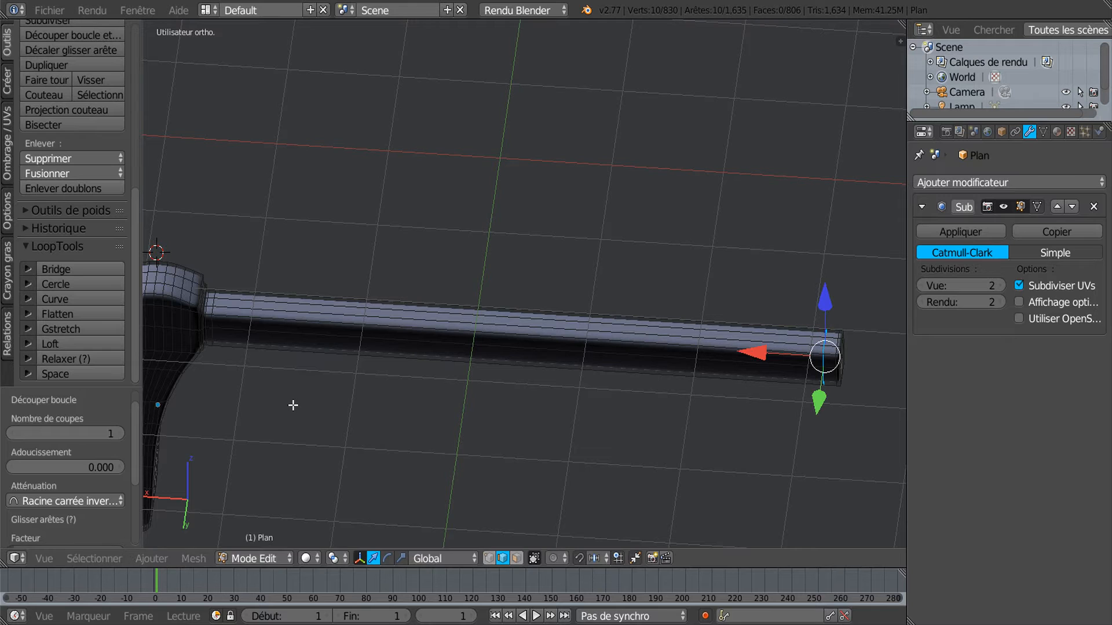
Delete the long middle face on the upper side of the shaft
click(515, 558)
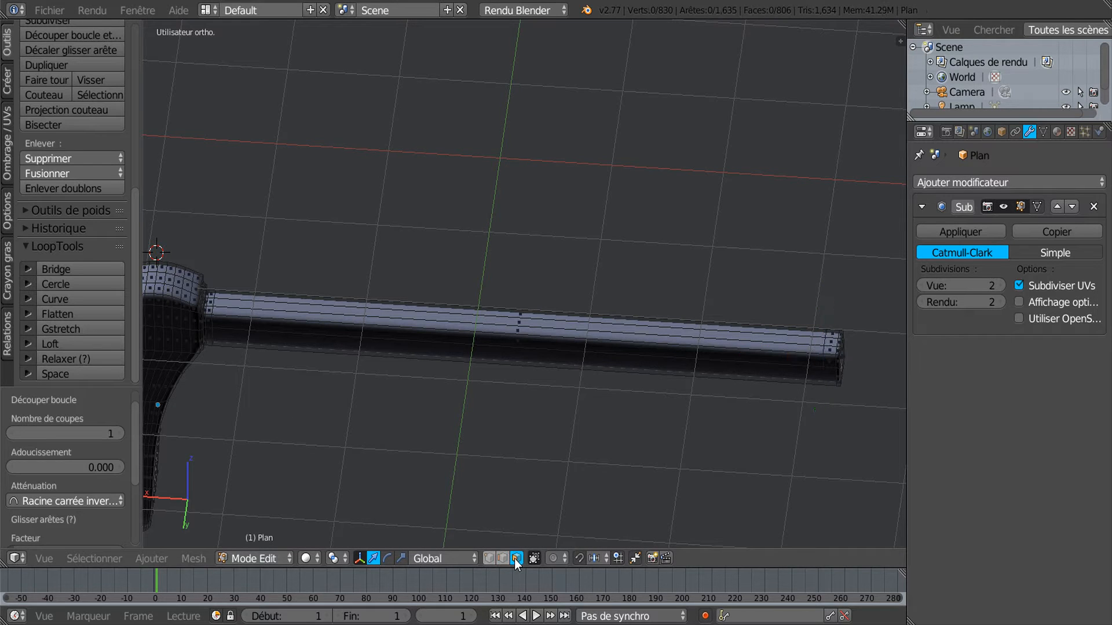
right_click(572, 438)
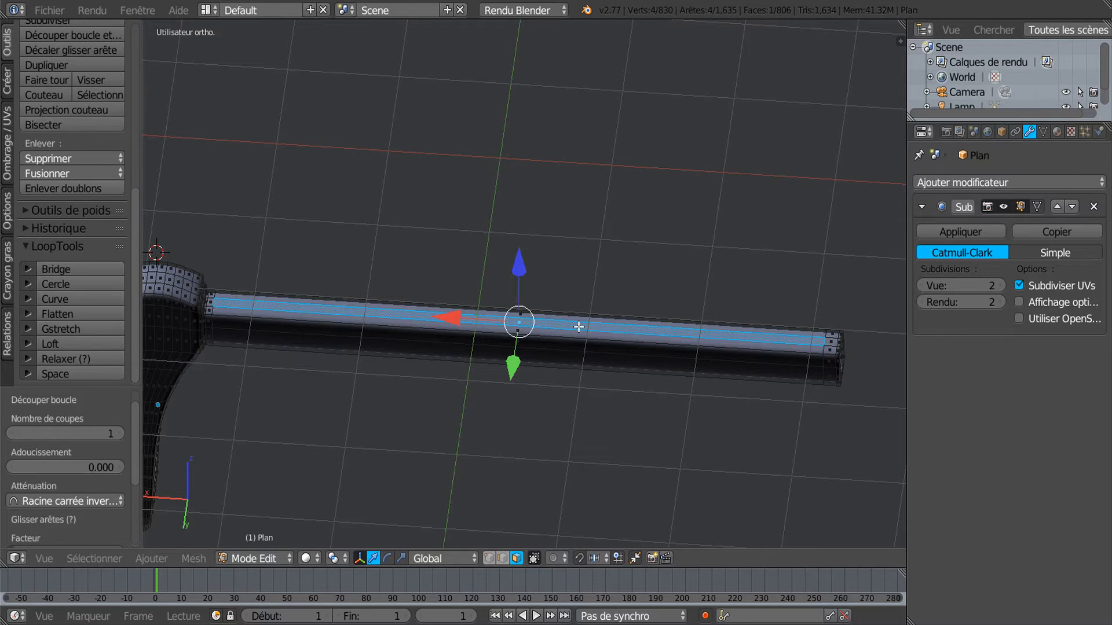
key(x)
click(539, 427)
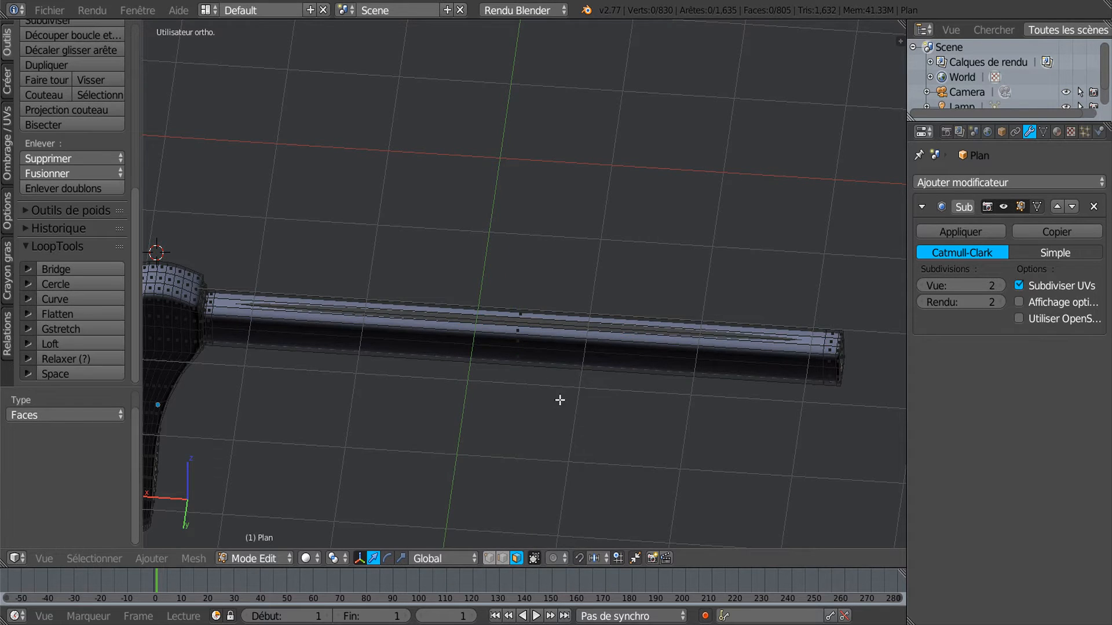
Extrude the border edges of the shaft's opening and move them -0.111 along Z to form the groove walls
click(502, 558)
scroll(638, 398, up, 1)
middle_drag(638, 398, 643, 428)
alt+right_click(748, 359)
middle_drag(748, 360, 492, 342)
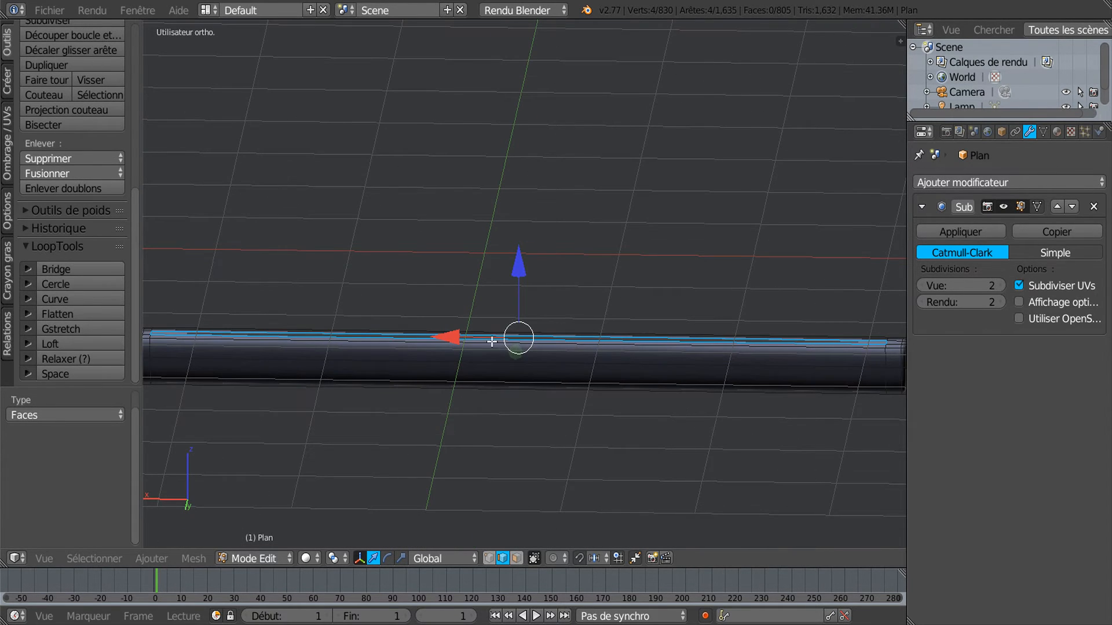
key(e)
right_click(586, 305)
drag(519, 267, 522, 278)
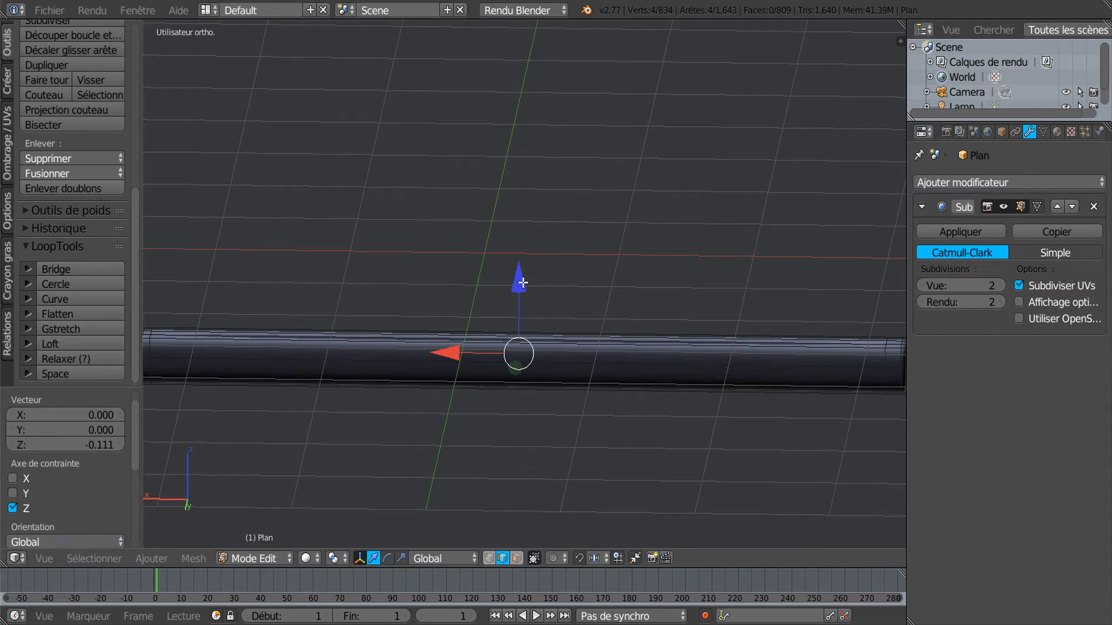
key(Tab)
middle_drag(588, 307, 616, 432)
scroll(616, 432, down, 3)
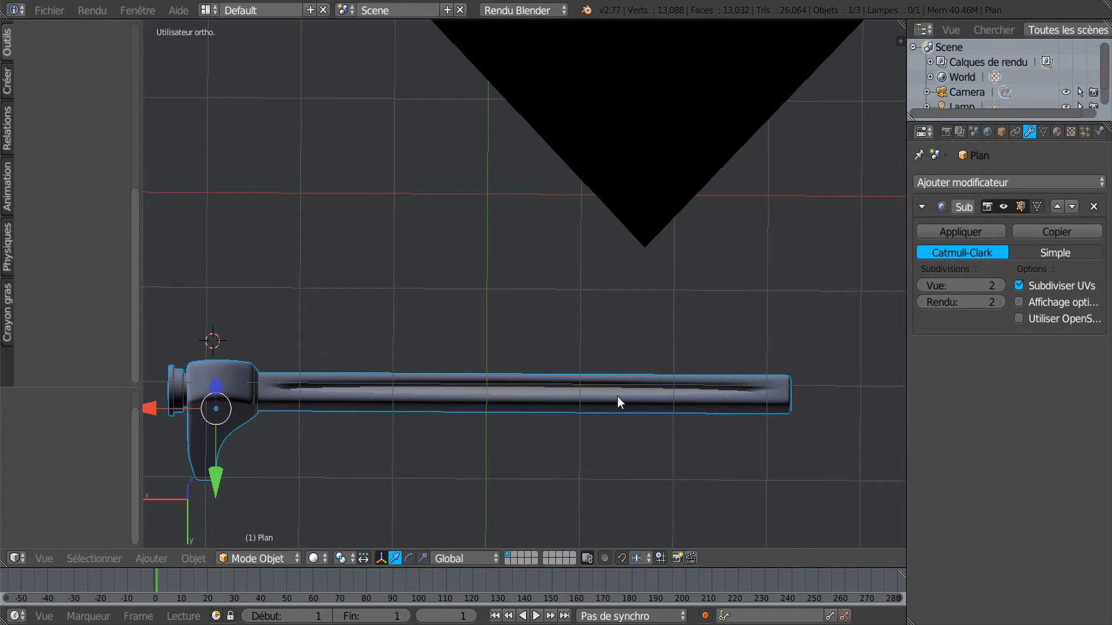
Add two loop cuts across the grooved shaft, sliding one to the groove's free end and one to its handle end
key(Tab)
key(ctrl+r)
click(636, 389)
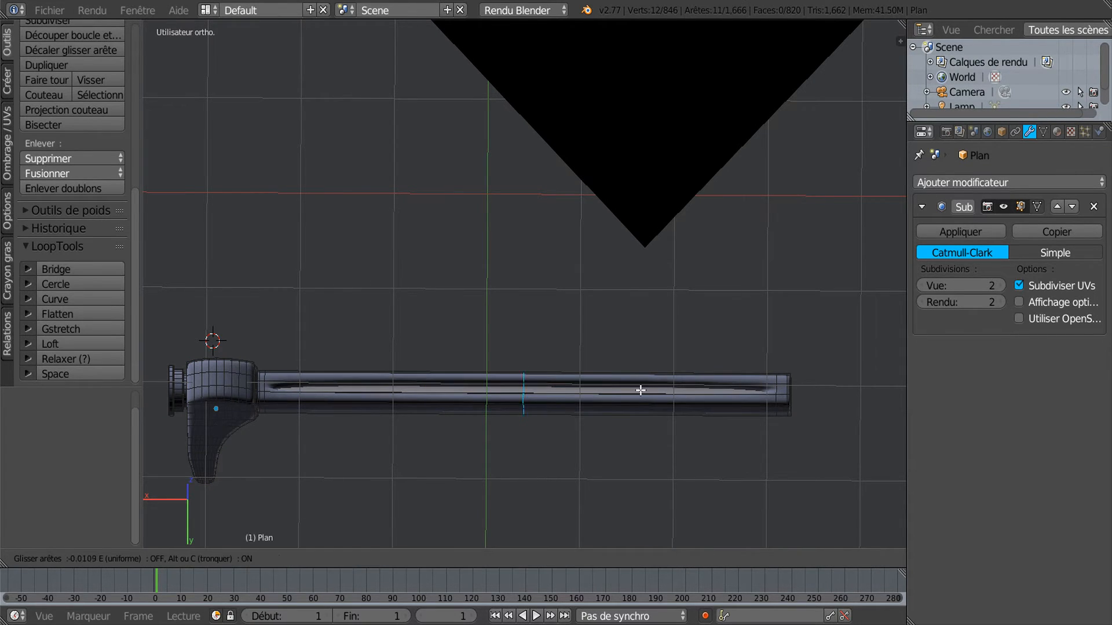
click(871, 381)
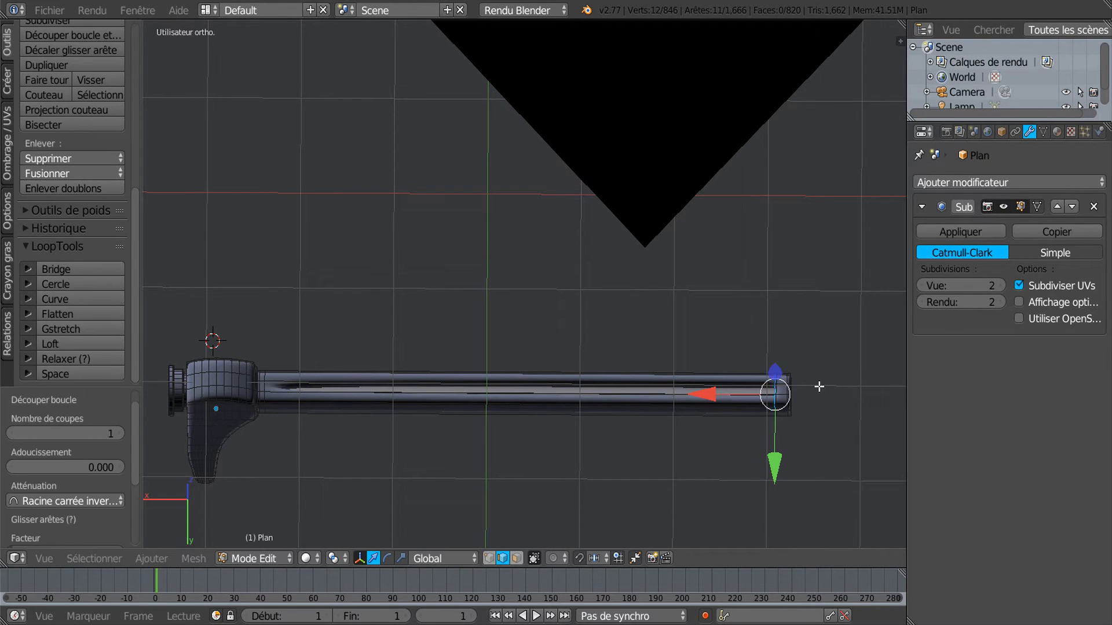
key(ctrl+r)
click(474, 382)
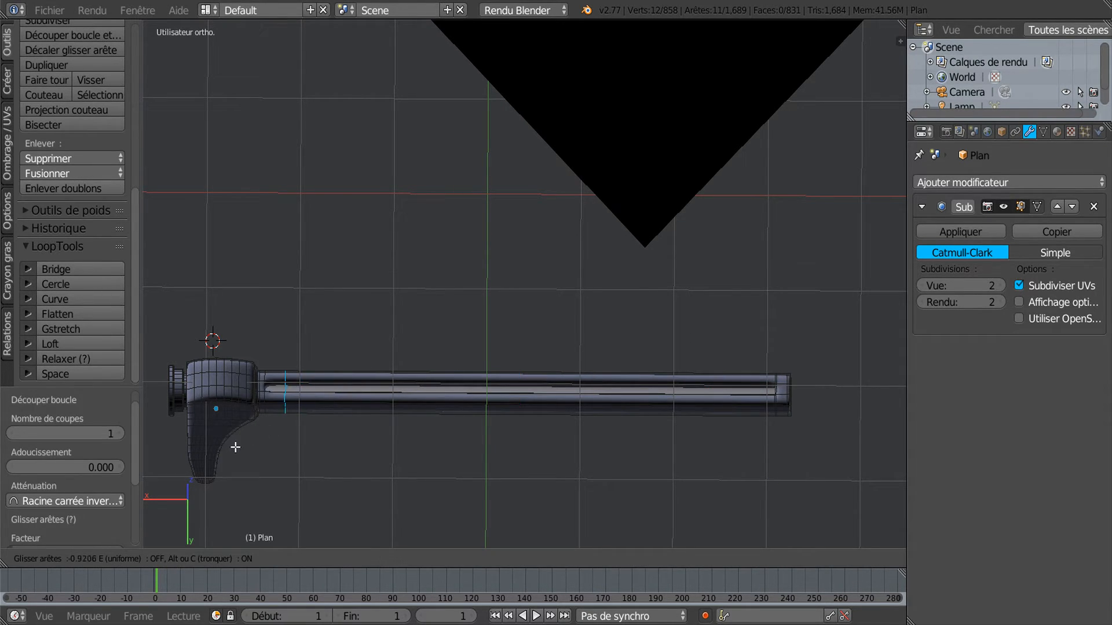
click(224, 462)
key(Tab)
middle_drag(228, 461, 473, 495)
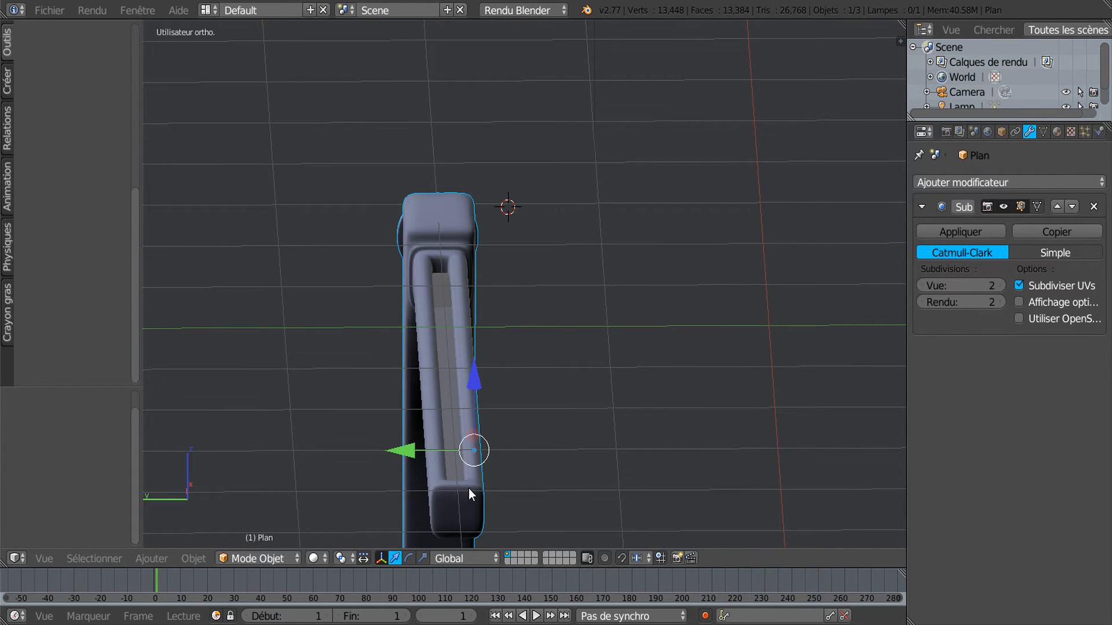
Add two lengthwise loop cuts on each rim beside the groove, one toward its outer edge and one toward its inner edge
key(Tab)
key(ctrl+r)
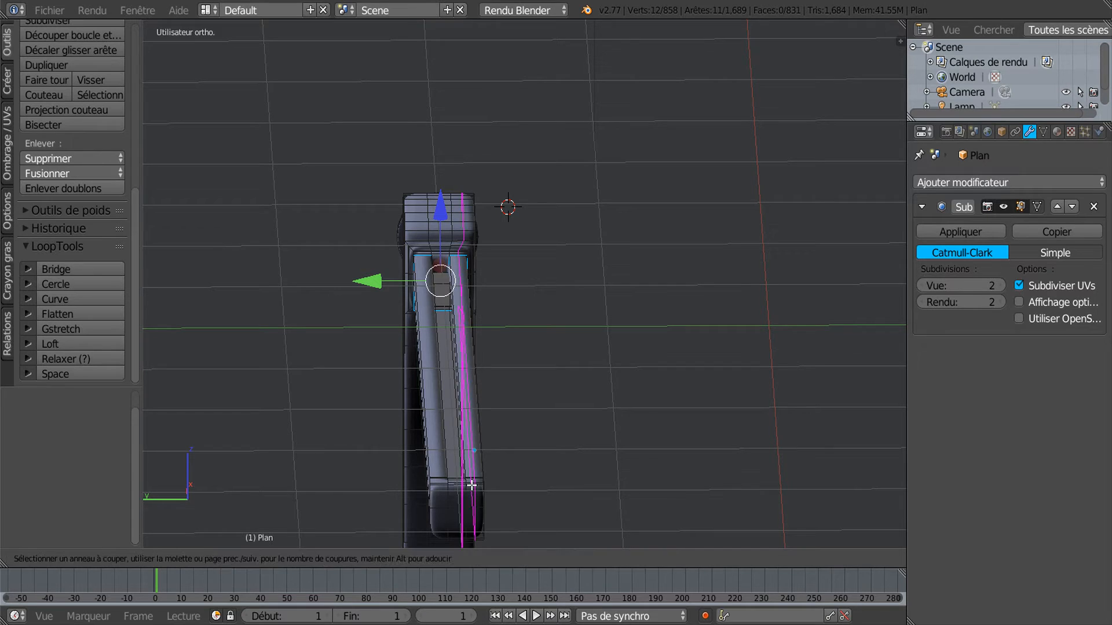
click(471, 486)
right_click(472, 484)
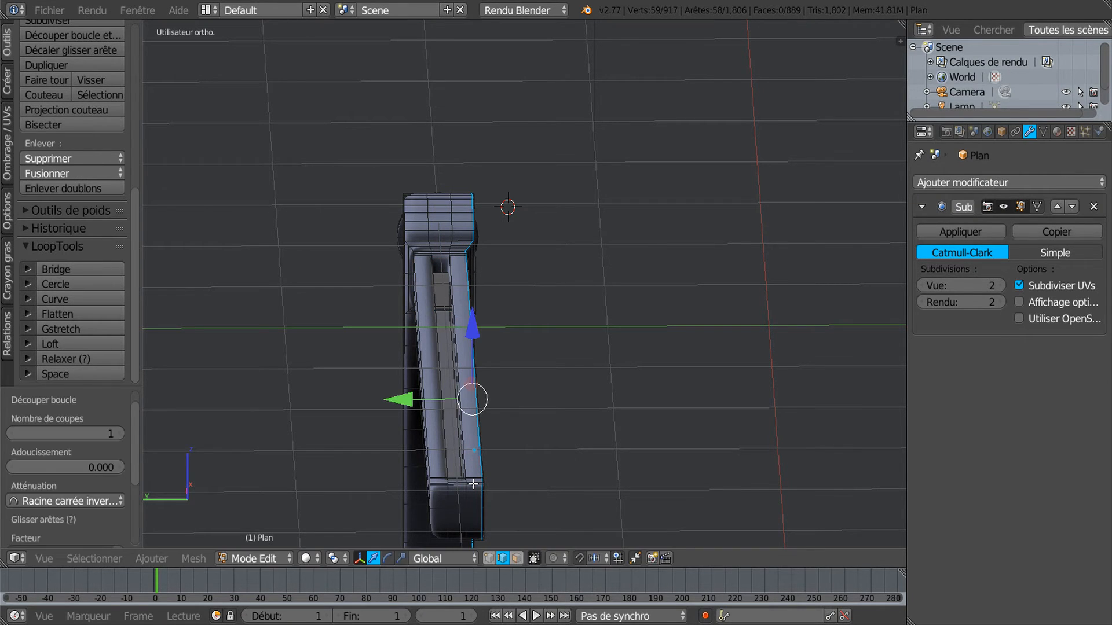
click(472, 484)
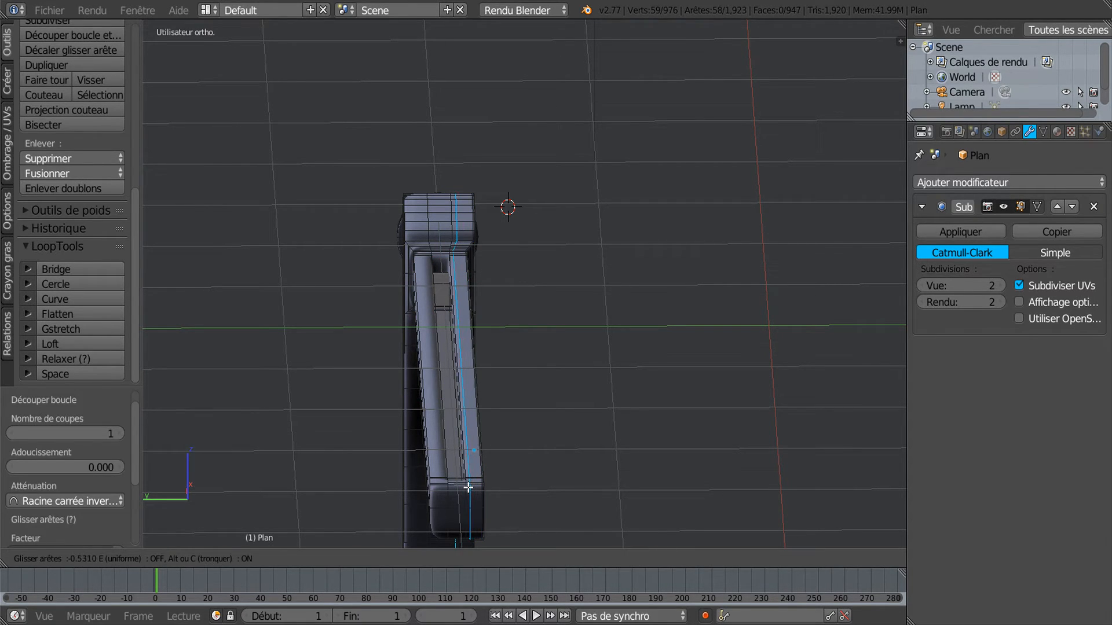
click(468, 488)
key(ctrl+r)
click(446, 485)
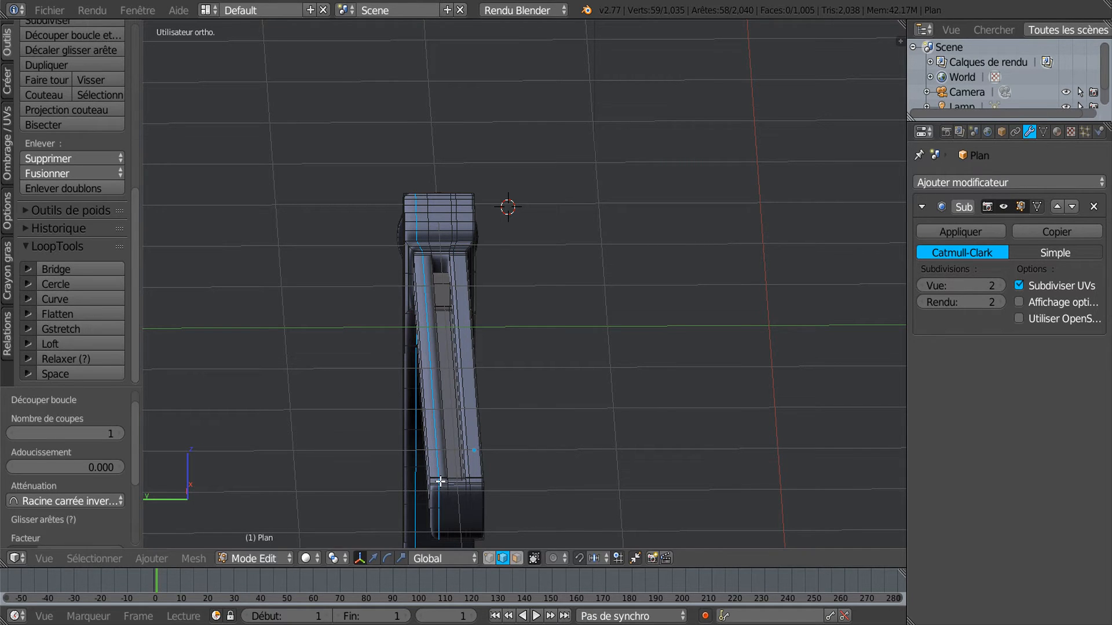
click(445, 477)
key(ctrl+r)
click(436, 479)
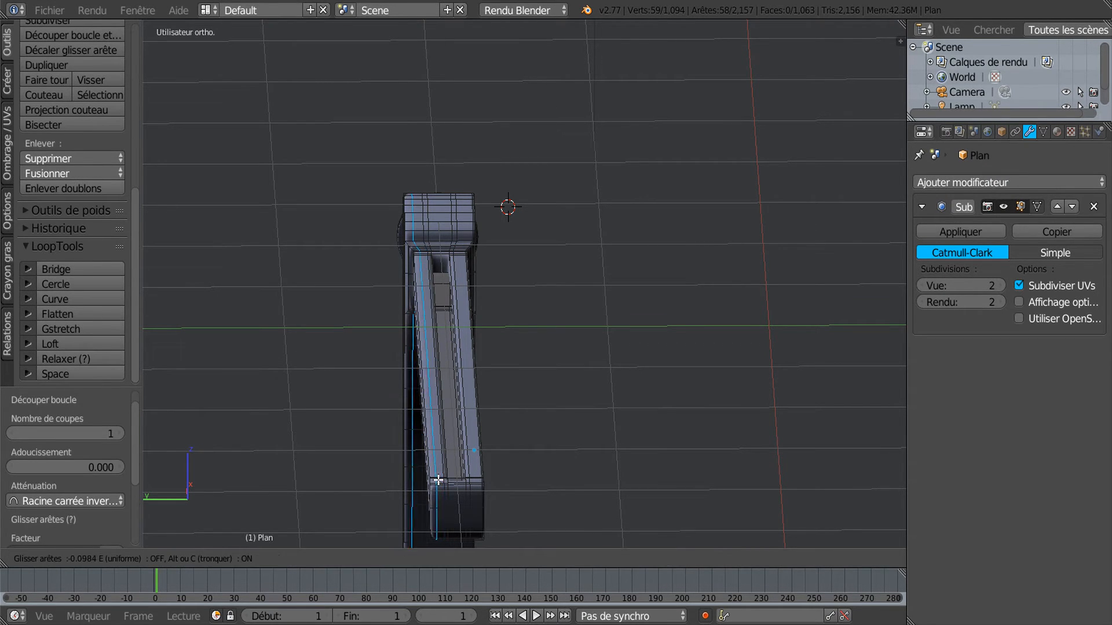
click(435, 482)
Examine the smoothed shaft groove, handle and end knob in object mode
middle_drag(478, 458, 437, 366)
key(Tab)
scroll(436, 446, down, 2)
scroll(488, 407, up, 3)
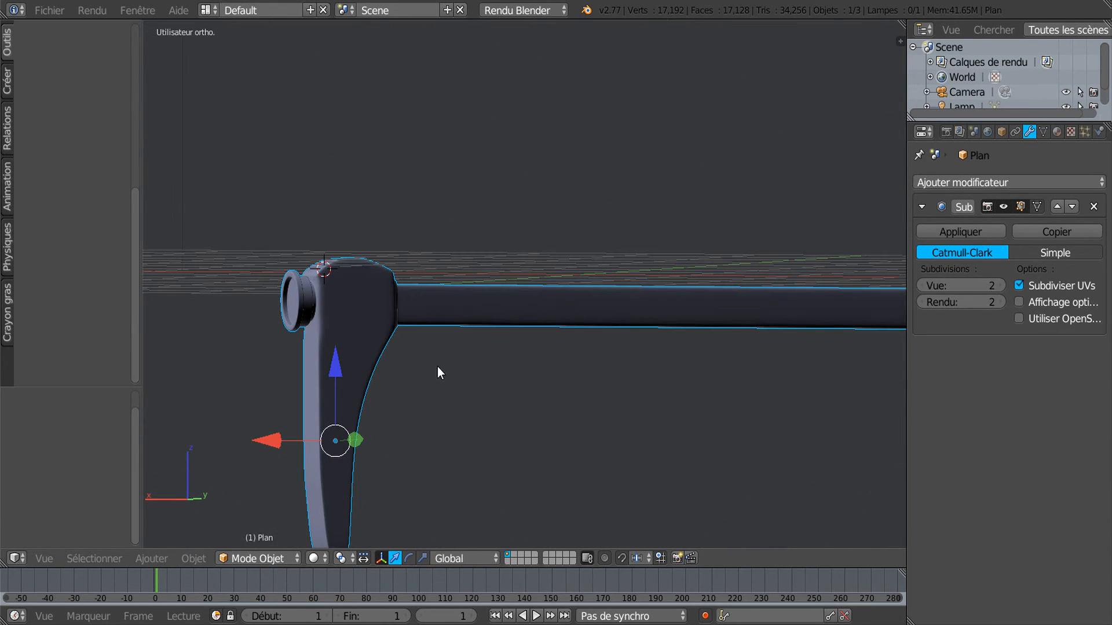
middle_drag(590, 388, 616, 373)
middle_drag(651, 290, 534, 369)
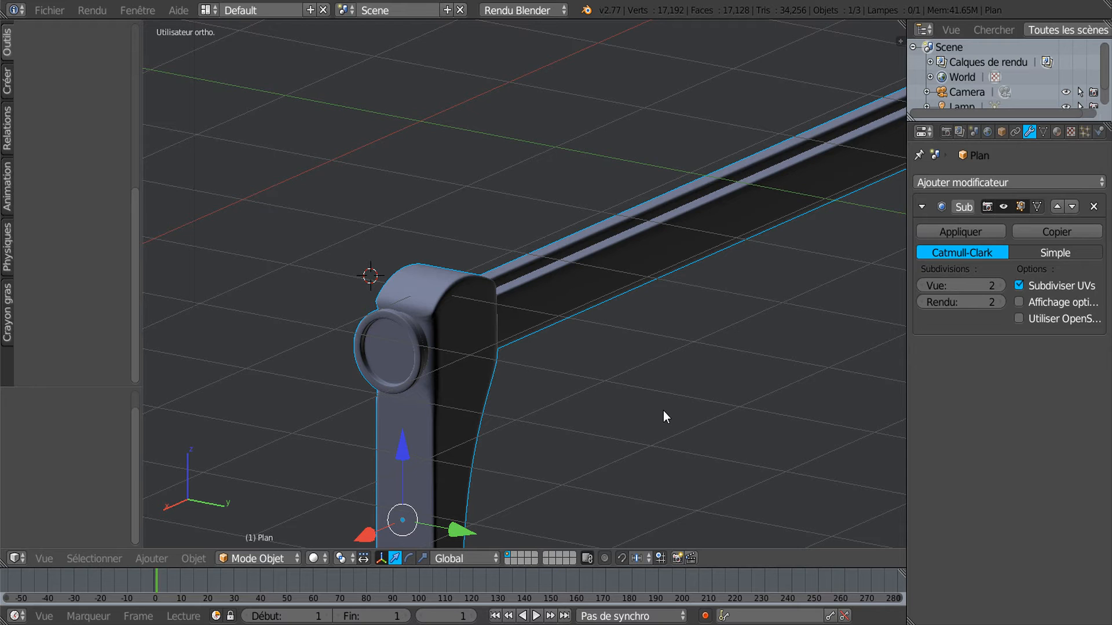
scroll(661, 415, up, 1)
shift+middle_drag(595, 361, 689, 239)
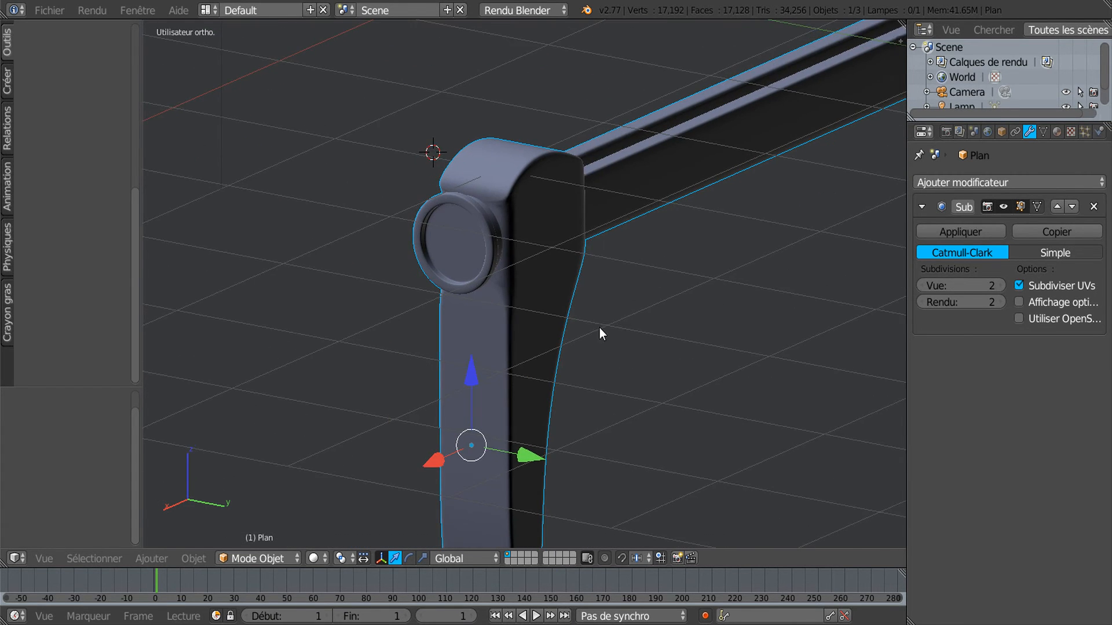
scroll(523, 352, up, 2)
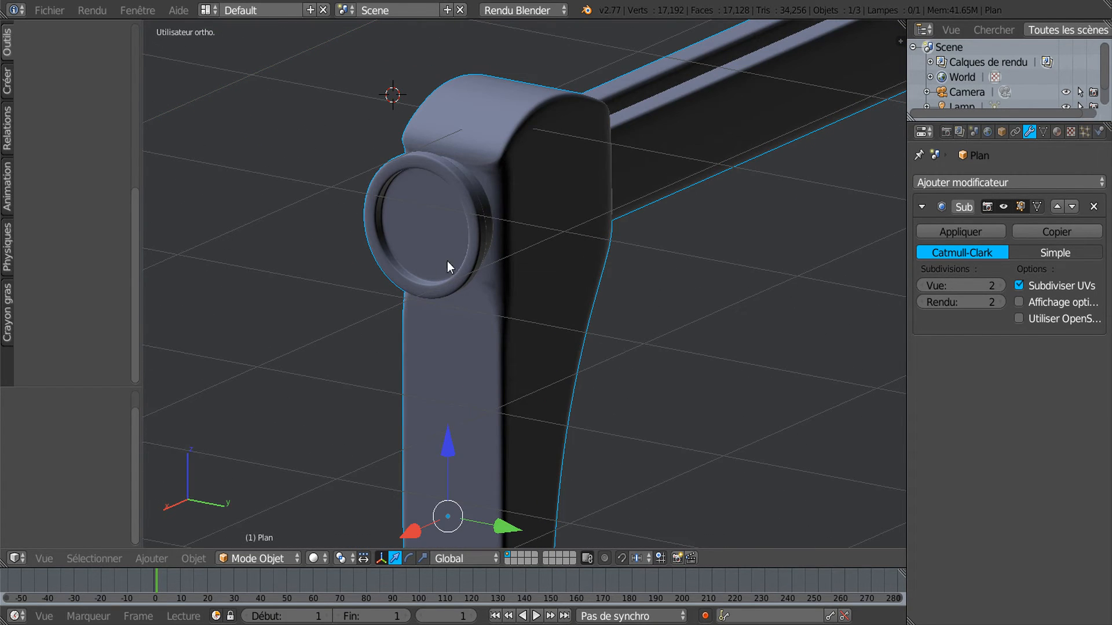
scroll(402, 211, down, 2)
scroll(439, 273, up, 1)
Inset the six handle faces surrounding the base of the end knob with a thickness of 0.01
key(Tab)
scroll(459, 318, up, 4)
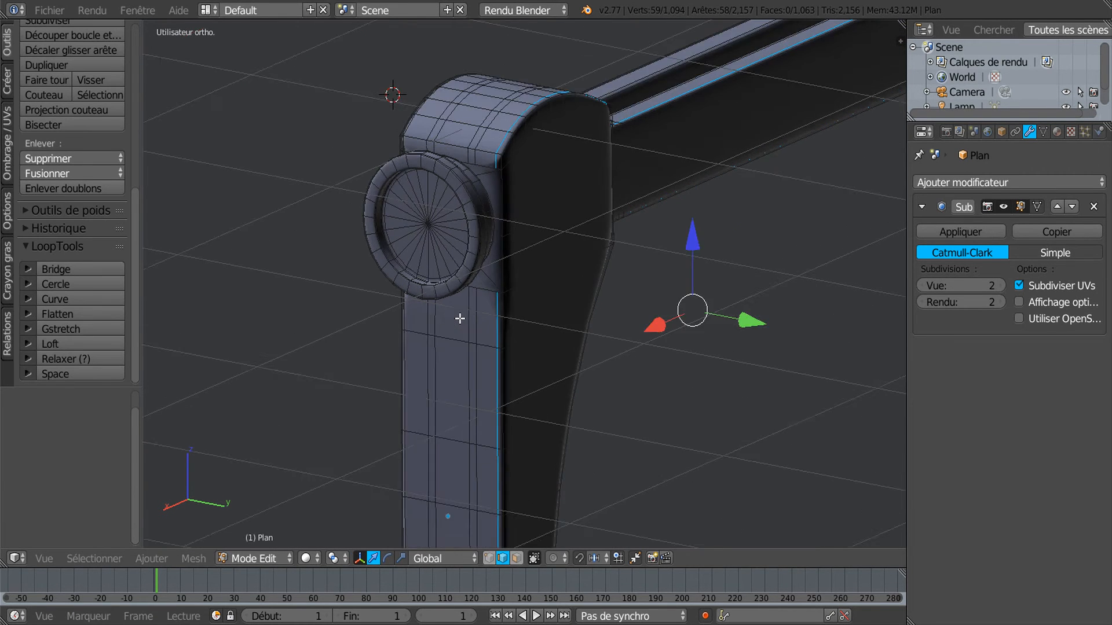
shift+middle_drag(538, 315, 588, 359)
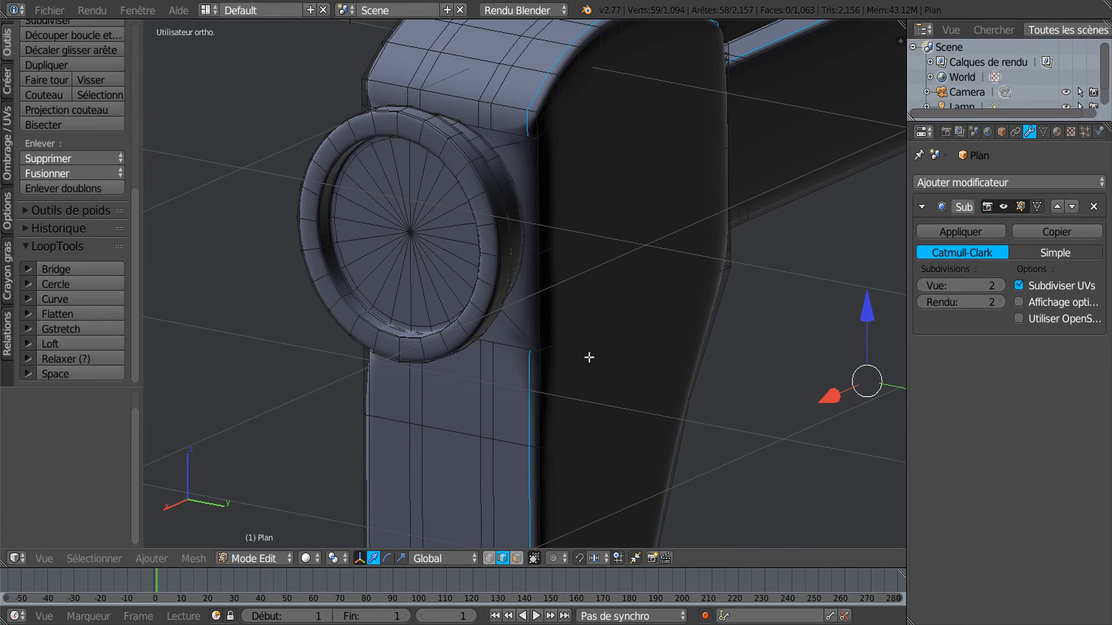
right_click(523, 173)
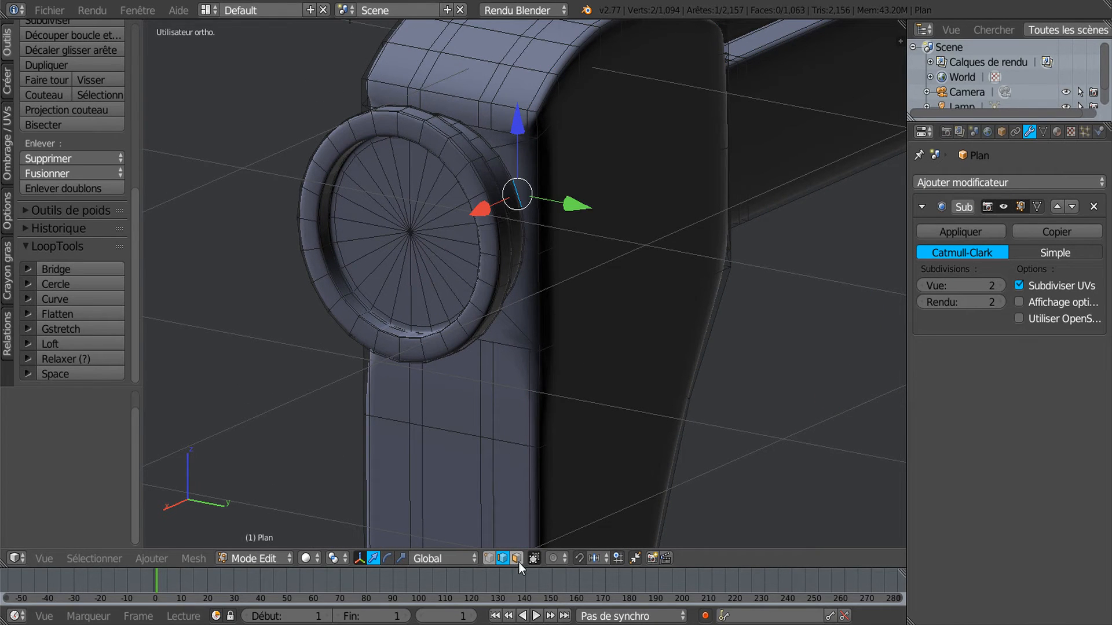
click(519, 559)
right_click(526, 166)
shift+right_click(524, 288)
shift+right_click(496, 330)
middle_drag(495, 330, 579, 338)
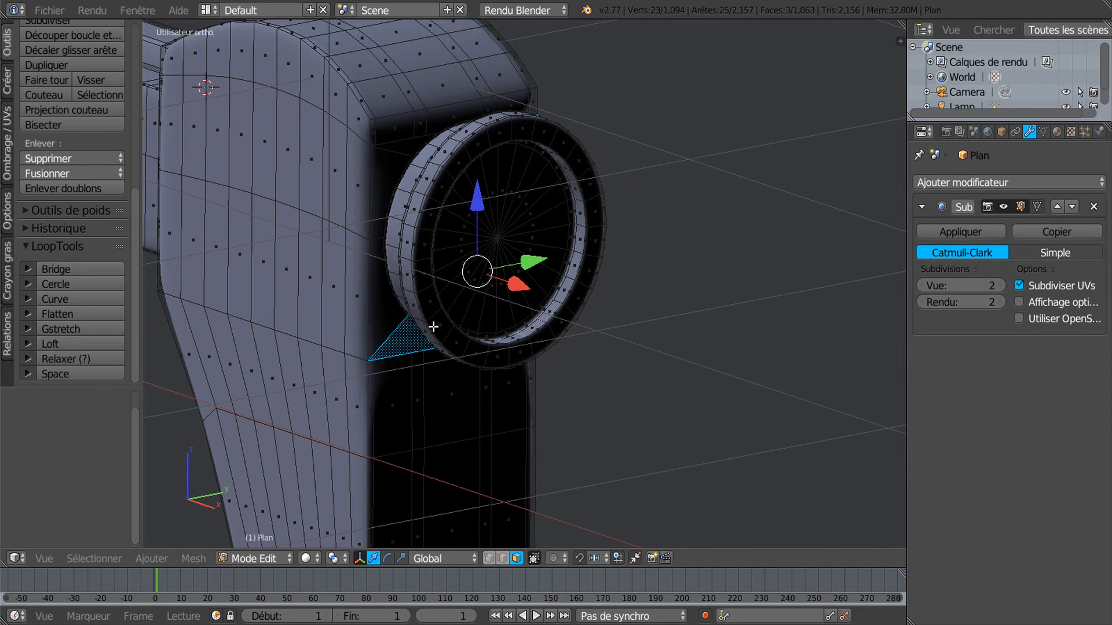
shift+right_click(391, 322)
shift+right_click(384, 199)
shift+right_click(406, 145)
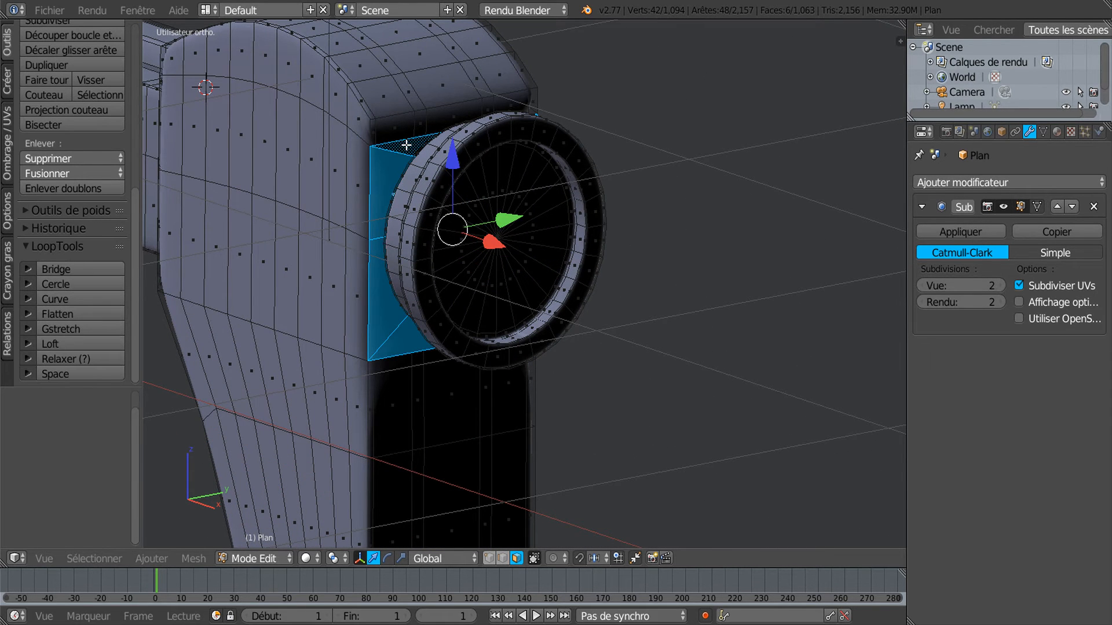
middle_drag(720, 277, 588, 308)
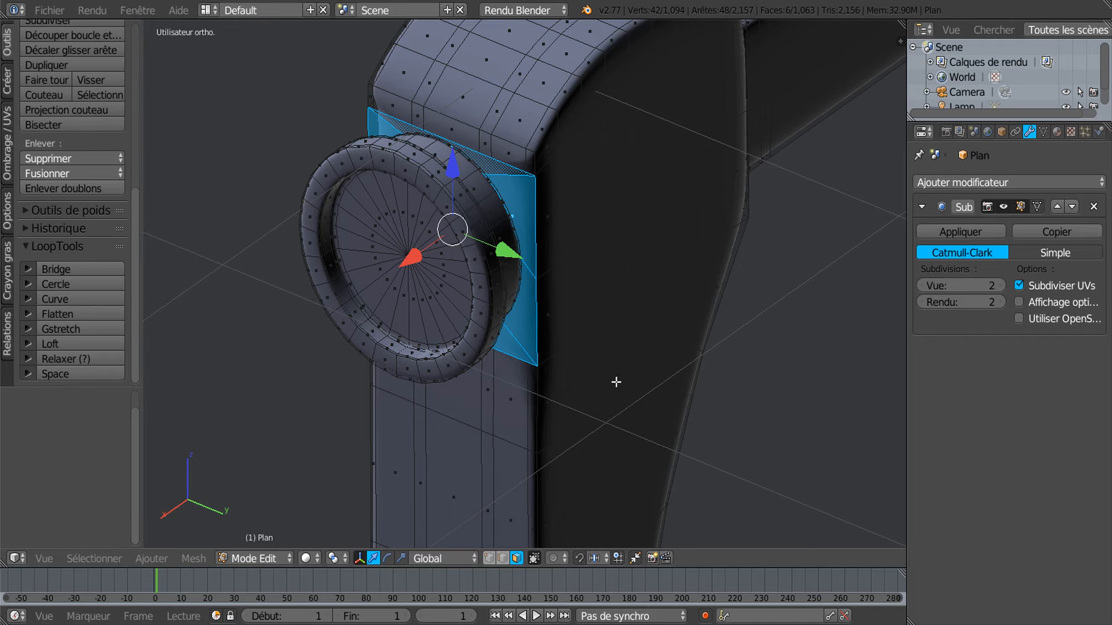
key(i)
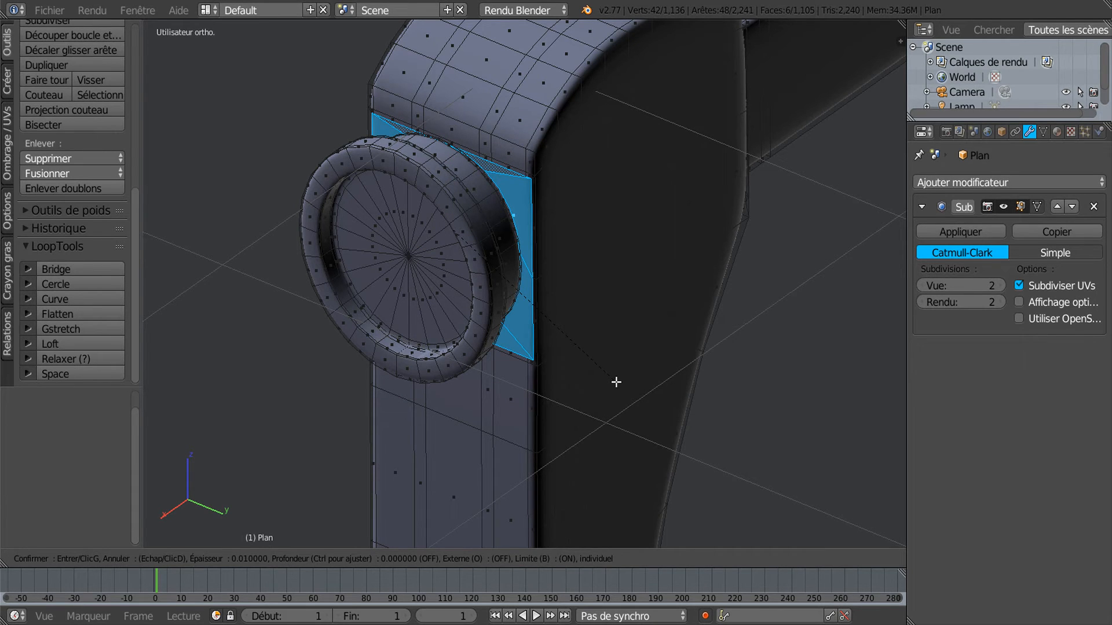
click(617, 382)
Examine the smoothed surface around the end knob up close in object mode
key(Tab)
mouse_move(603, 363)
middle_down()
mouse_move(680, 352)
mouse_move(354, 300)
mouse_move(449, 352)
mouse_move(451, 321)
mouse_move(660, 422)
middle_up()
scroll(506, 376, up, 2)
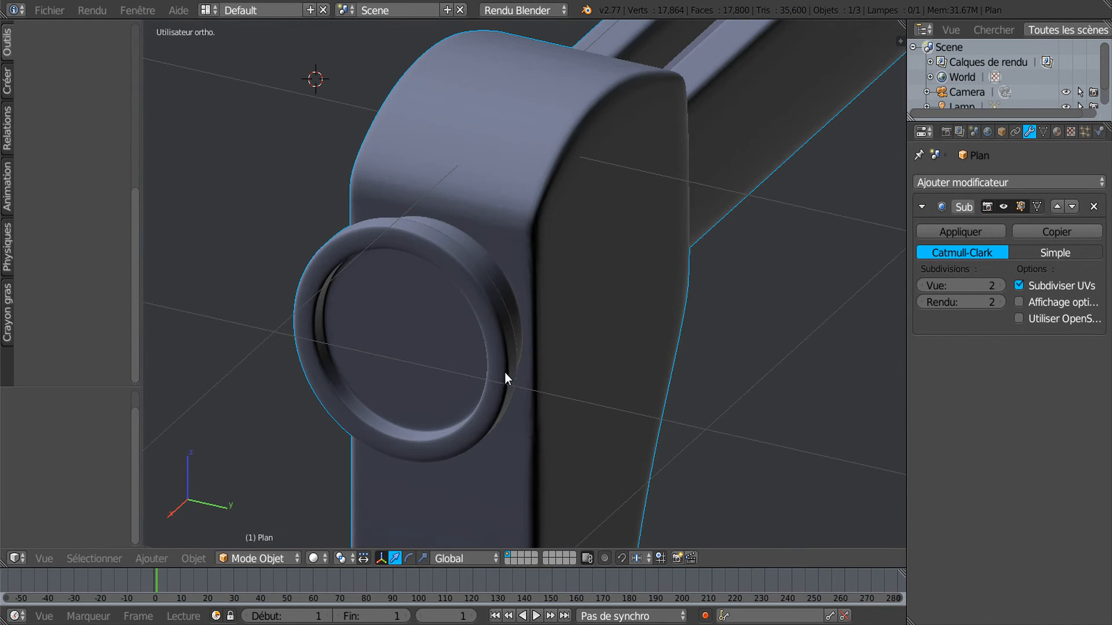
scroll(464, 343, down, 3)
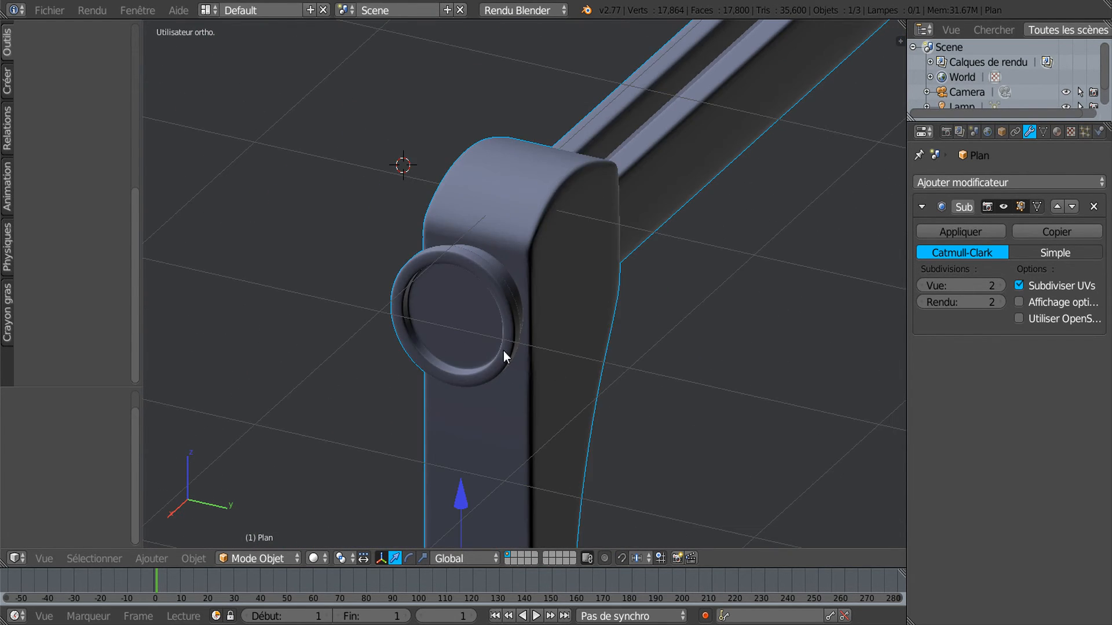
shift+middle_drag(503, 351, 559, 357)
scroll(559, 357, down, 1)
shift+middle_drag(636, 347, 731, 326)
scroll(441, 352, up, 2)
scroll(476, 316, up, 5)
scroll(470, 301, down, 1)
middle_drag(470, 302, 443, 384)
Inspect the whole cane from several angles, including the groove and the shaft's free end
scroll(462, 319, down, 4)
scroll(533, 322, down, 4)
middle_drag(515, 391, 614, 380)
scroll(615, 387, down, 3)
mouse_move(706, 370)
middle_down()
mouse_move(752, 376)
mouse_move(754, 387)
mouse_move(704, 354)
middle_up()
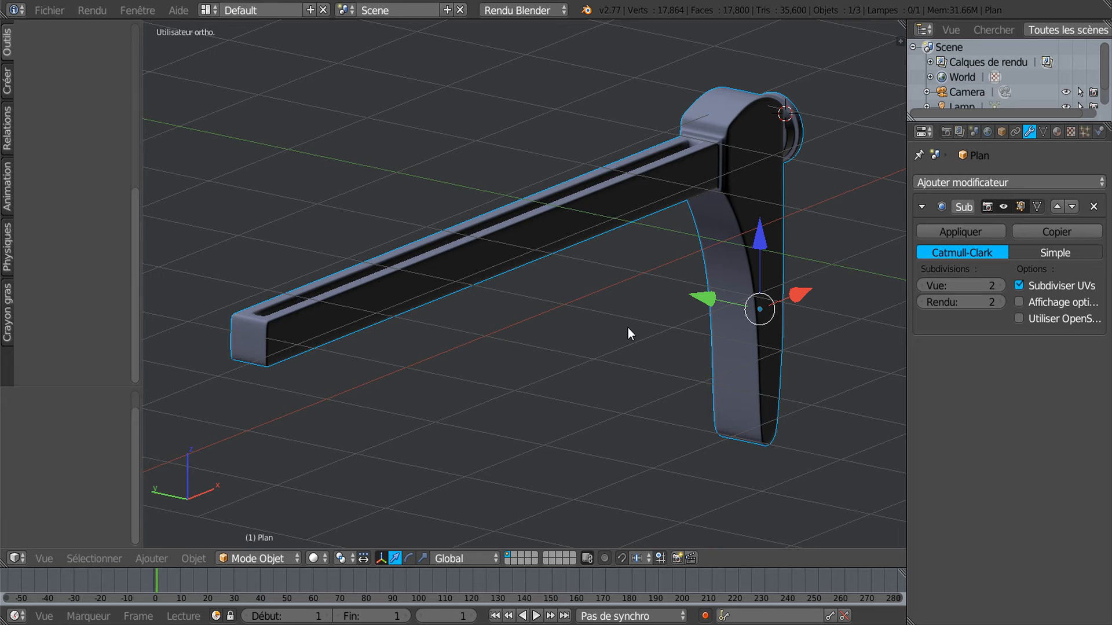
mouse_move(641, 350)
middle_down()
mouse_move(624, 355)
mouse_move(623, 341)
middle_up()
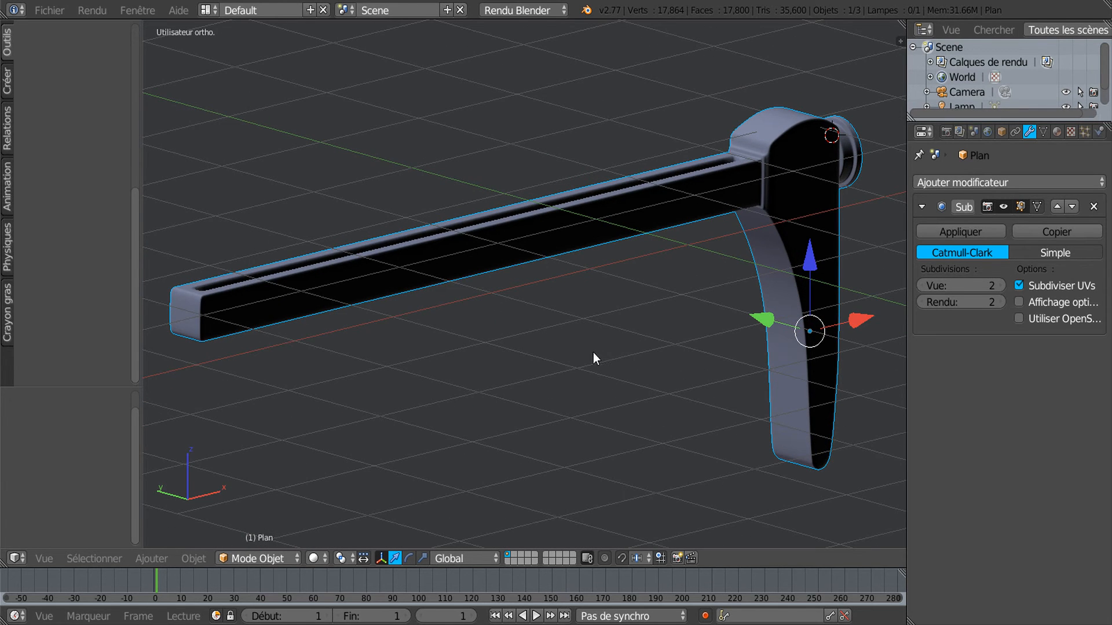
mouse_move(495, 369)
middle_down()
mouse_move(620, 390)
mouse_move(506, 405)
mouse_move(497, 384)
mouse_move(512, 382)
middle_up()
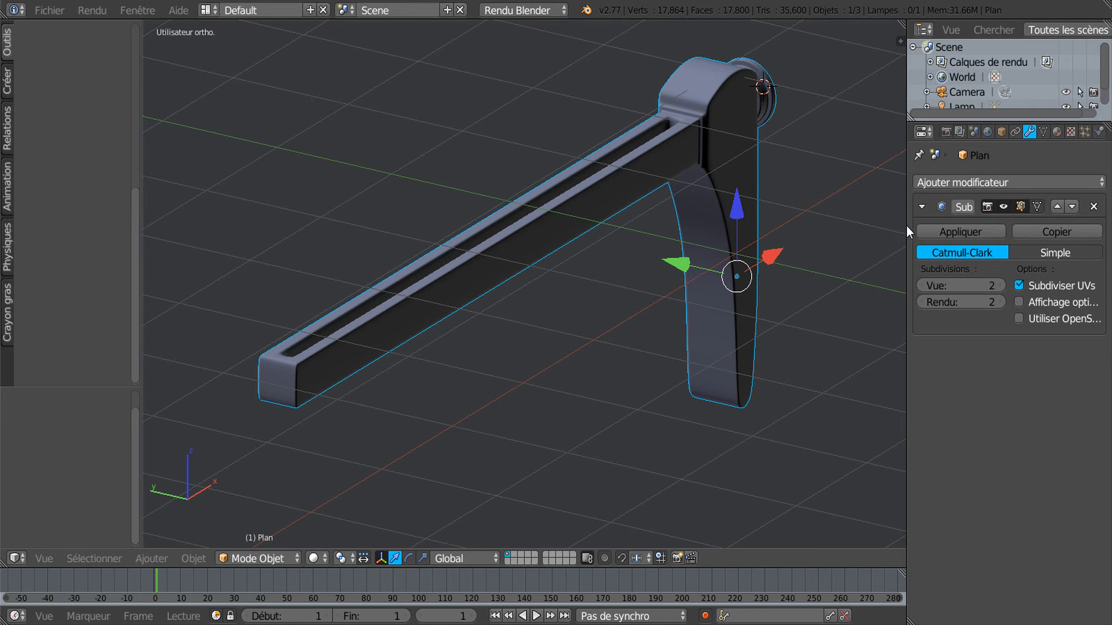
Widen the properties editor so the Subsurf modifier's full settings fit
drag(907, 226, 1060, 226)
scroll(767, 321, down, 1)
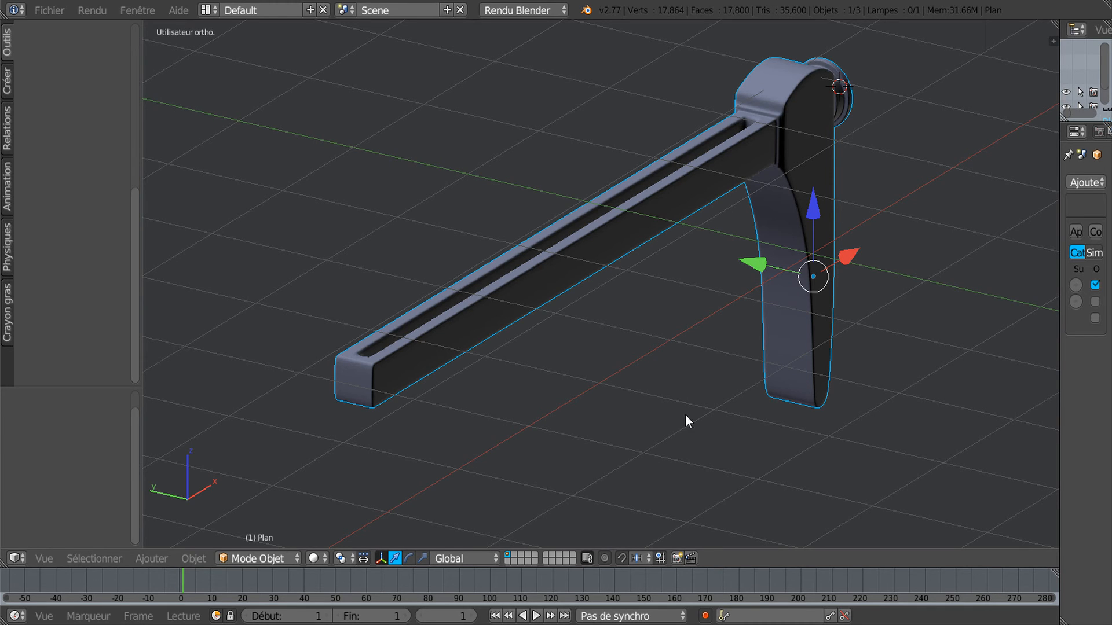
drag(1060, 374, 797, 352)
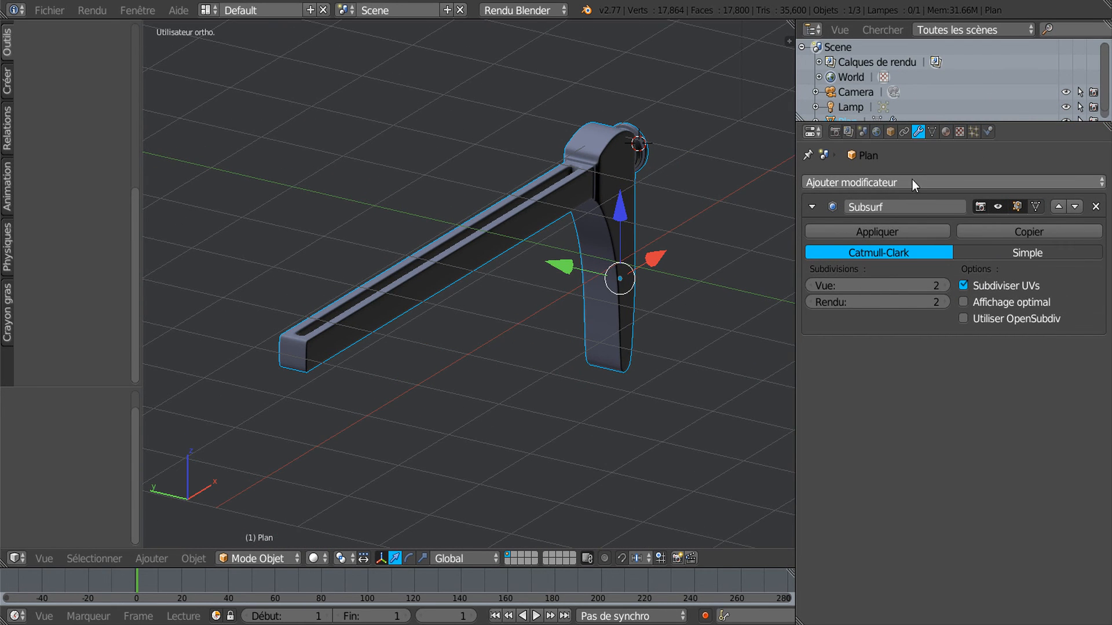
Review the available modifiers, then the object constraints that can be added to the cane, without adding any
click(929, 179)
key(Escape)
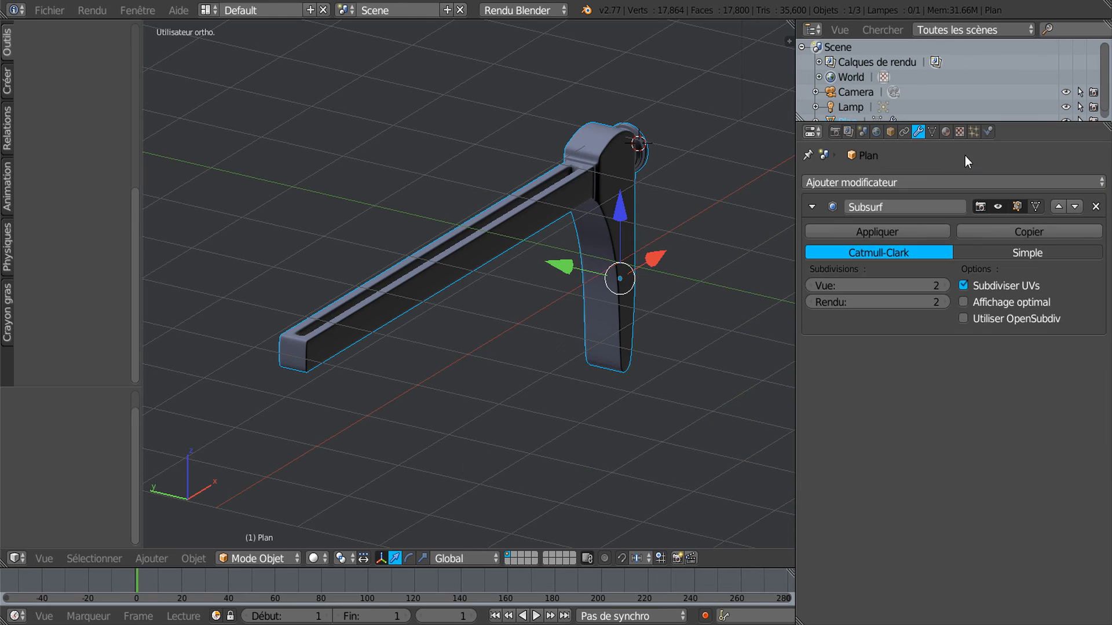
click(904, 132)
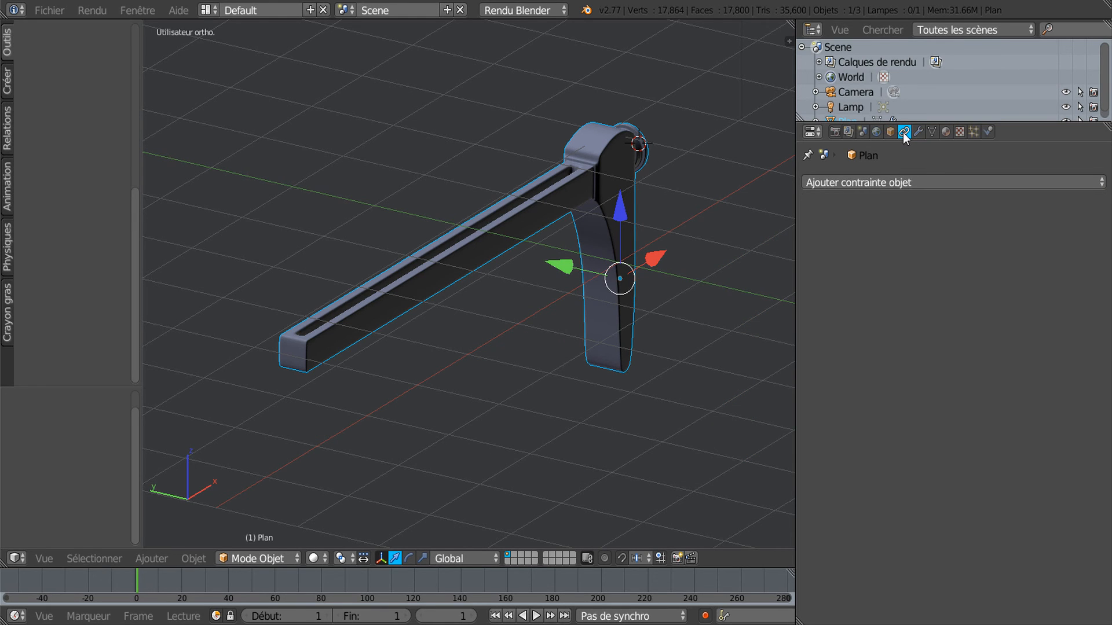
click(893, 183)
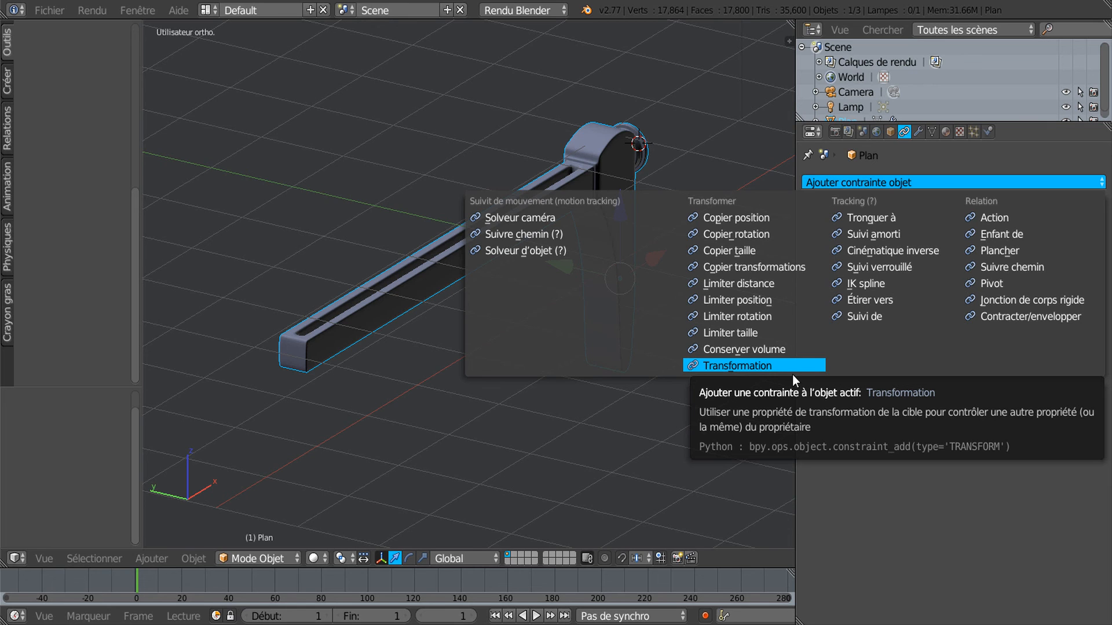
key(Escape)
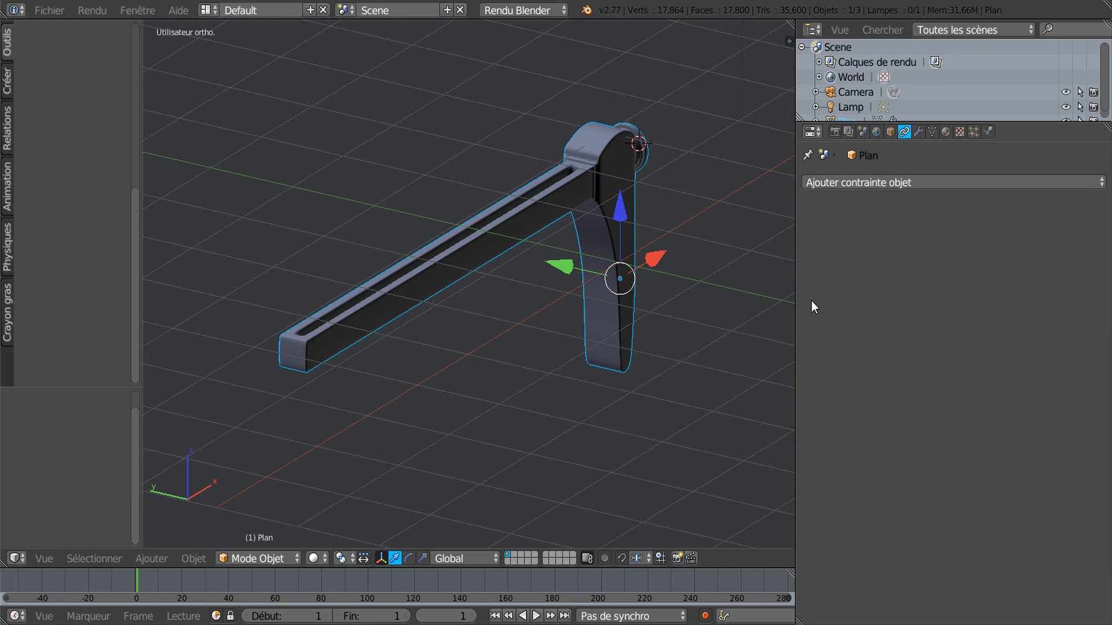
Narrow the properties editor to give the 3D view more room and view the whole cane from a lower side angle
drag(797, 261, 936, 259)
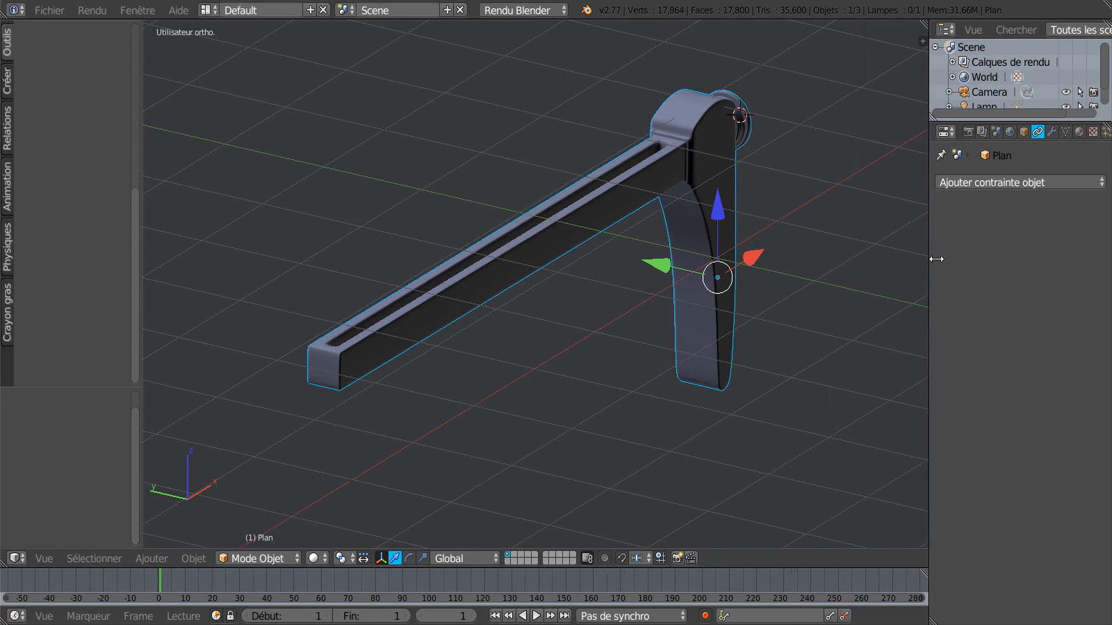
middle_drag(867, 278, 615, 293)
middle_drag(603, 335, 713, 355)
scroll(561, 318, up, 2)
scroll(719, 329, down, 2)
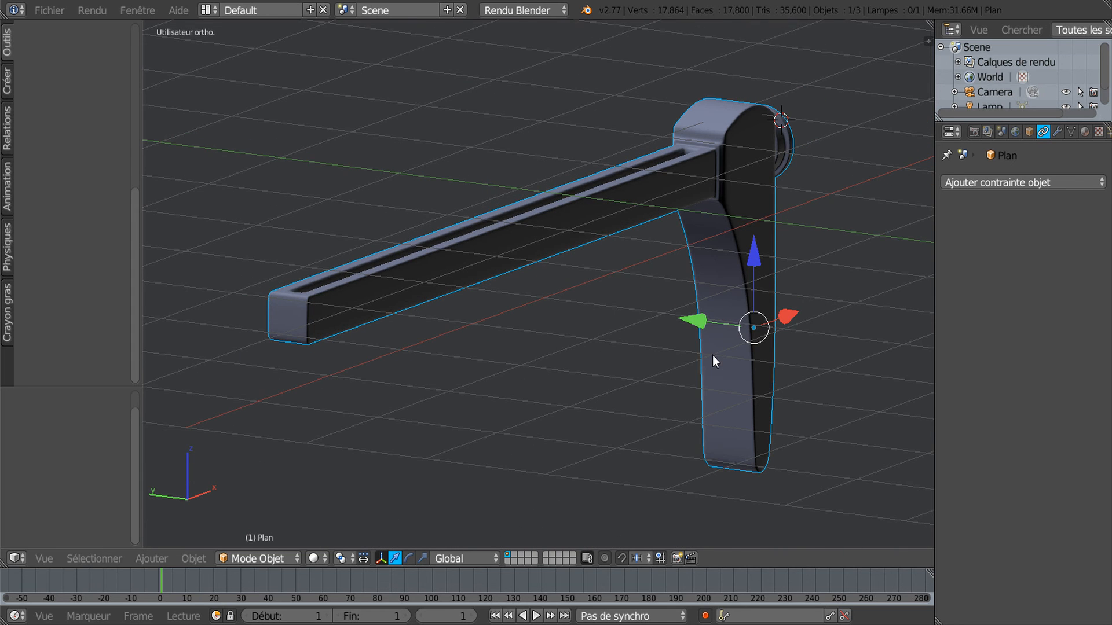
scroll(716, 354, up, 1)
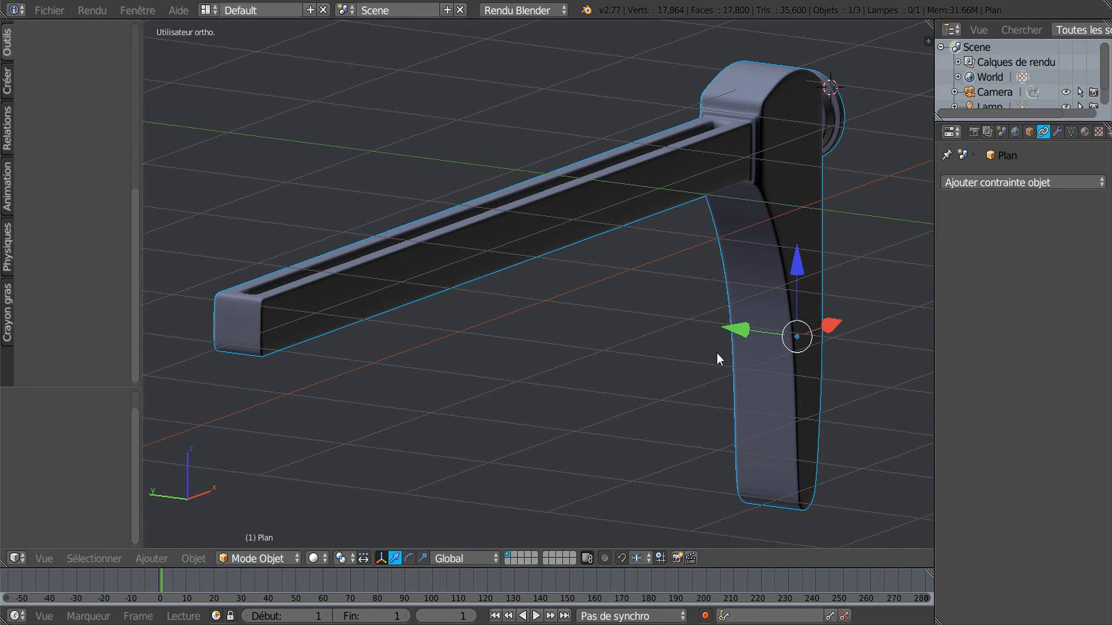